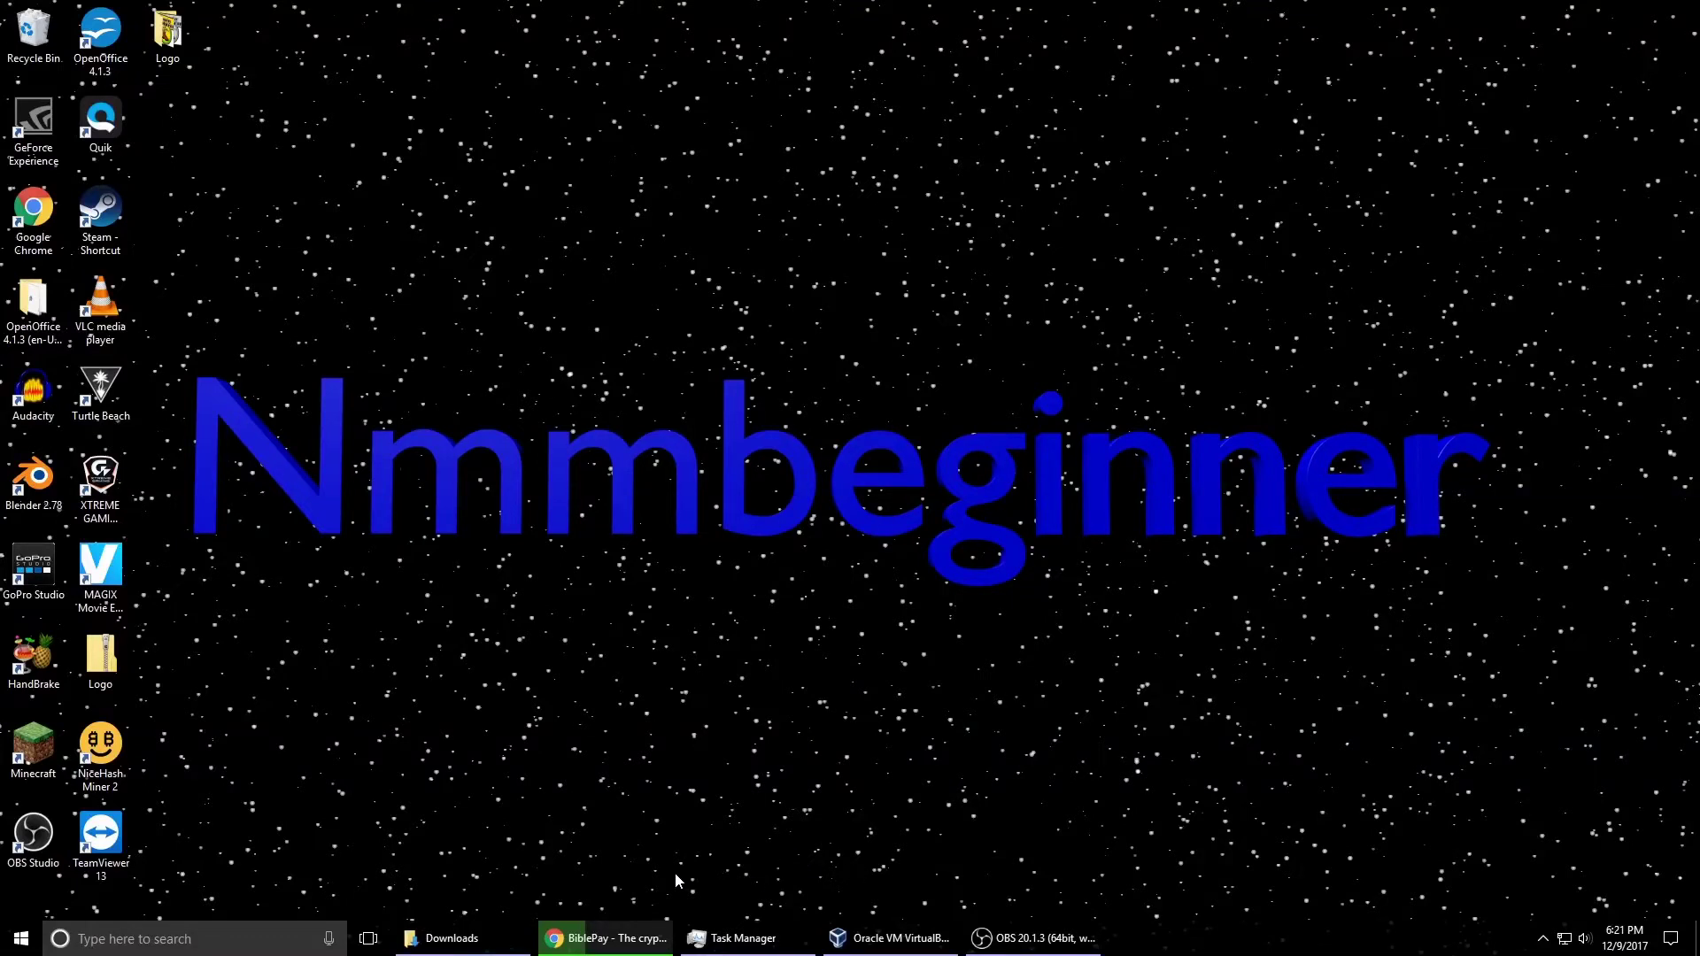
Restore the Chrome window showing the biblepay.org homepage.
click(634, 944)
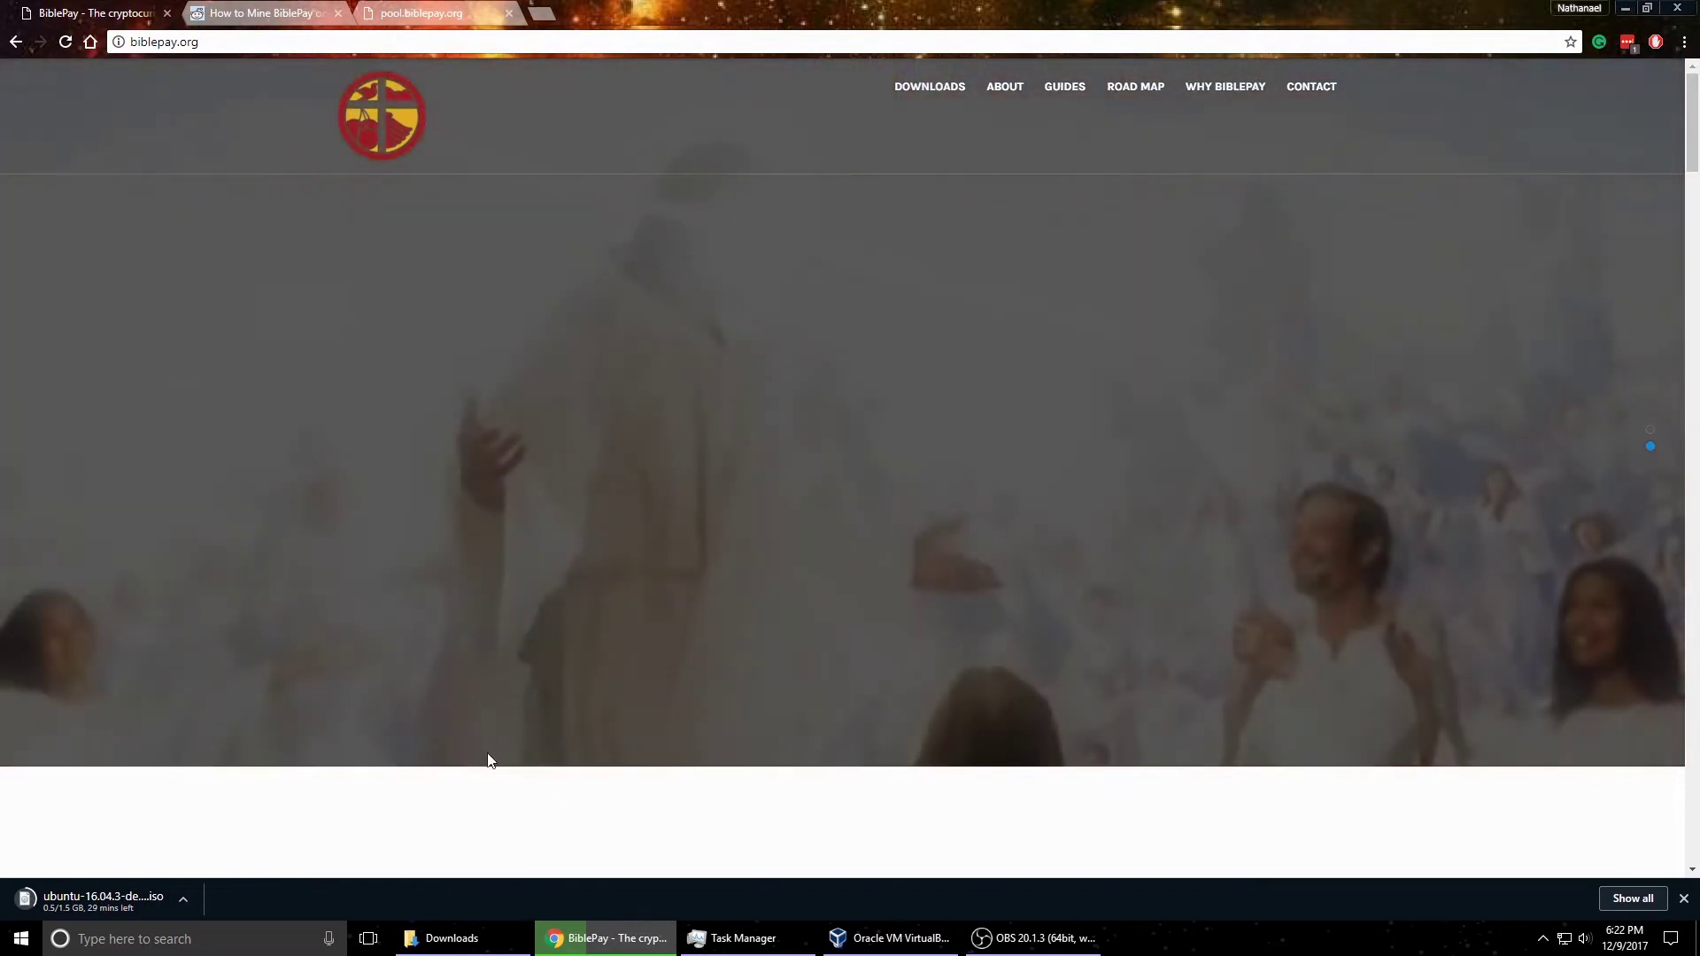
scroll(445, 743, down, 10)
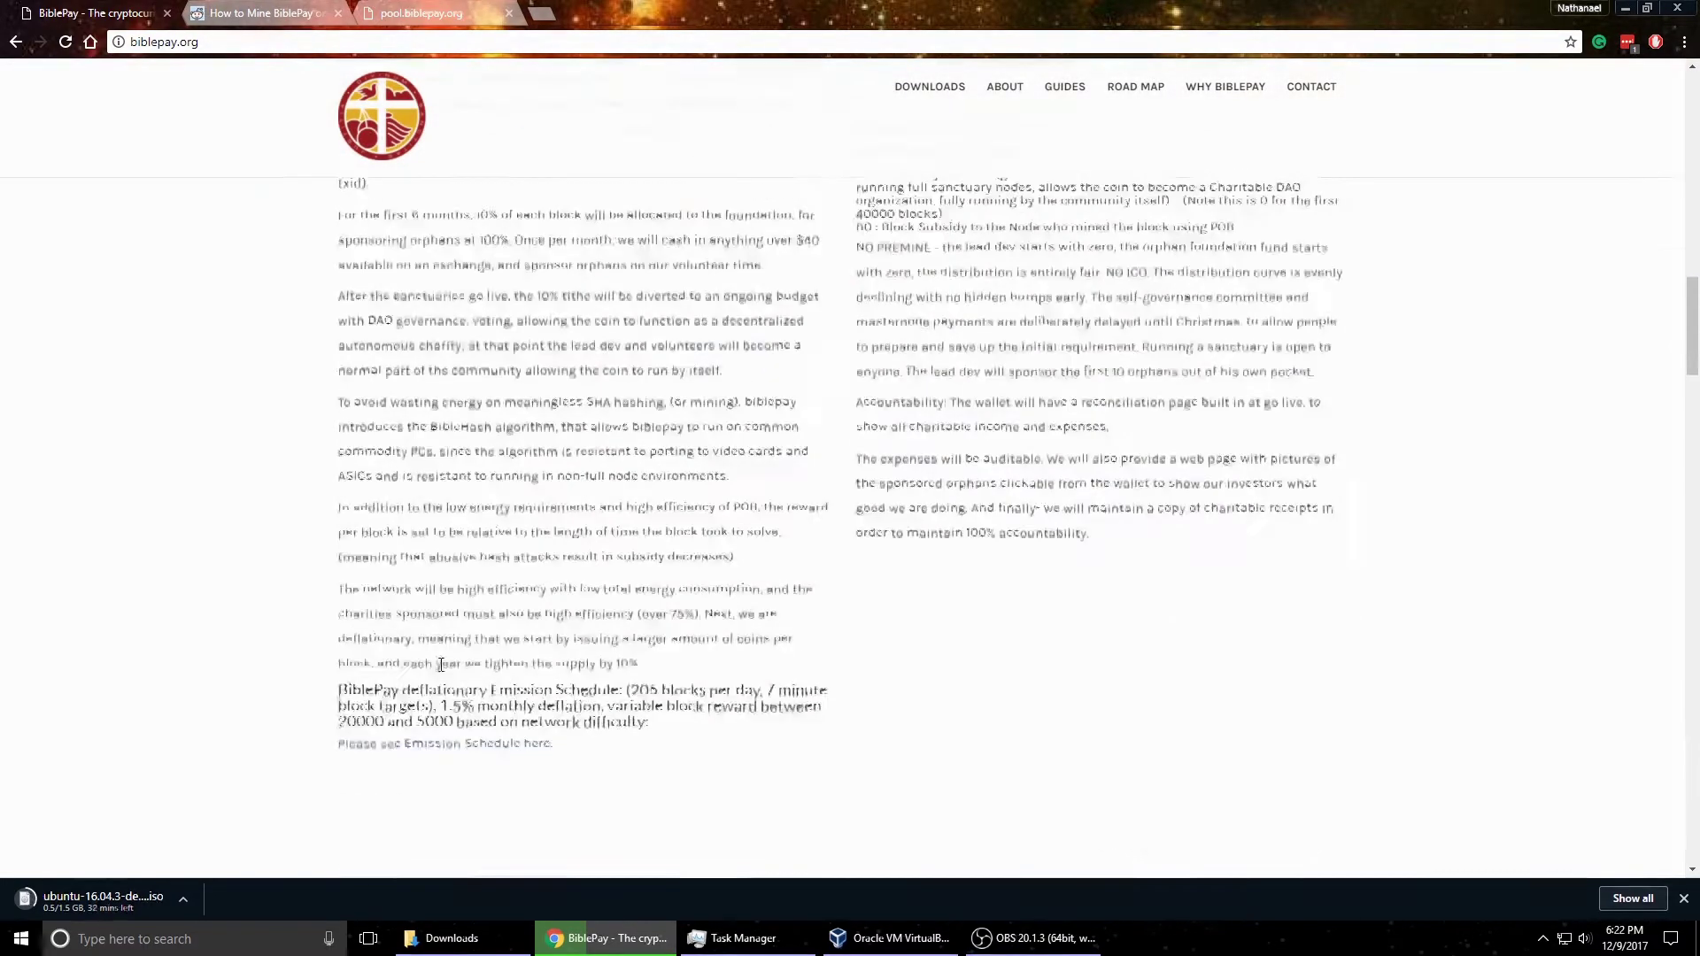
scroll(438, 671, up, 8)
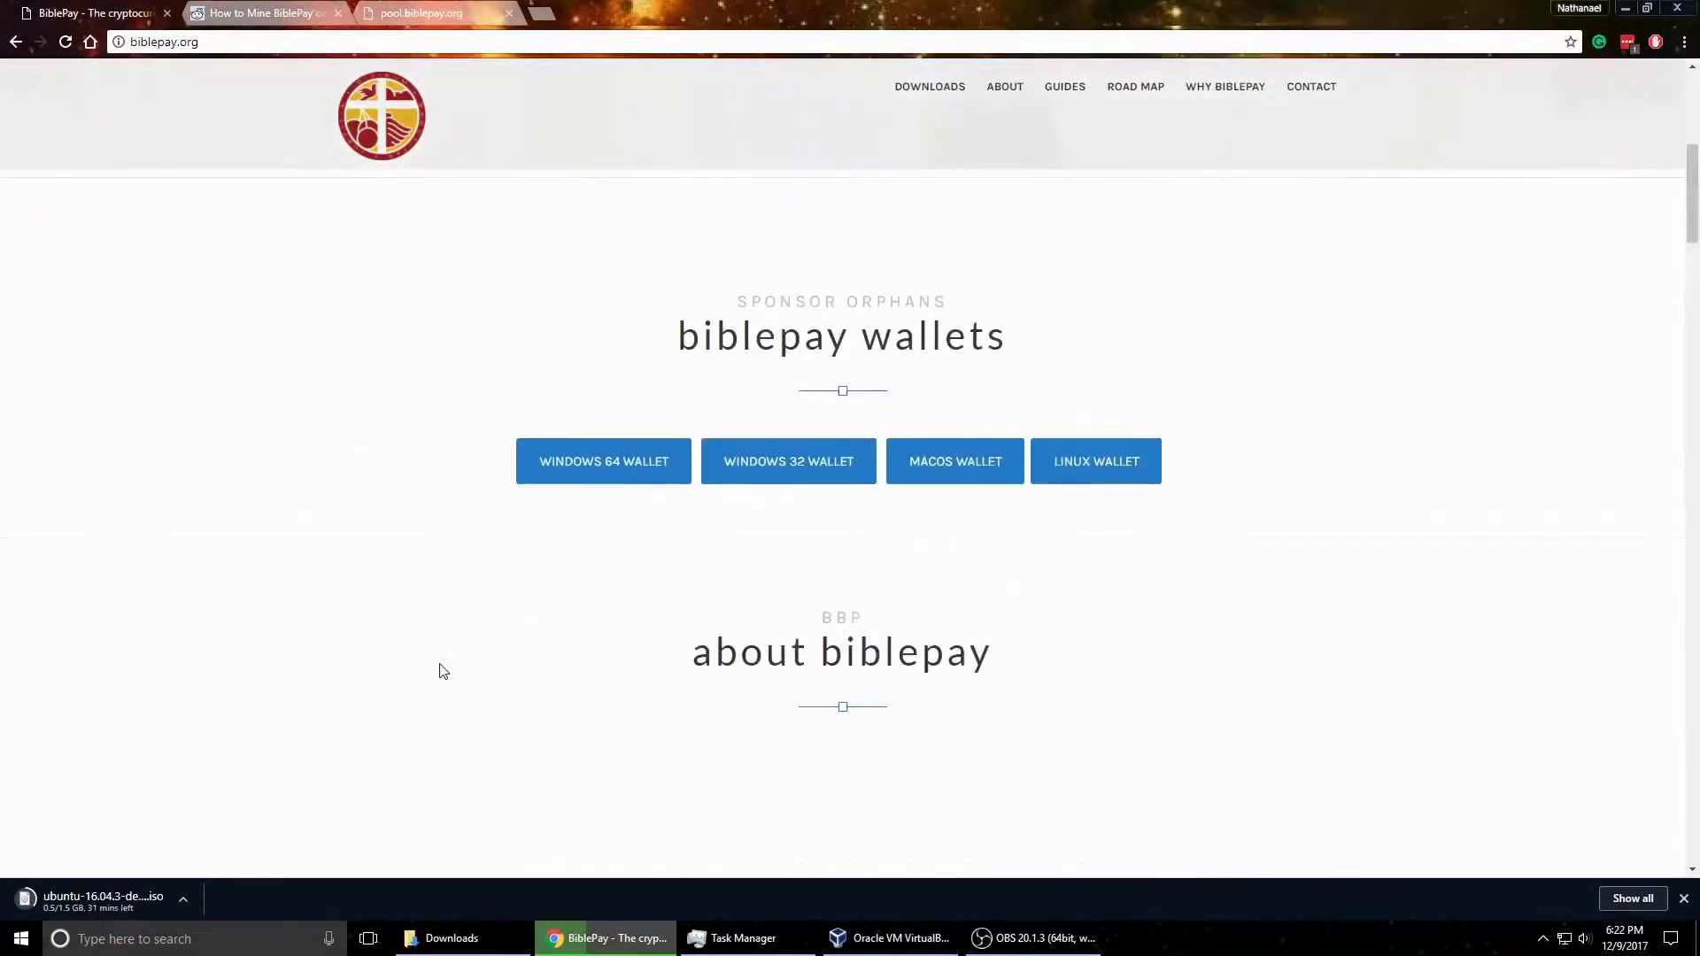
scroll(438, 671, up, 5)
scroll(442, 671, up, 2)
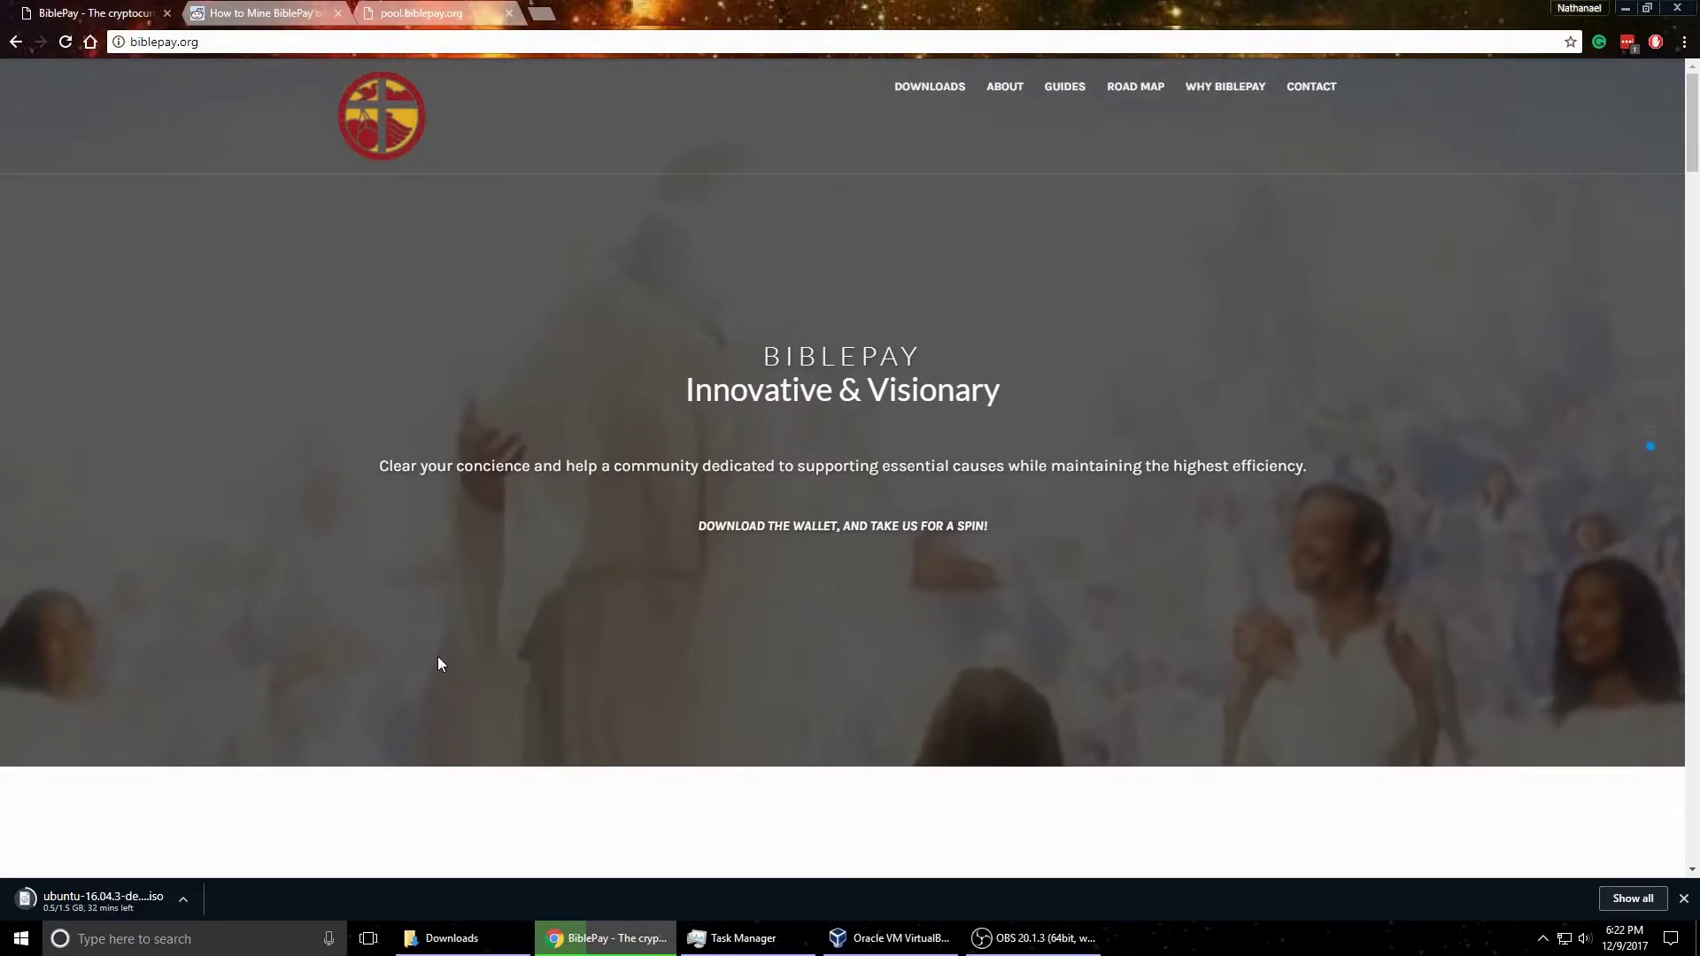
scroll(438, 659, down, 5)
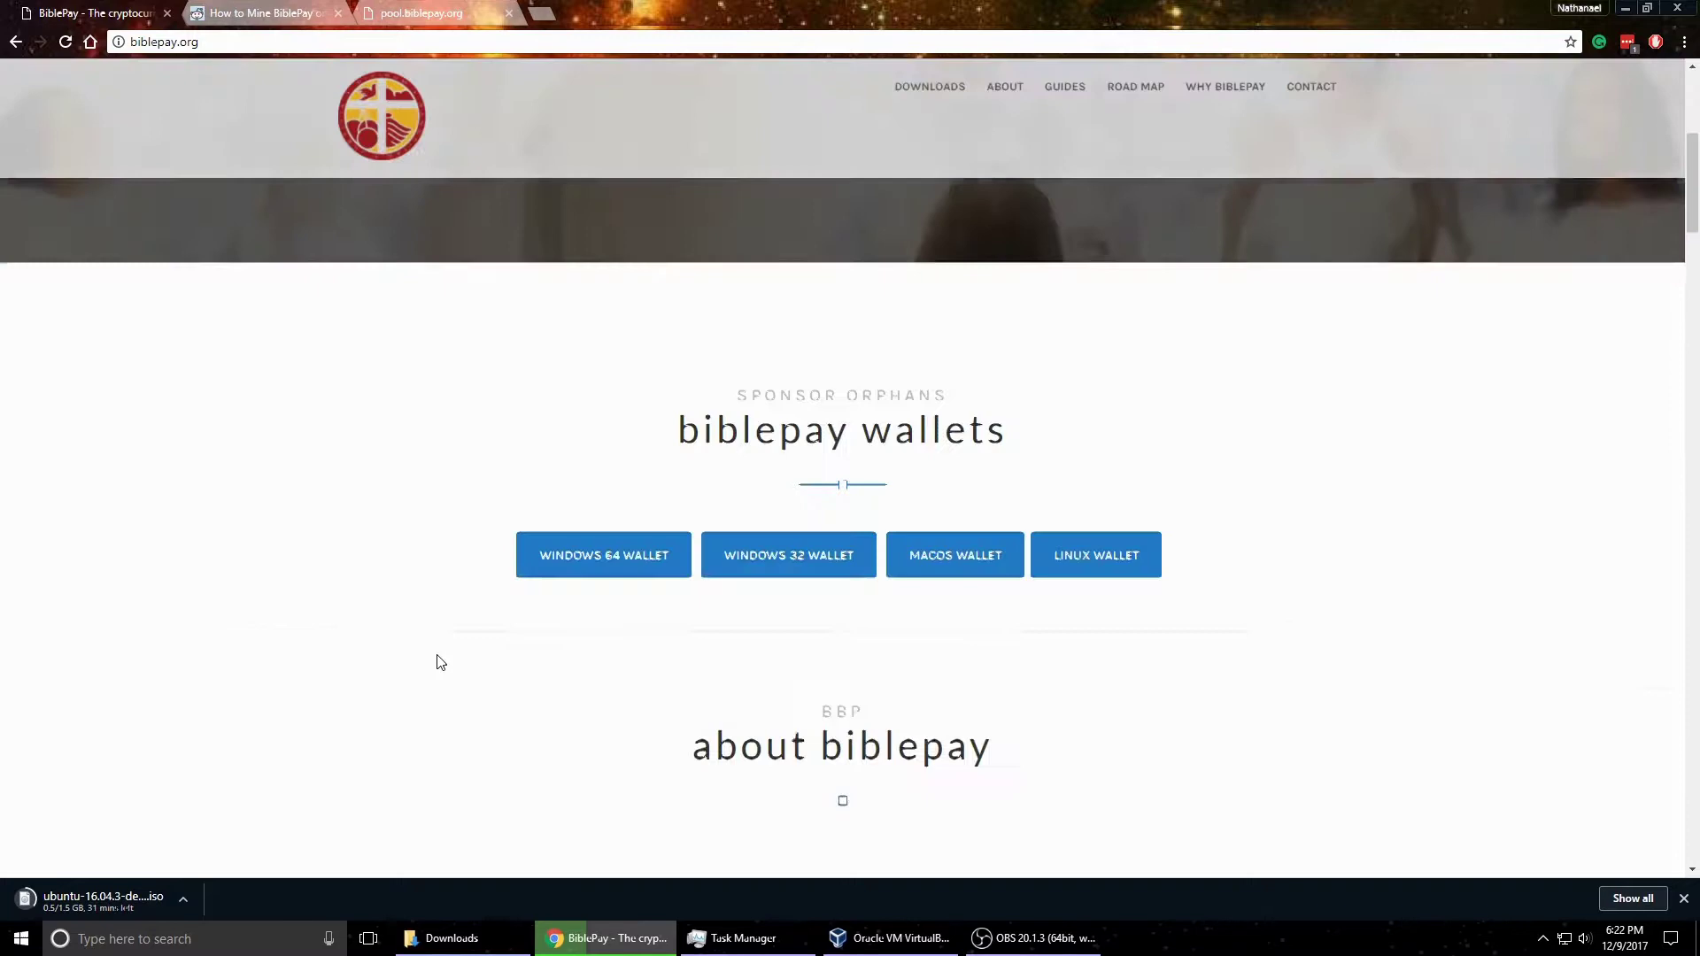
scroll(467, 657, down, 5)
scroll(468, 657, up, 6)
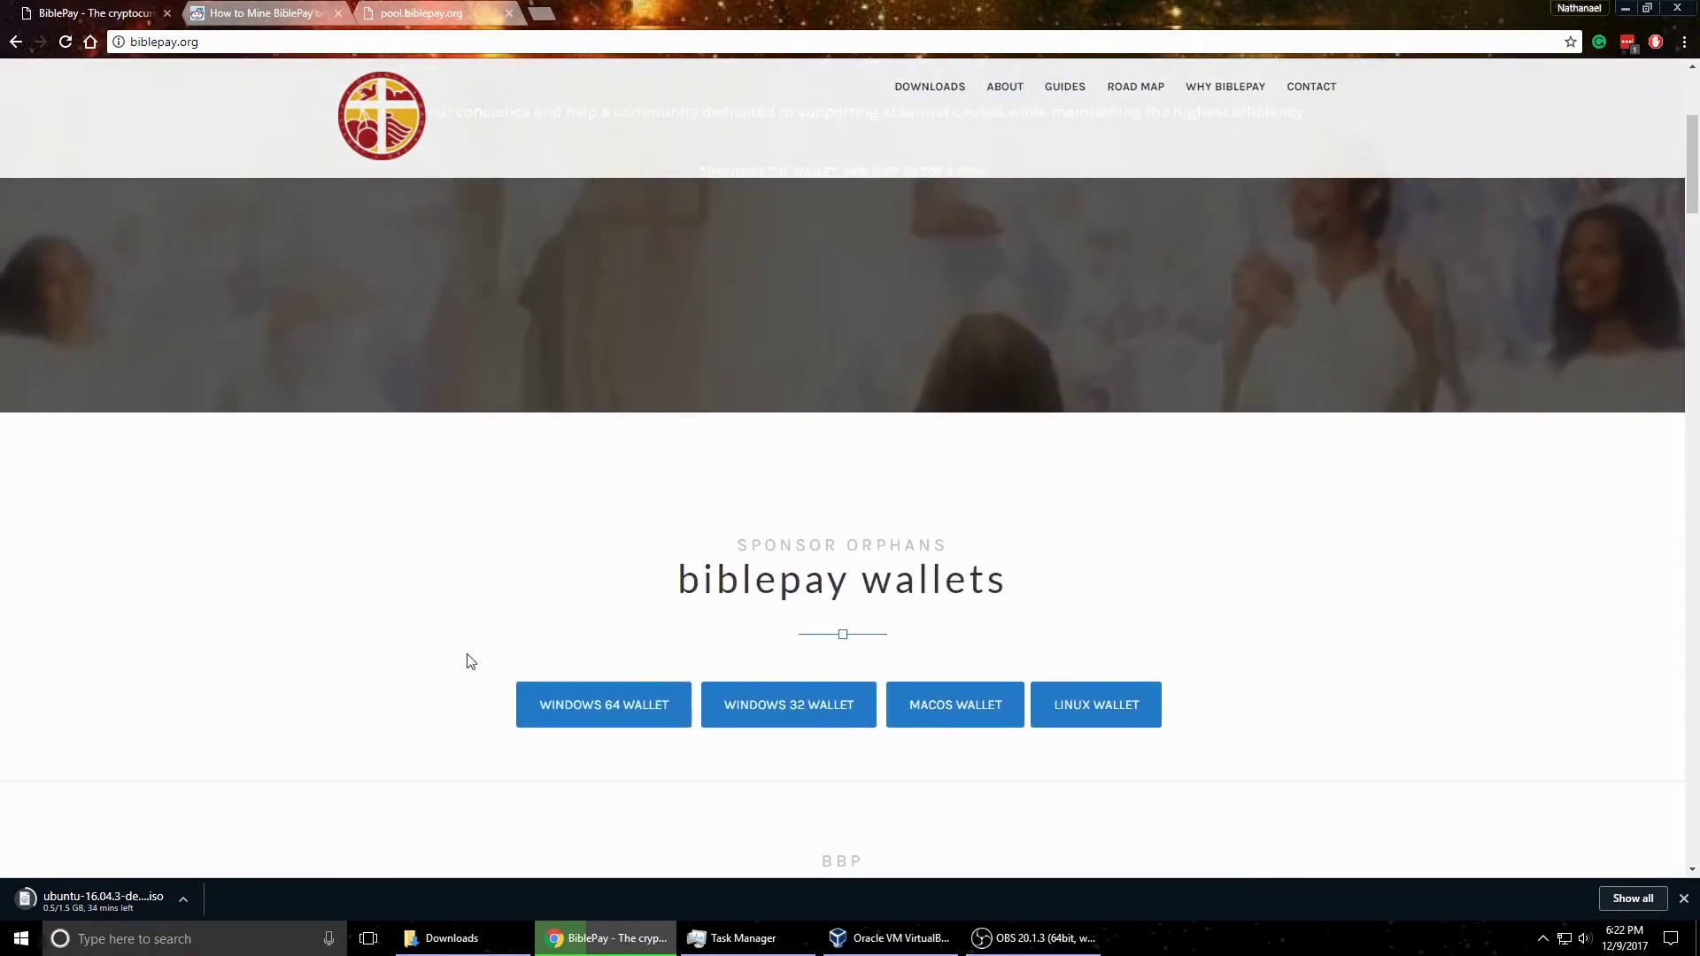
scroll(468, 643, up, 4)
scroll(468, 641, down, 6)
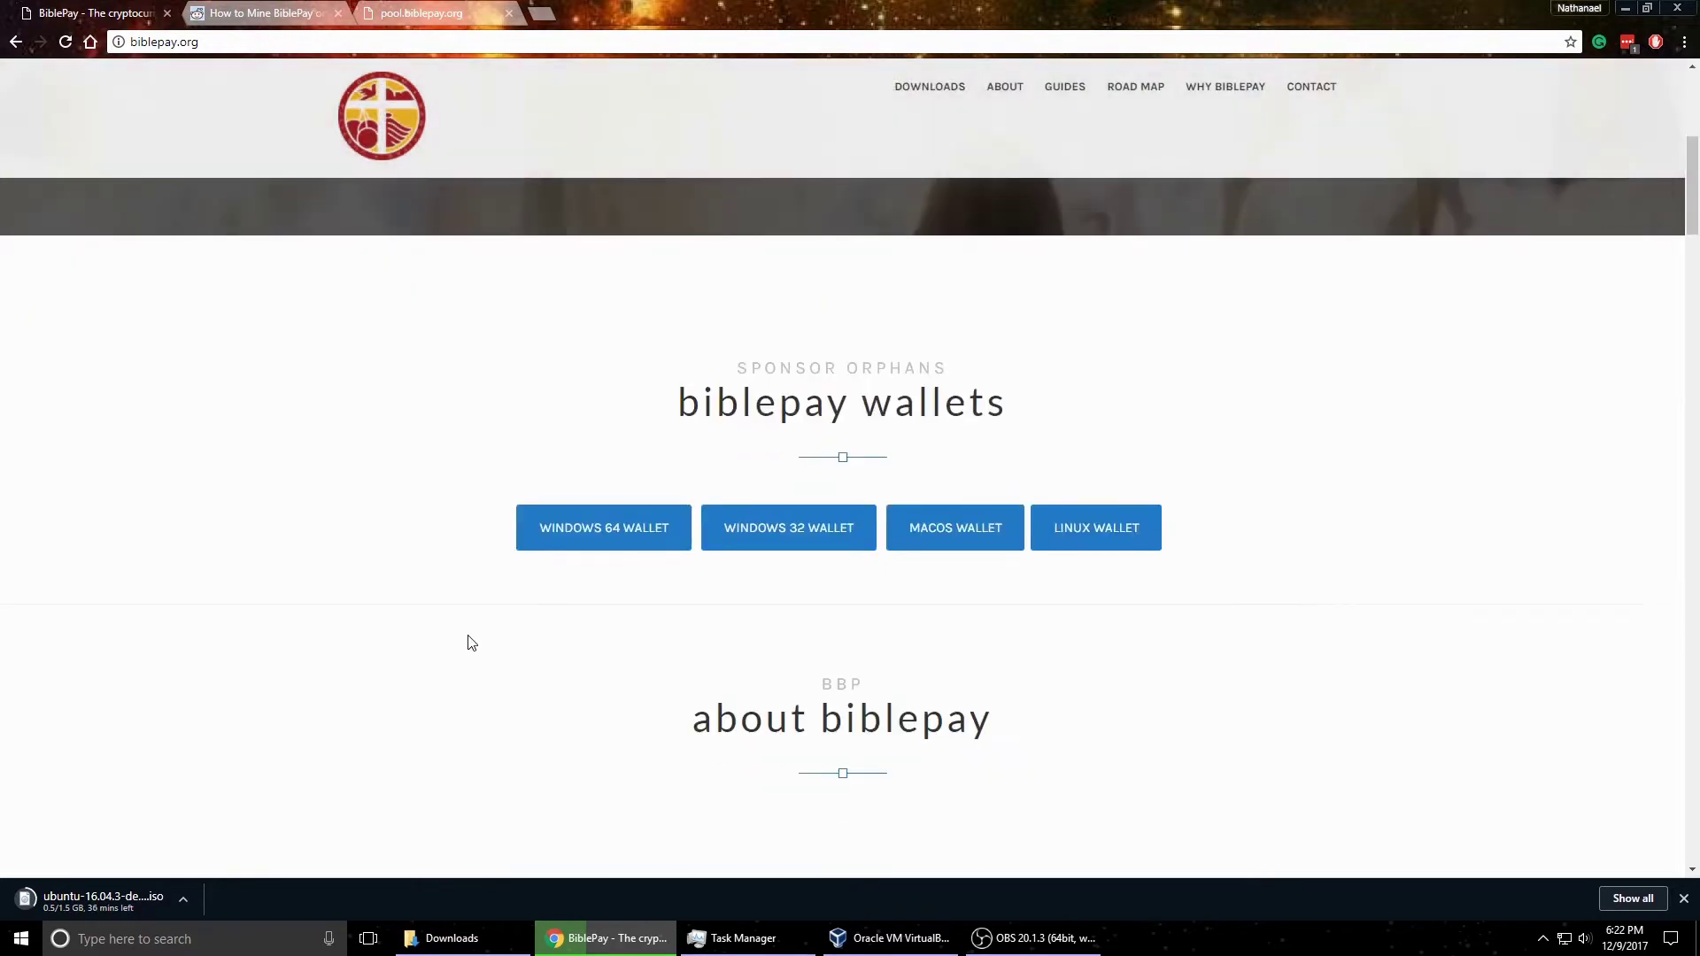
scroll(472, 643, down, 15)
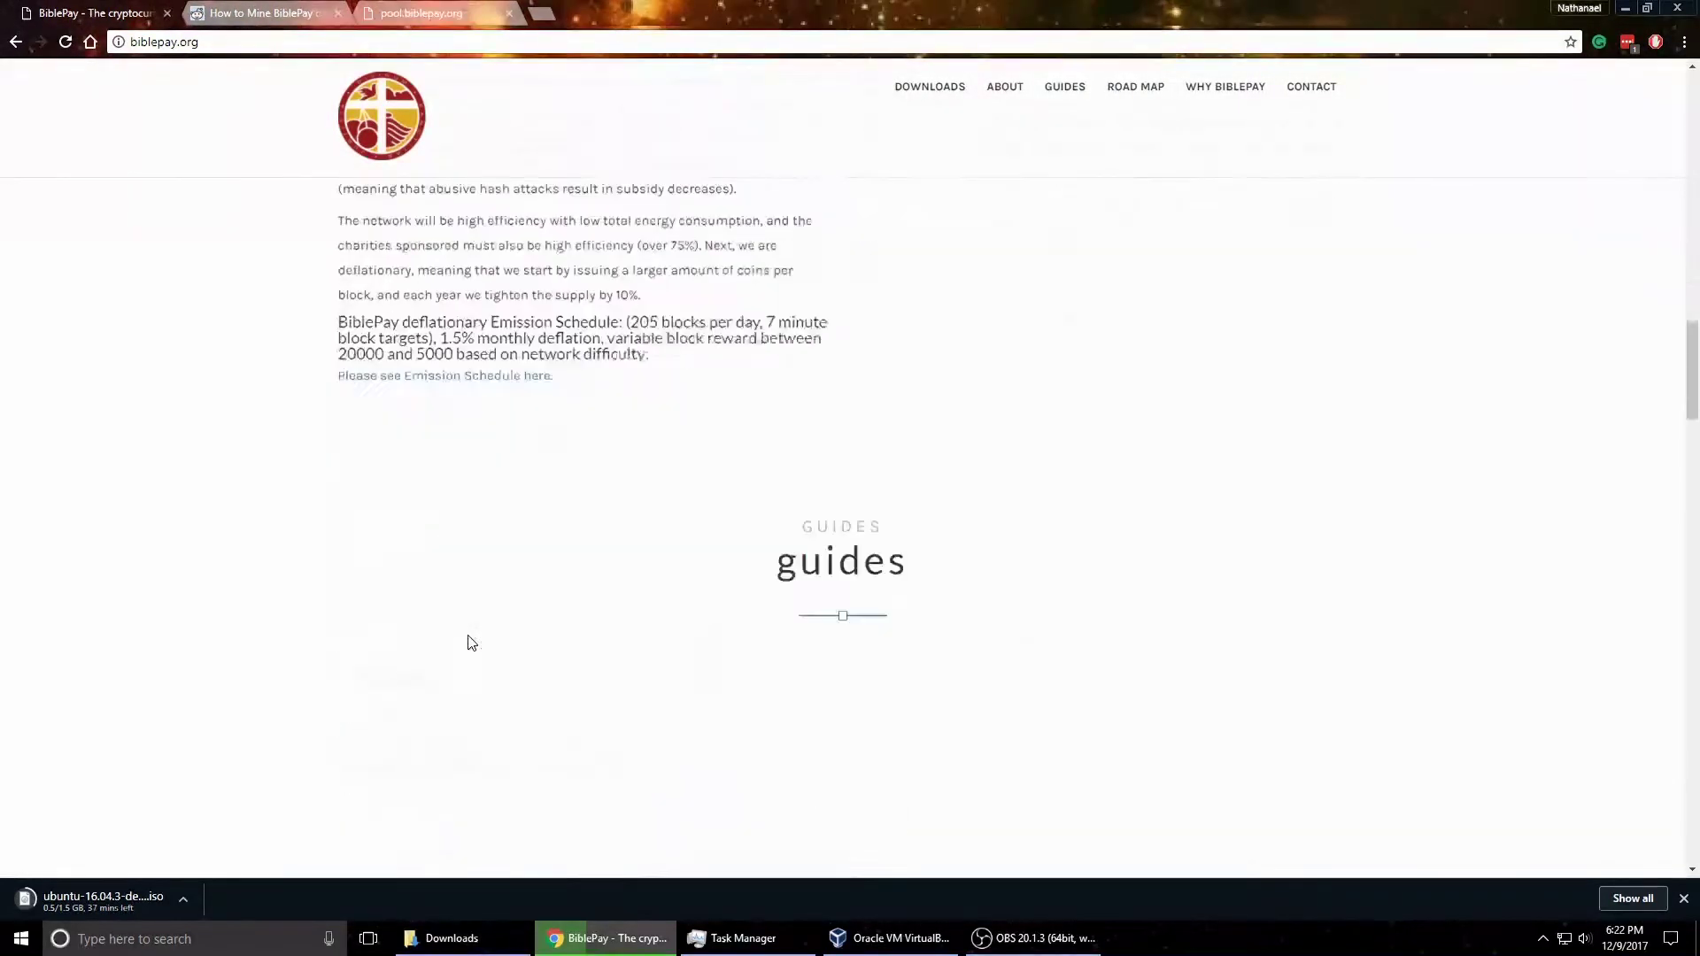
scroll(471, 642, up, 7)
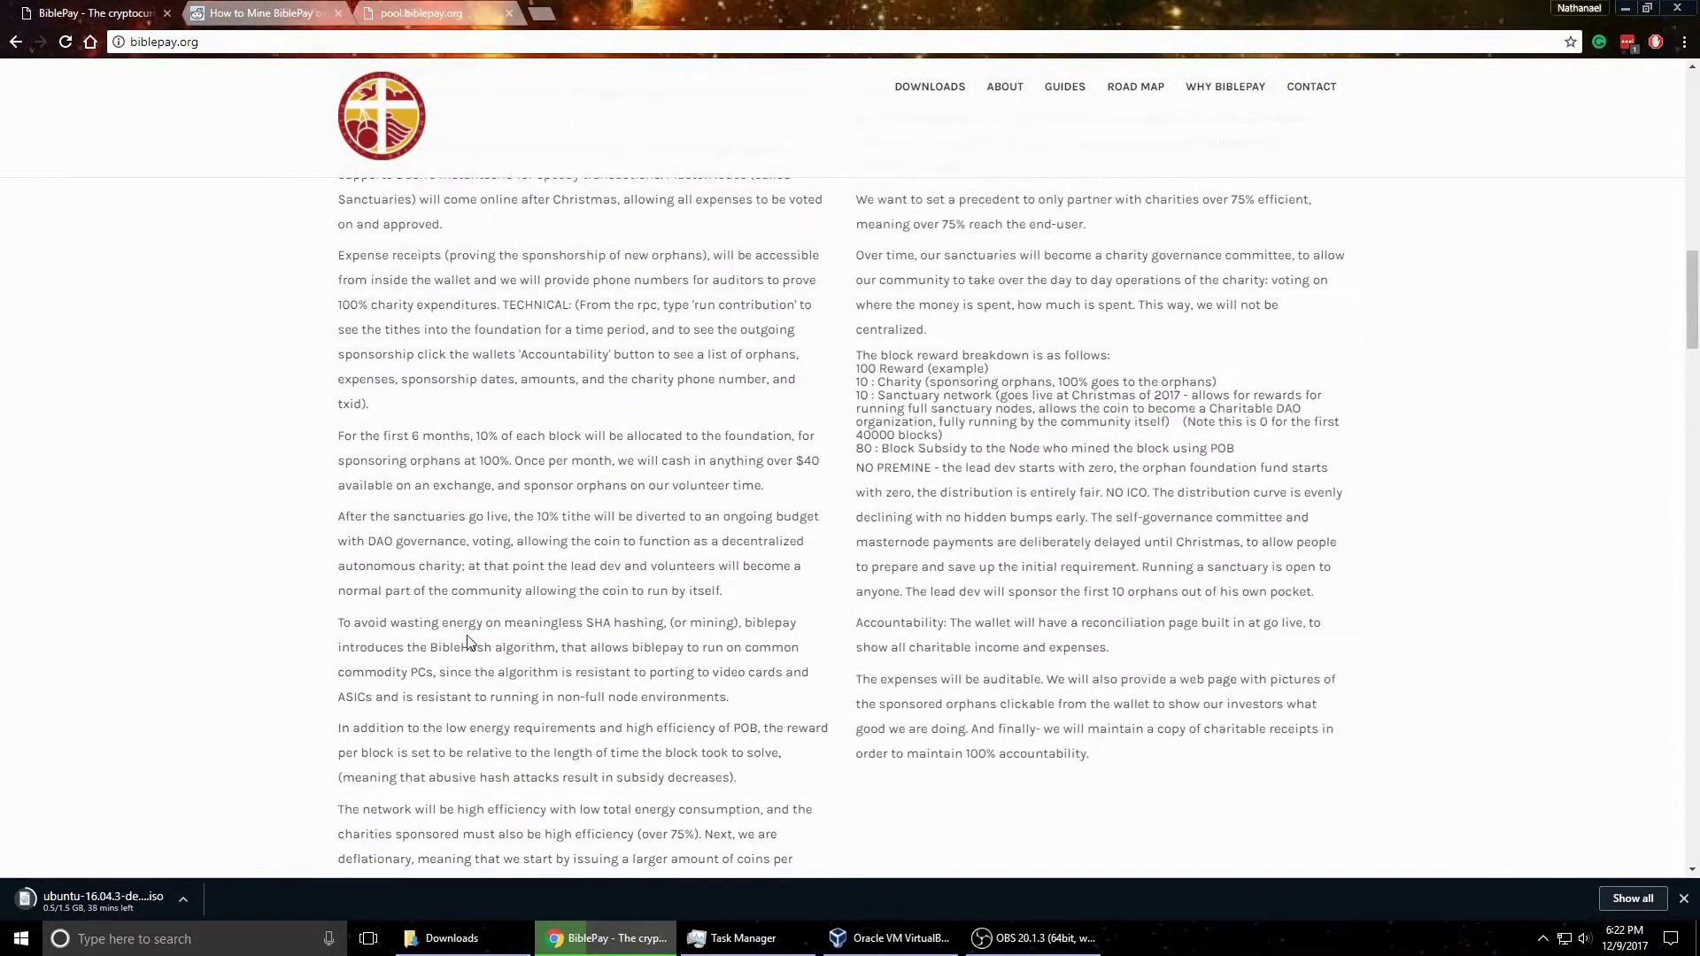
scroll(469, 643, up, 1)
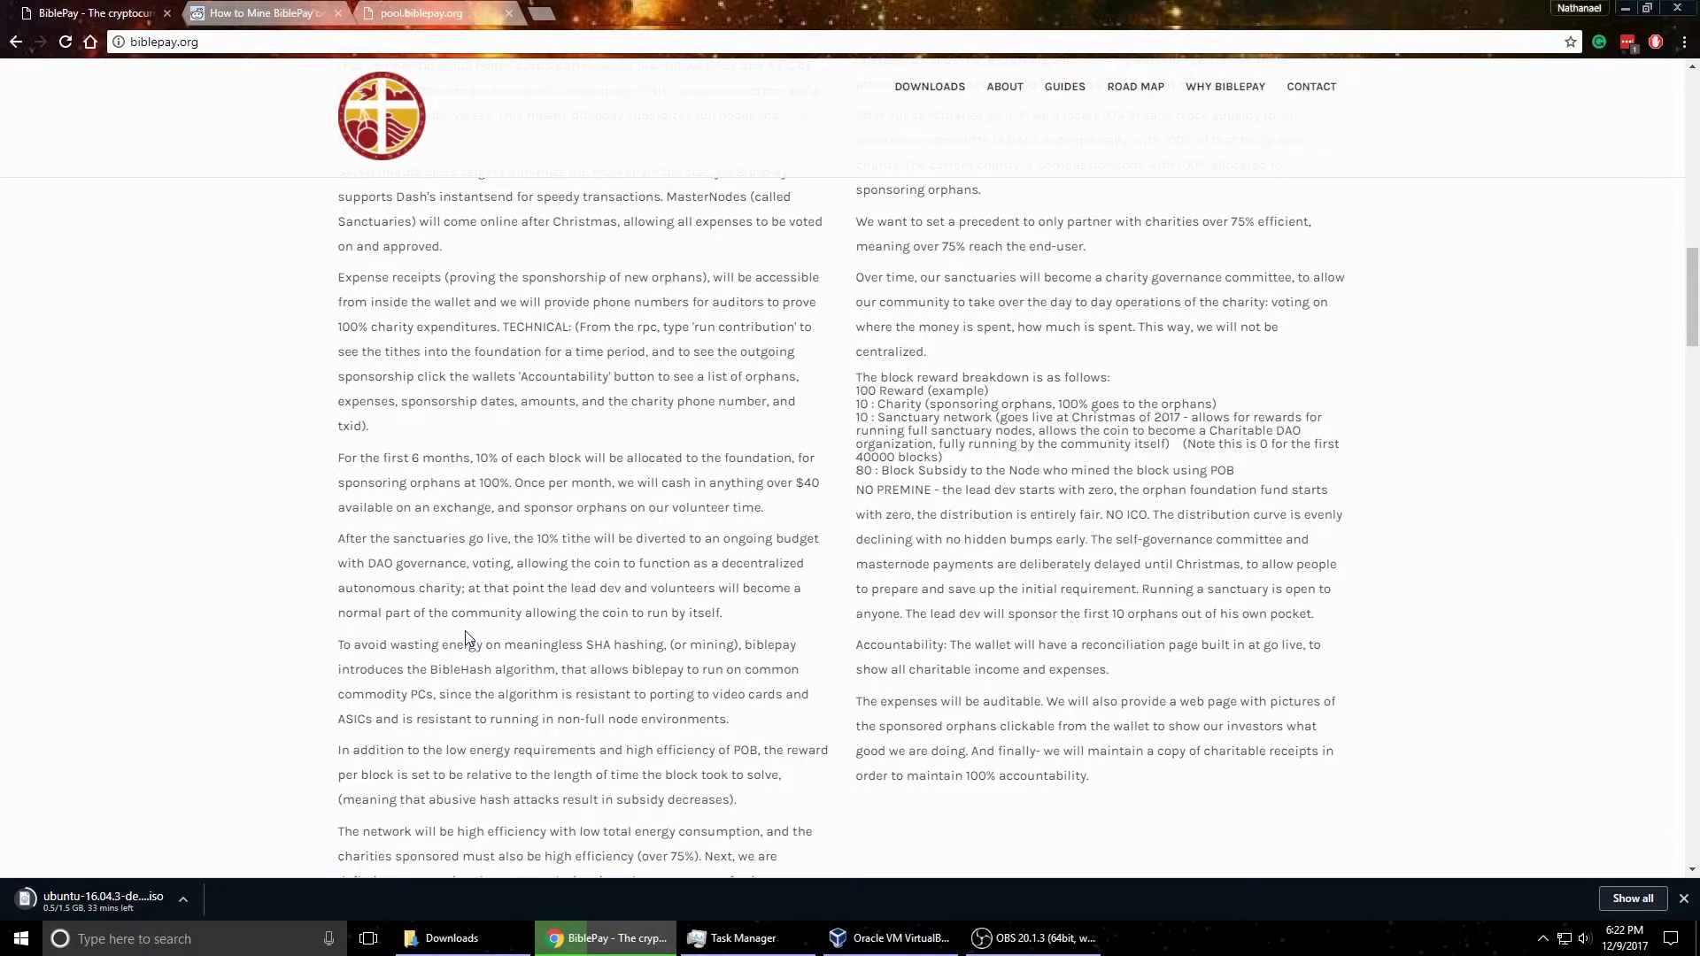
scroll(467, 637, up, 10)
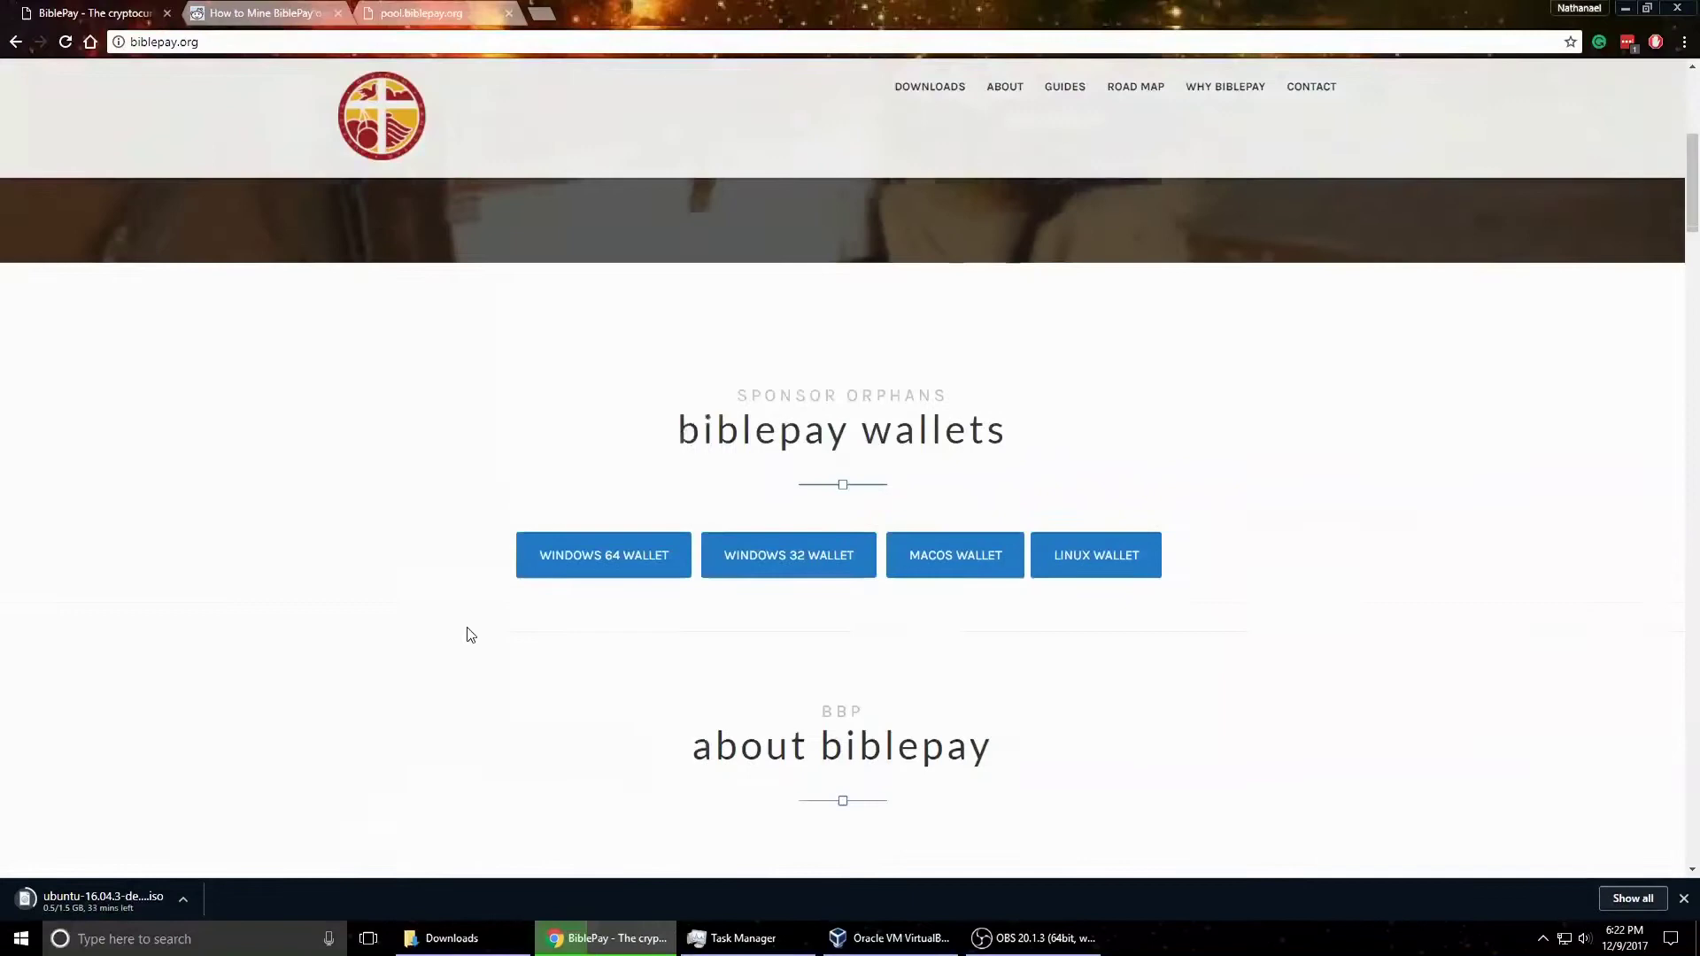
scroll(467, 637, up, 5)
scroll(466, 637, down, 5)
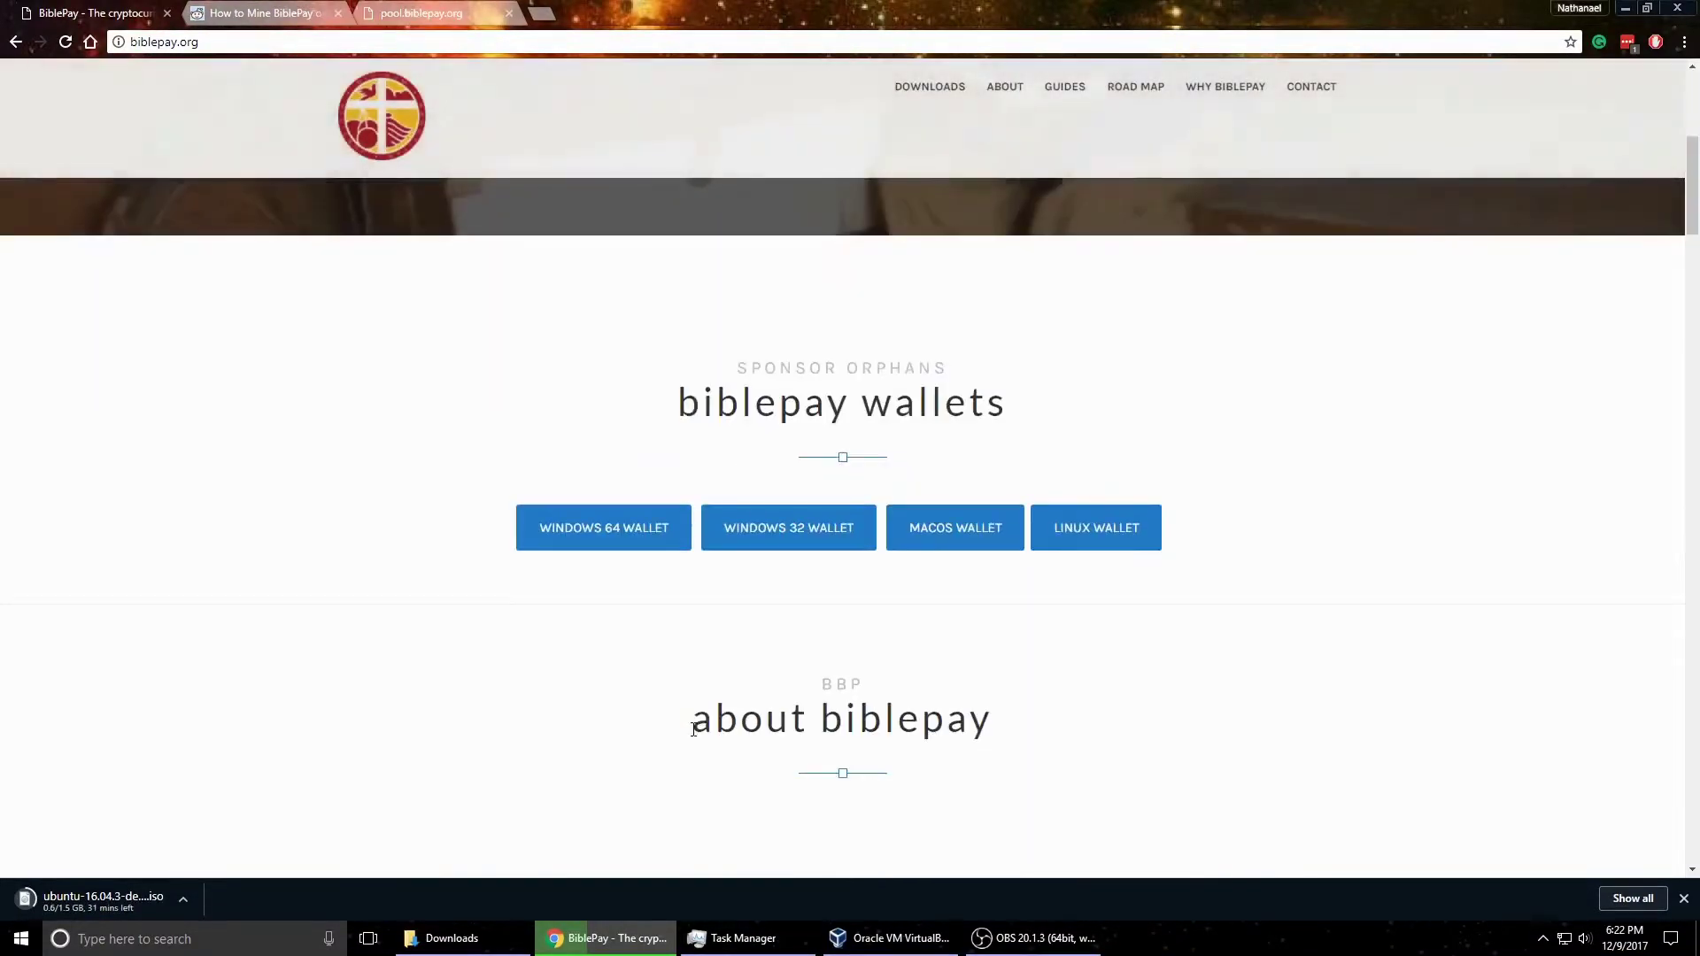
scroll(693, 728, down, 10)
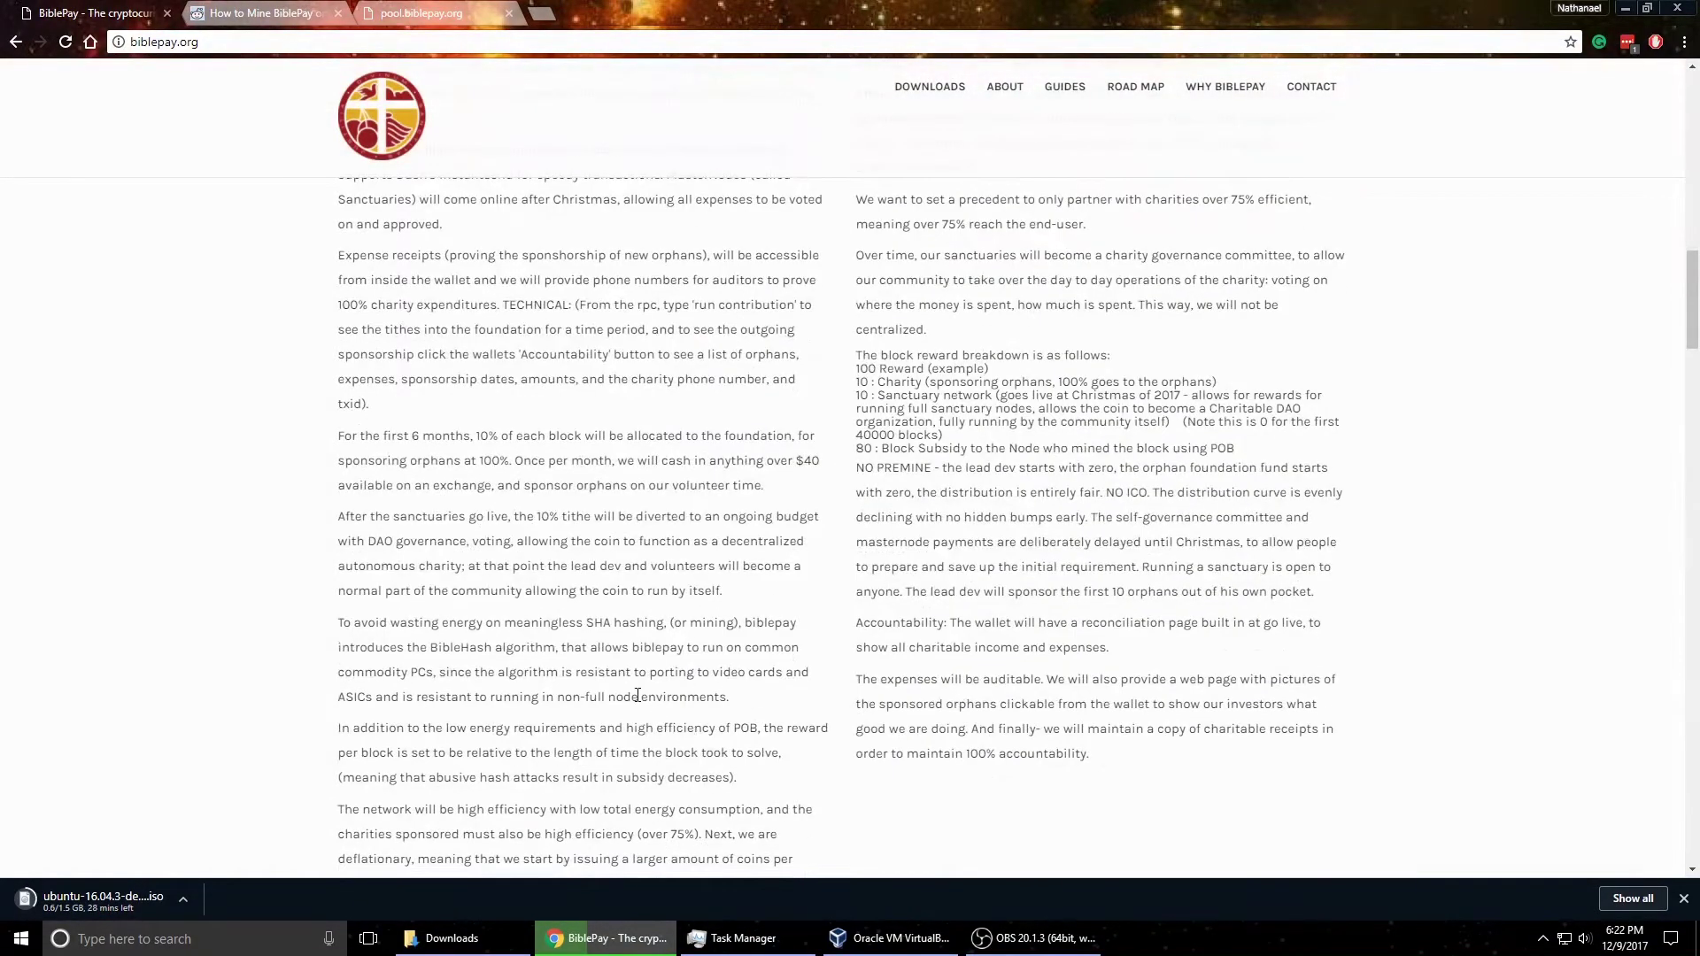
scroll(637, 695, up, 15)
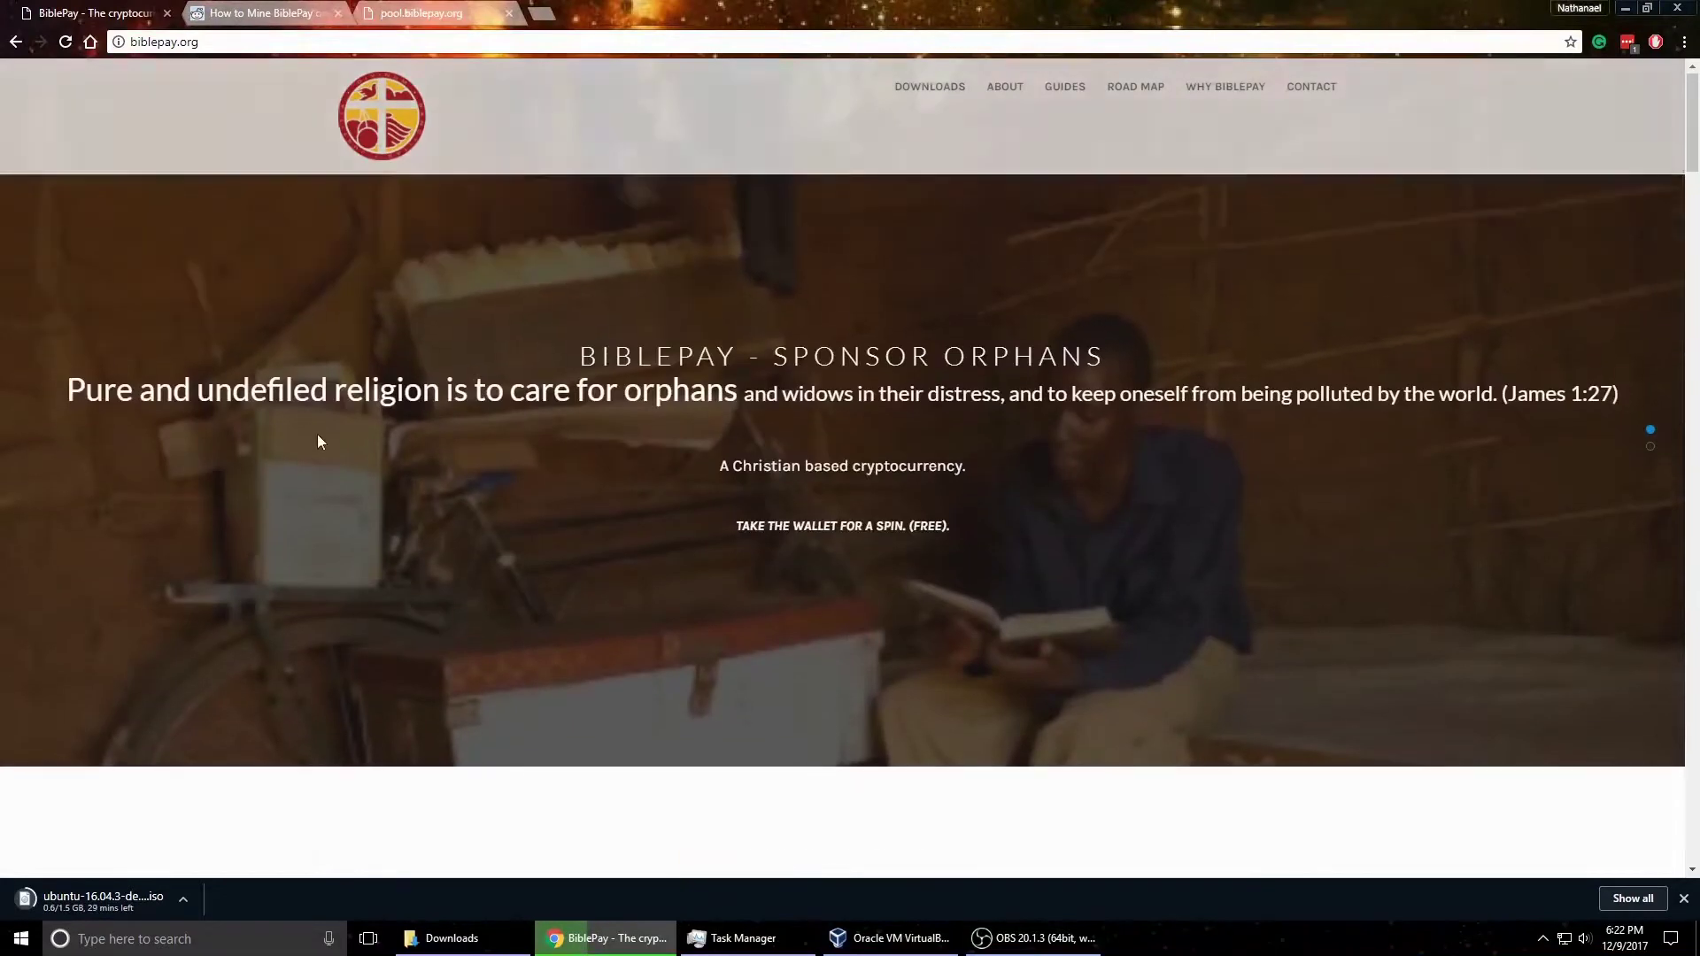
drag(215, 43, 129, 44)
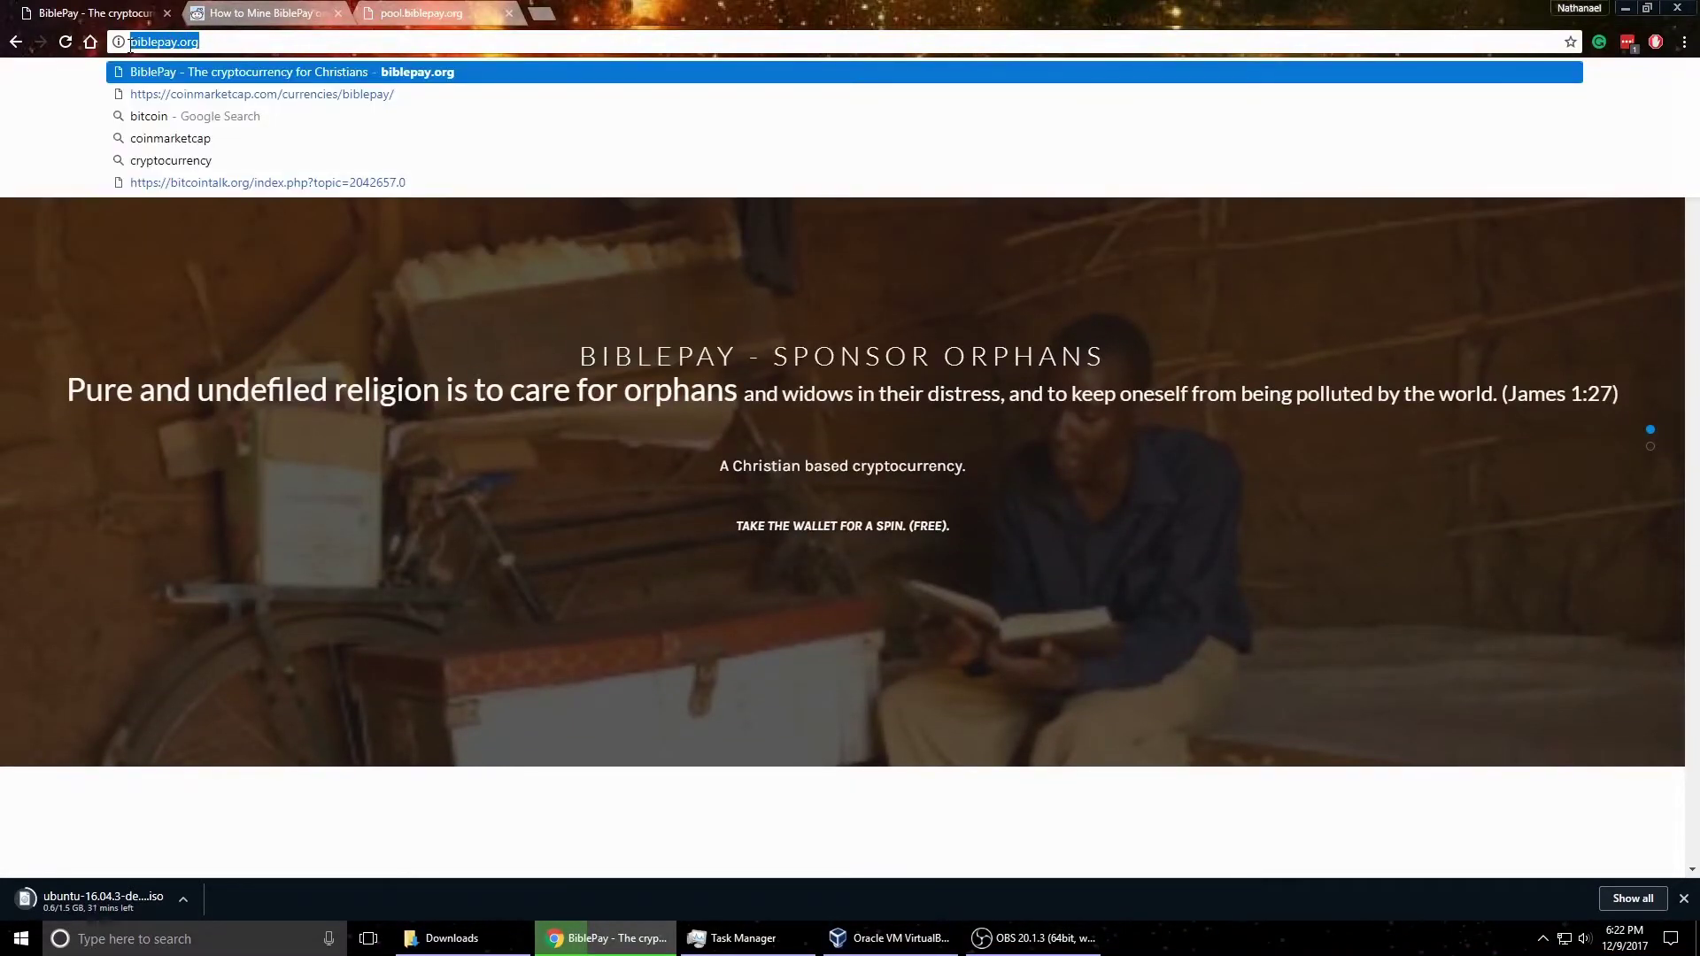
scroll(556, 609, down, 5)
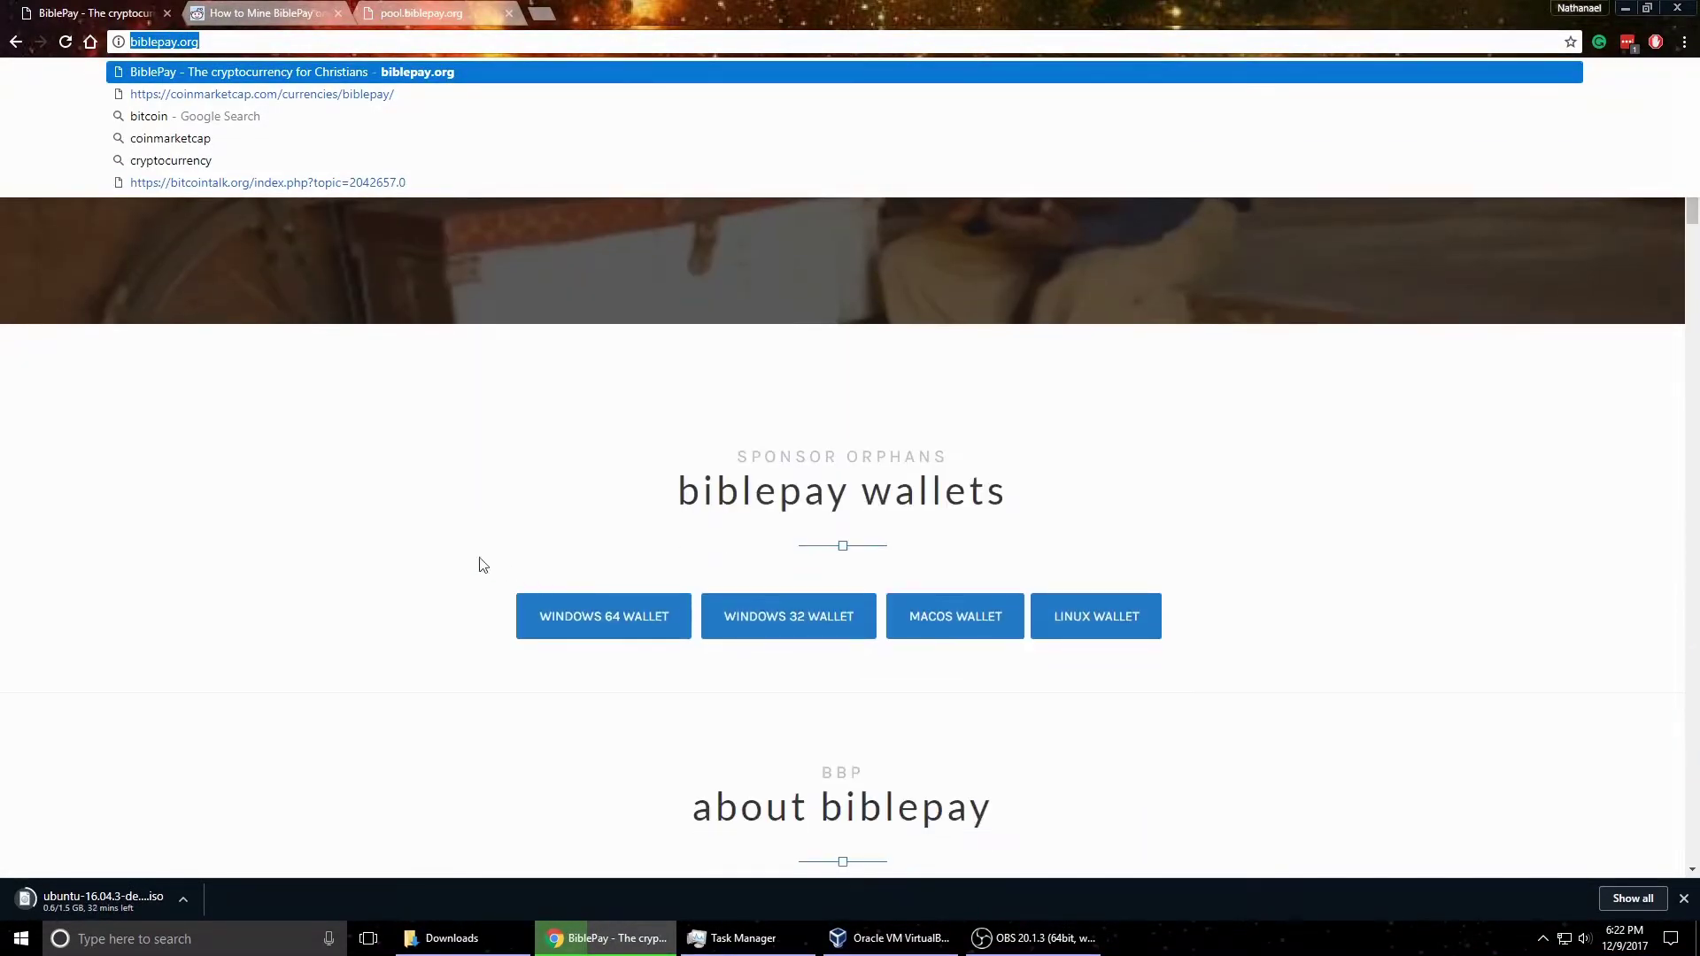
click(395, 542)
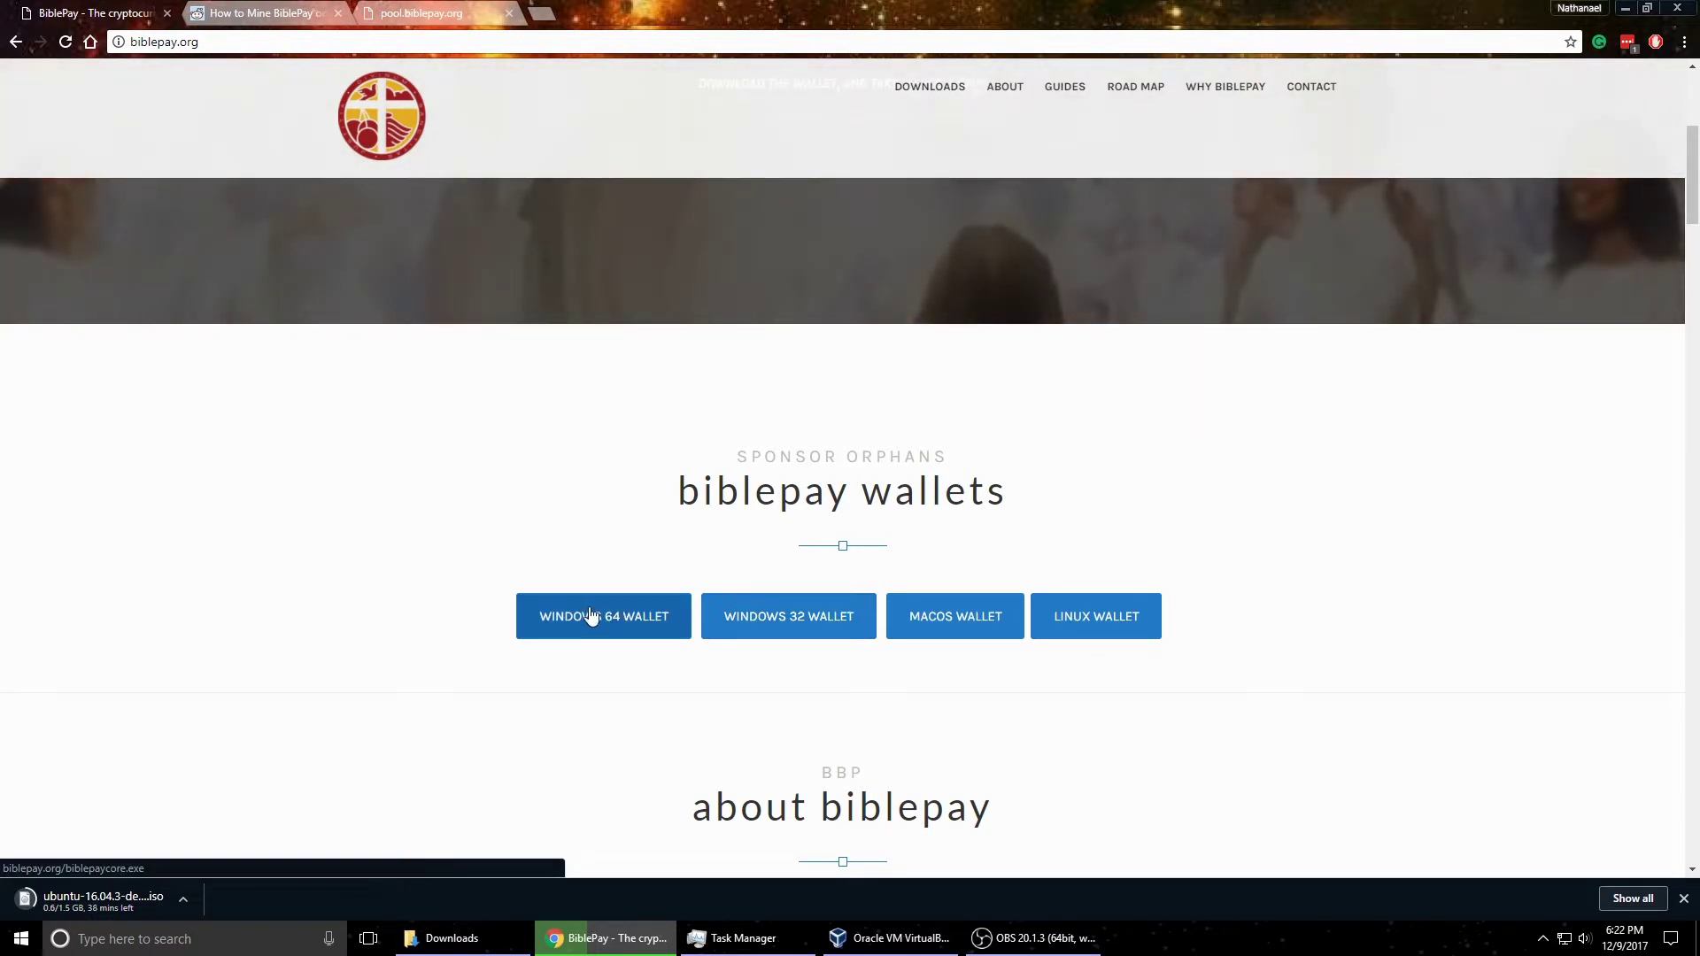
scroll(783, 680, down, 1)
scroll(783, 680, down, 4)
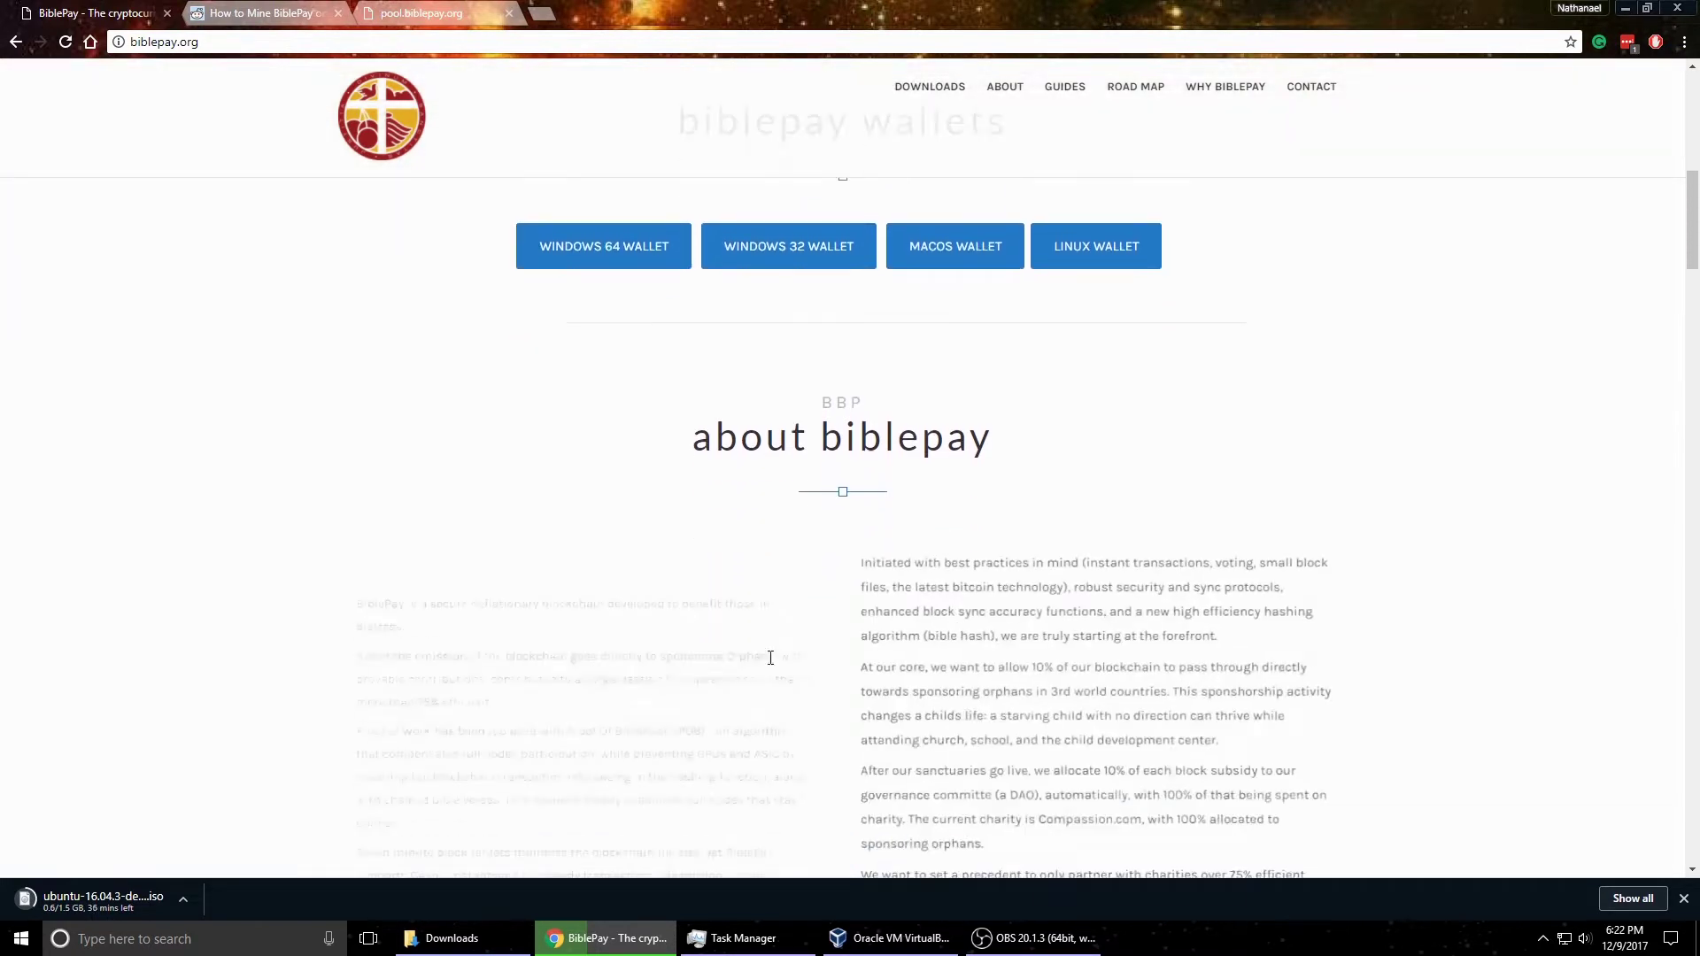
scroll(620, 637, up, 5)
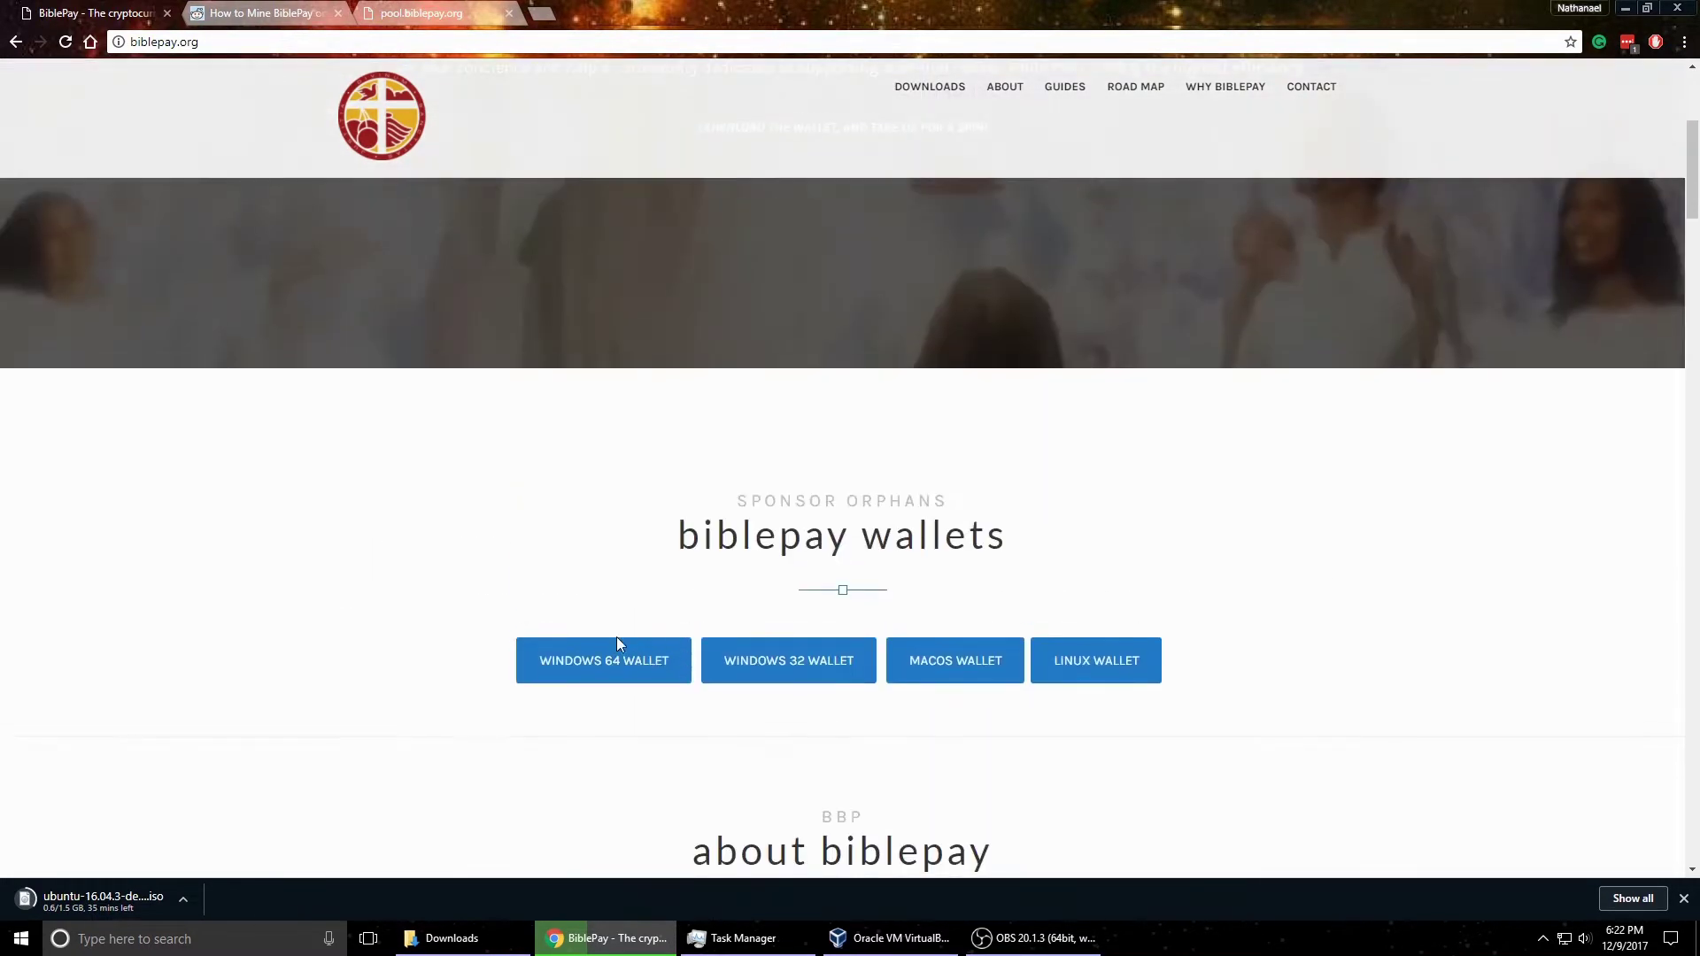
Minimize the browser and exit the running BiblePay wallet from the system tray.
click(1626, 8)
click(445, 947)
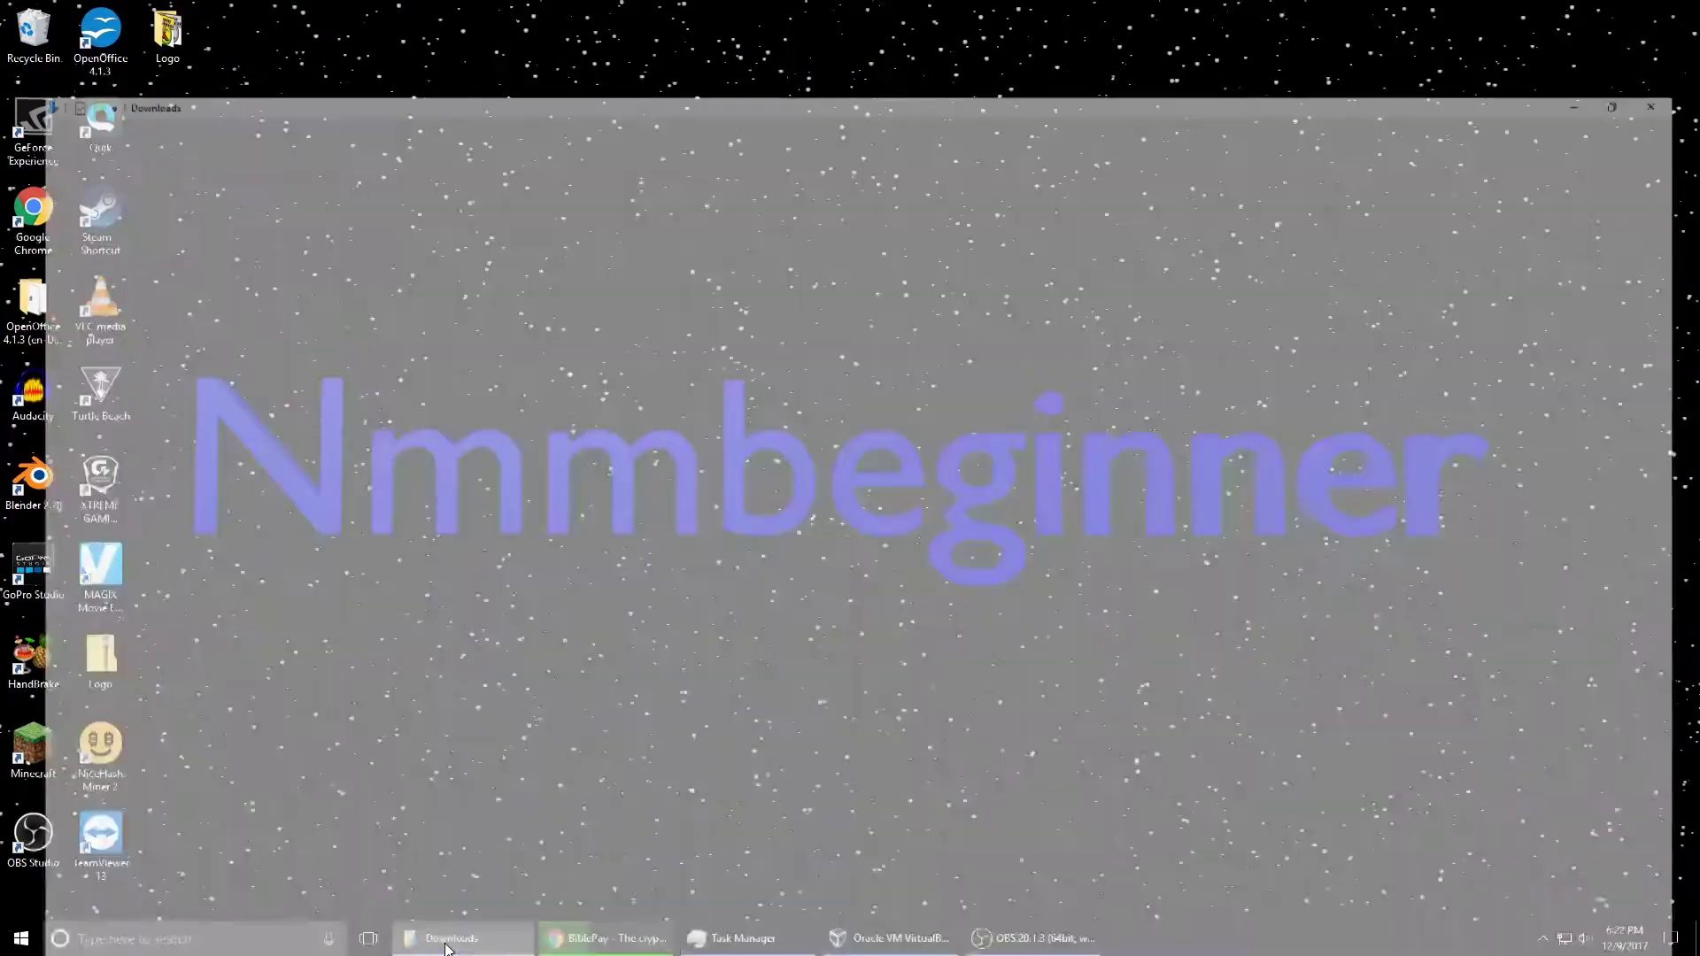
click(446, 947)
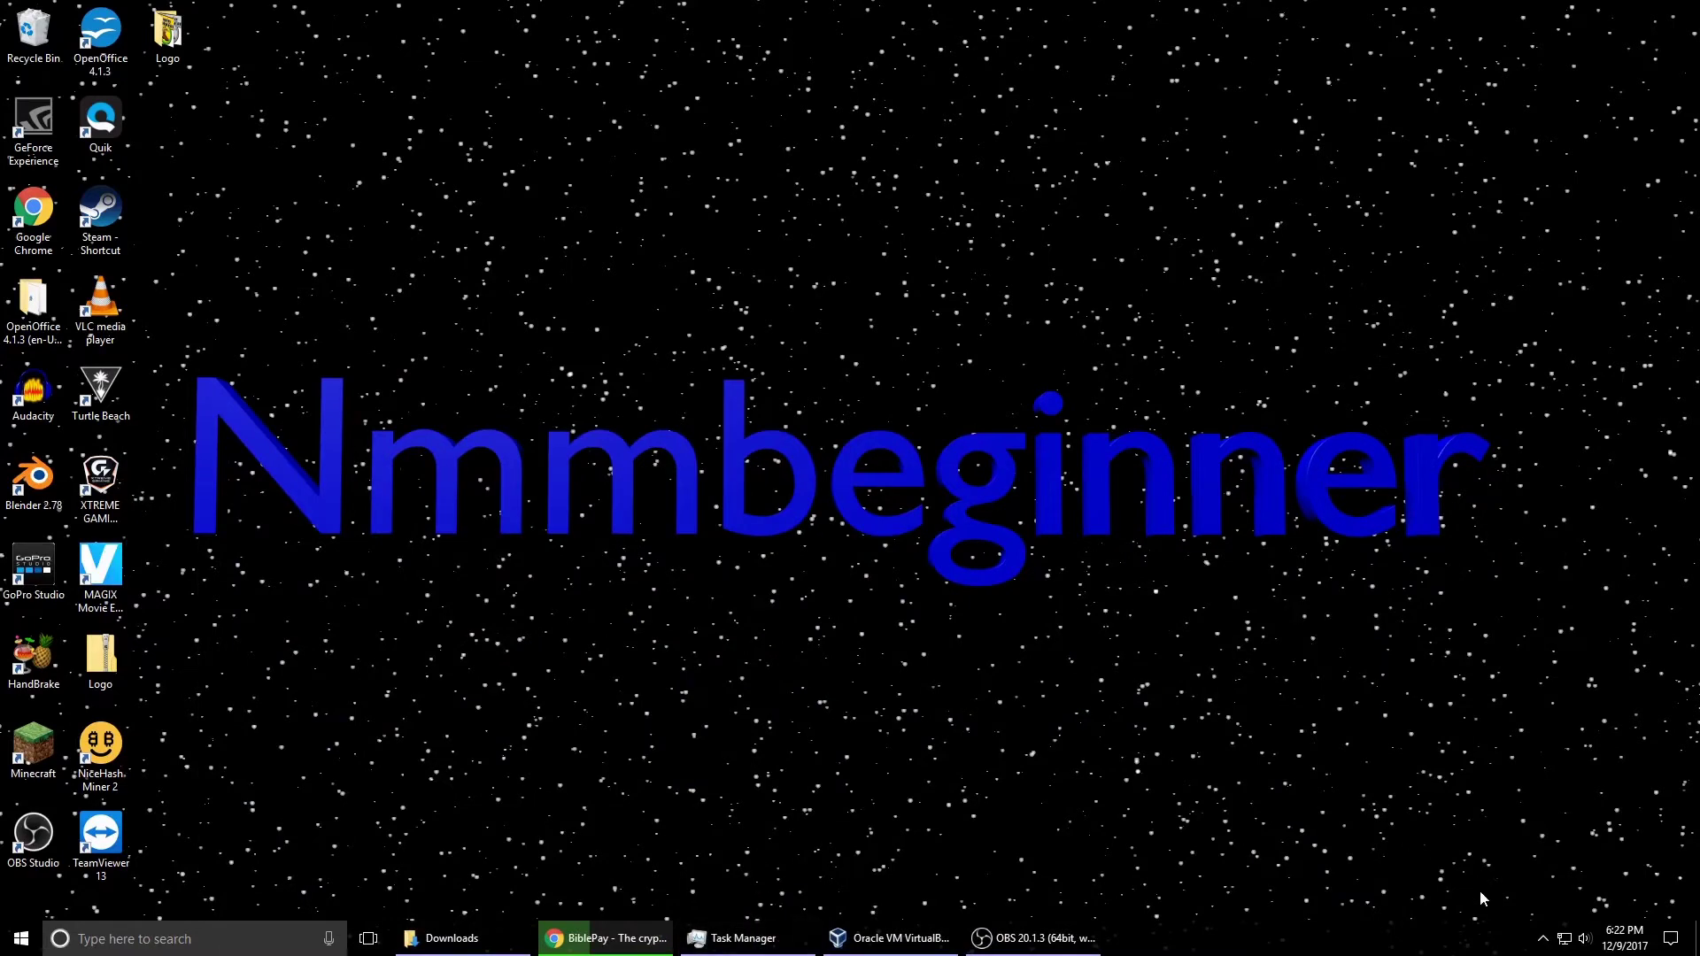
click(1542, 938)
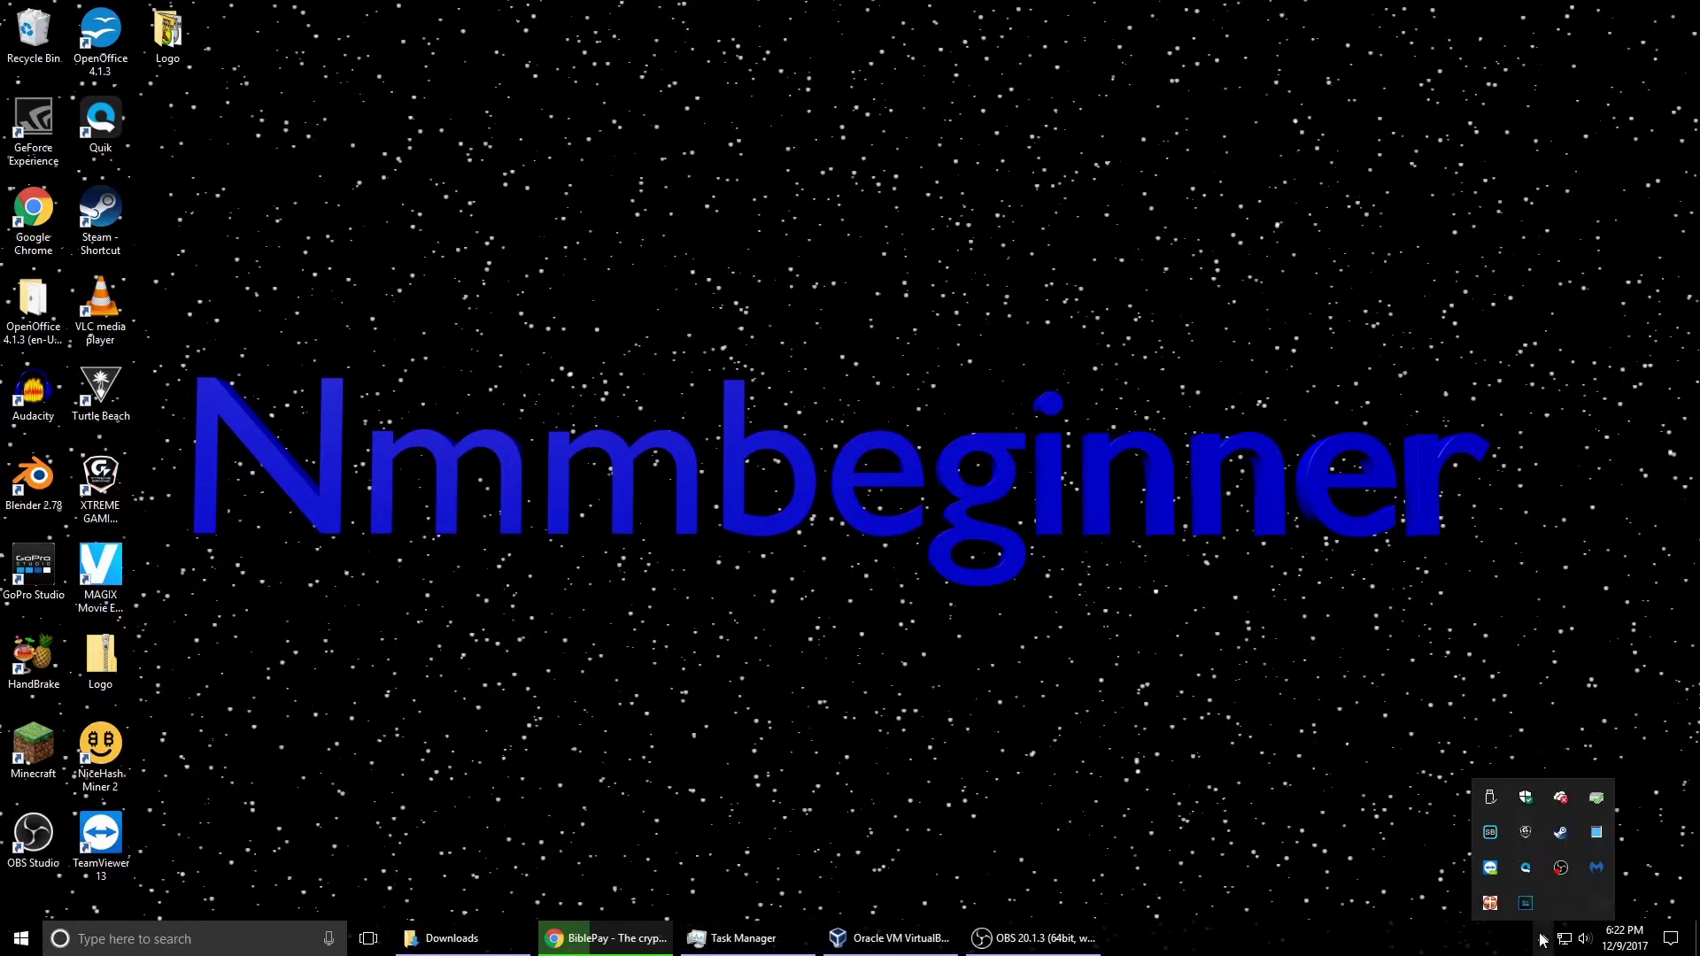
right_click(1490, 902)
click(1466, 899)
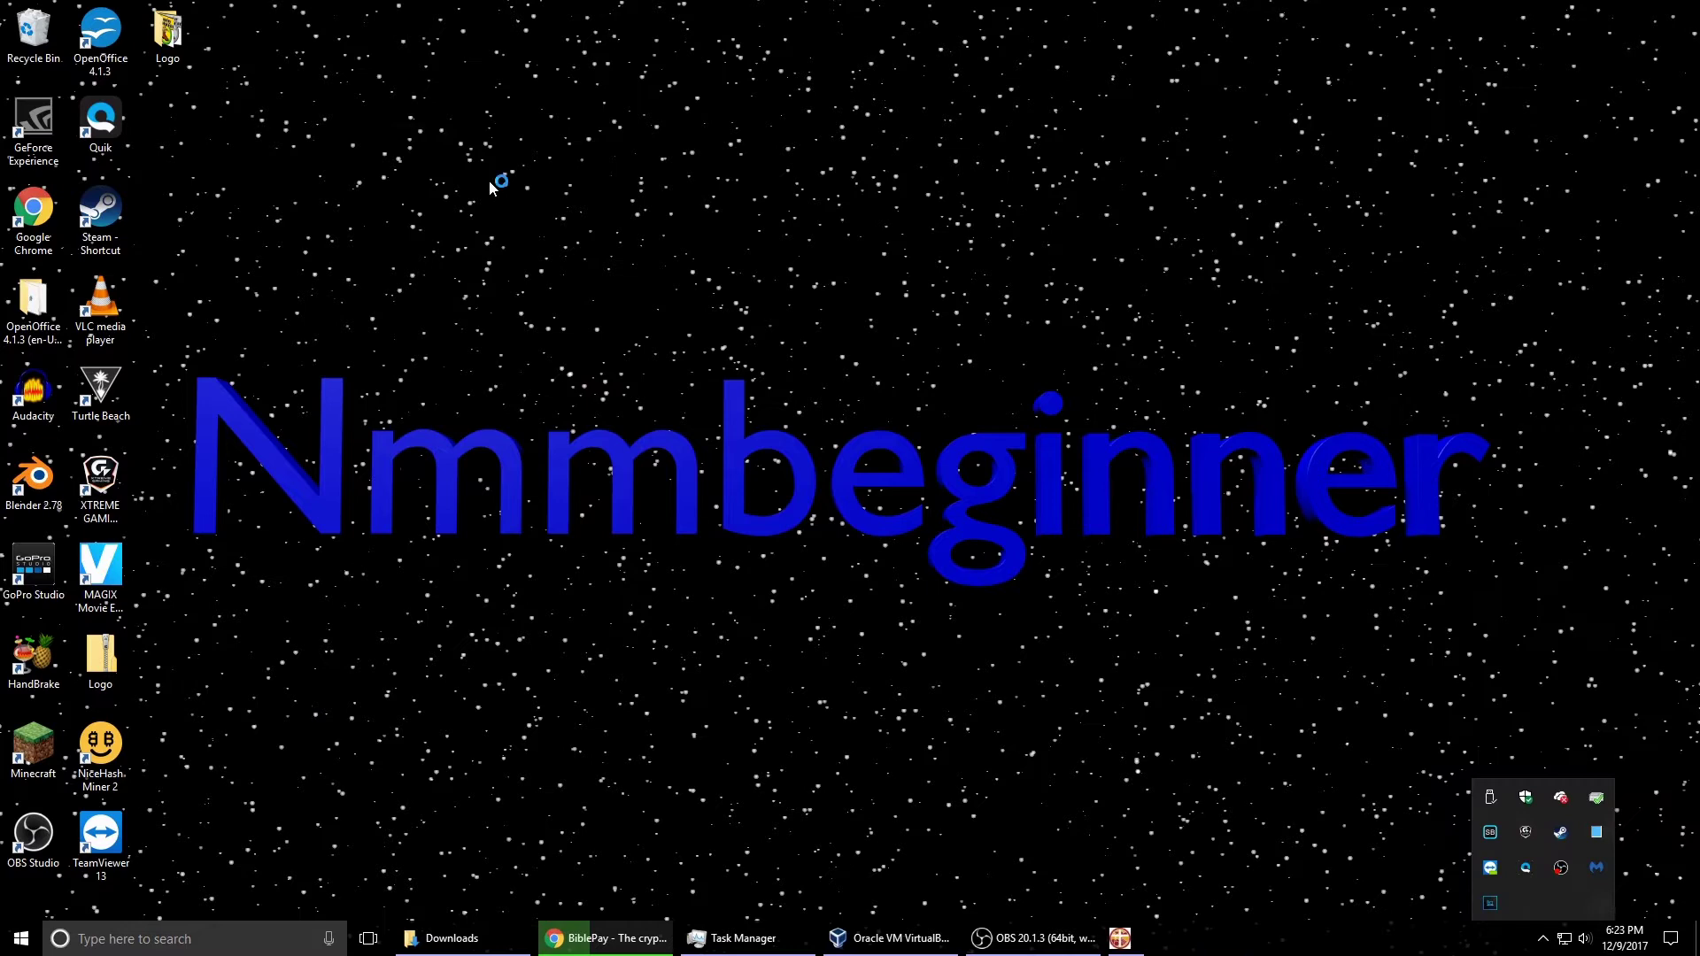
Search Start for 'bible' and launch Biblepay Core (64-bit).
click(30, 940)
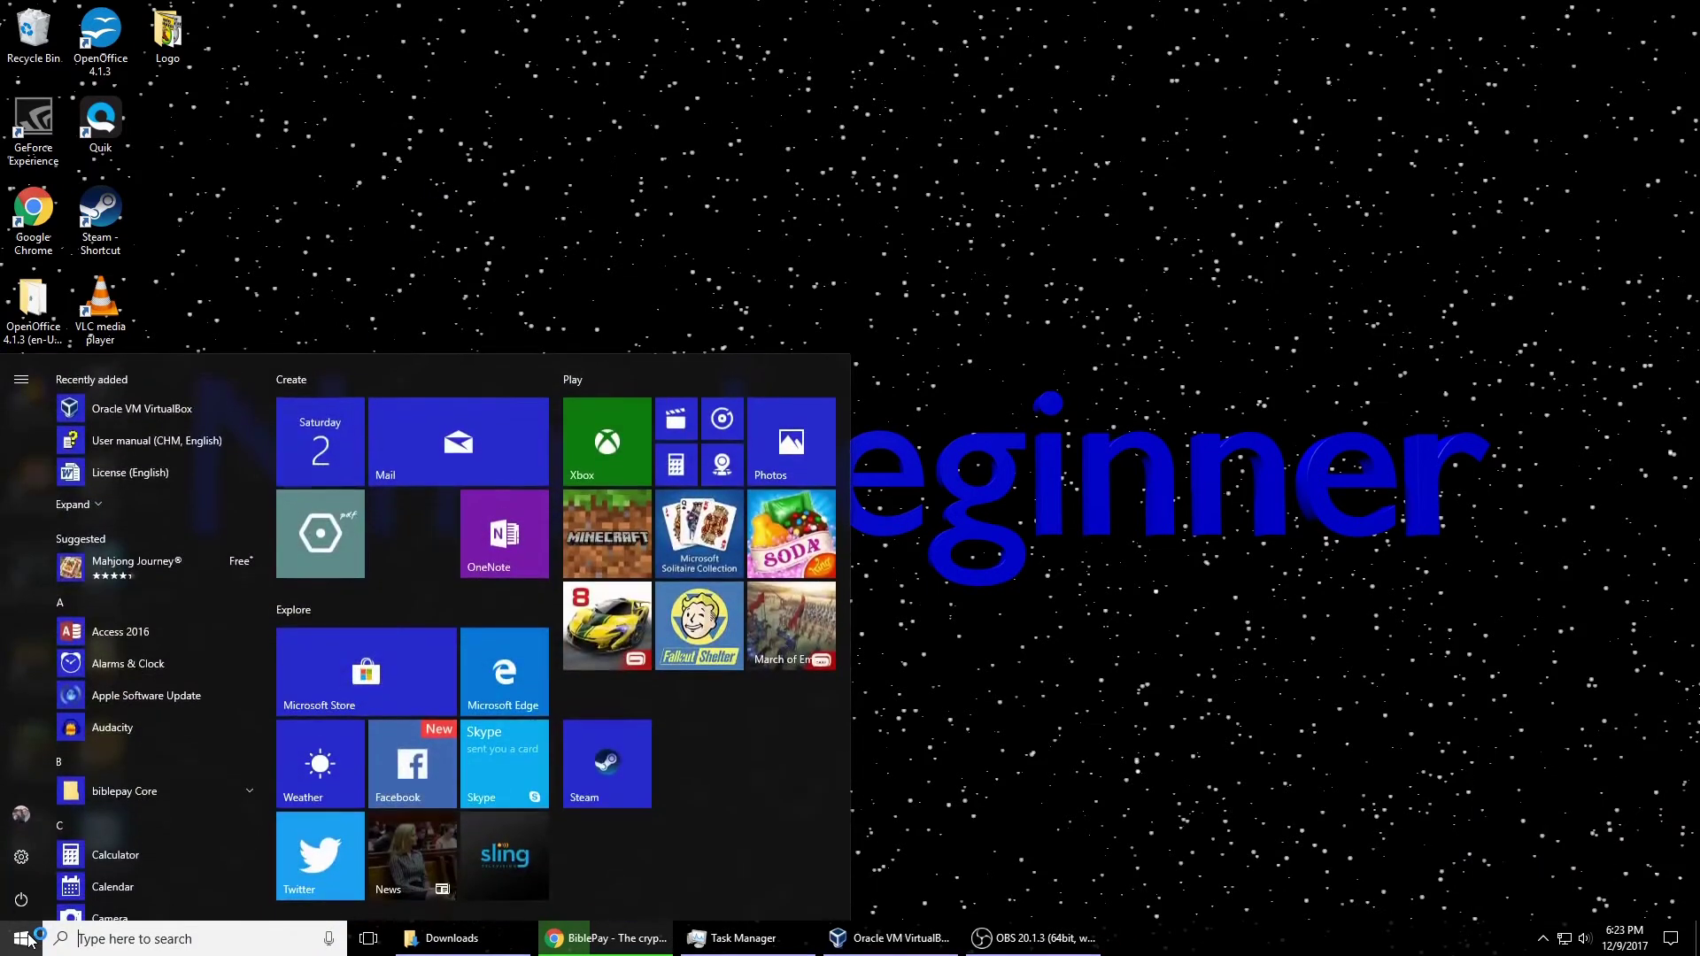
text(bible)
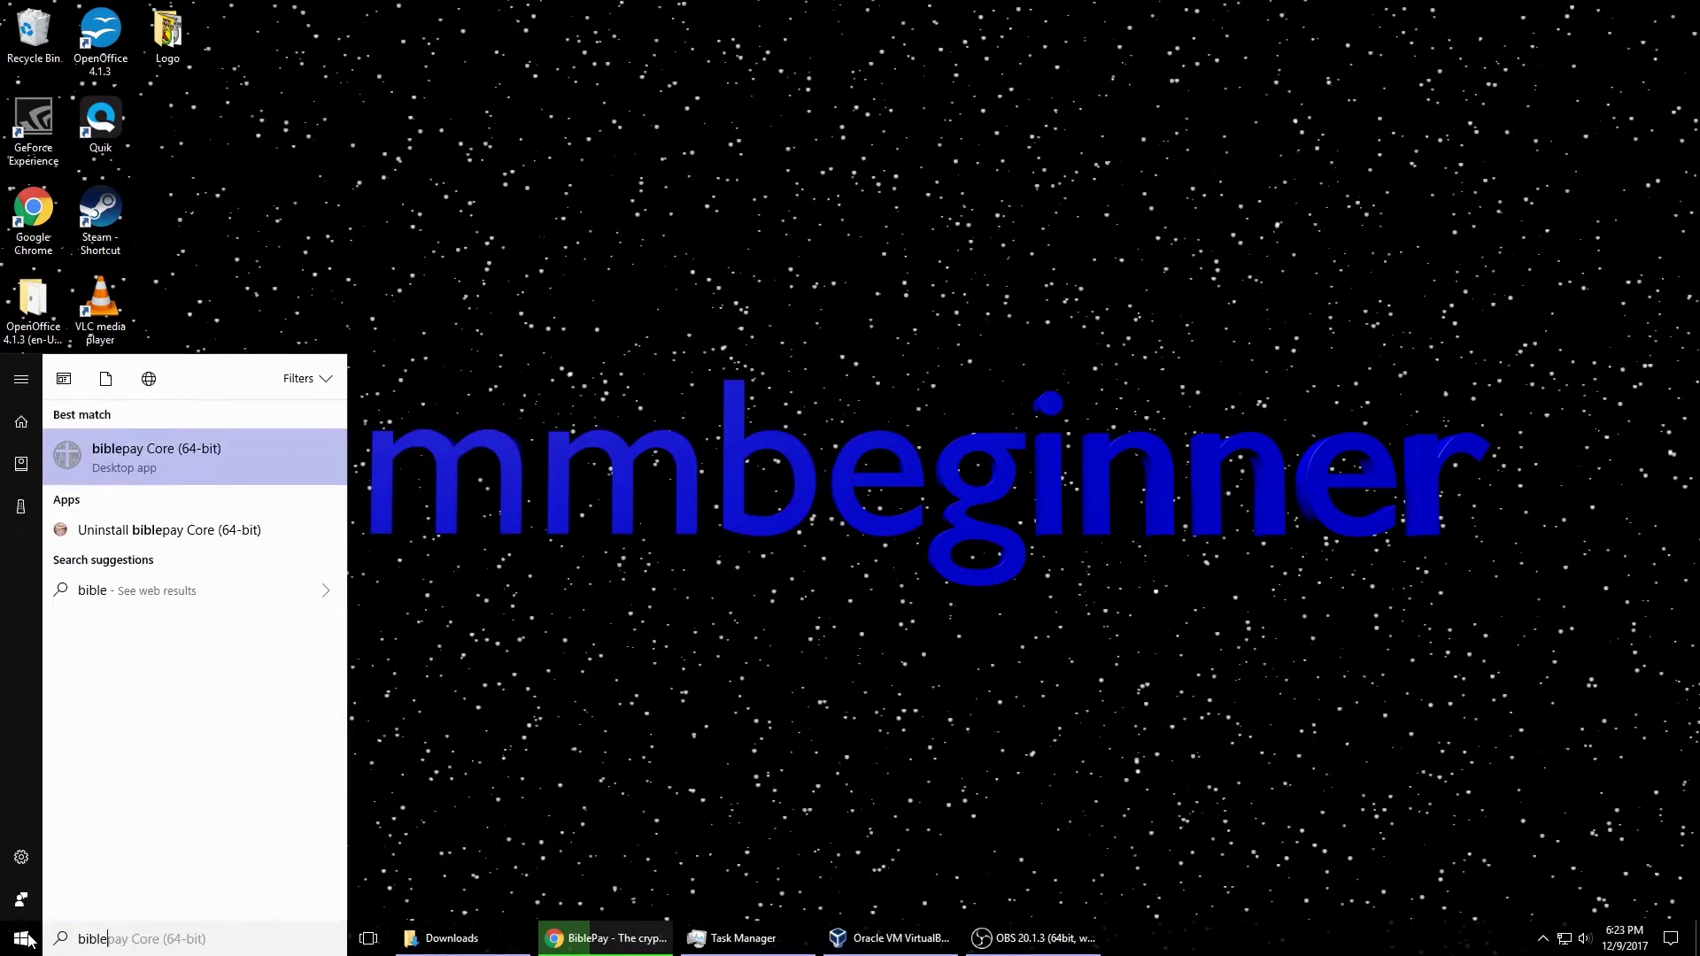
key(Return)
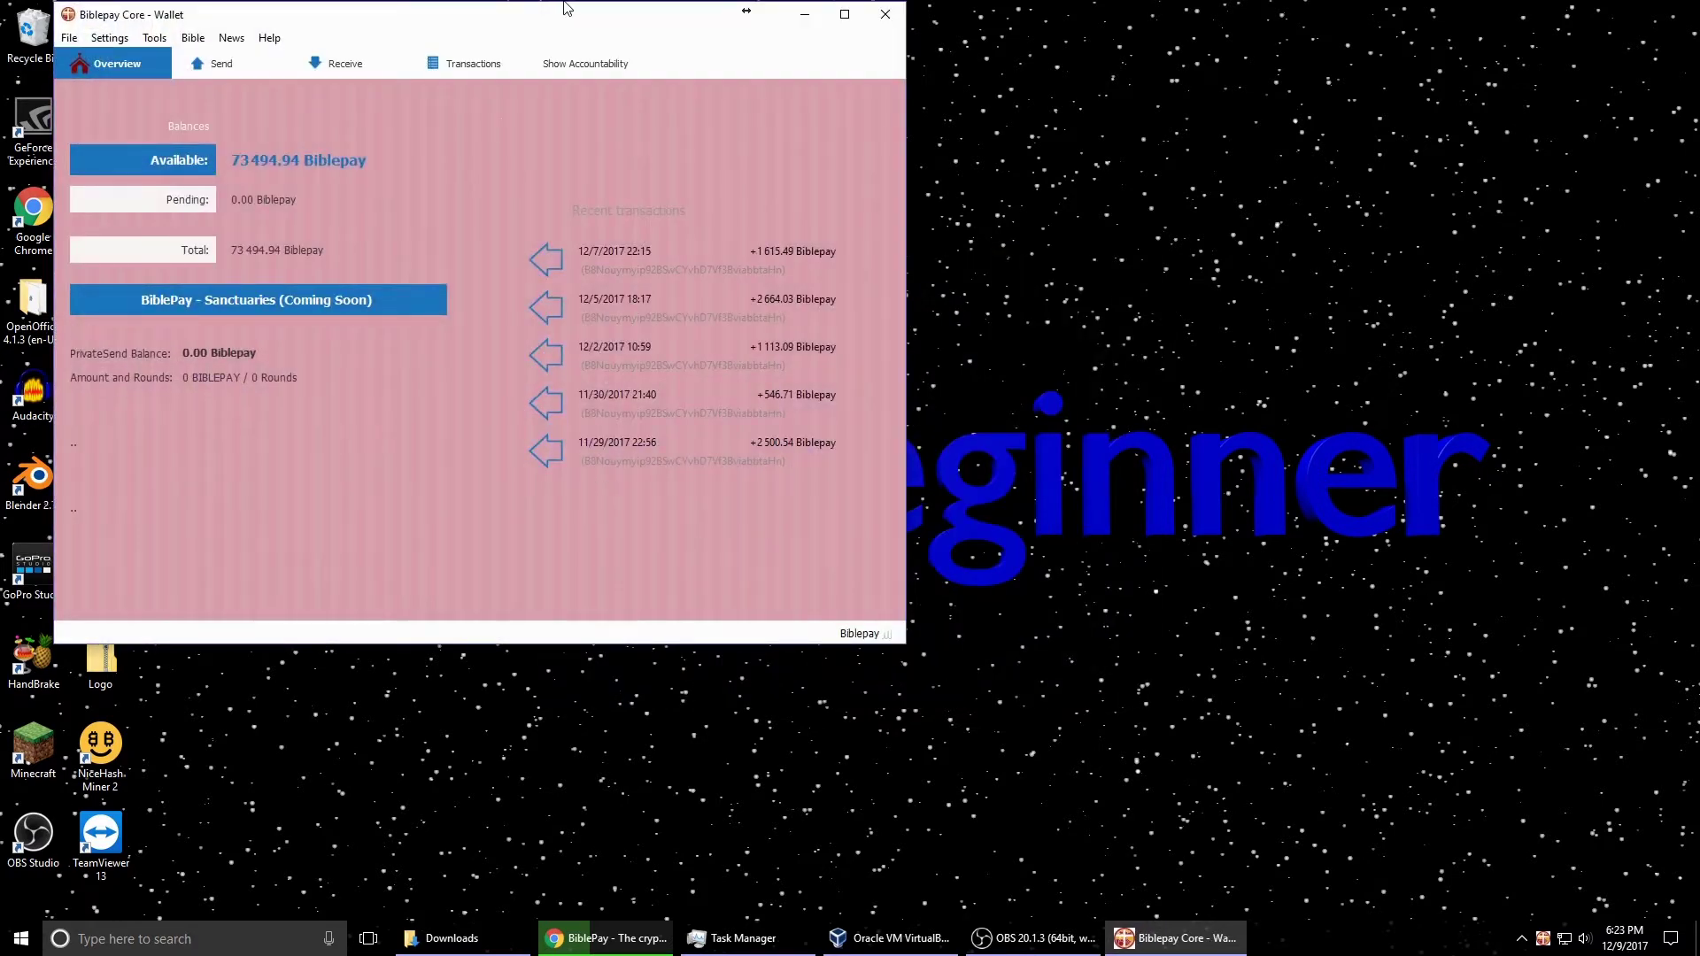
Drag the loaded Biblepay Core wallet window, showing 73,494.94 available, to the screen centre.
drag(512, 18, 903, 137)
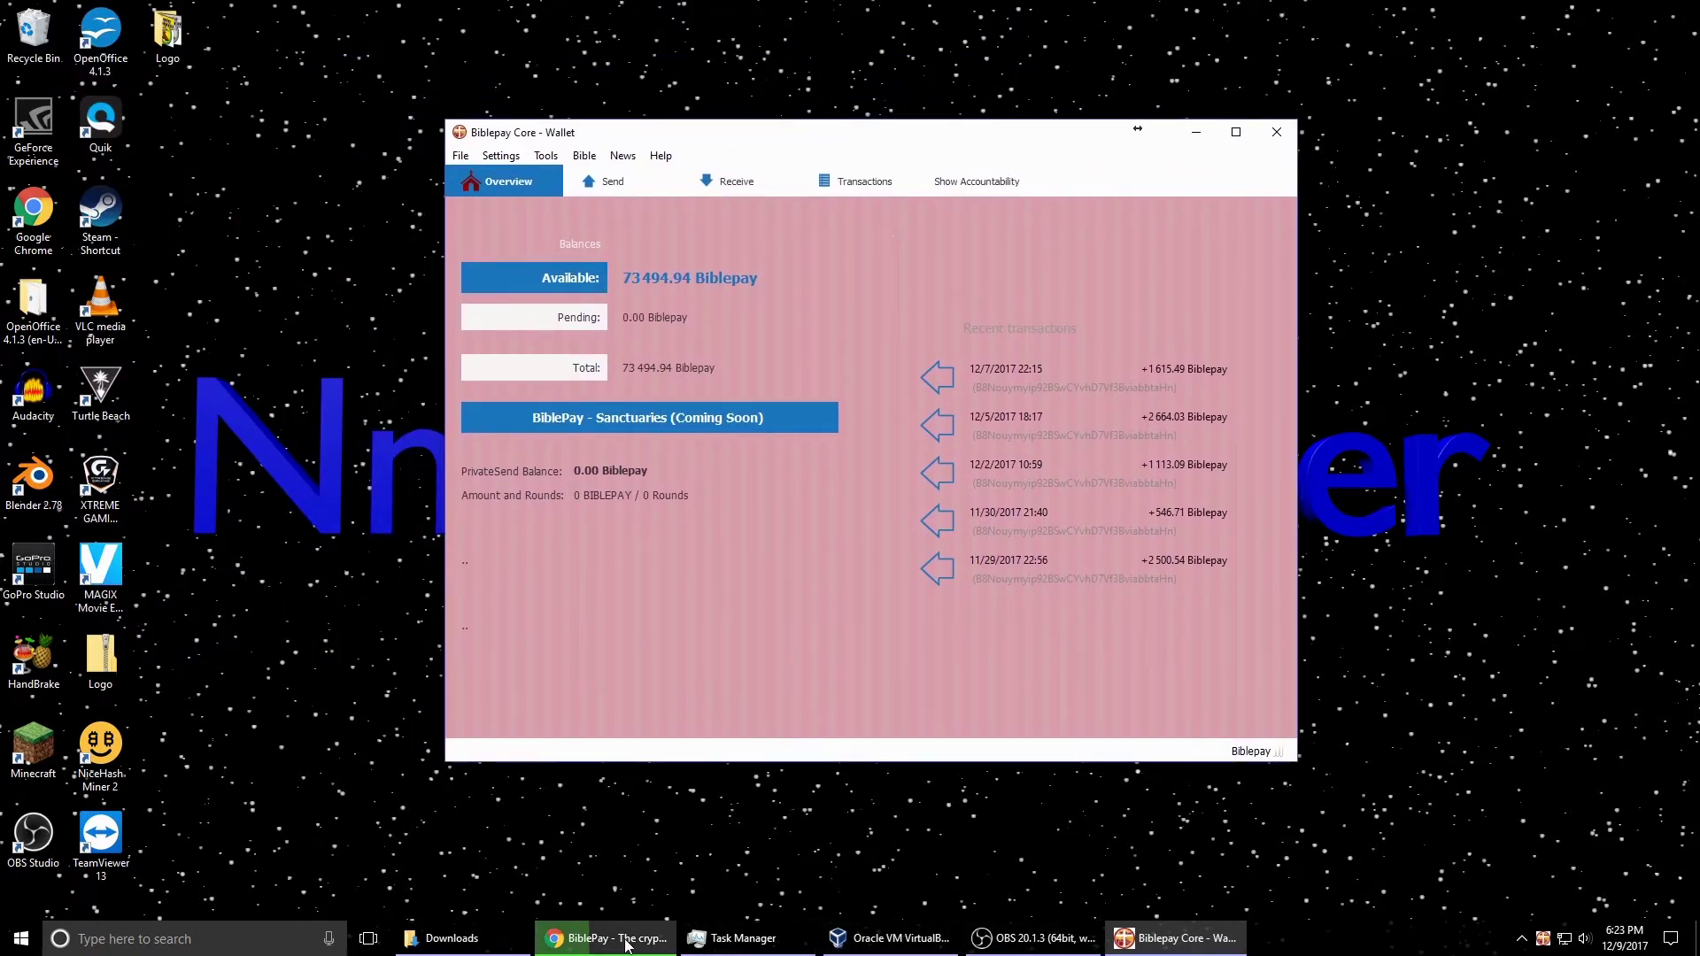
Check the Reddit mining guide's thread-change steps, then hide Chrome and open the wallet's Tools menu.
click(597, 942)
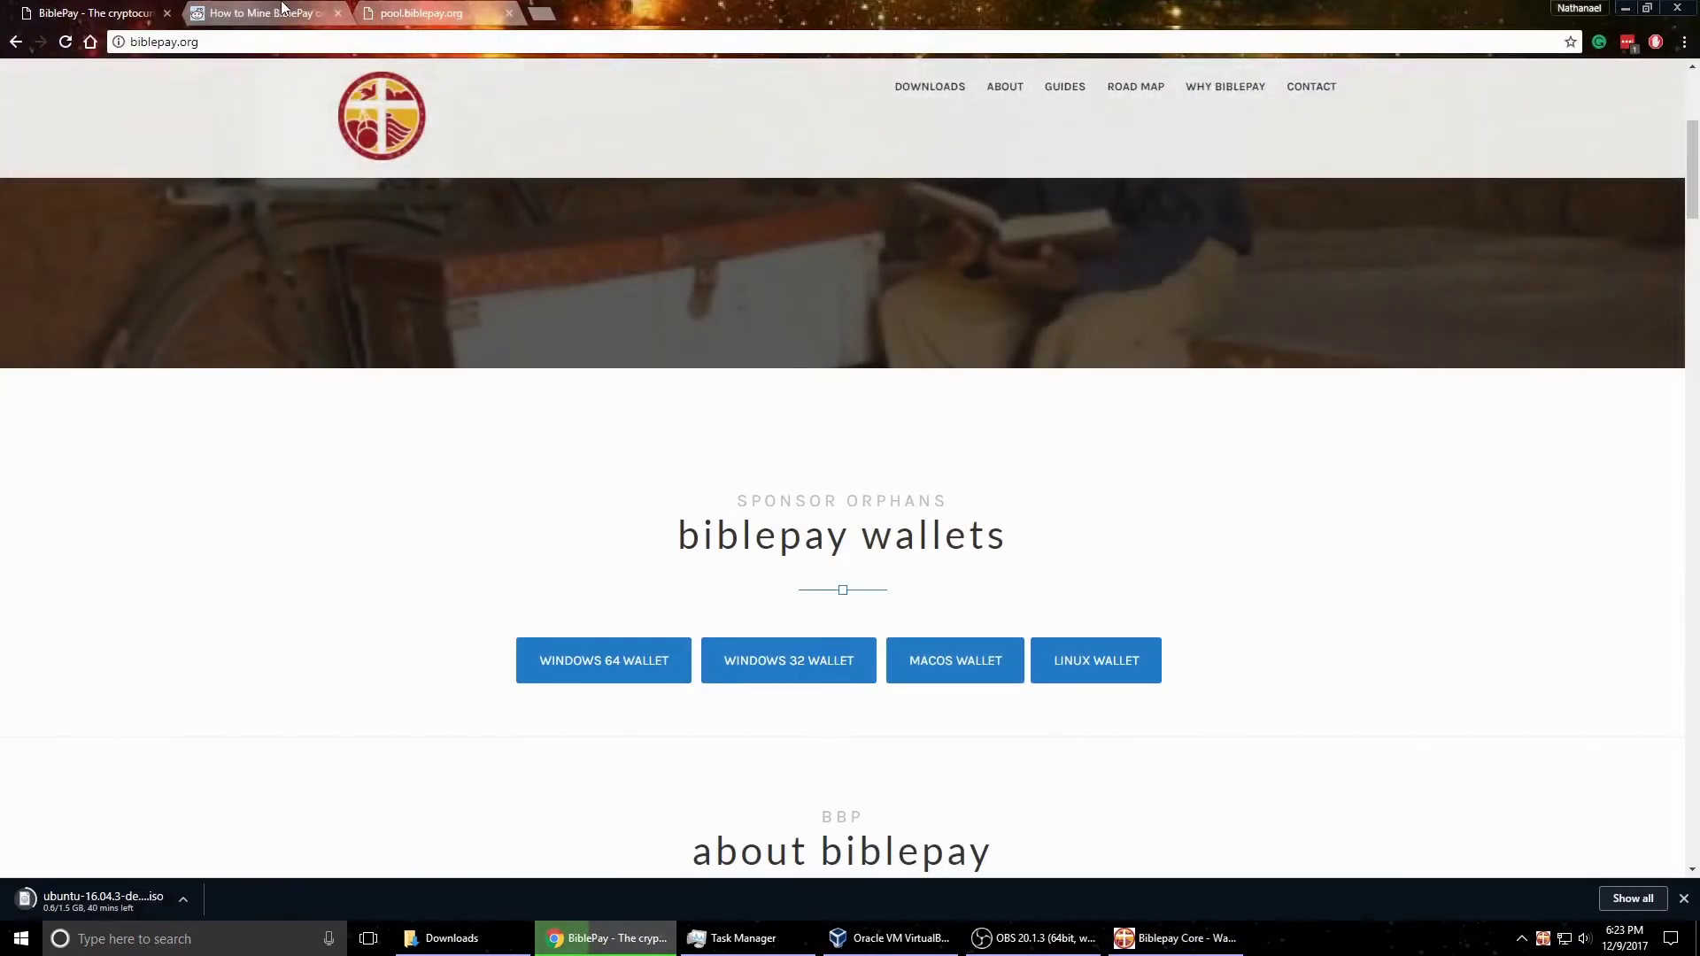
click(262, 13)
scroll(348, 354, down, 6)
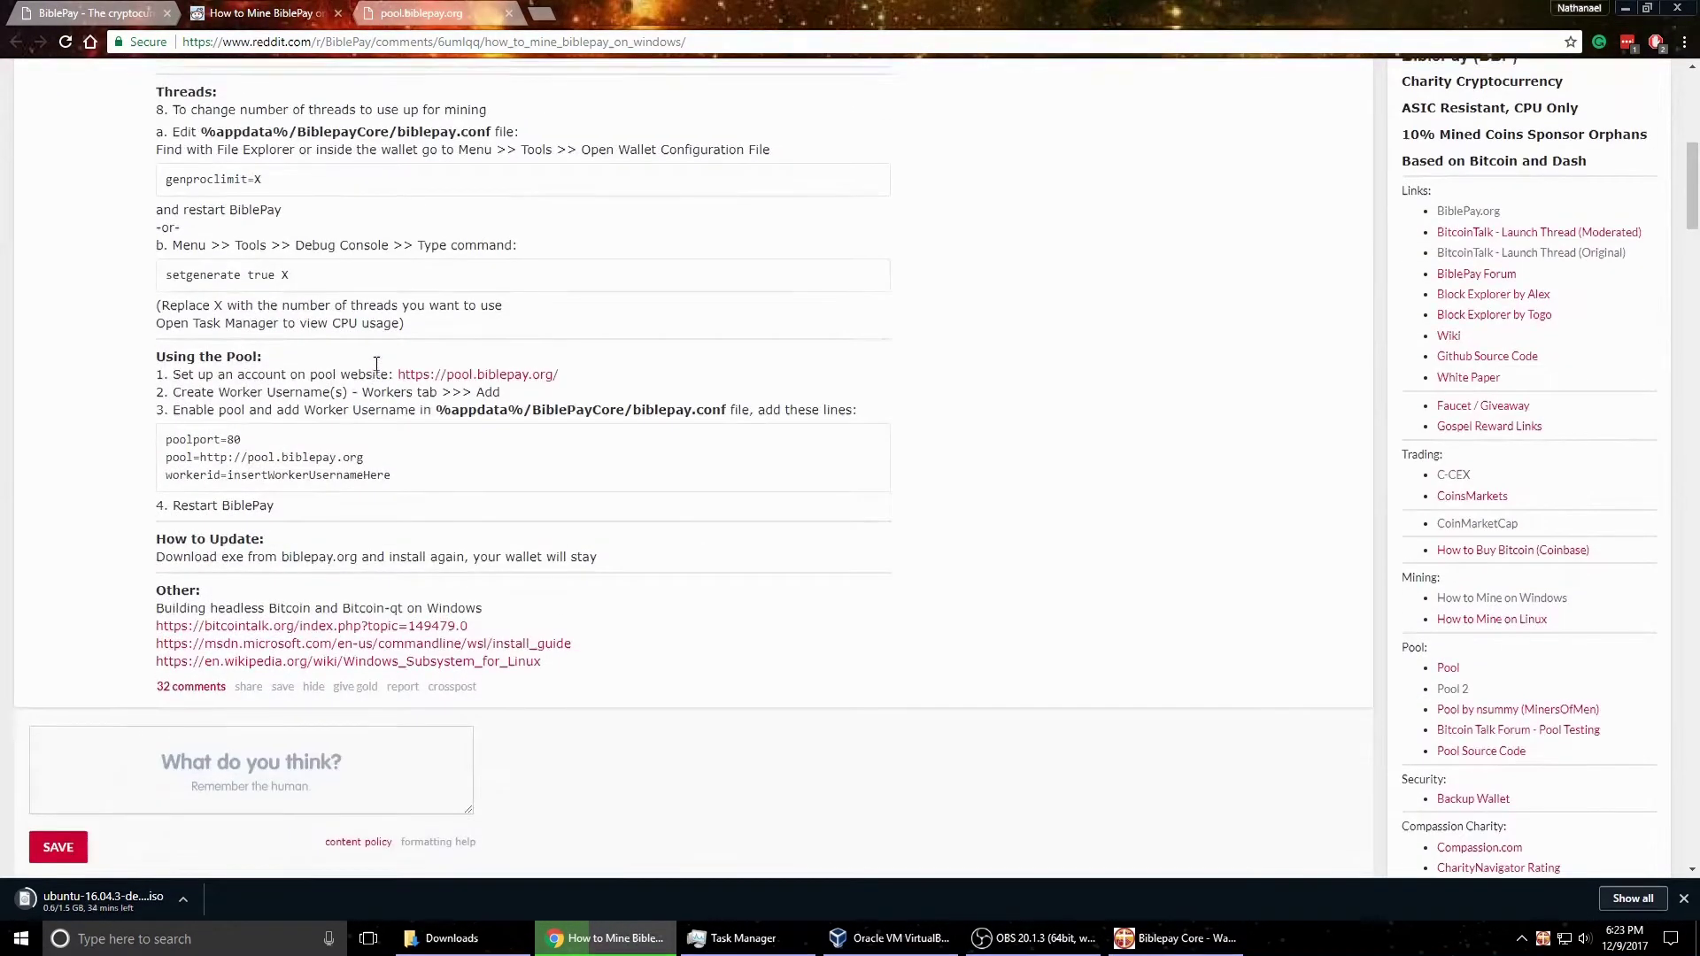
scroll(374, 365, up, 8)
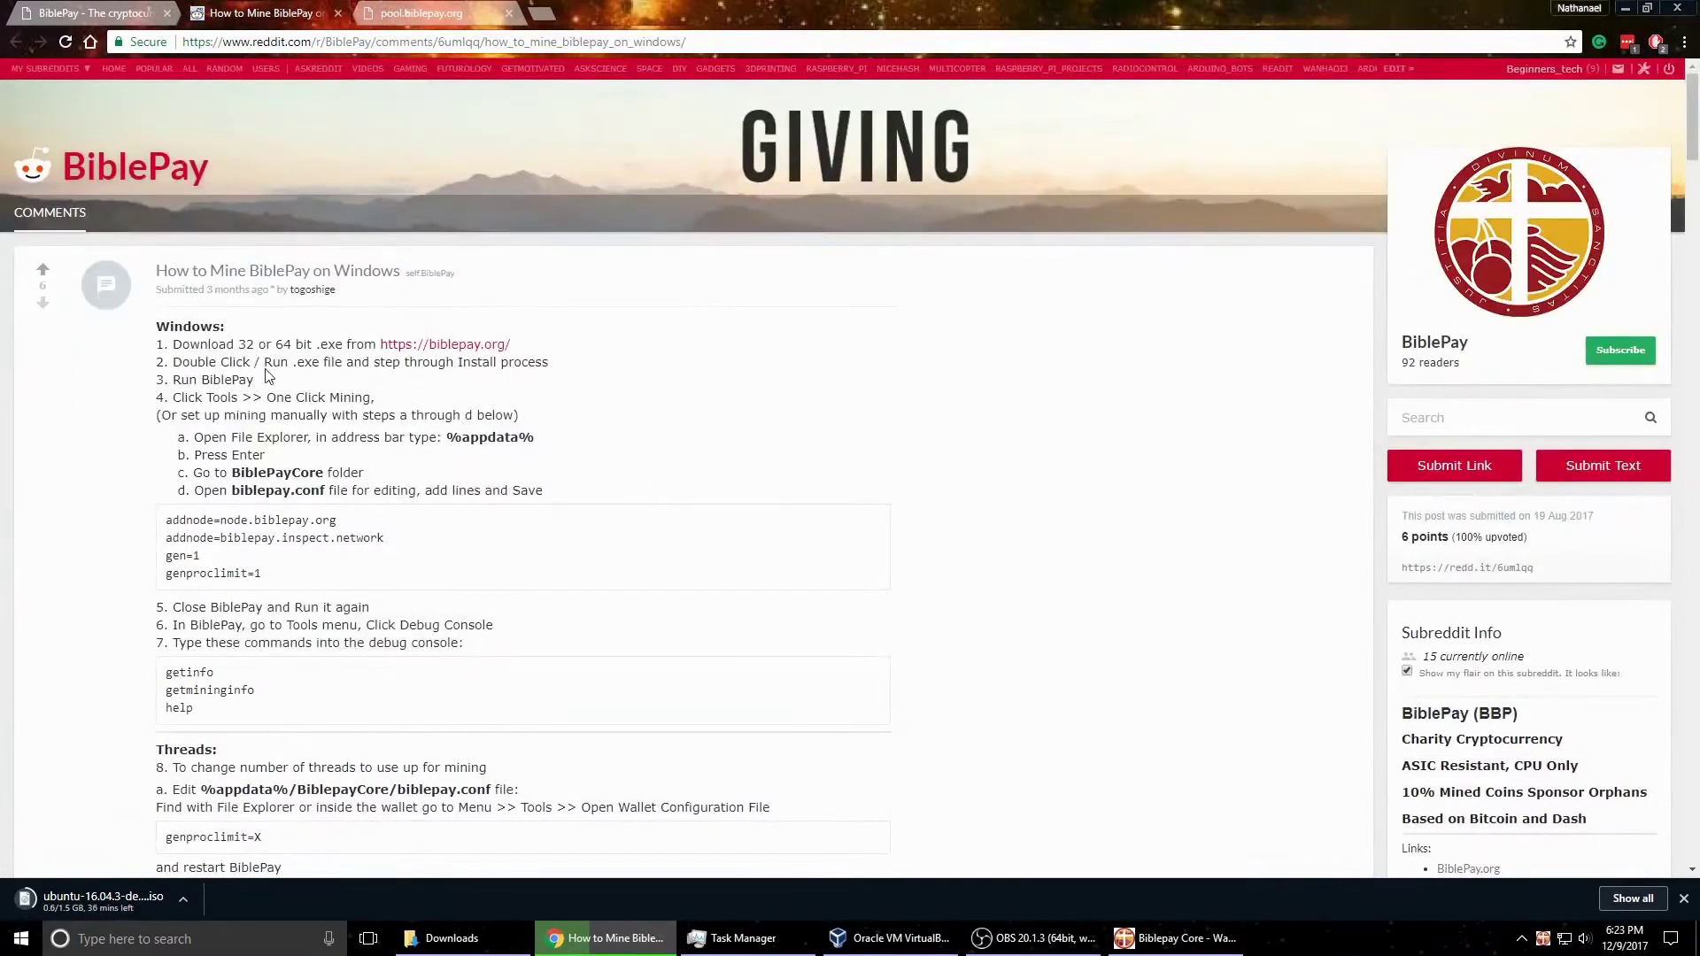
click(1625, 7)
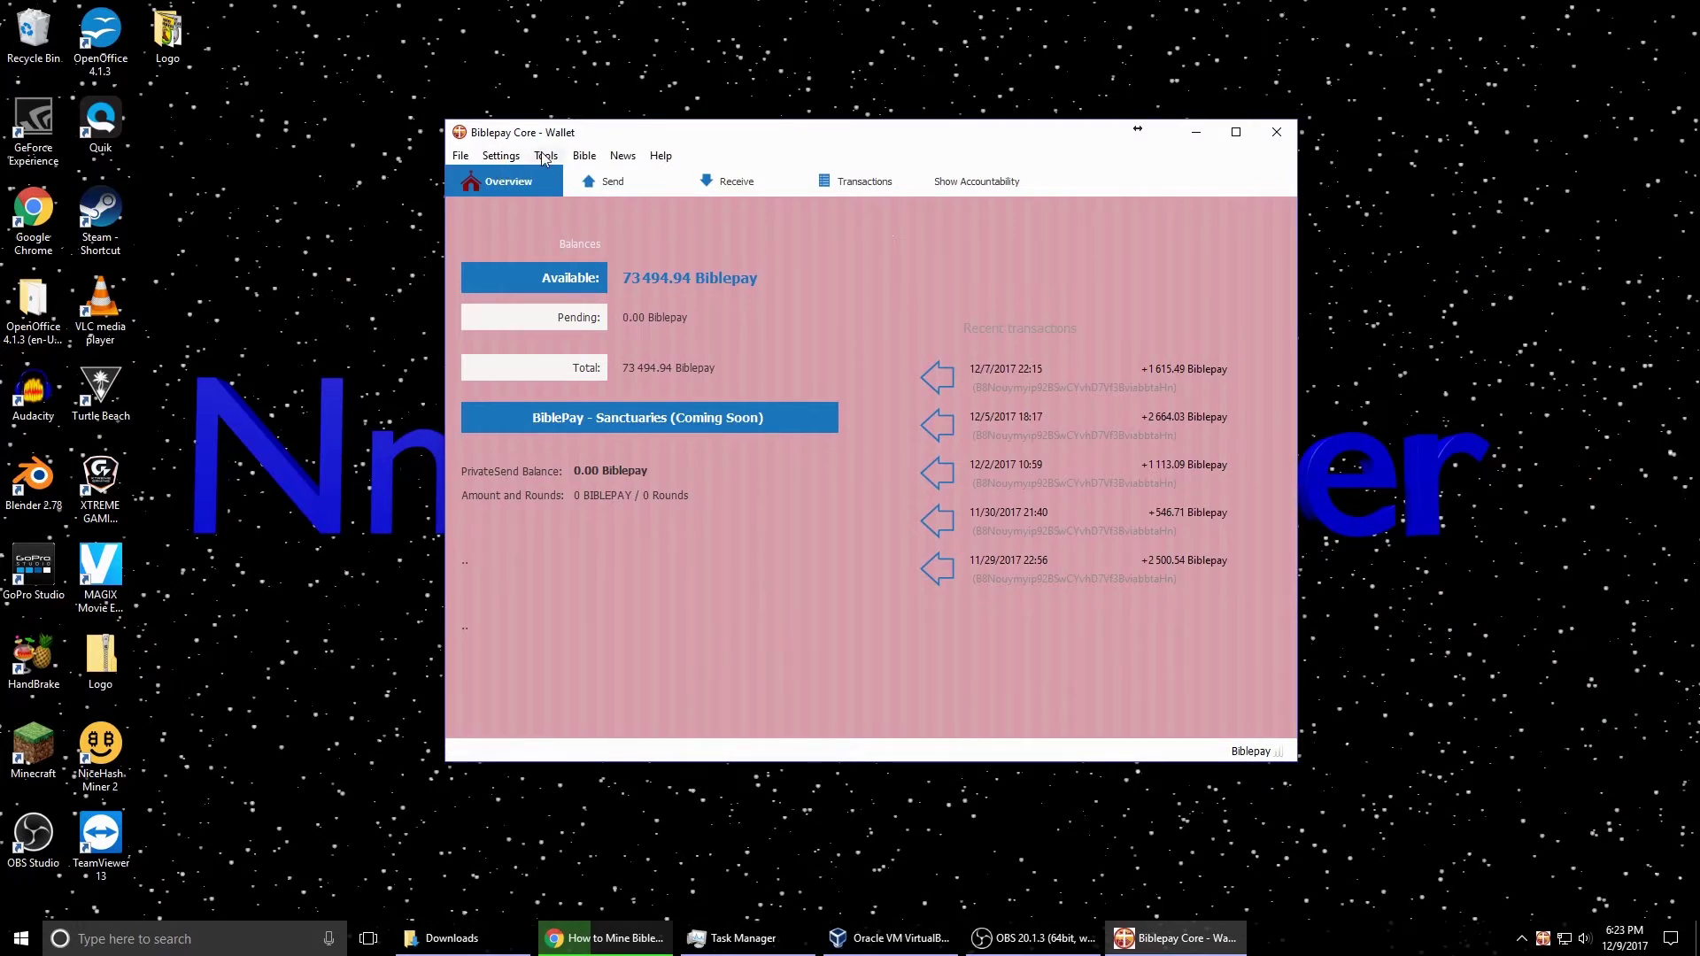
click(545, 156)
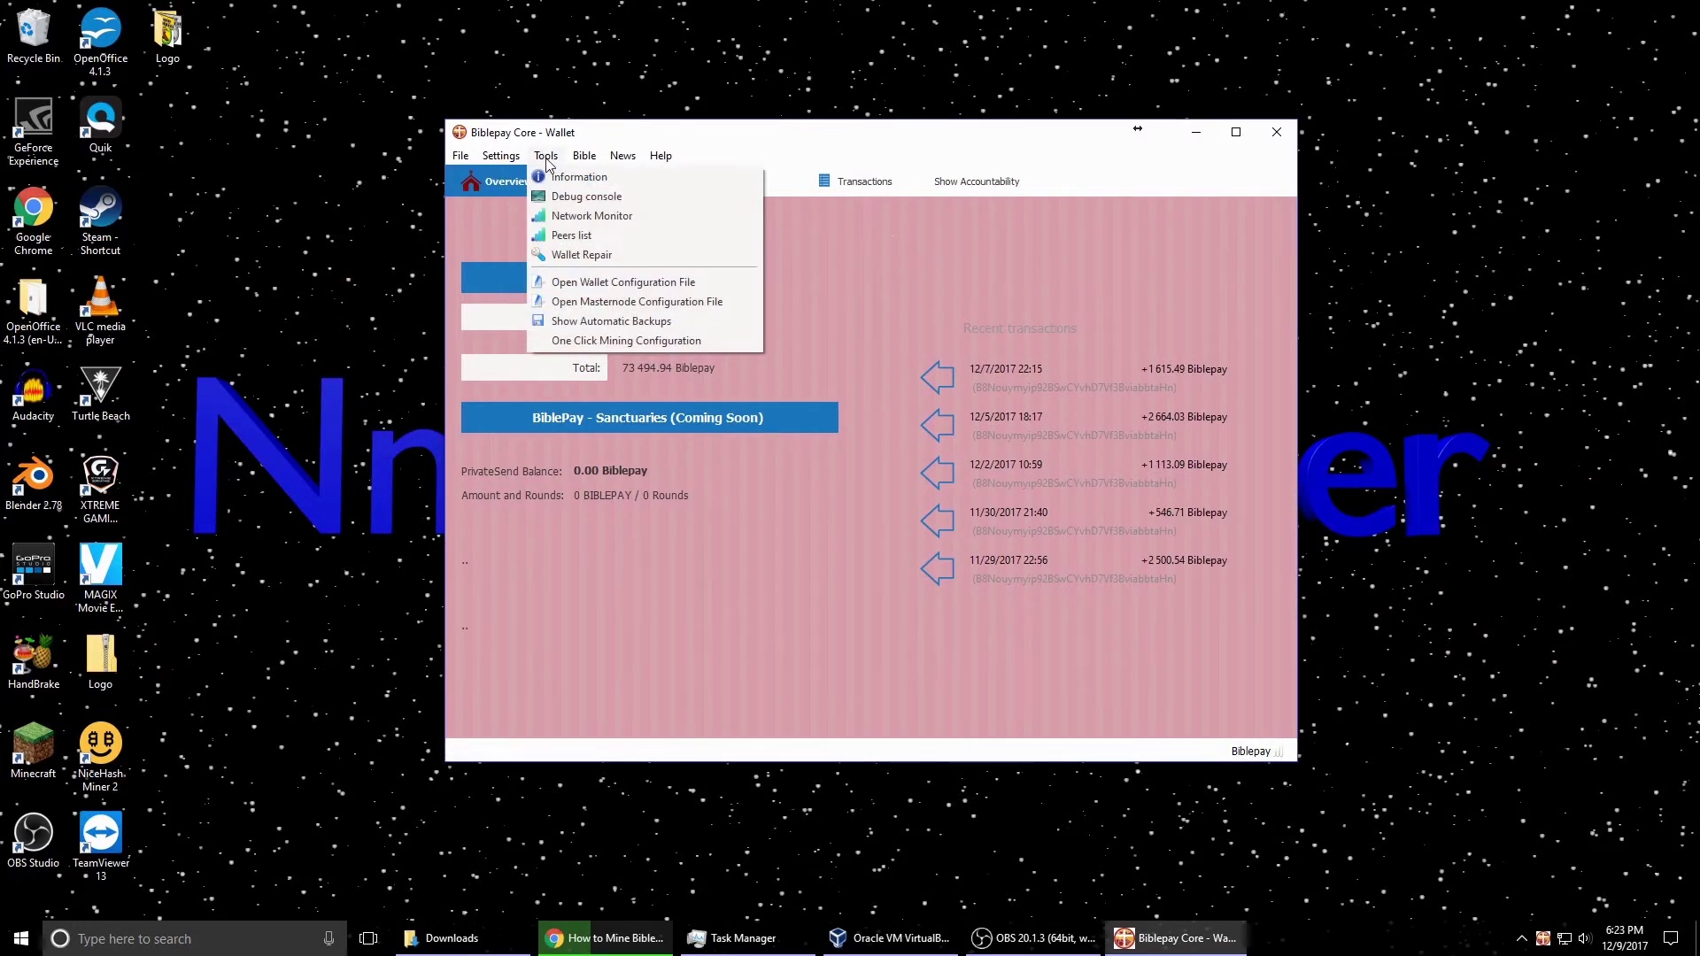
Open the wallet configuration file in Notepad and highlight its addnode setup lines.
click(597, 284)
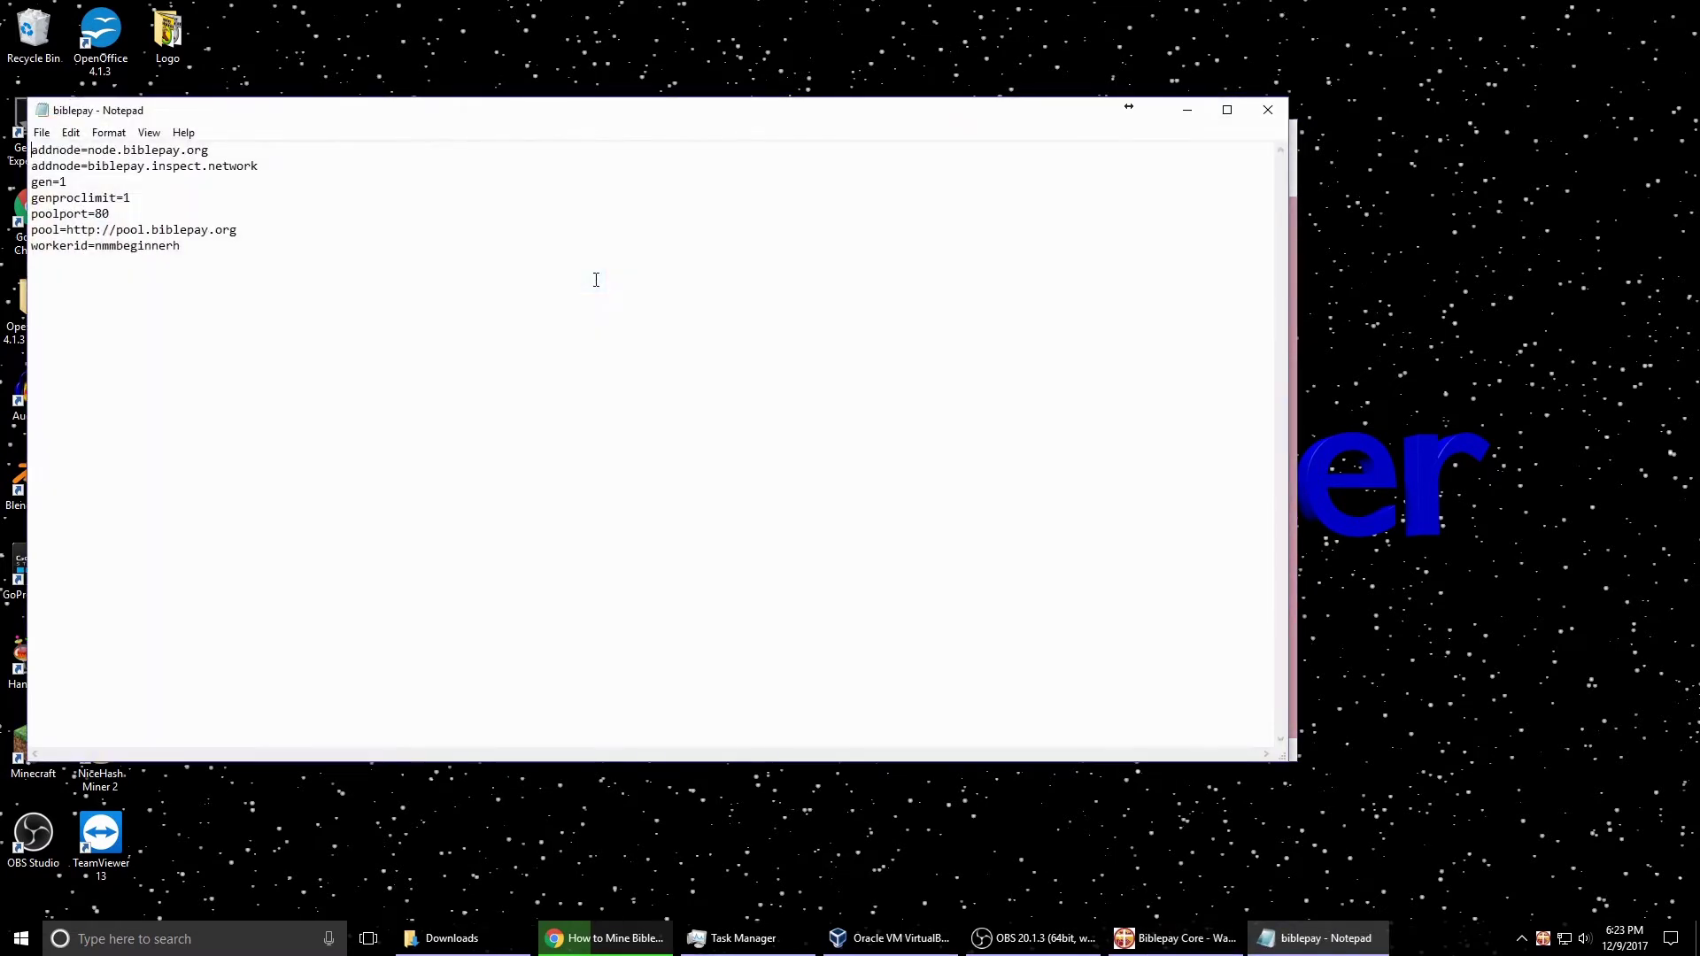
drag(403, 118, 768, 158)
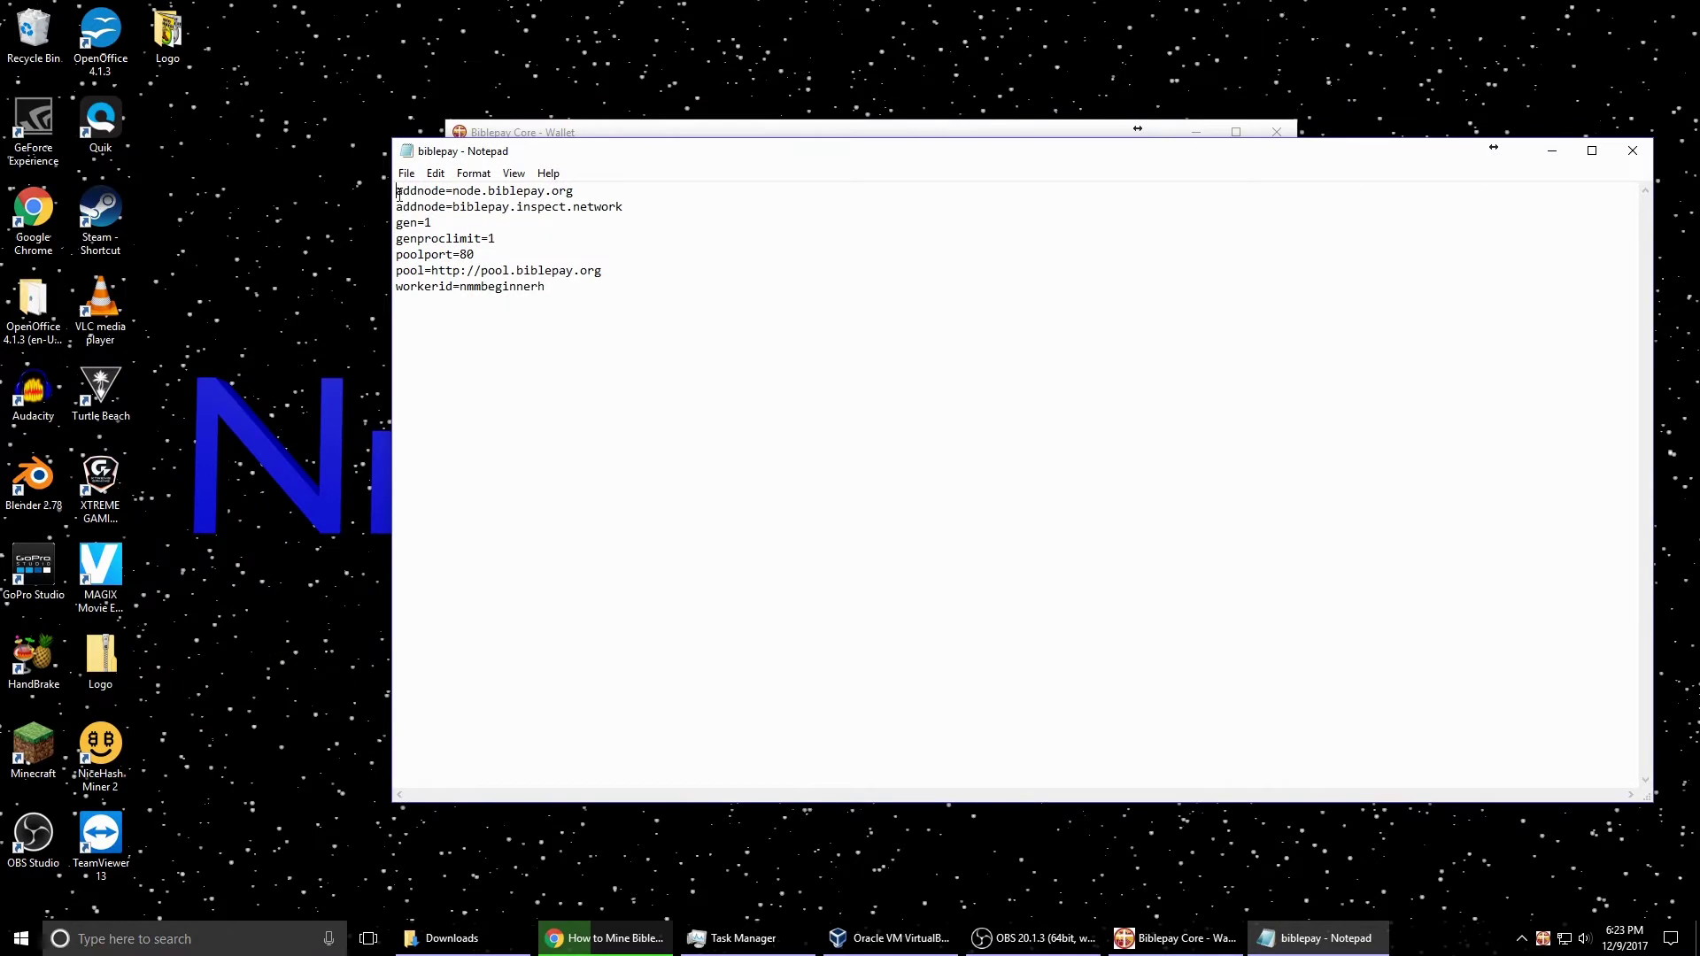
drag(398, 195, 575, 193)
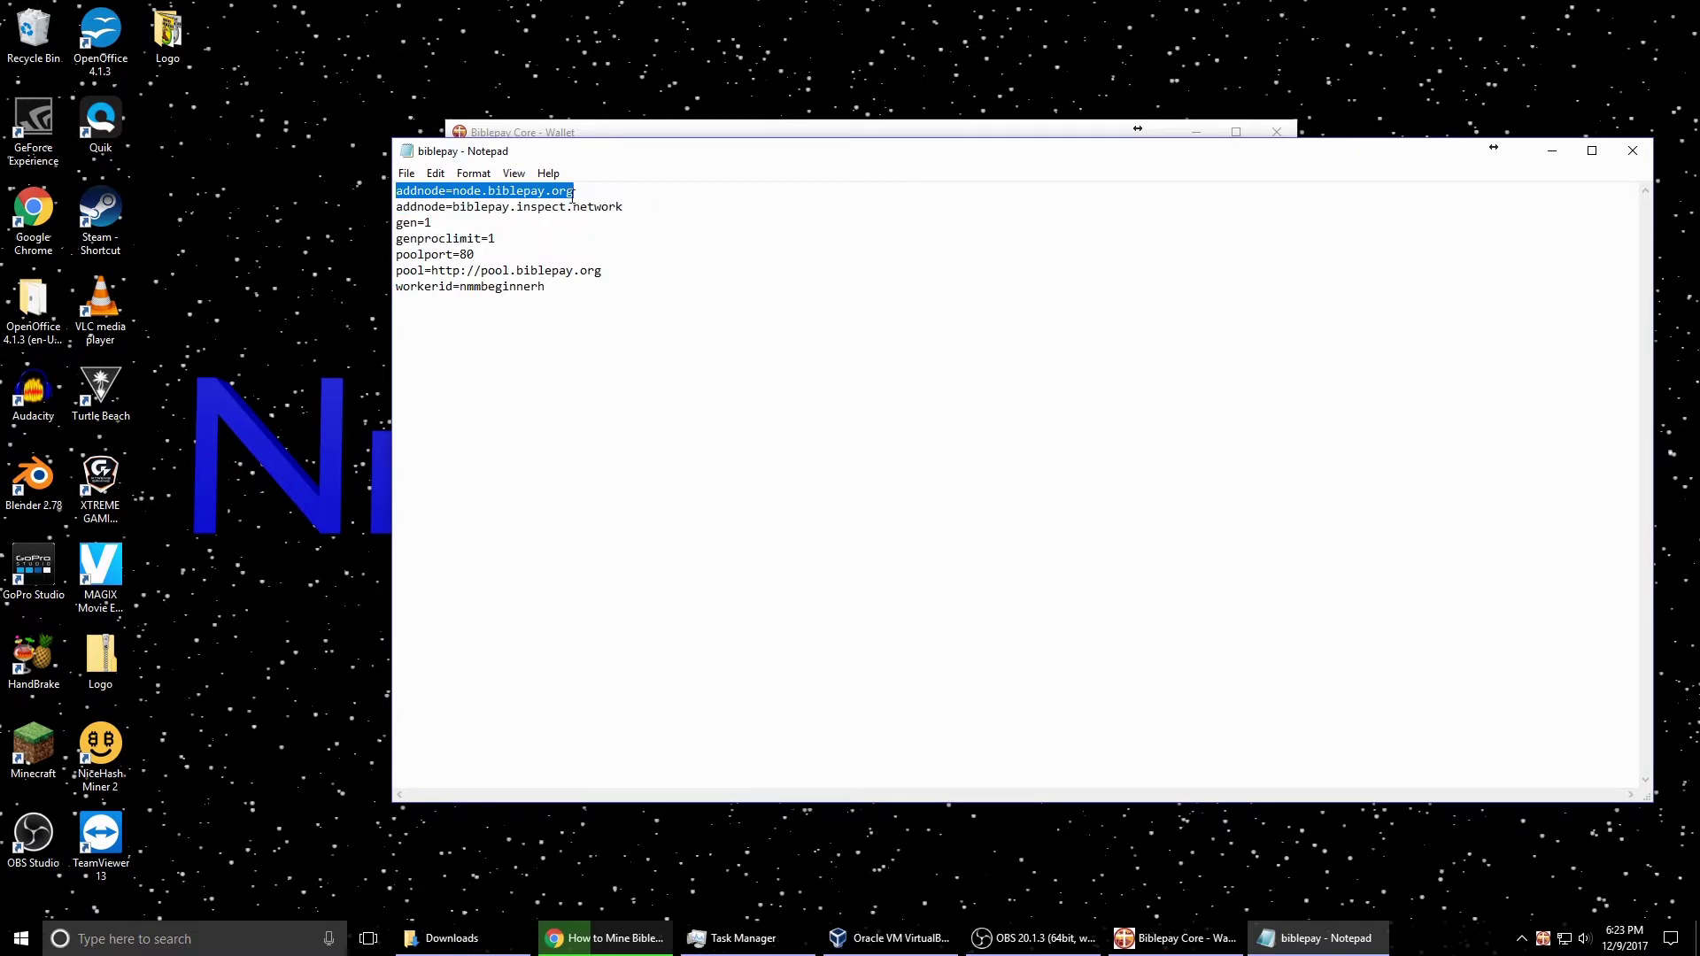
click(404, 193)
drag(398, 195, 467, 224)
click(502, 239)
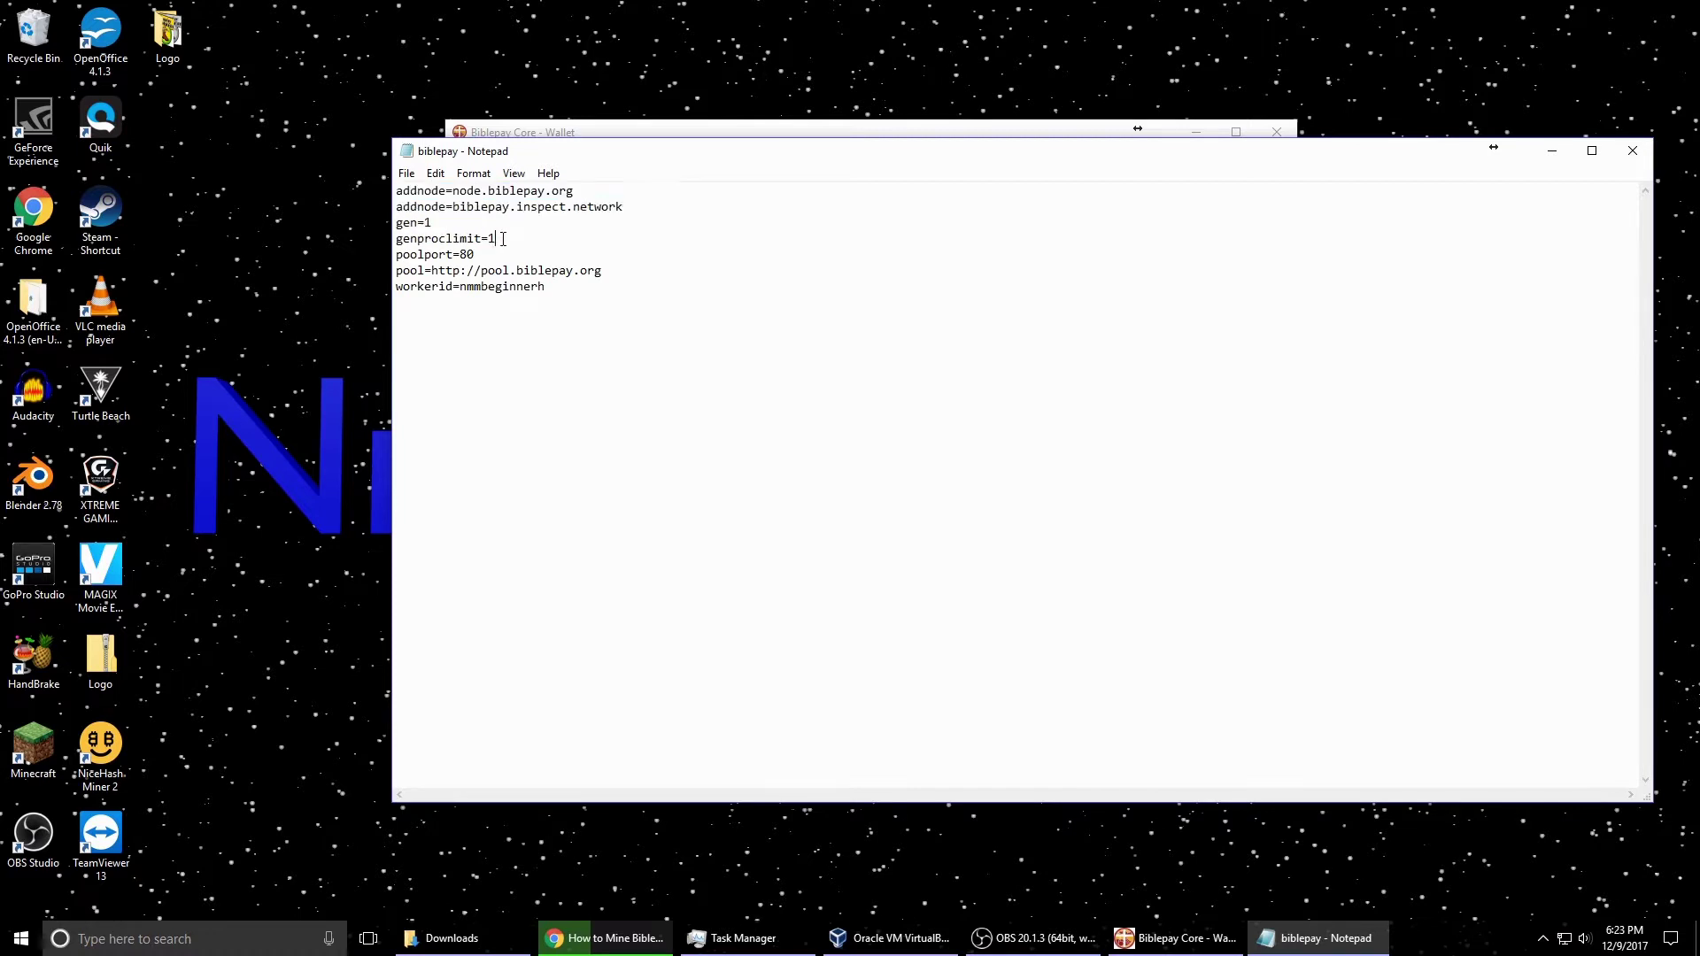
Highlight the genproclimit=1 line and its thread limit value 1.
drag(518, 244, 395, 239)
click(497, 239)
double_click(493, 239)
click(505, 239)
double_click(502, 246)
click(502, 247)
Highlight the poolport, pool and workerid settings.
drag(399, 255, 609, 271)
click(609, 271)
drag(396, 288, 556, 290)
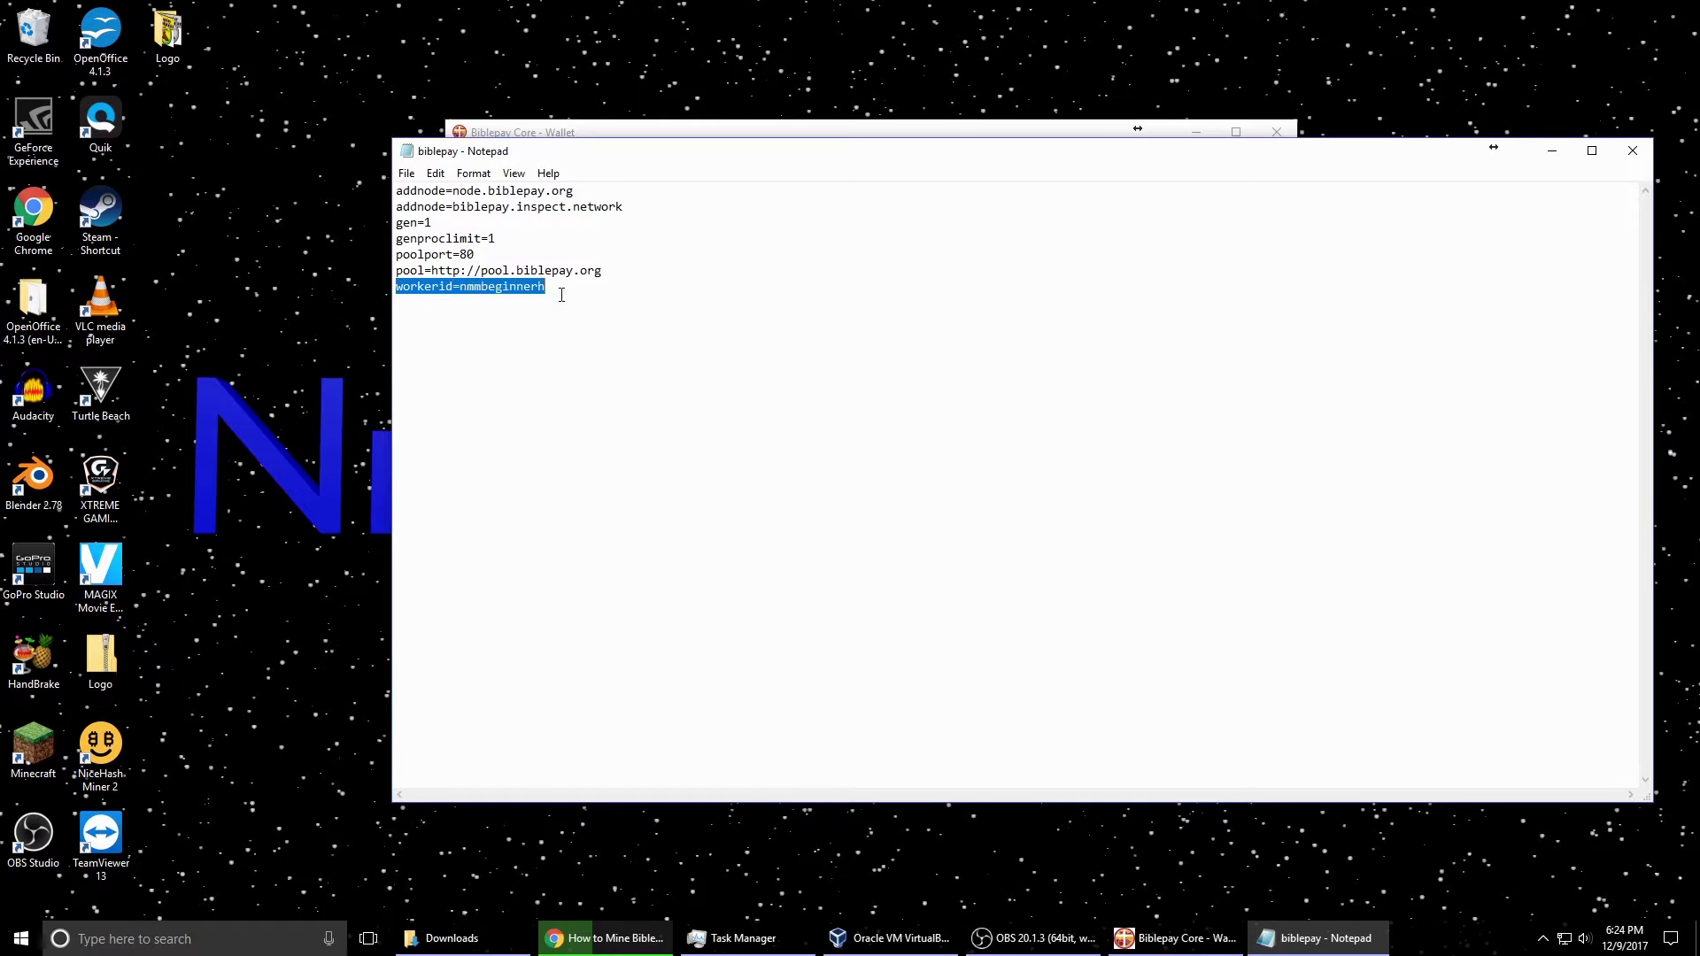
click(523, 286)
double_click(519, 289)
click(519, 289)
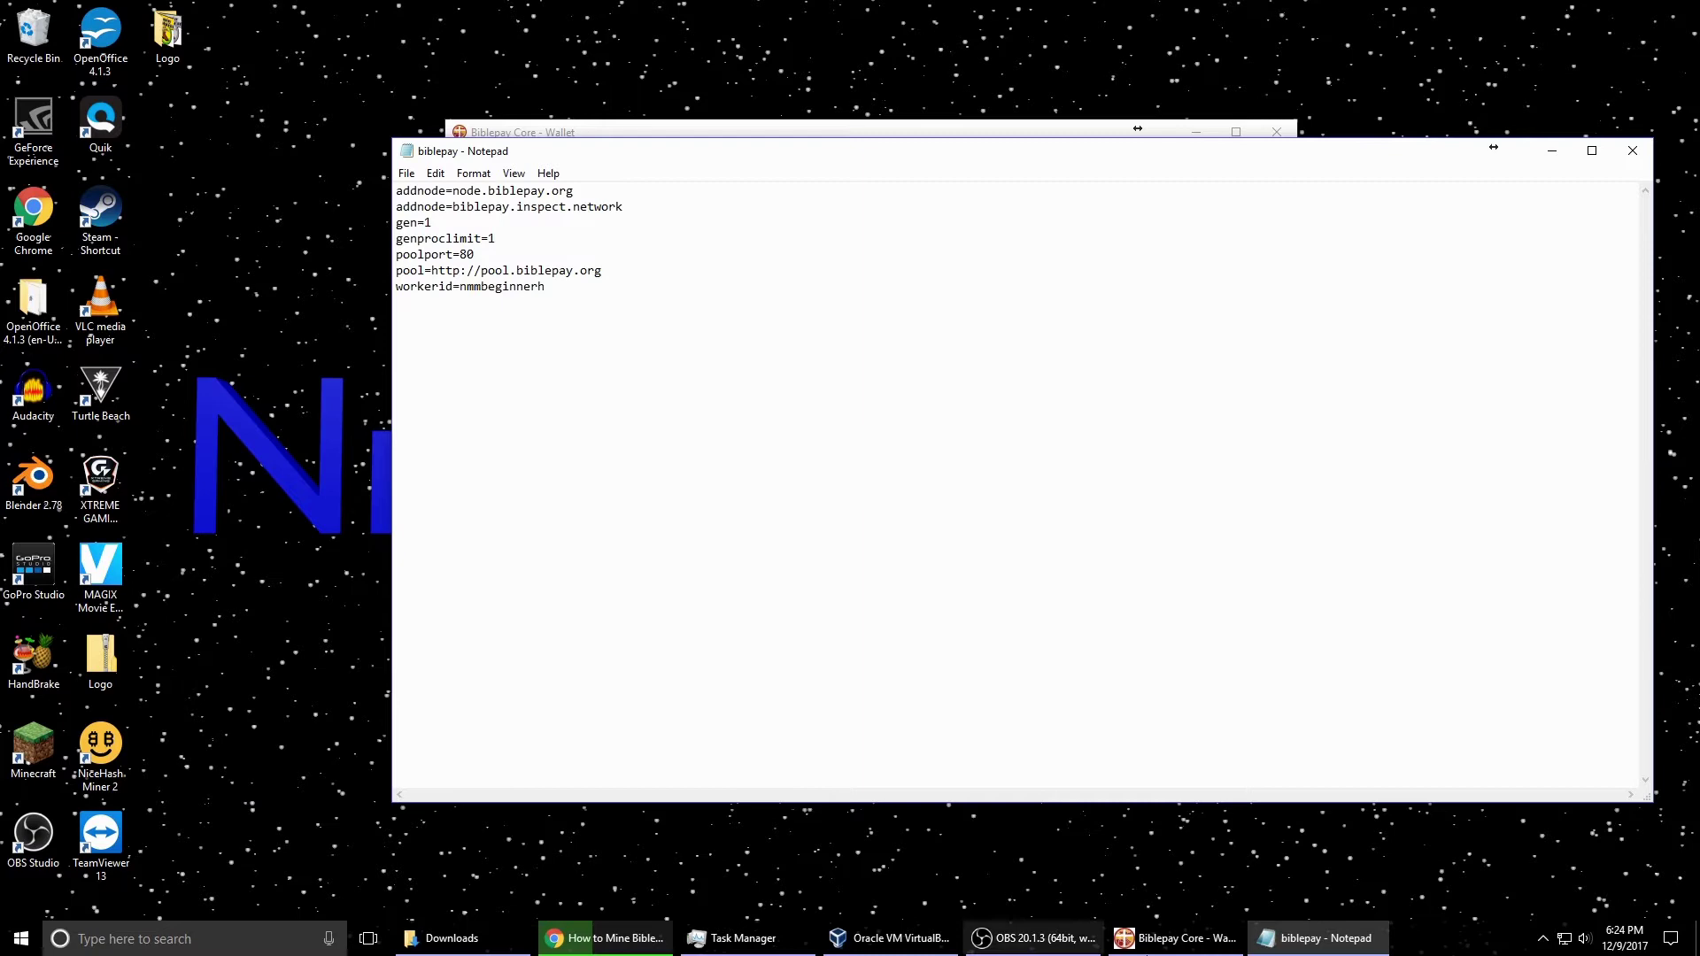
Switch Chrome to the pool.biblepay.org tab and open its About page.
click(605, 940)
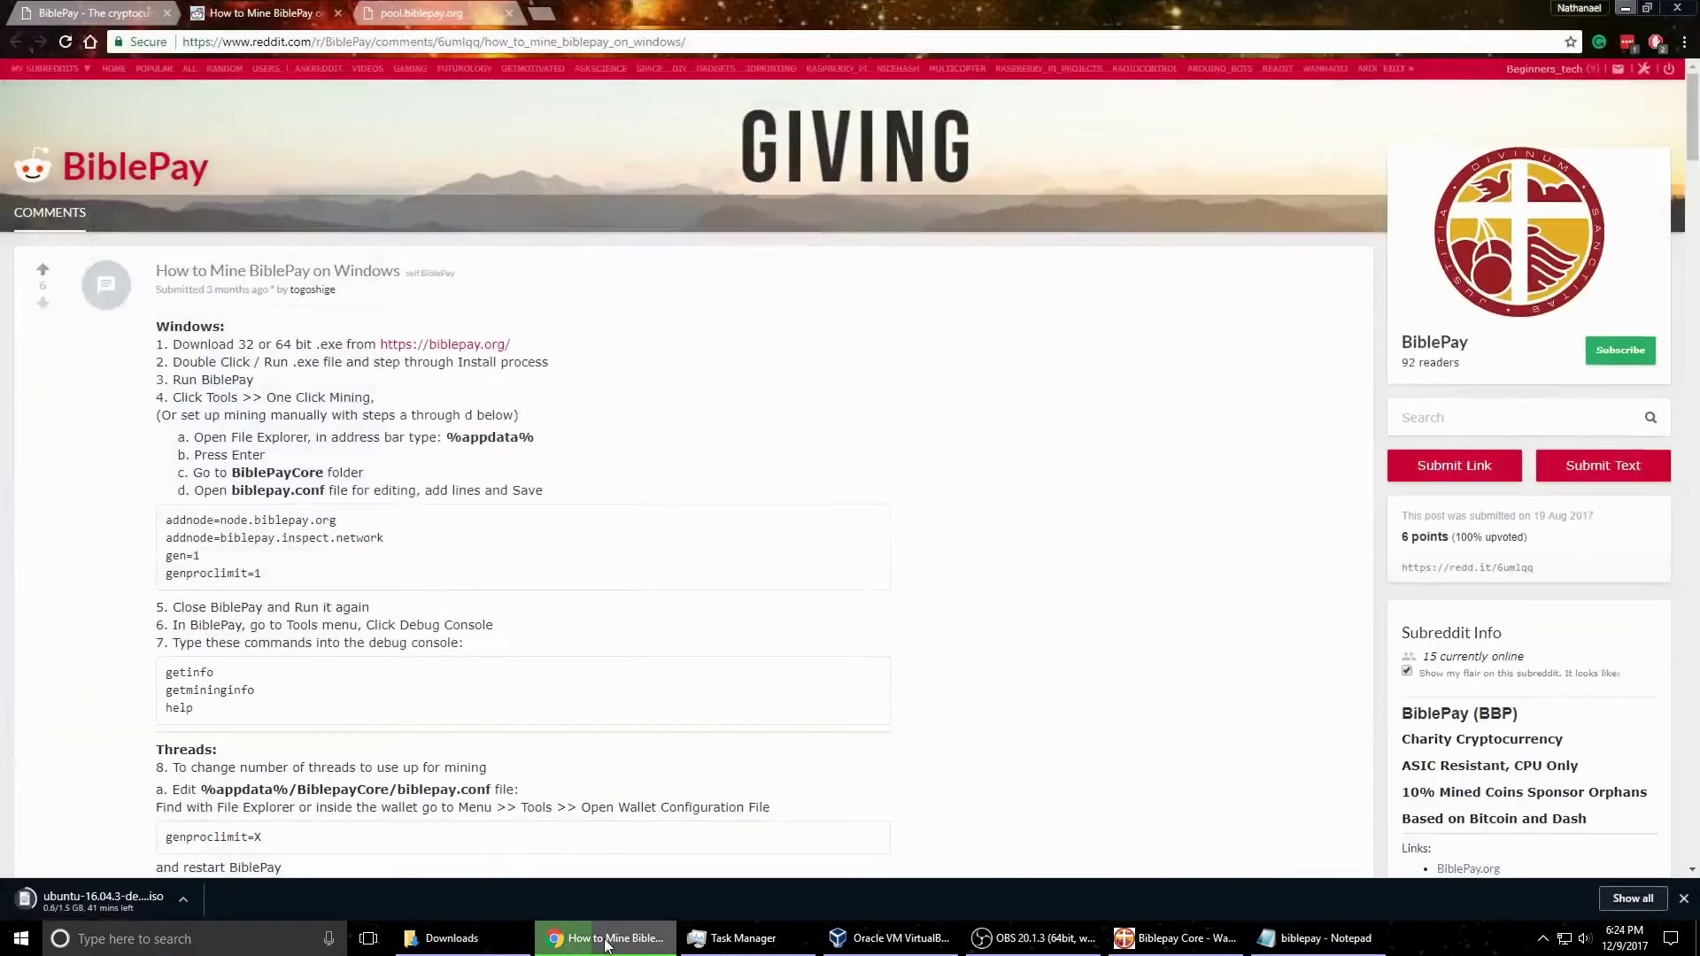
click(401, 18)
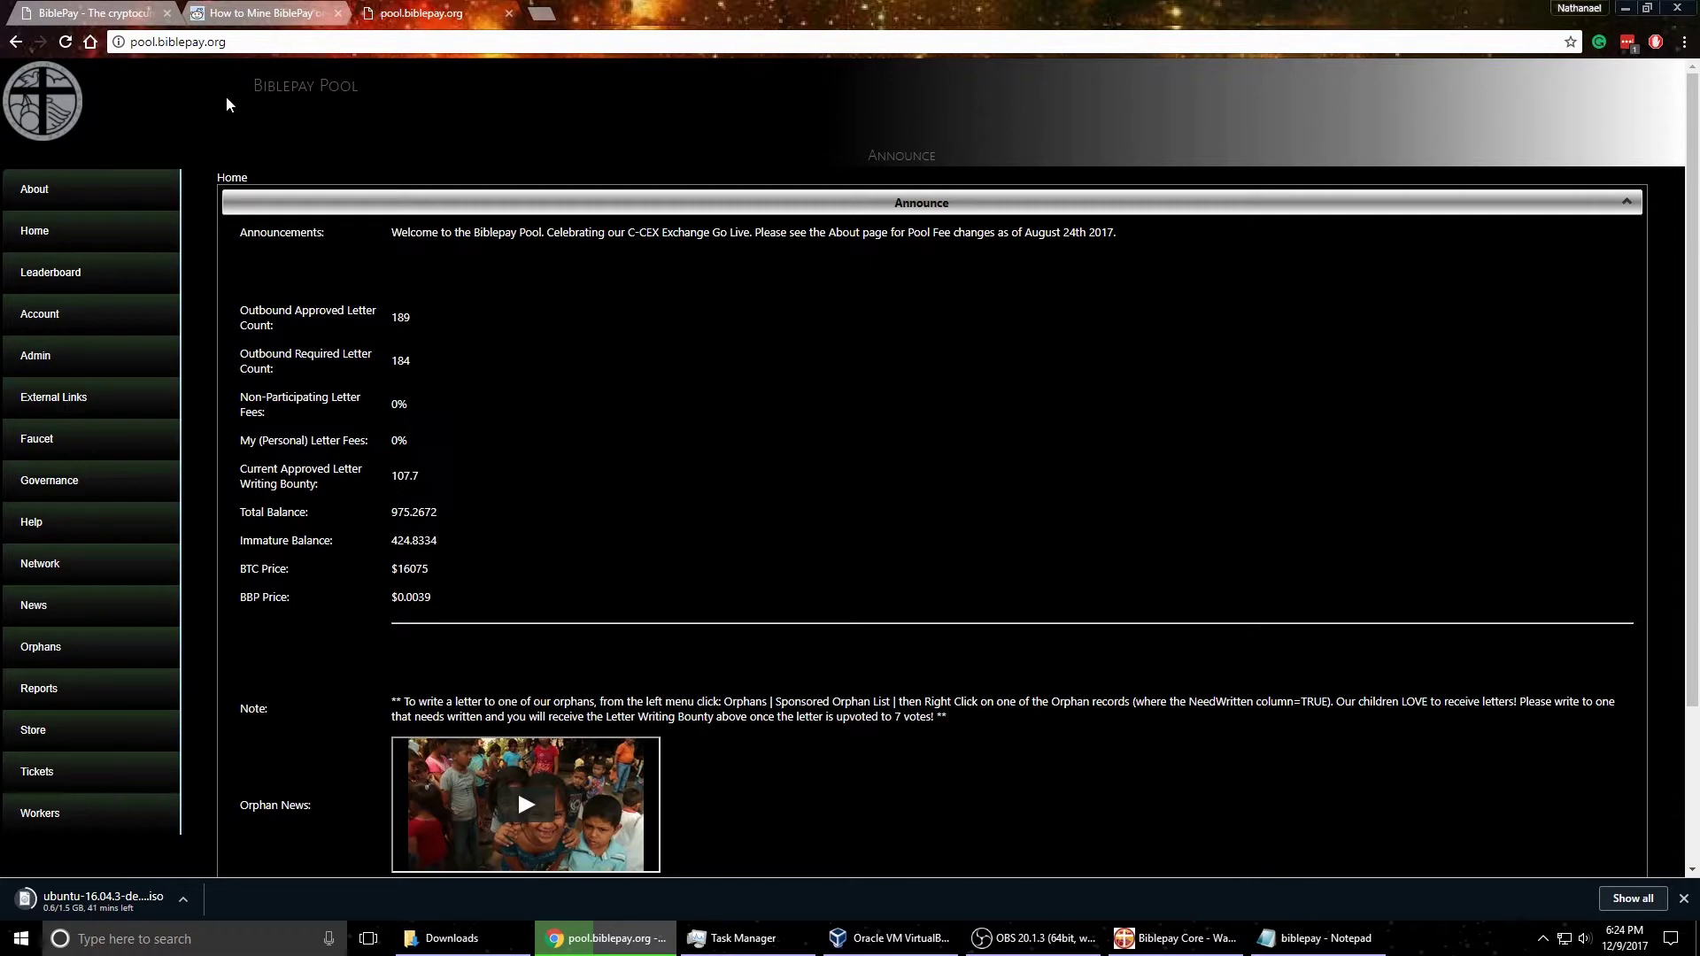
mouse_move(124, 232)
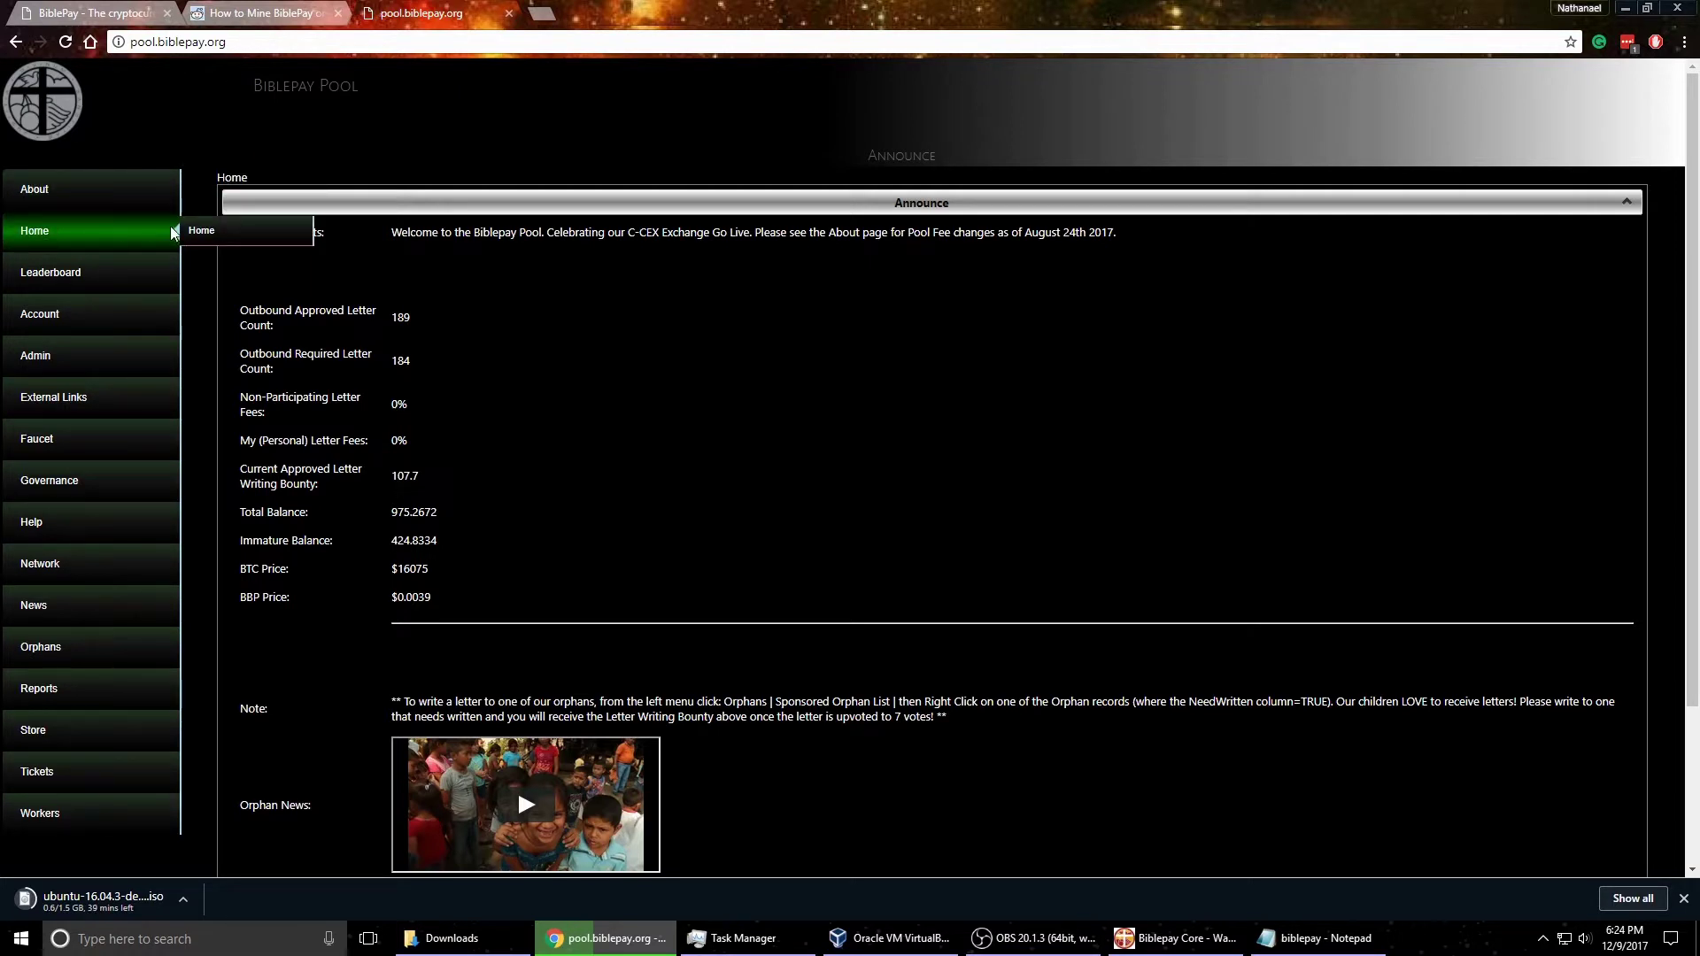
mouse_move(119, 202)
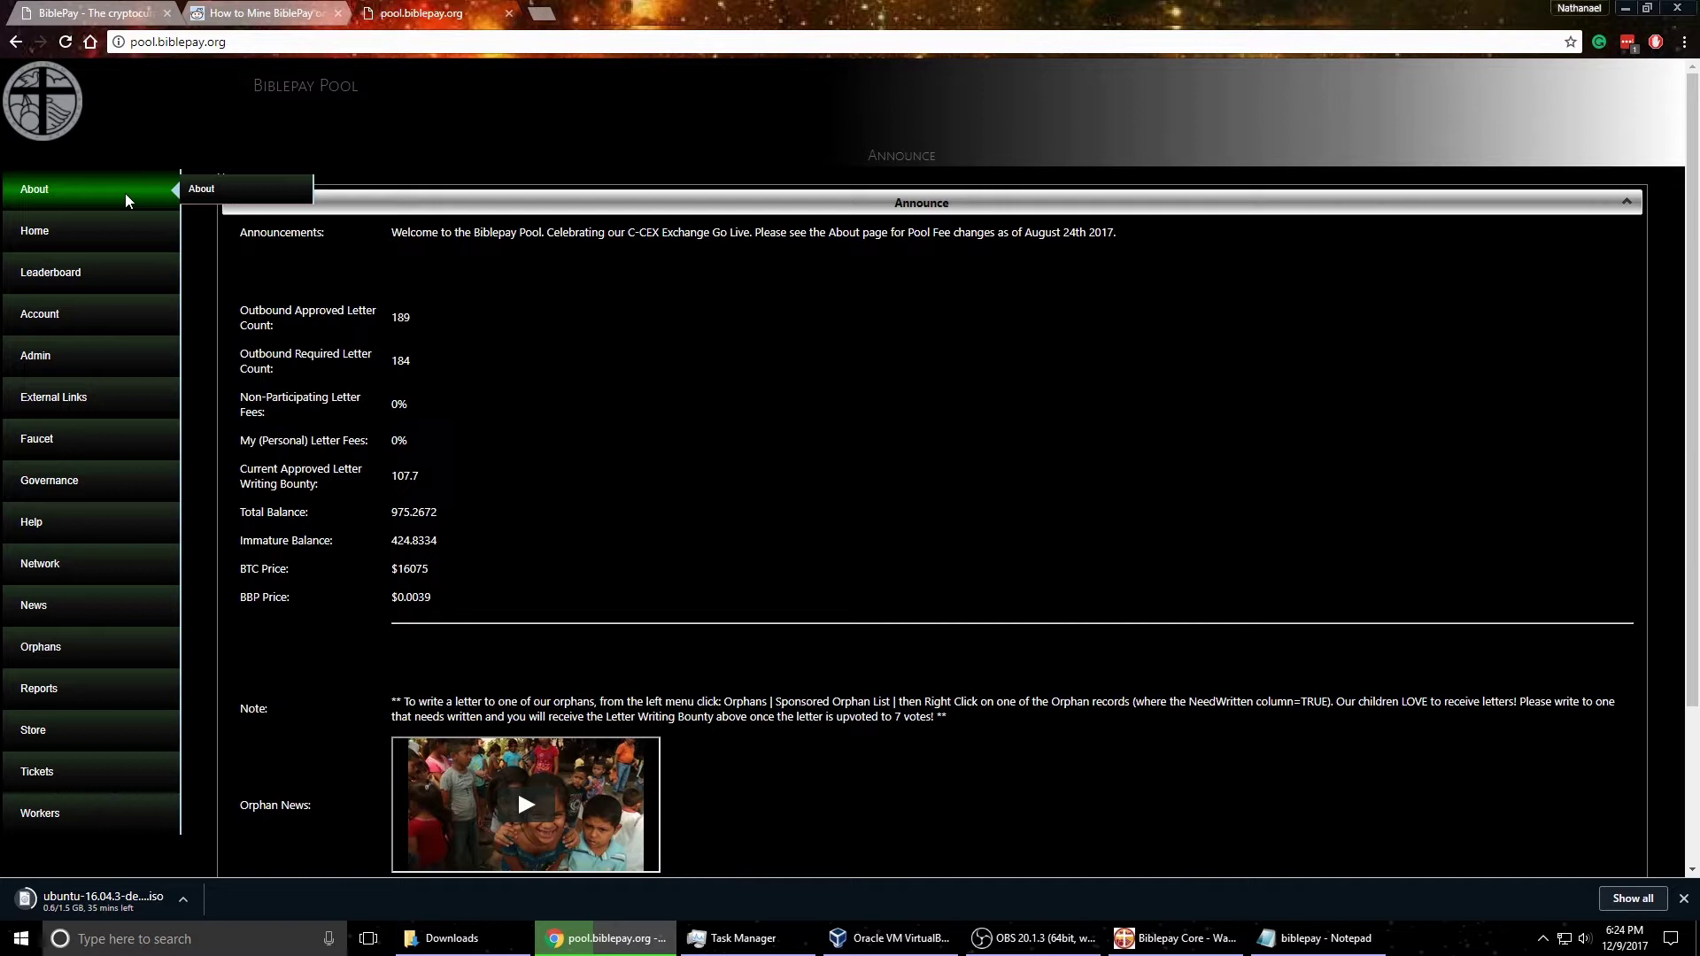
click(125, 194)
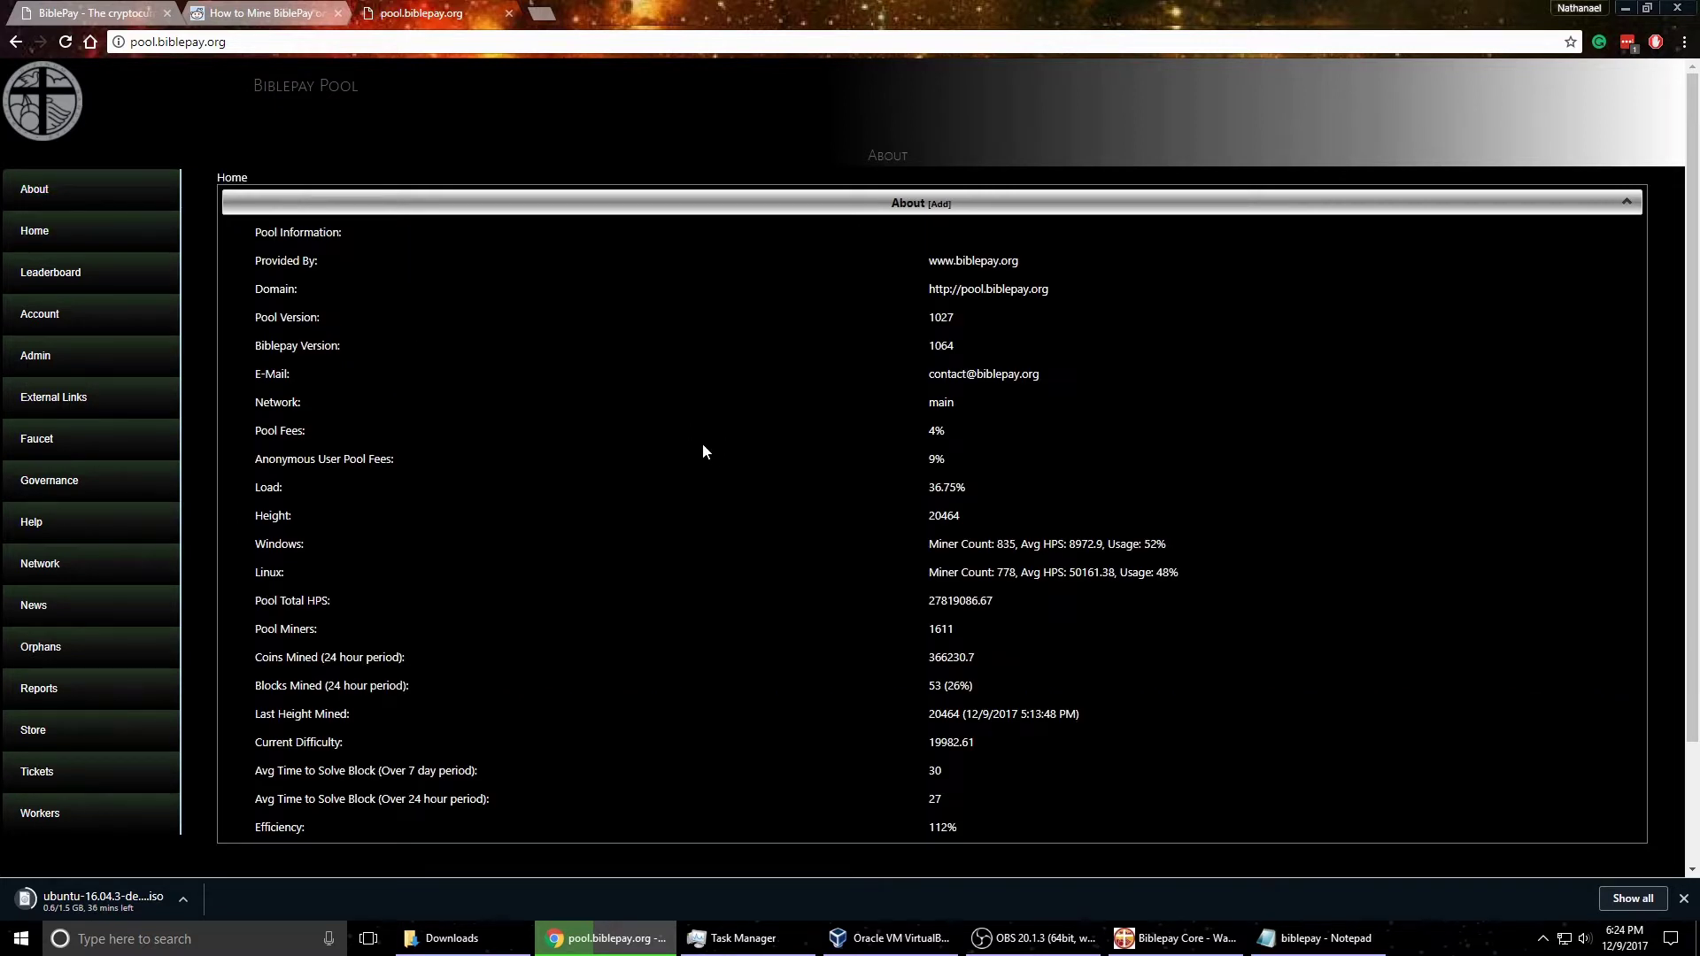
Scroll through the About page's fees and highlight the 1611 pool miners count.
scroll(703, 443, down, 3)
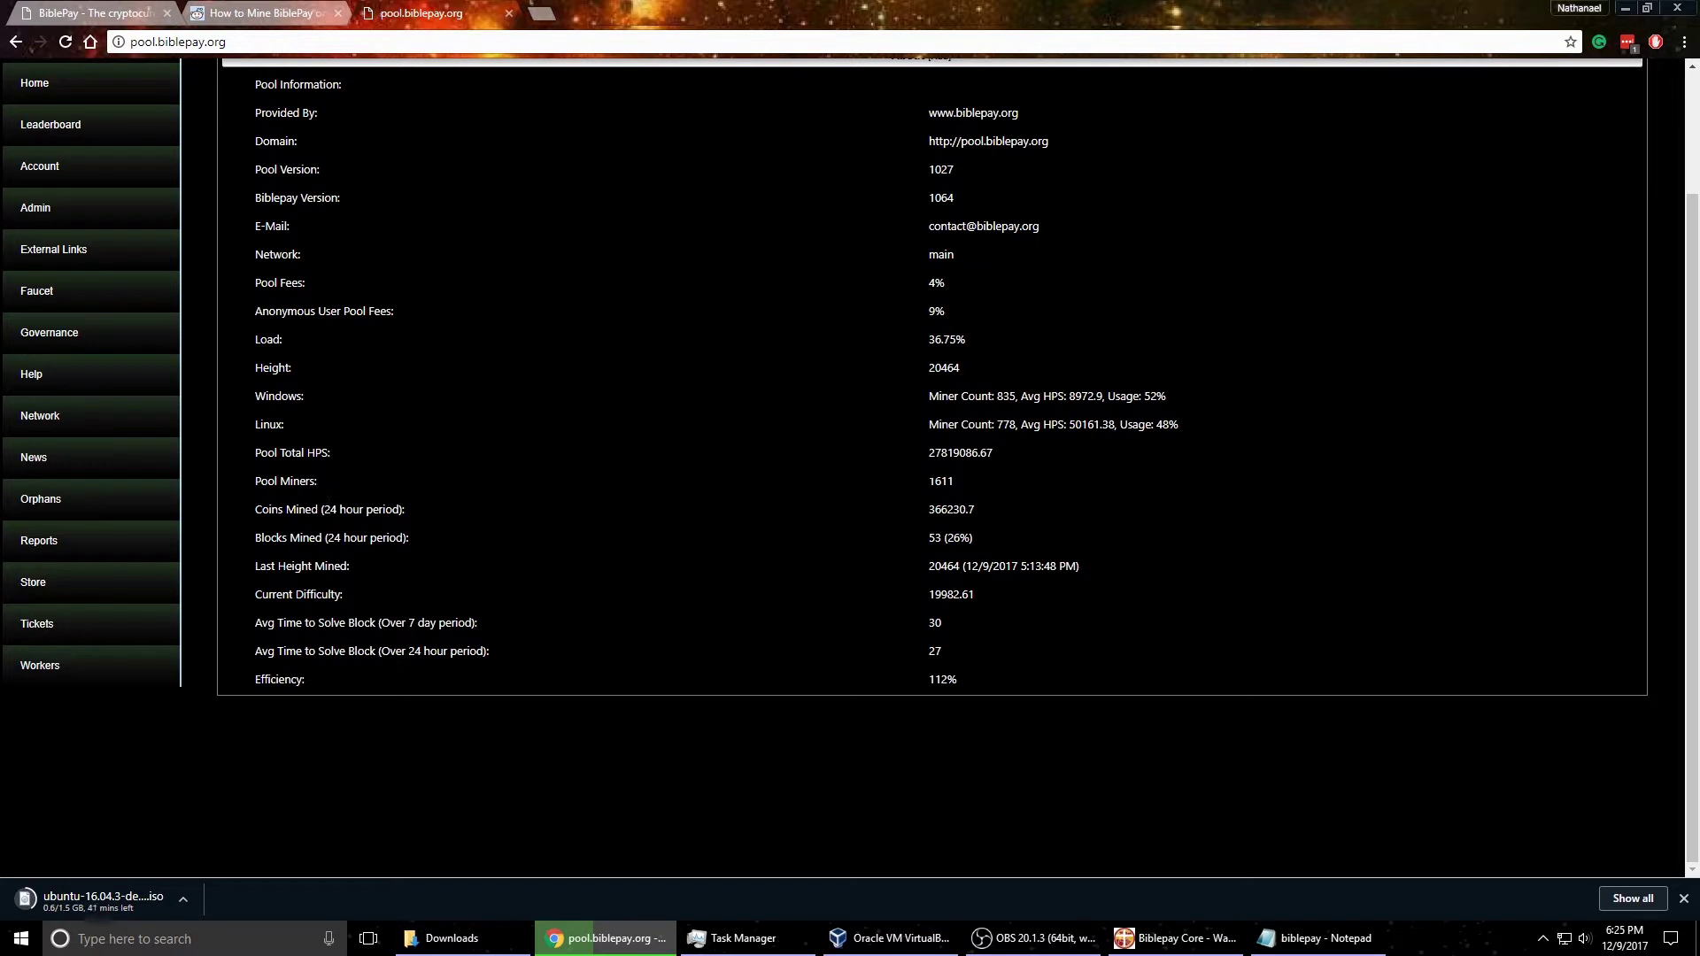
double_click(940, 481)
click(941, 480)
scroll(348, 449, up, 1)
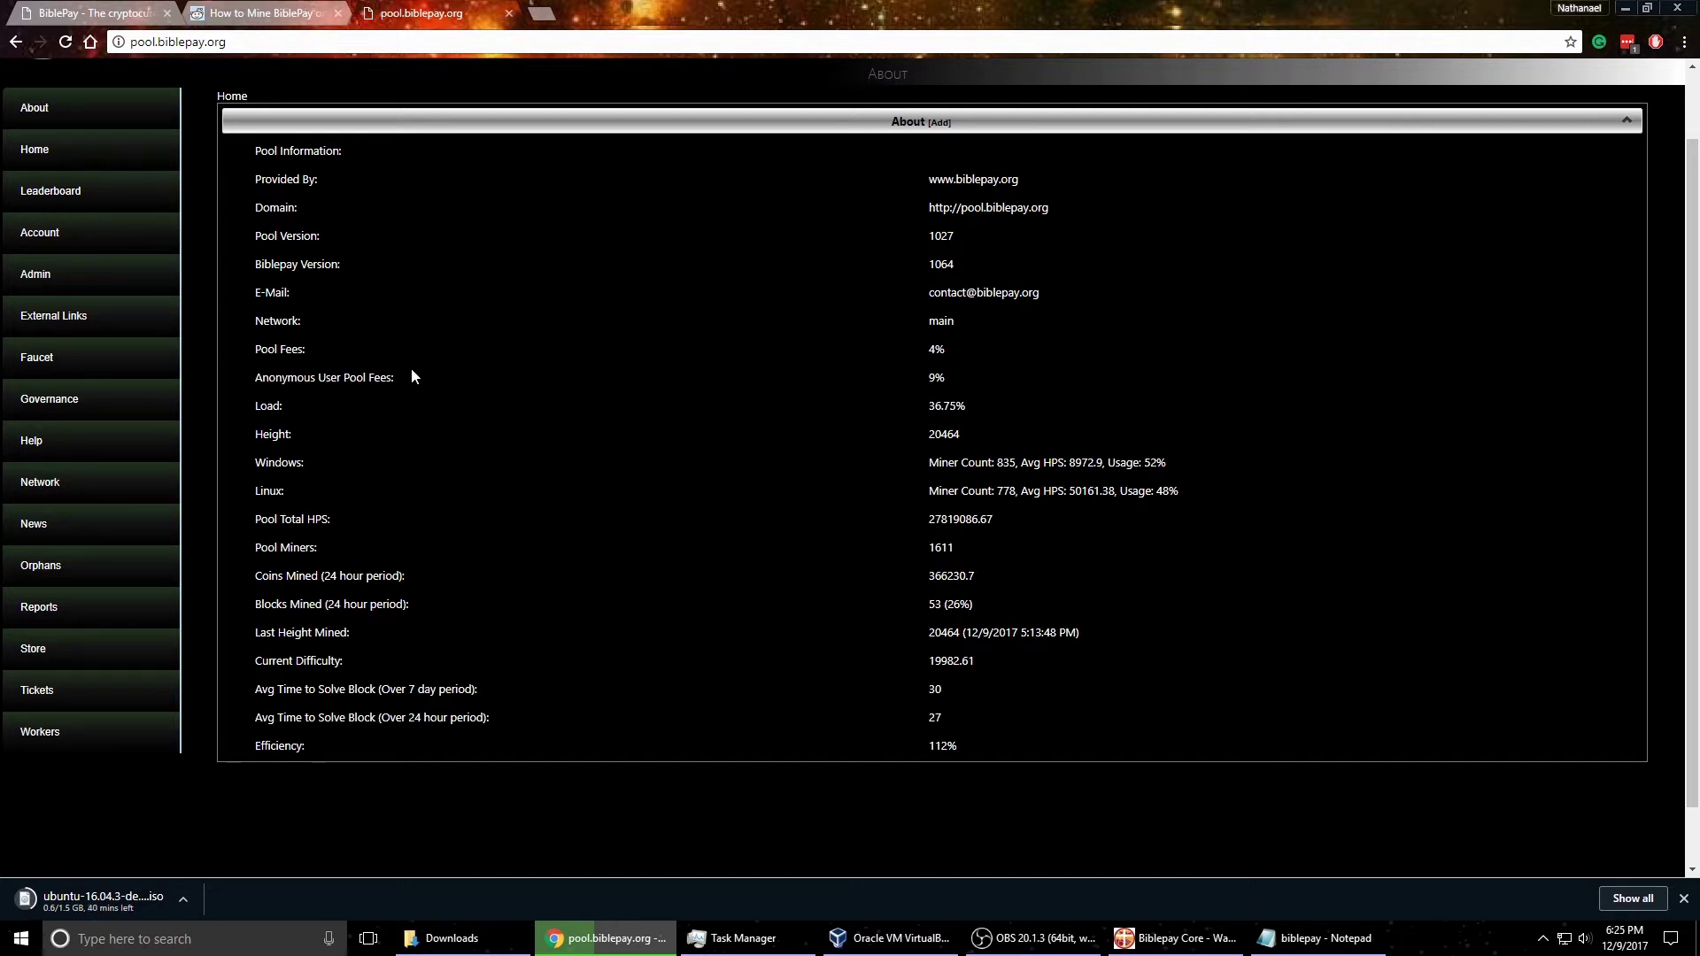
Open the pool's Add Worker form and look at its username and notes fields.
mouse_move(103, 732)
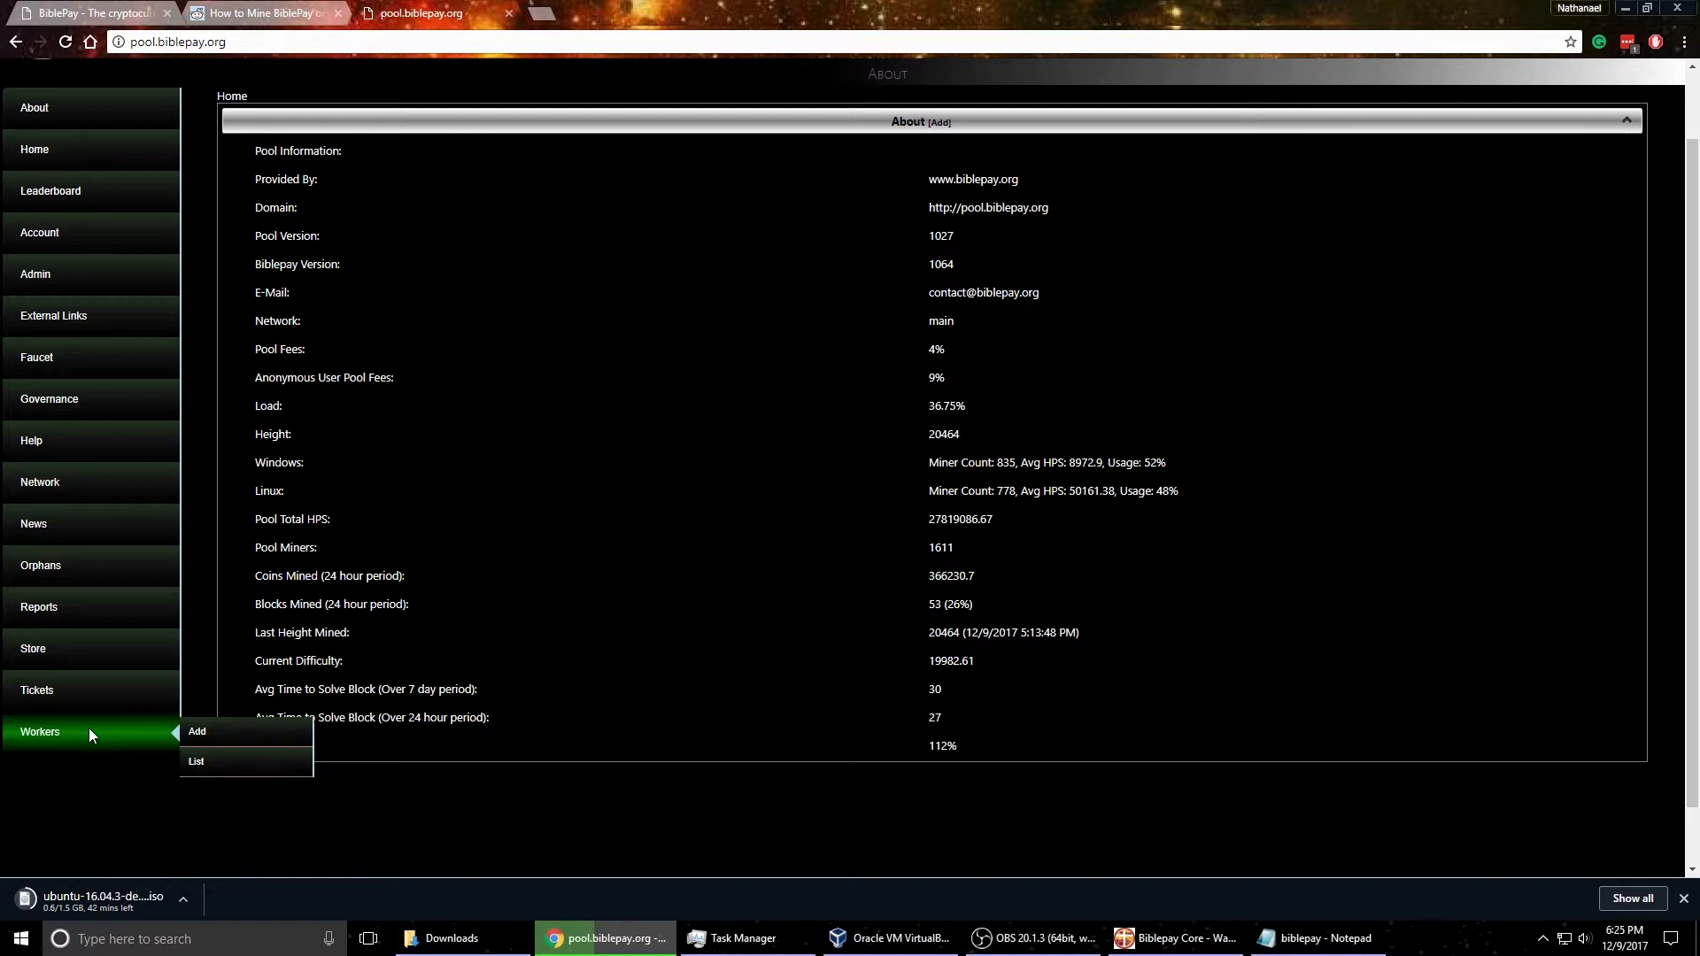
click(216, 733)
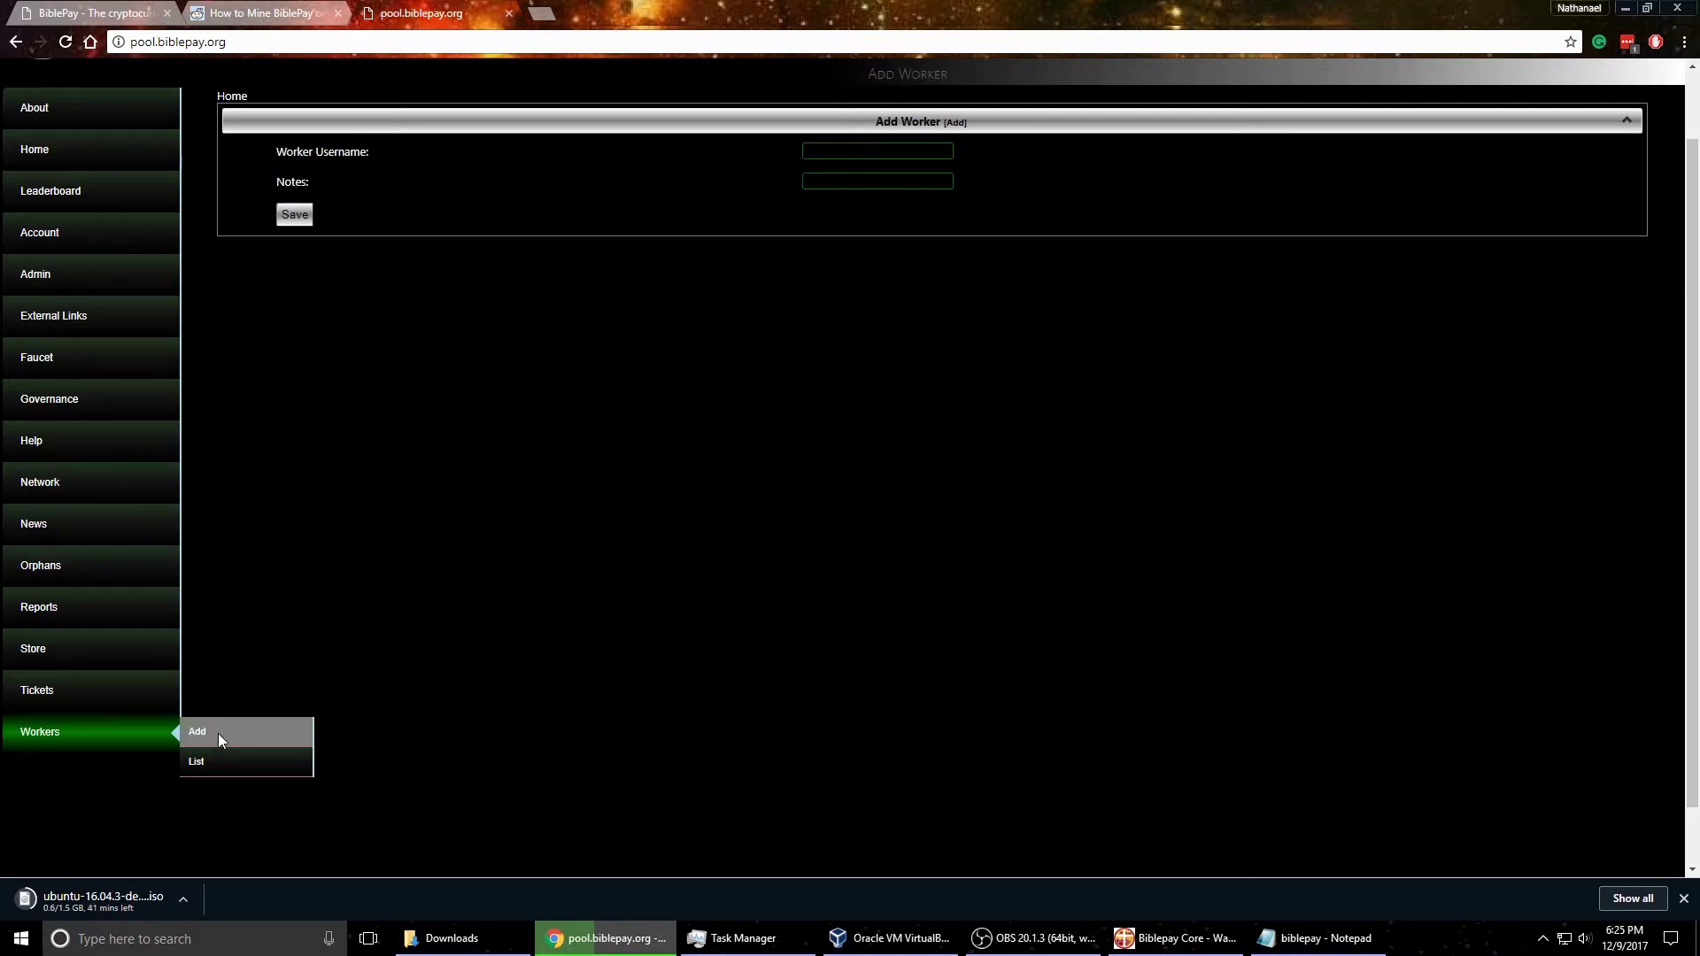
click(885, 151)
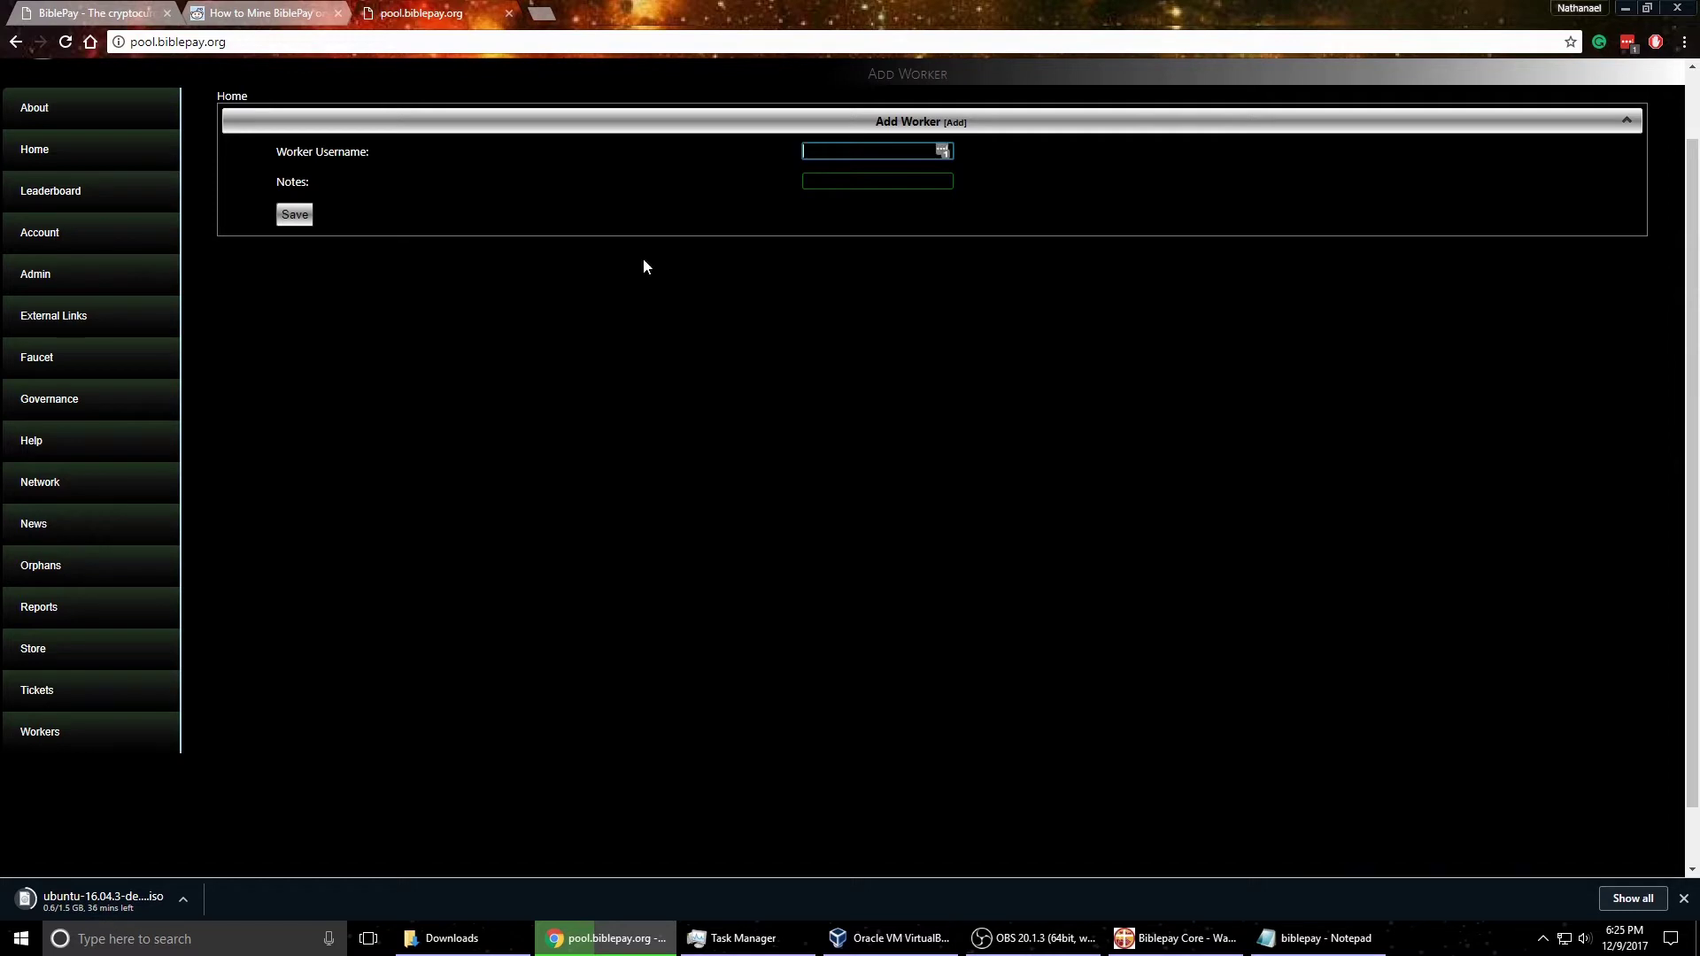
click(881, 180)
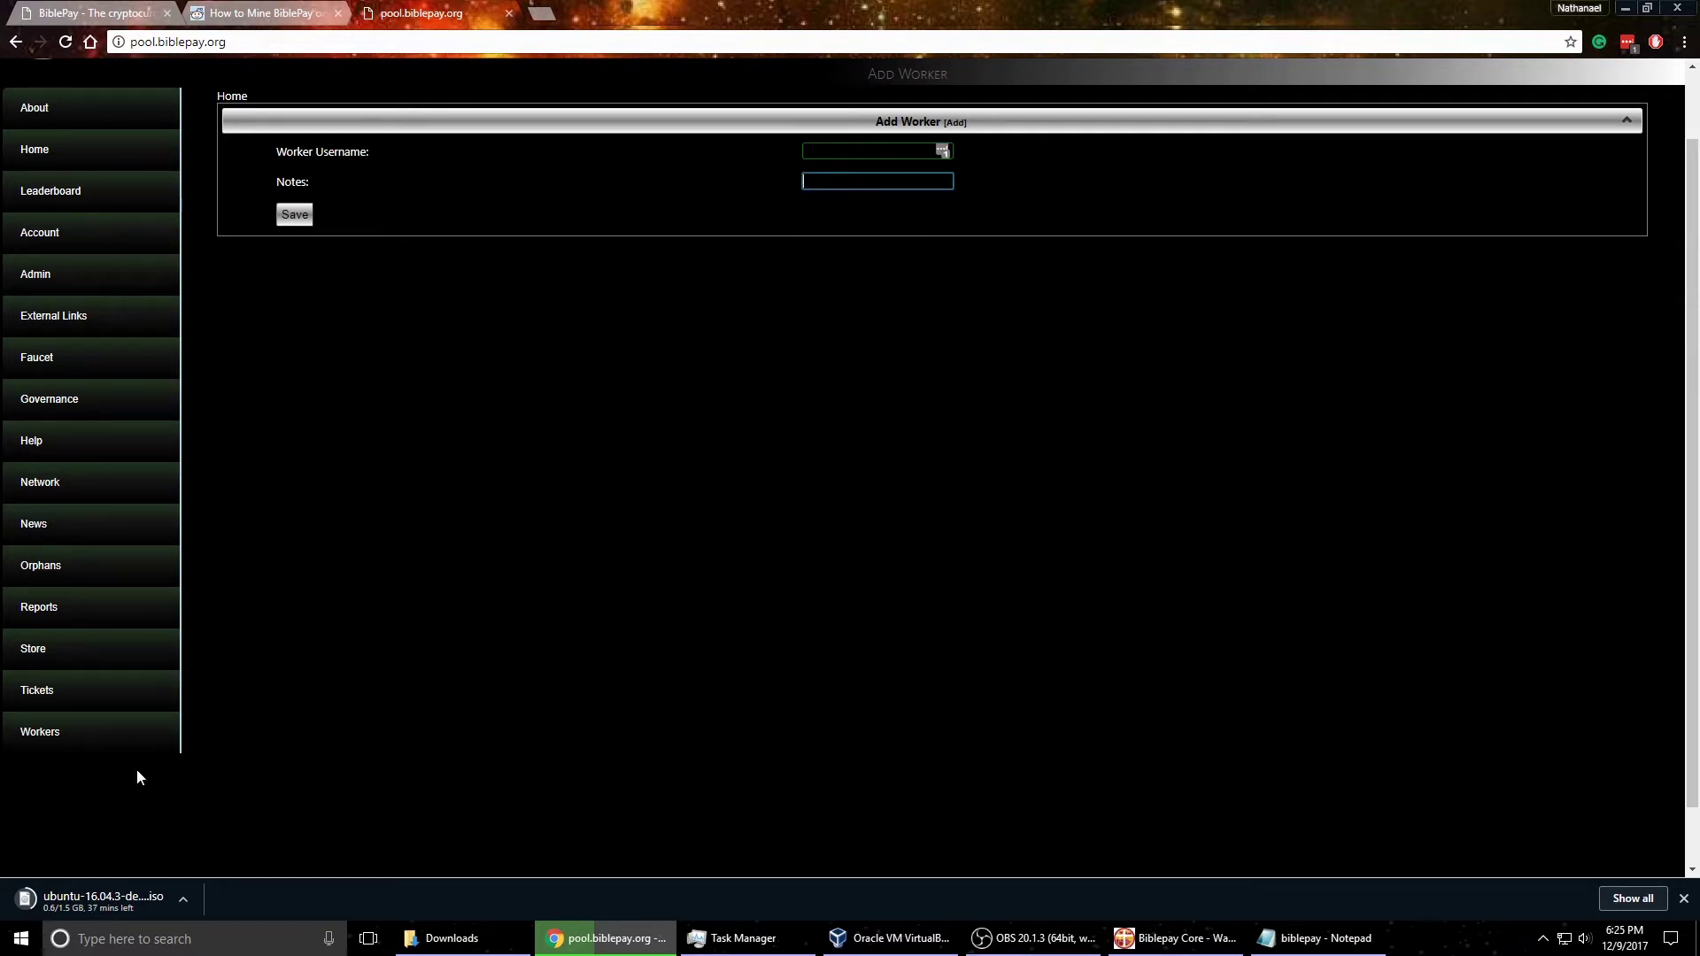
Open the Worker List and select the second worker's user name.
mouse_move(98, 736)
click(230, 762)
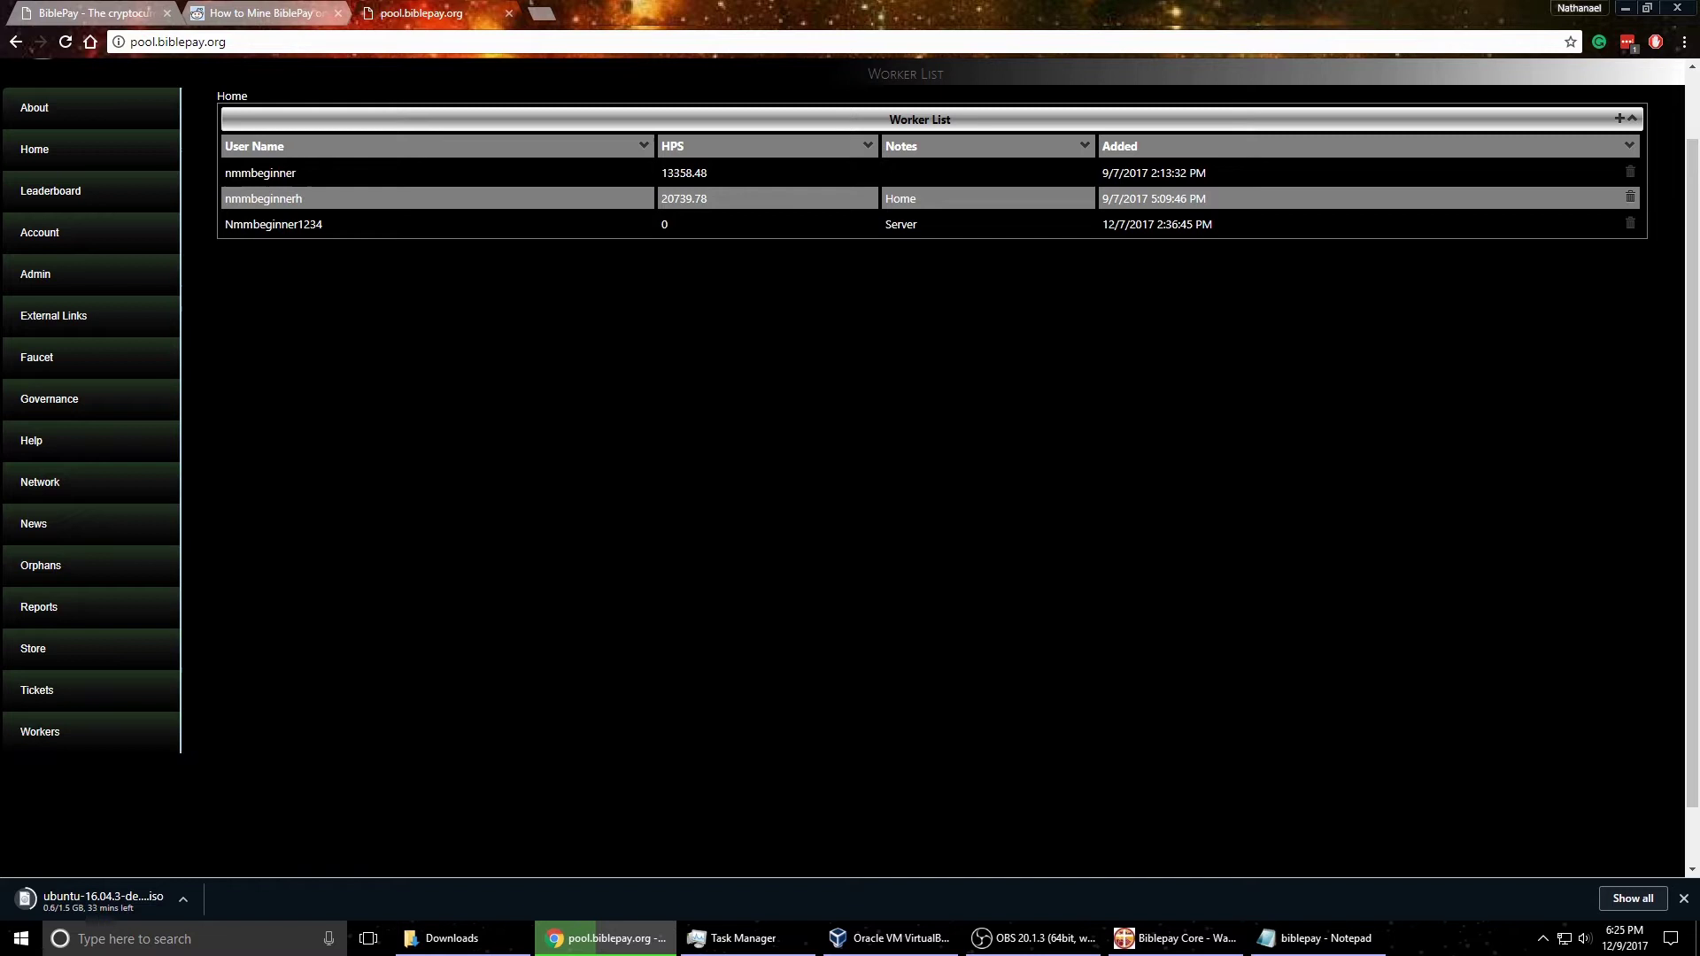
drag(299, 173, 223, 177)
double_click(317, 204)
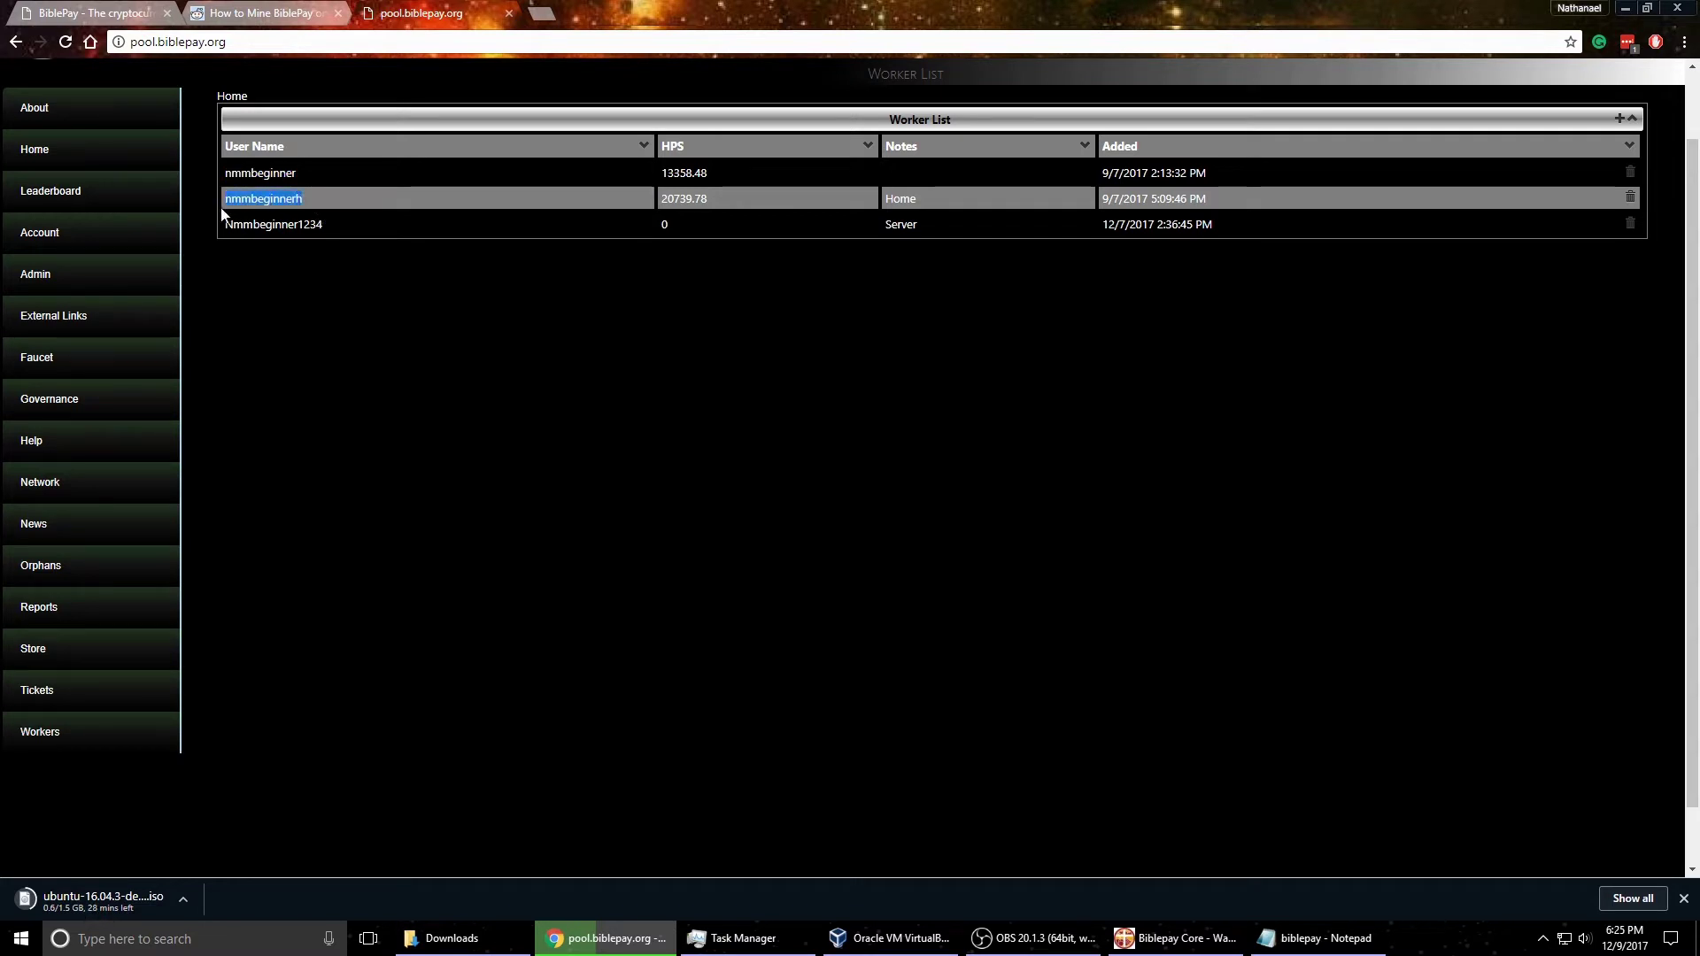
click(349, 209)
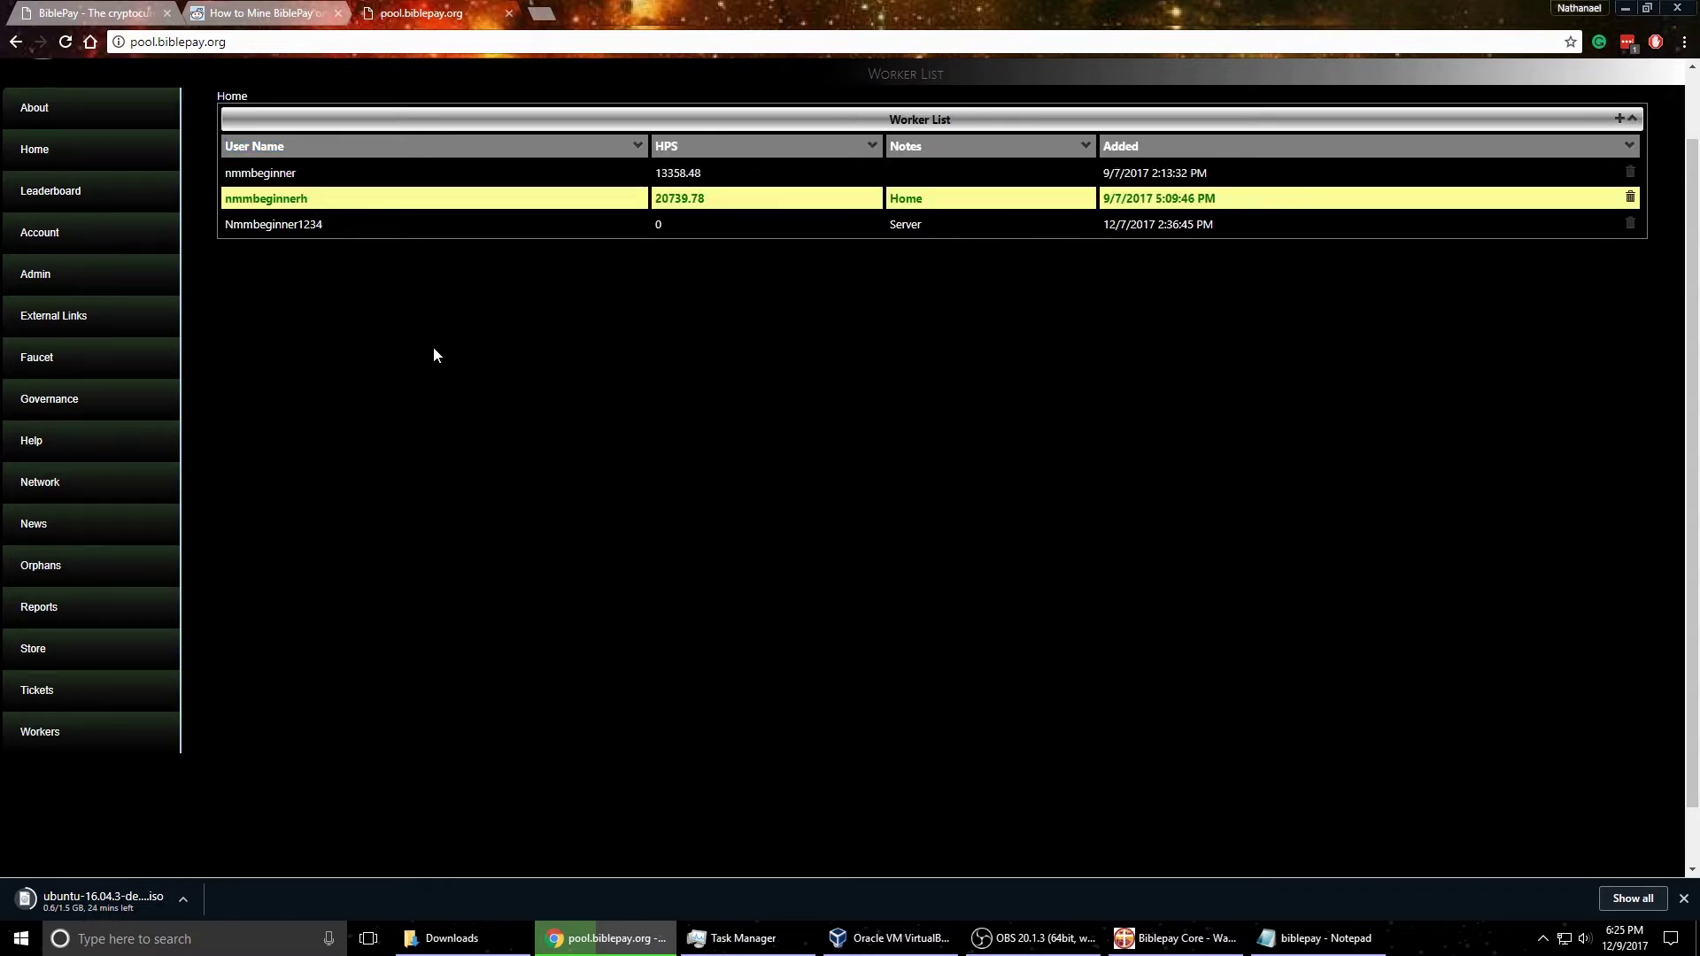
drag(312, 204, 228, 215)
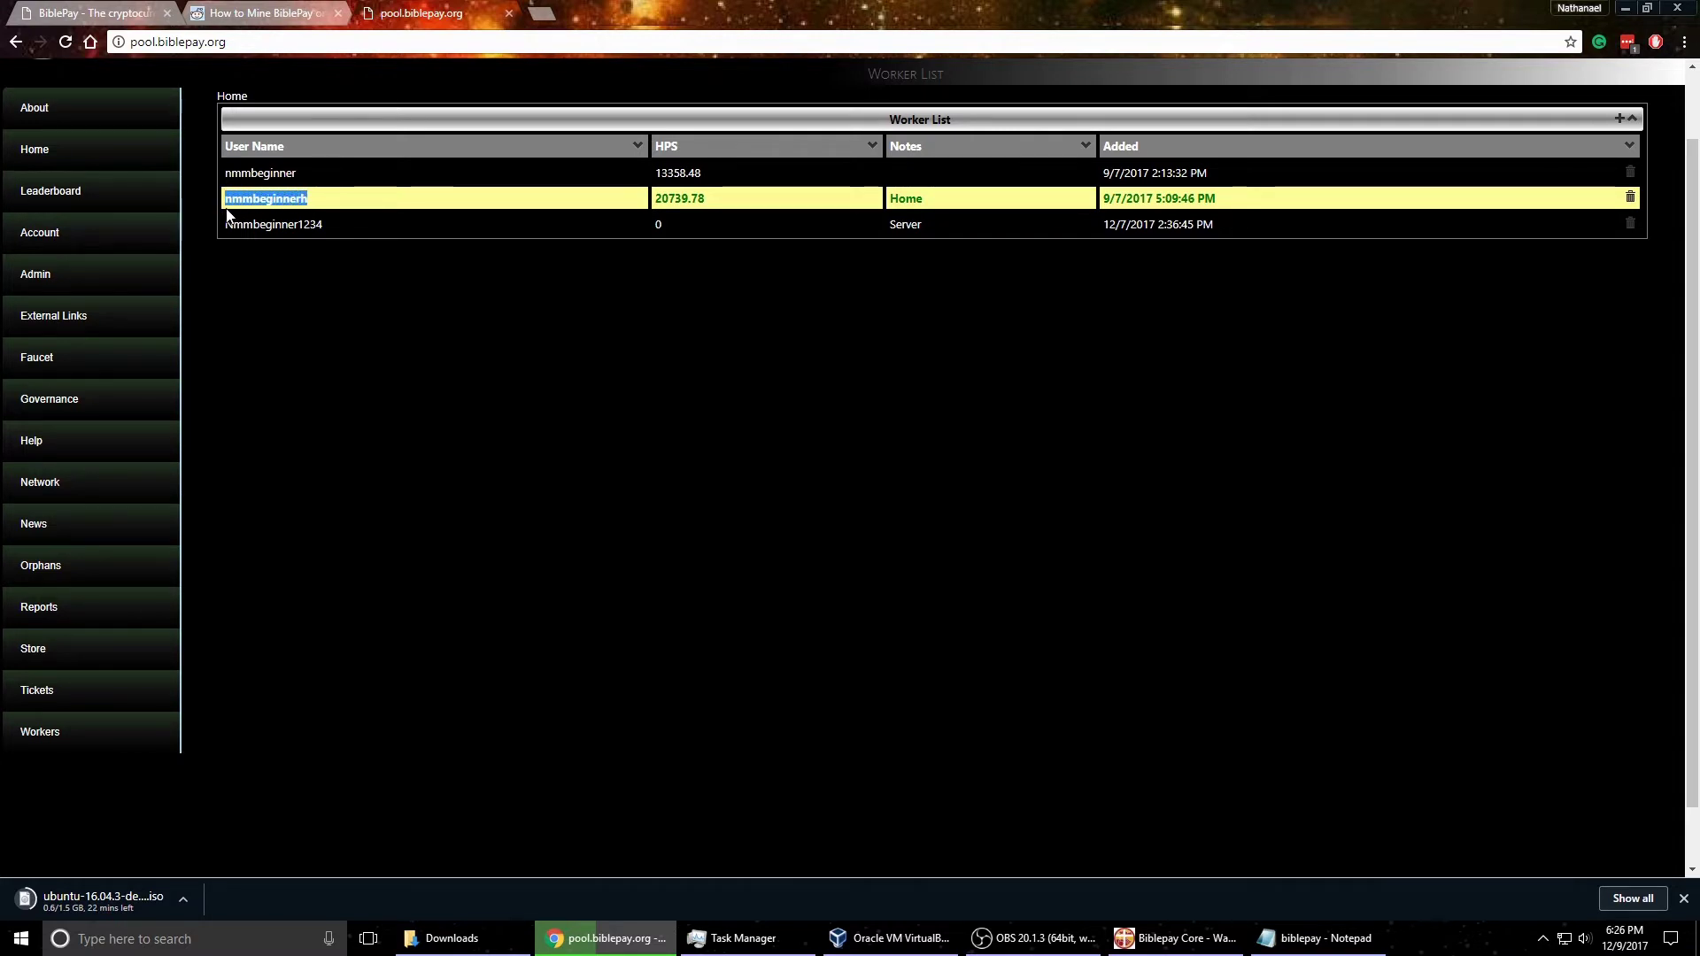
Bring Notepad back and highlight the workerid value in the config.
click(1266, 938)
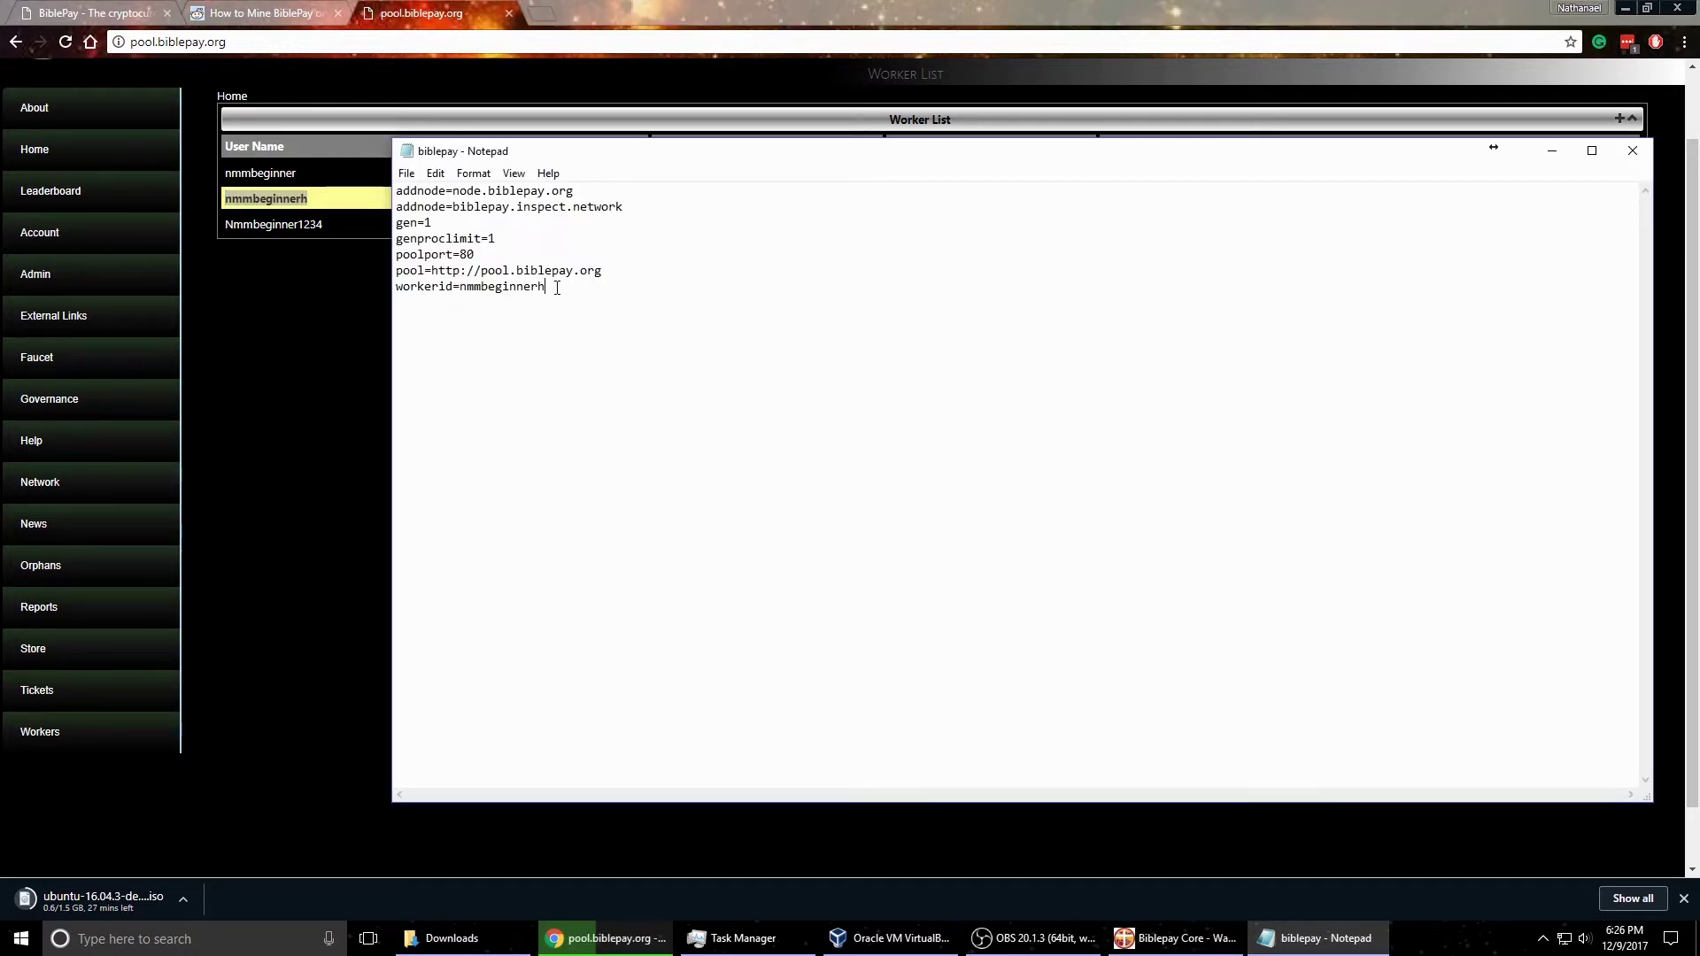
drag(555, 287, 463, 302)
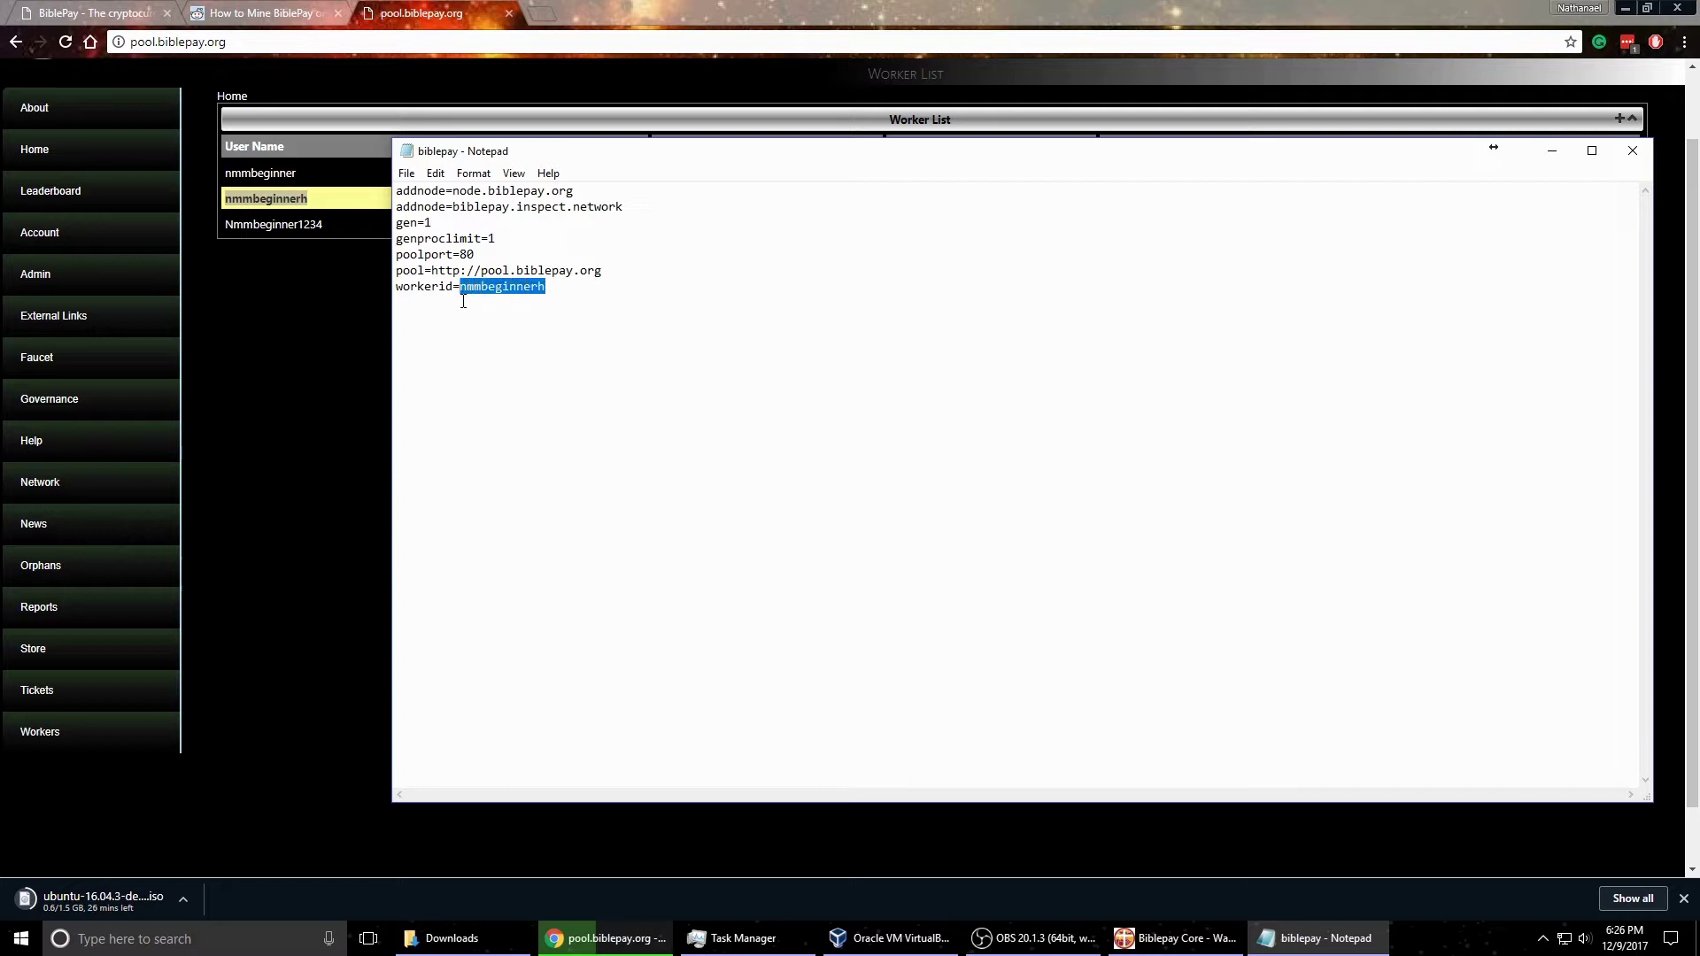
click(467, 290)
Save the config file unchanged, close Notepad and return to the Biblepay Core wallet.
click(406, 173)
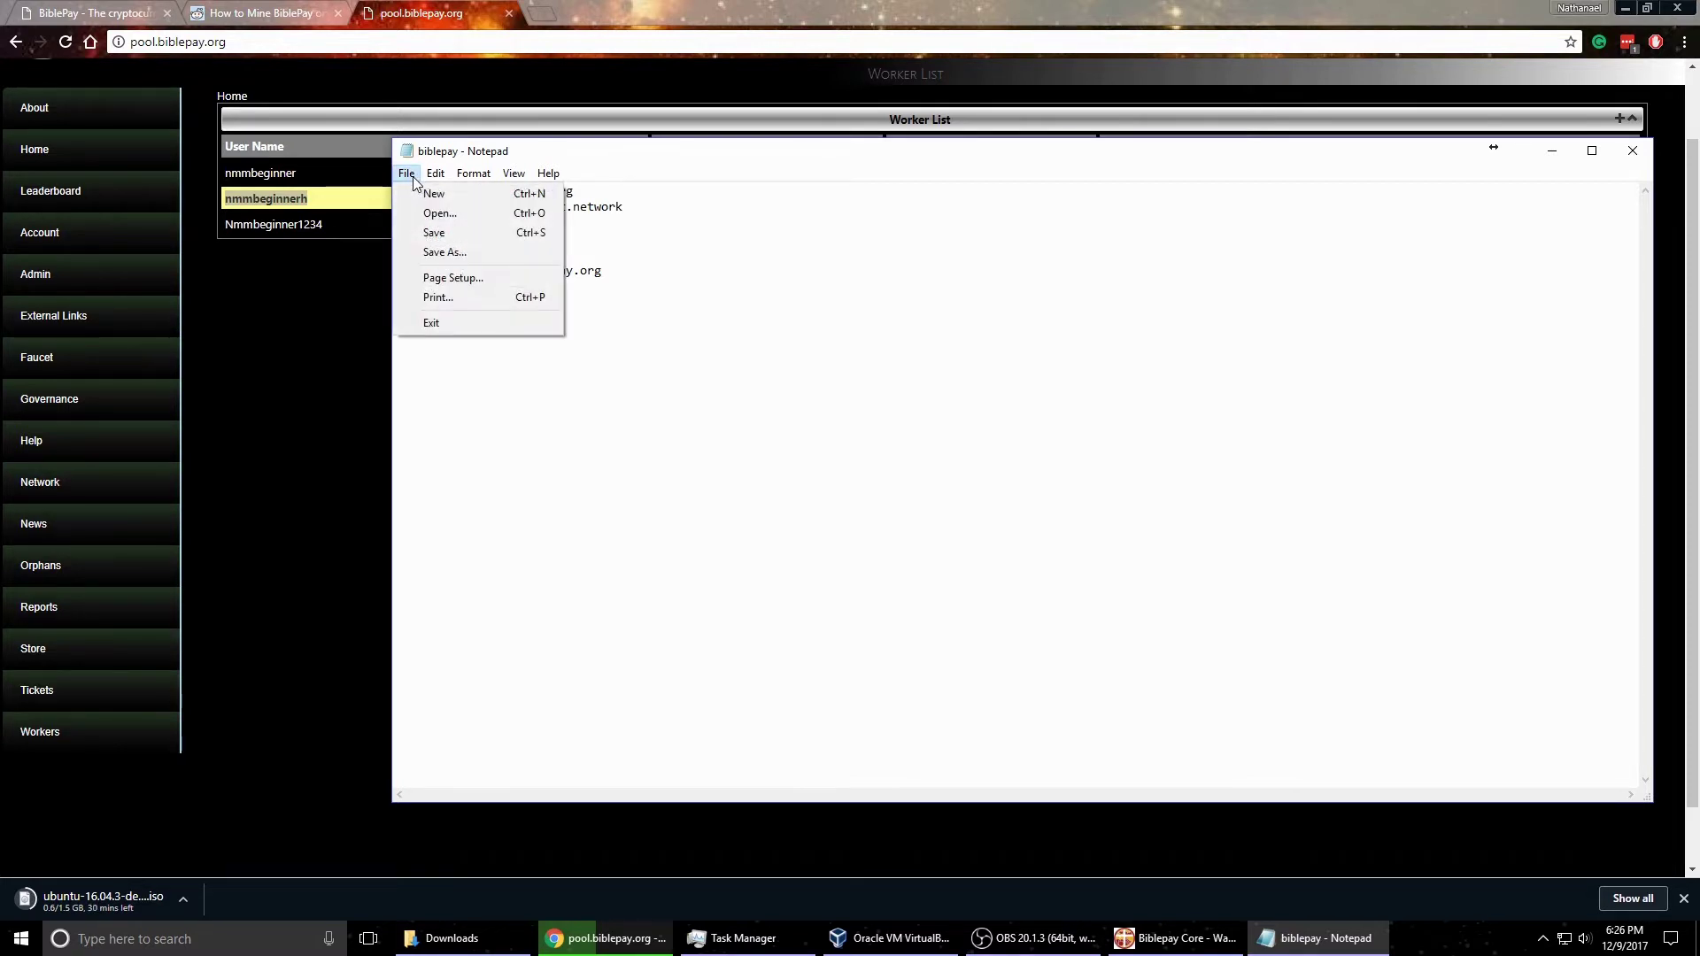
click(460, 233)
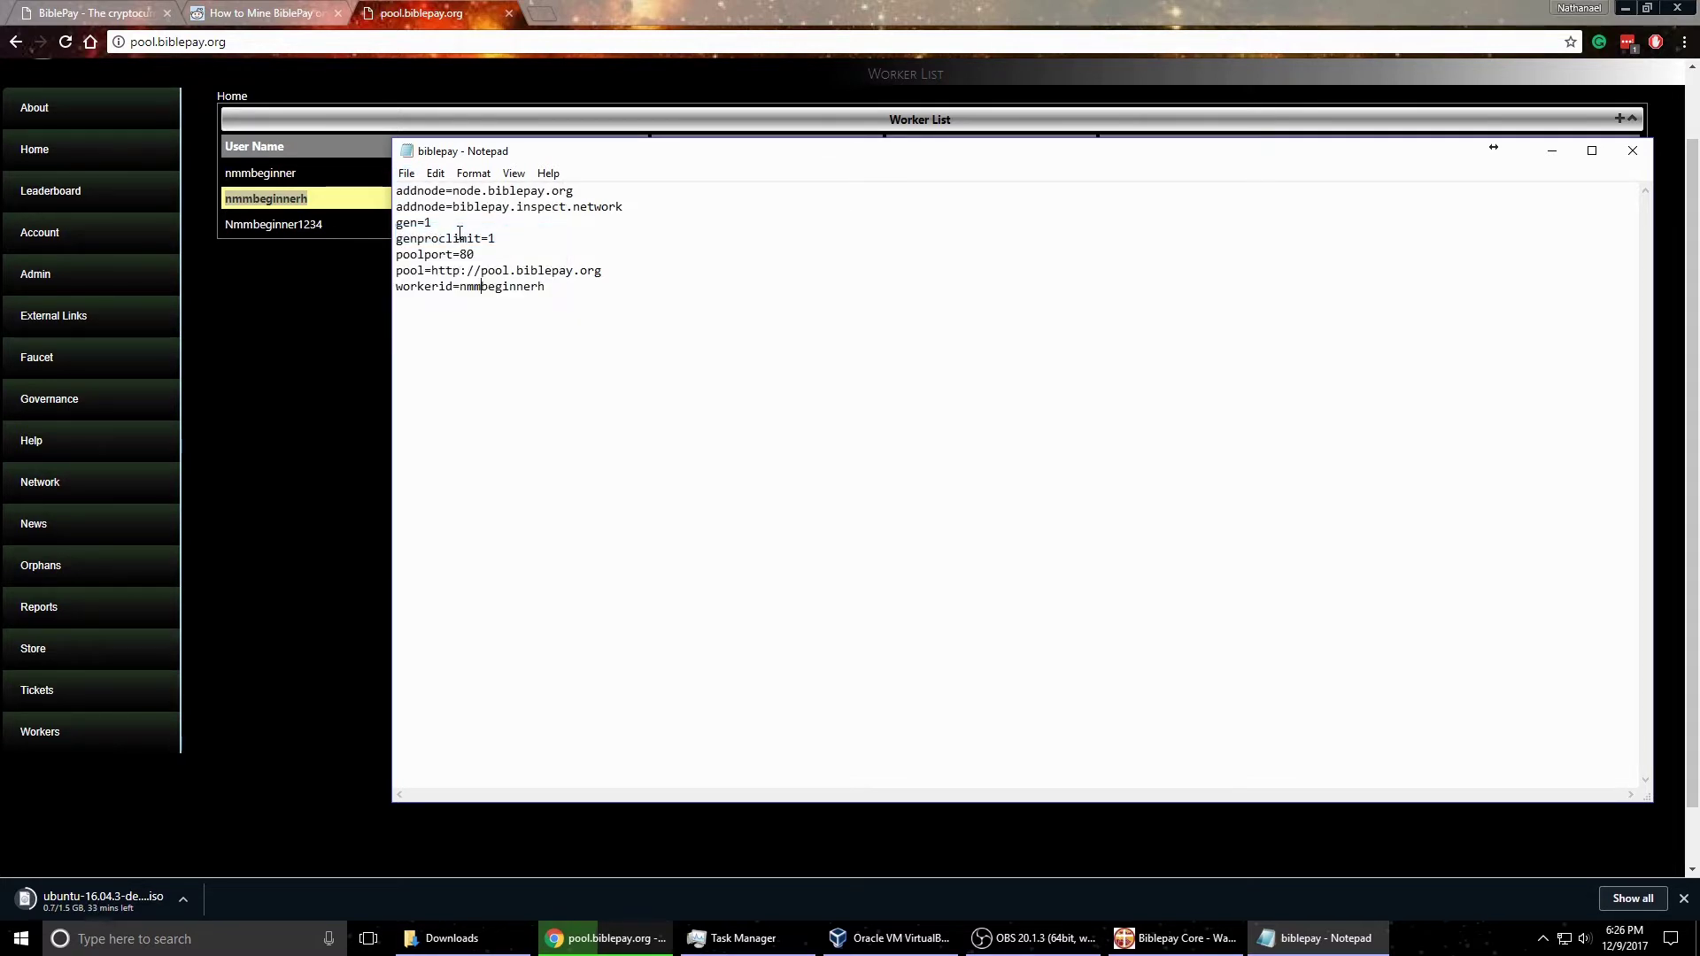
click(1632, 150)
click(1177, 938)
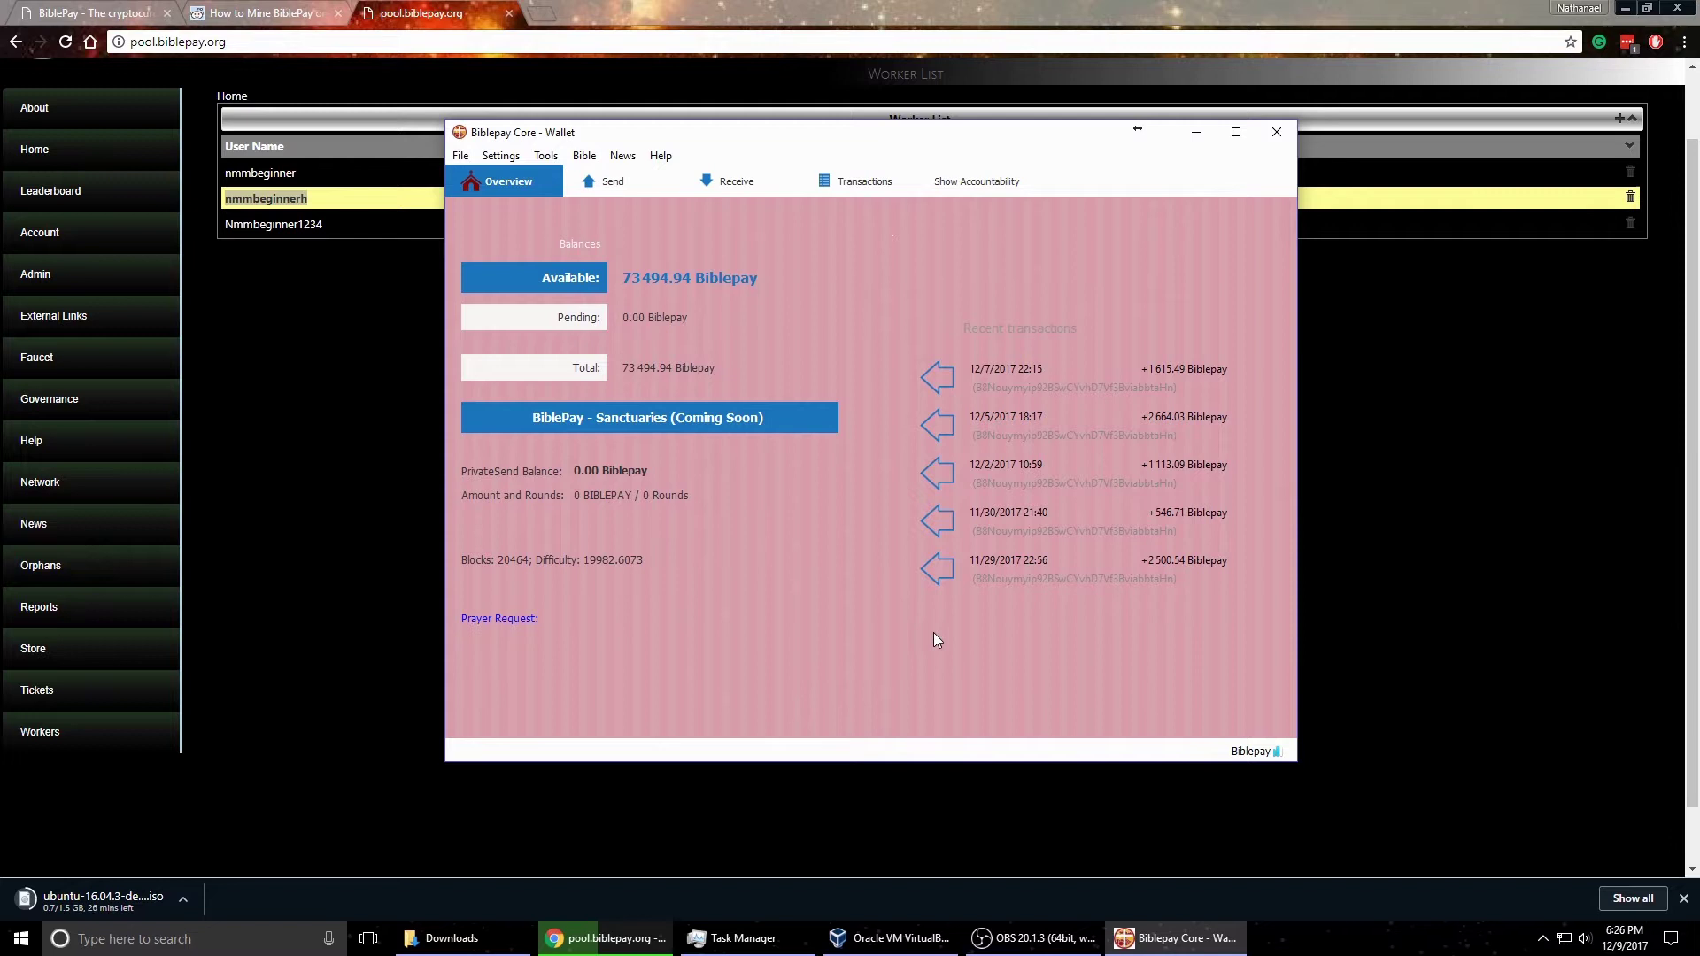
Open the wallet's Debug console from the Tools menu.
click(512, 163)
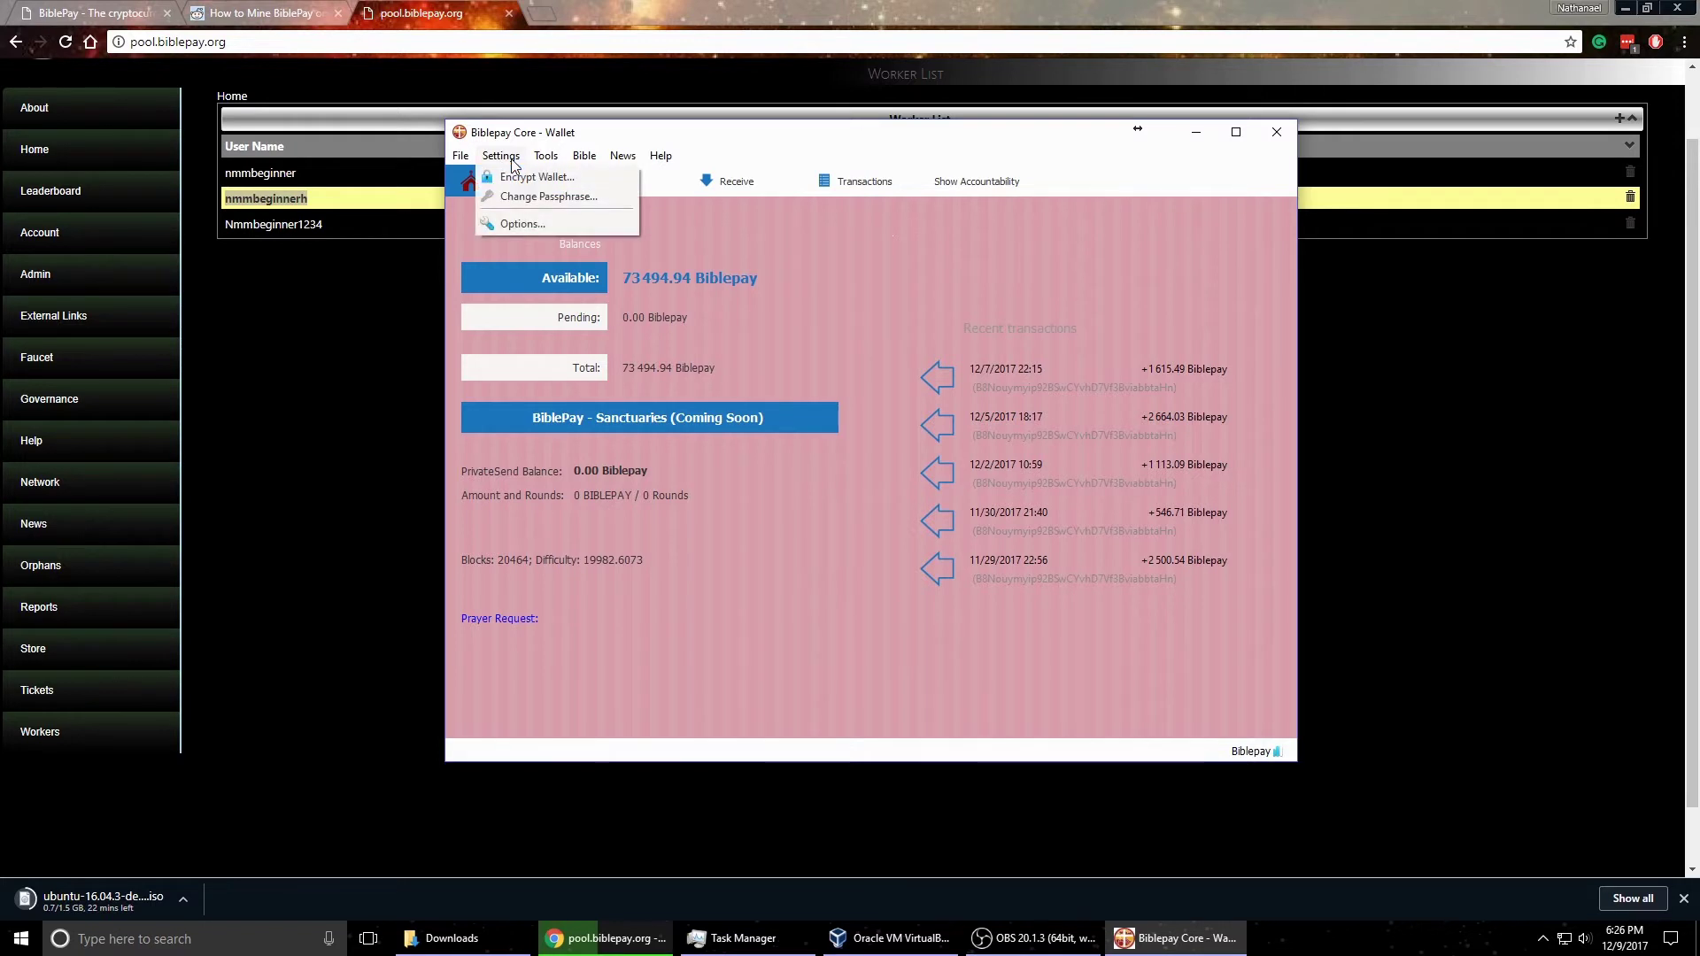
click(513, 161)
click(546, 157)
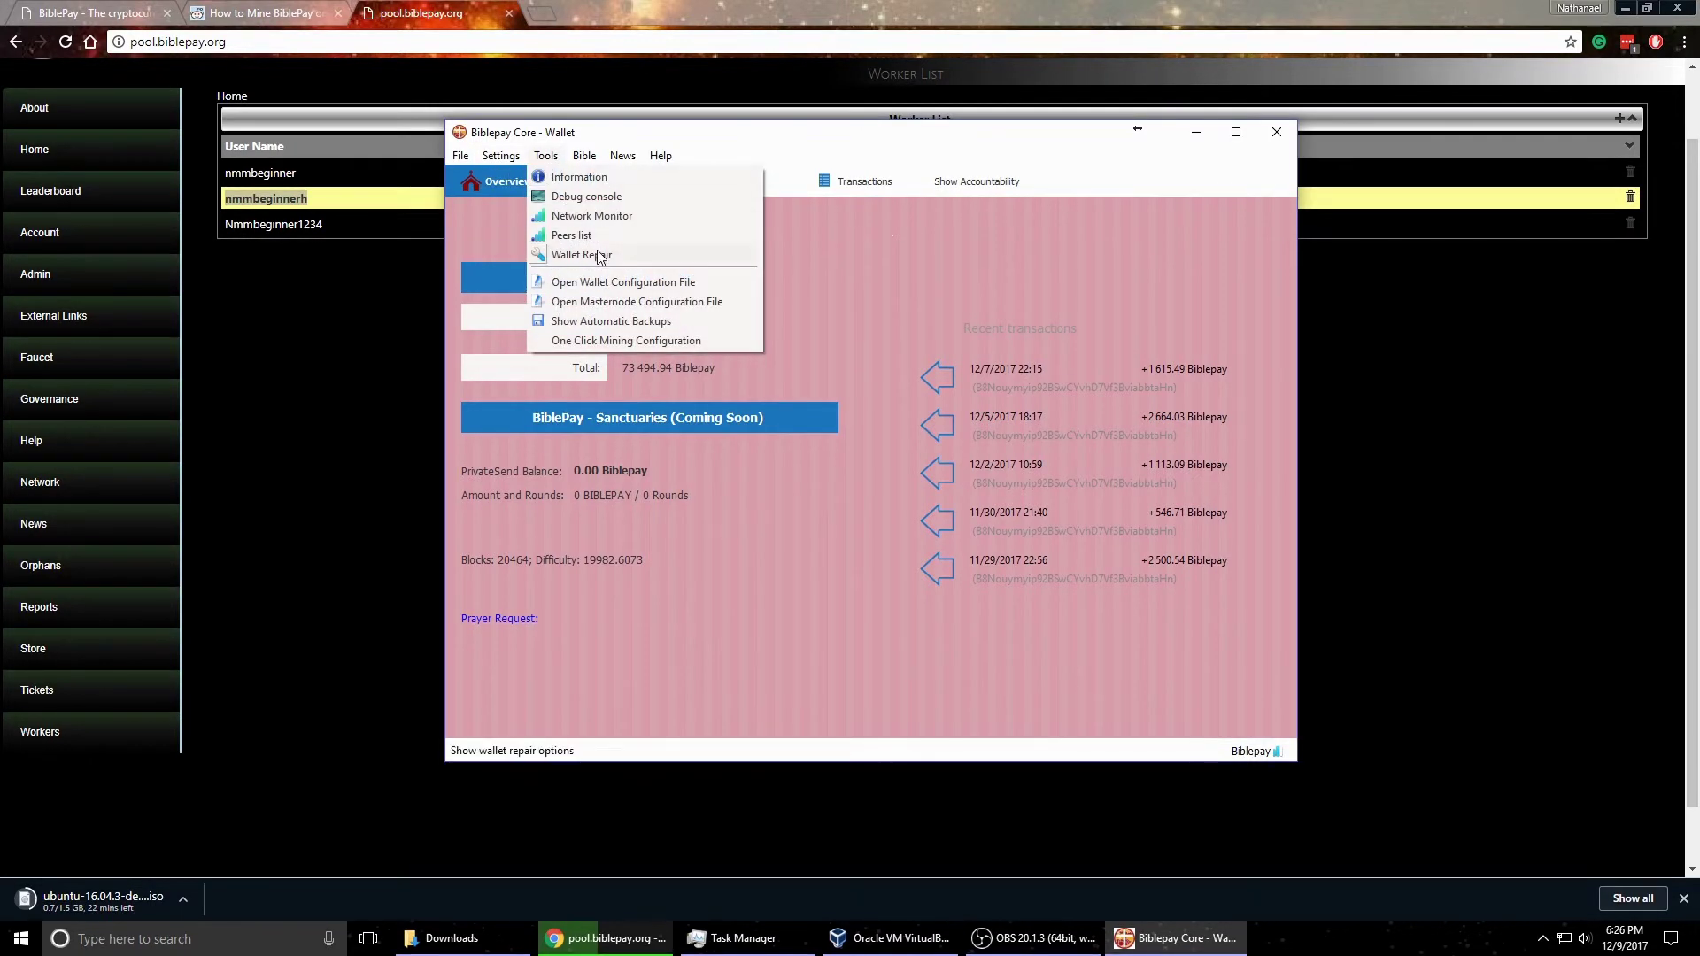
click(605, 198)
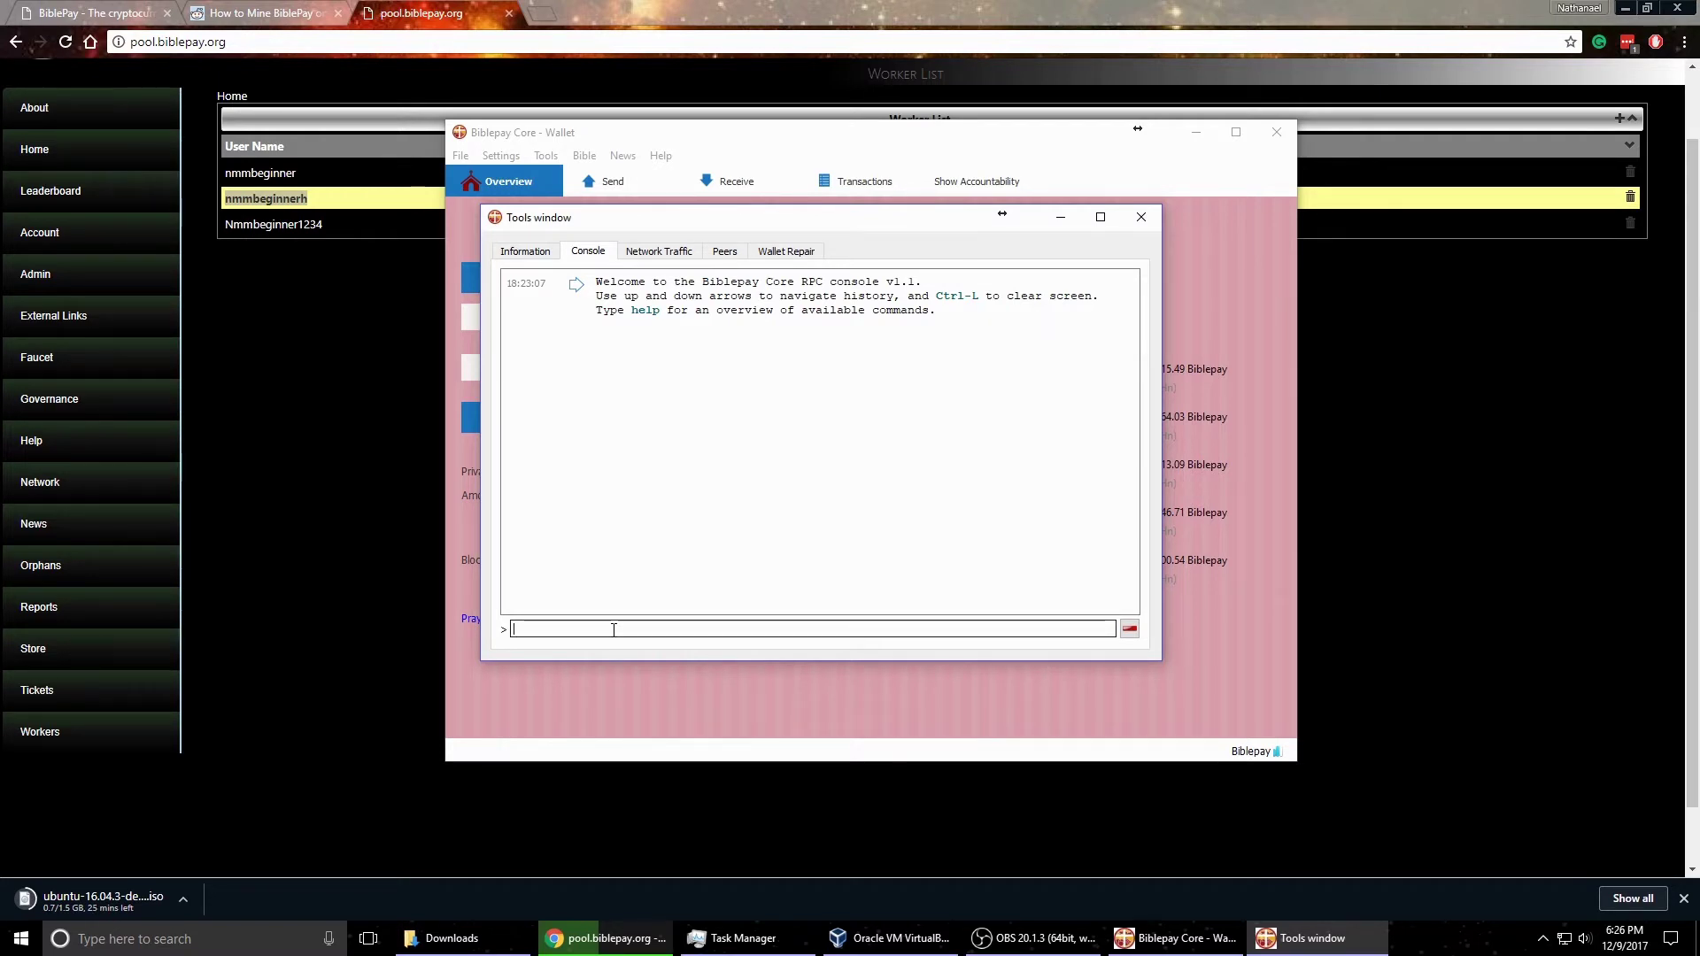
Enter getmininginfo in the console input, choosing it from autocomplete.
text(Getmin)
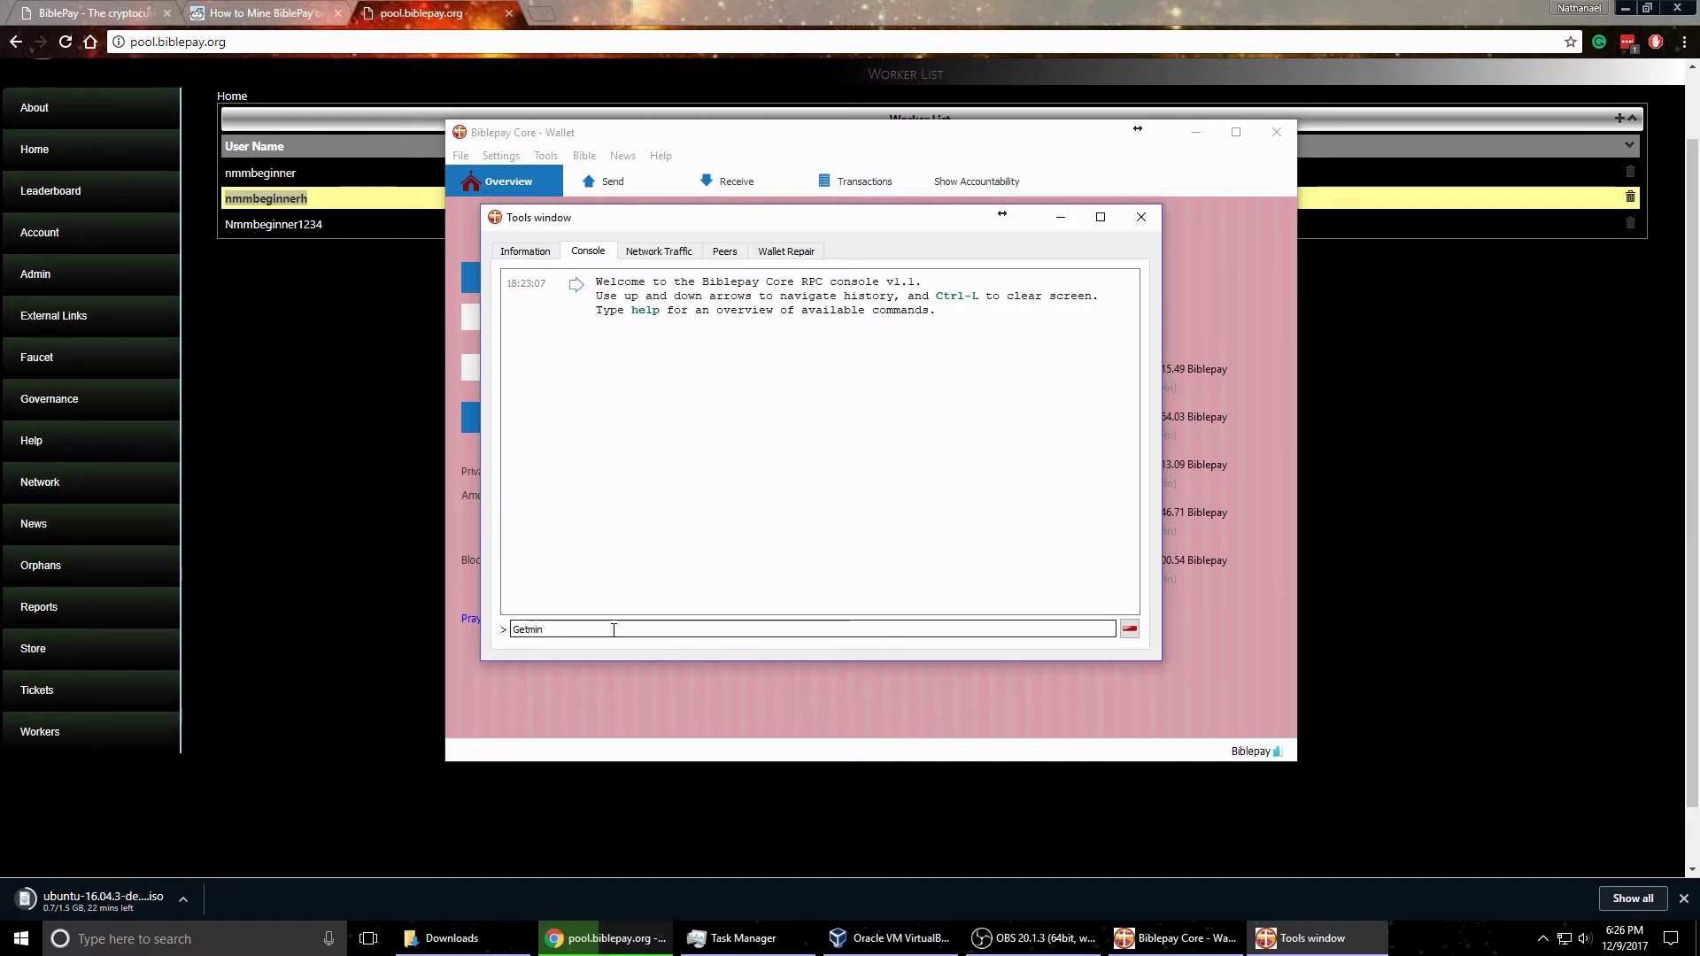
key(BackSpace)
key(BackSpace)
key(BackSpace)
key(BackSpace)
key(BackSpace)
key(BackSpace)
text(g)
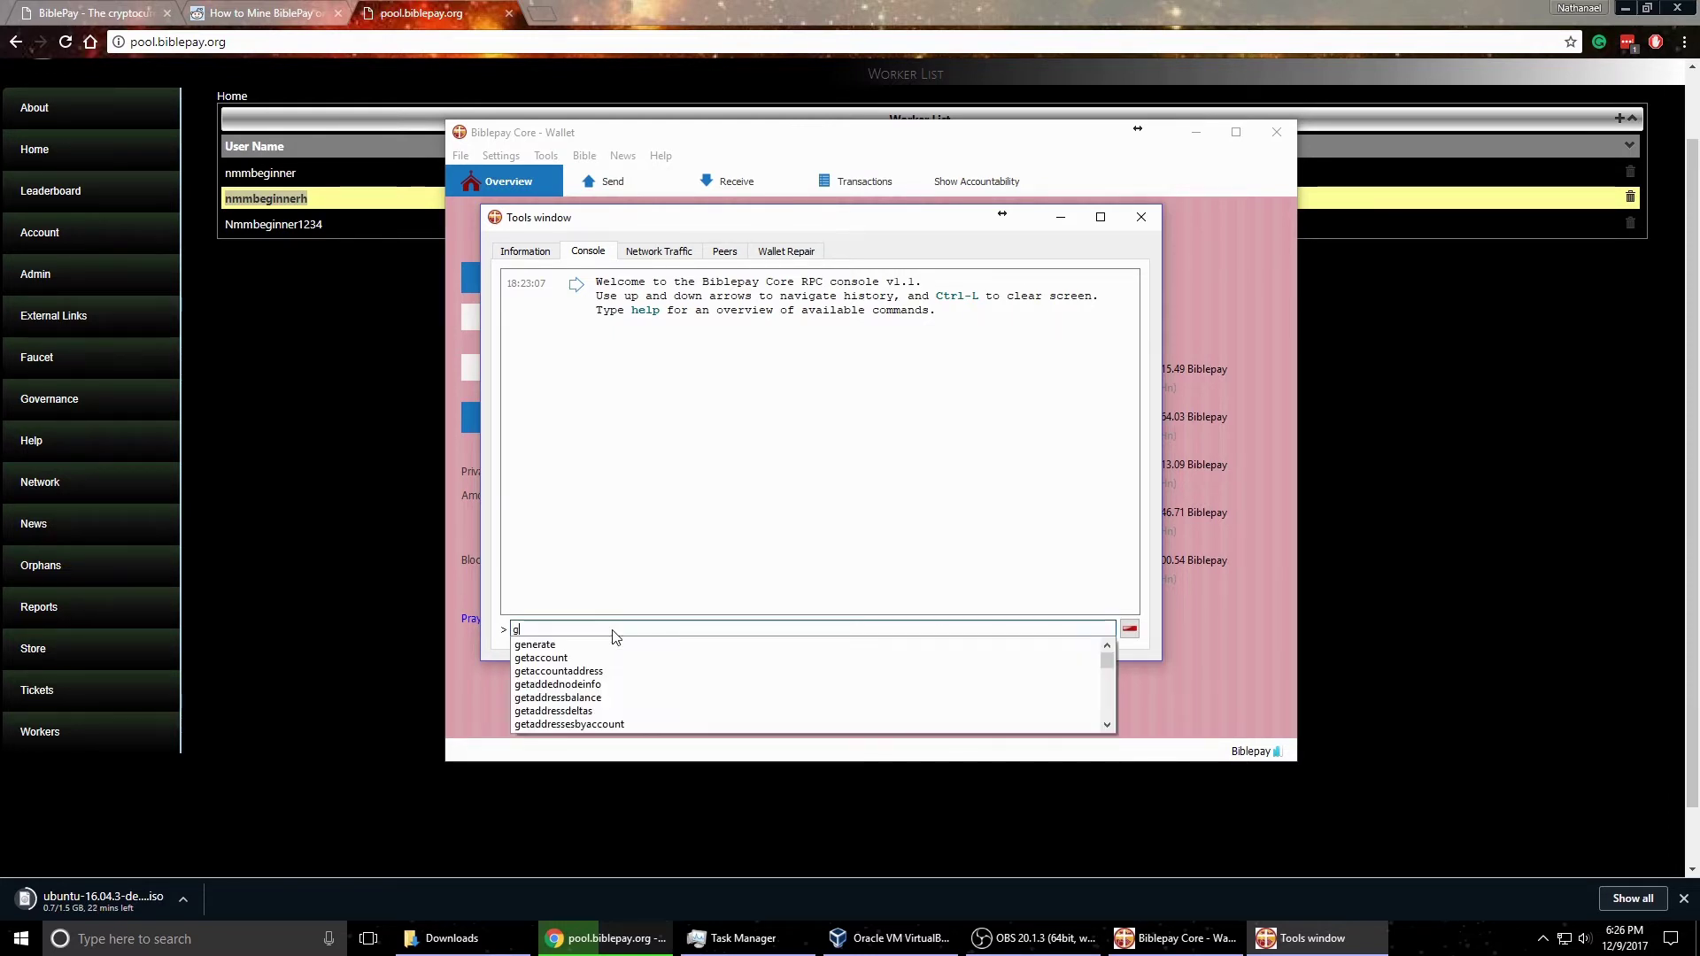
text(etmin)
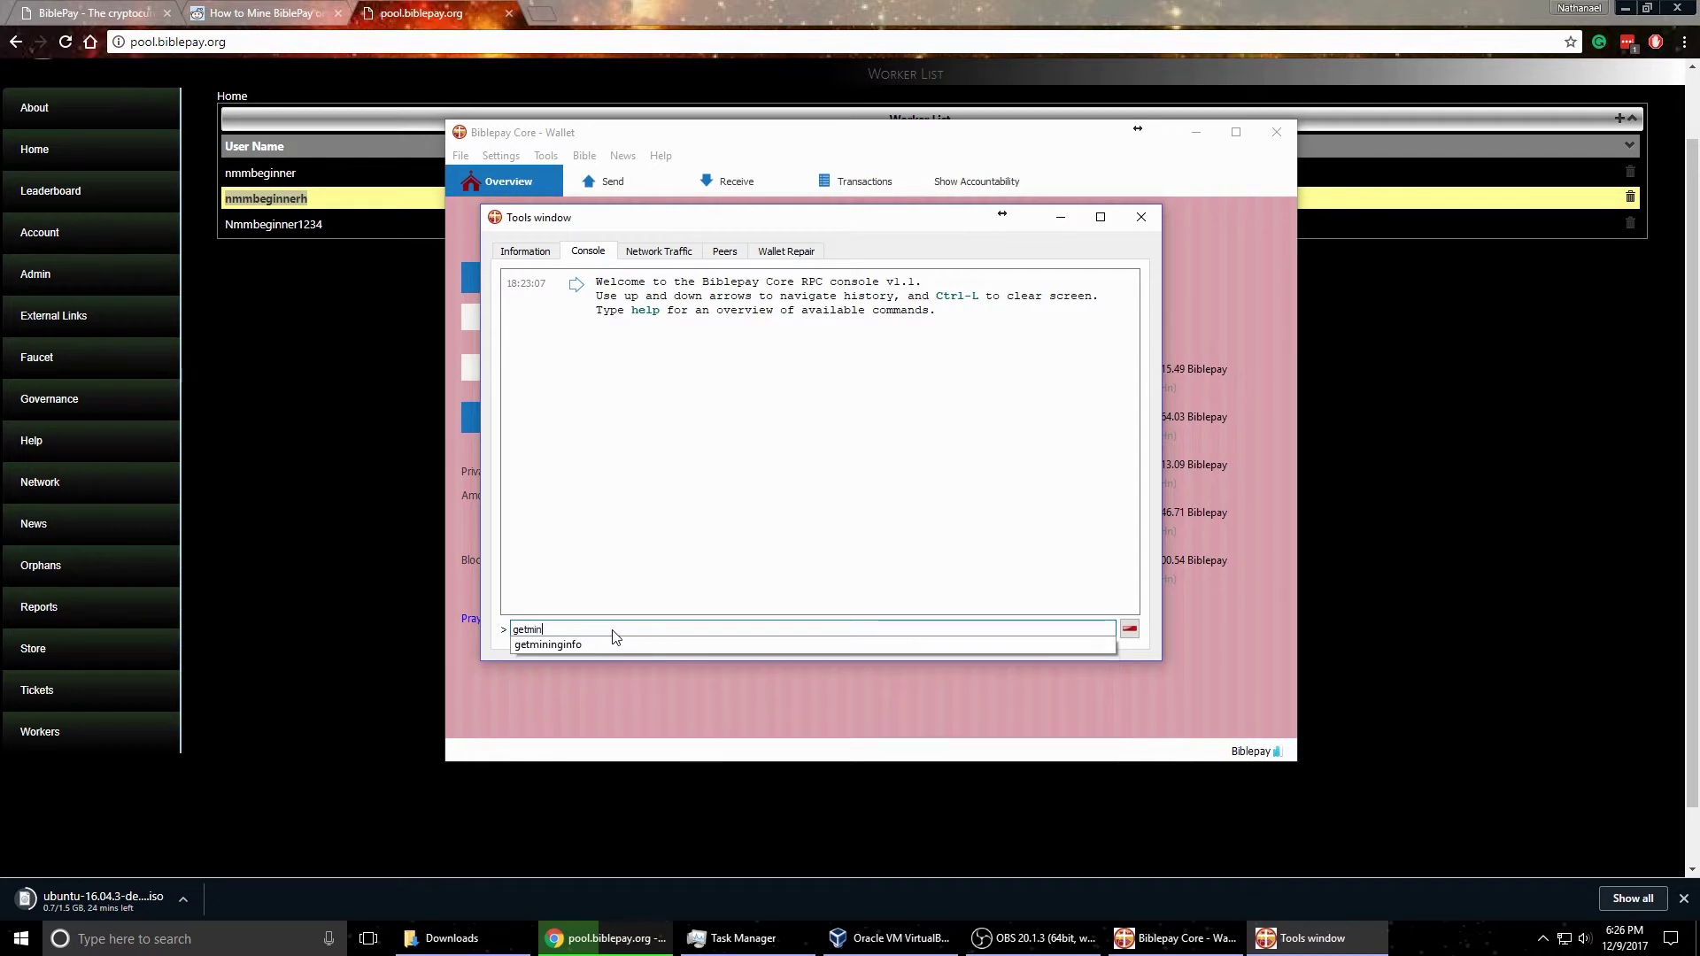
key(Down)
key(Return)
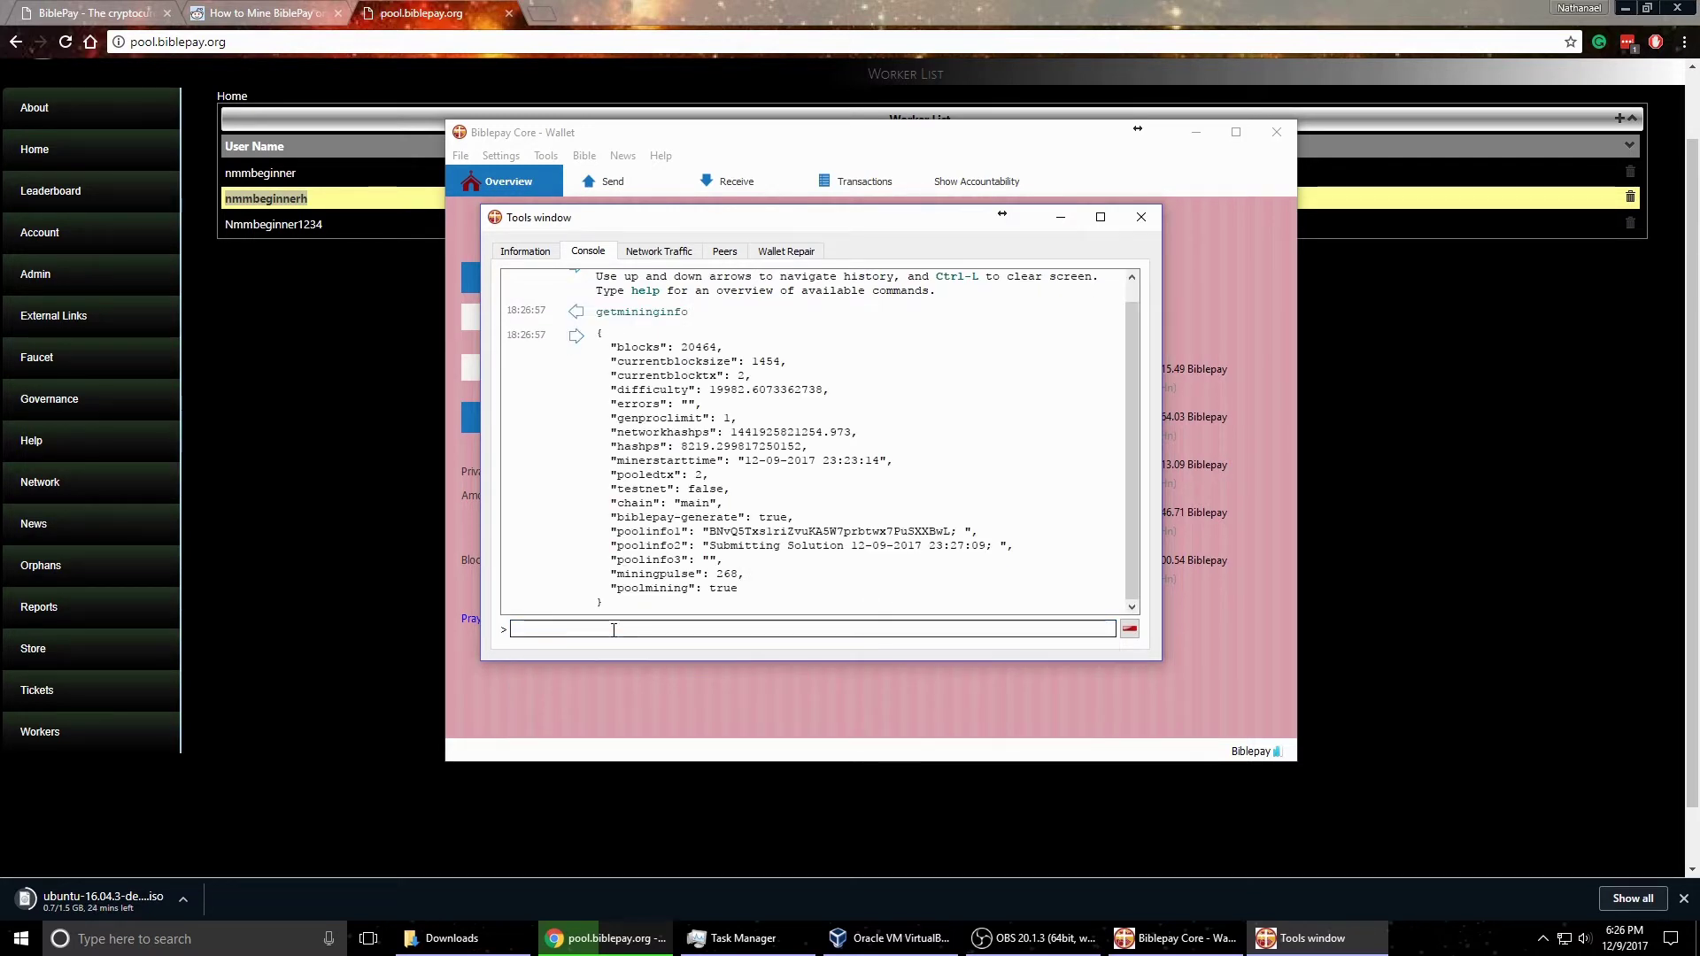
mouse_move(652, 590)
mouse_down()
mouse_move(752, 592)
mouse_move(630, 591)
mouse_up()
click(752, 592)
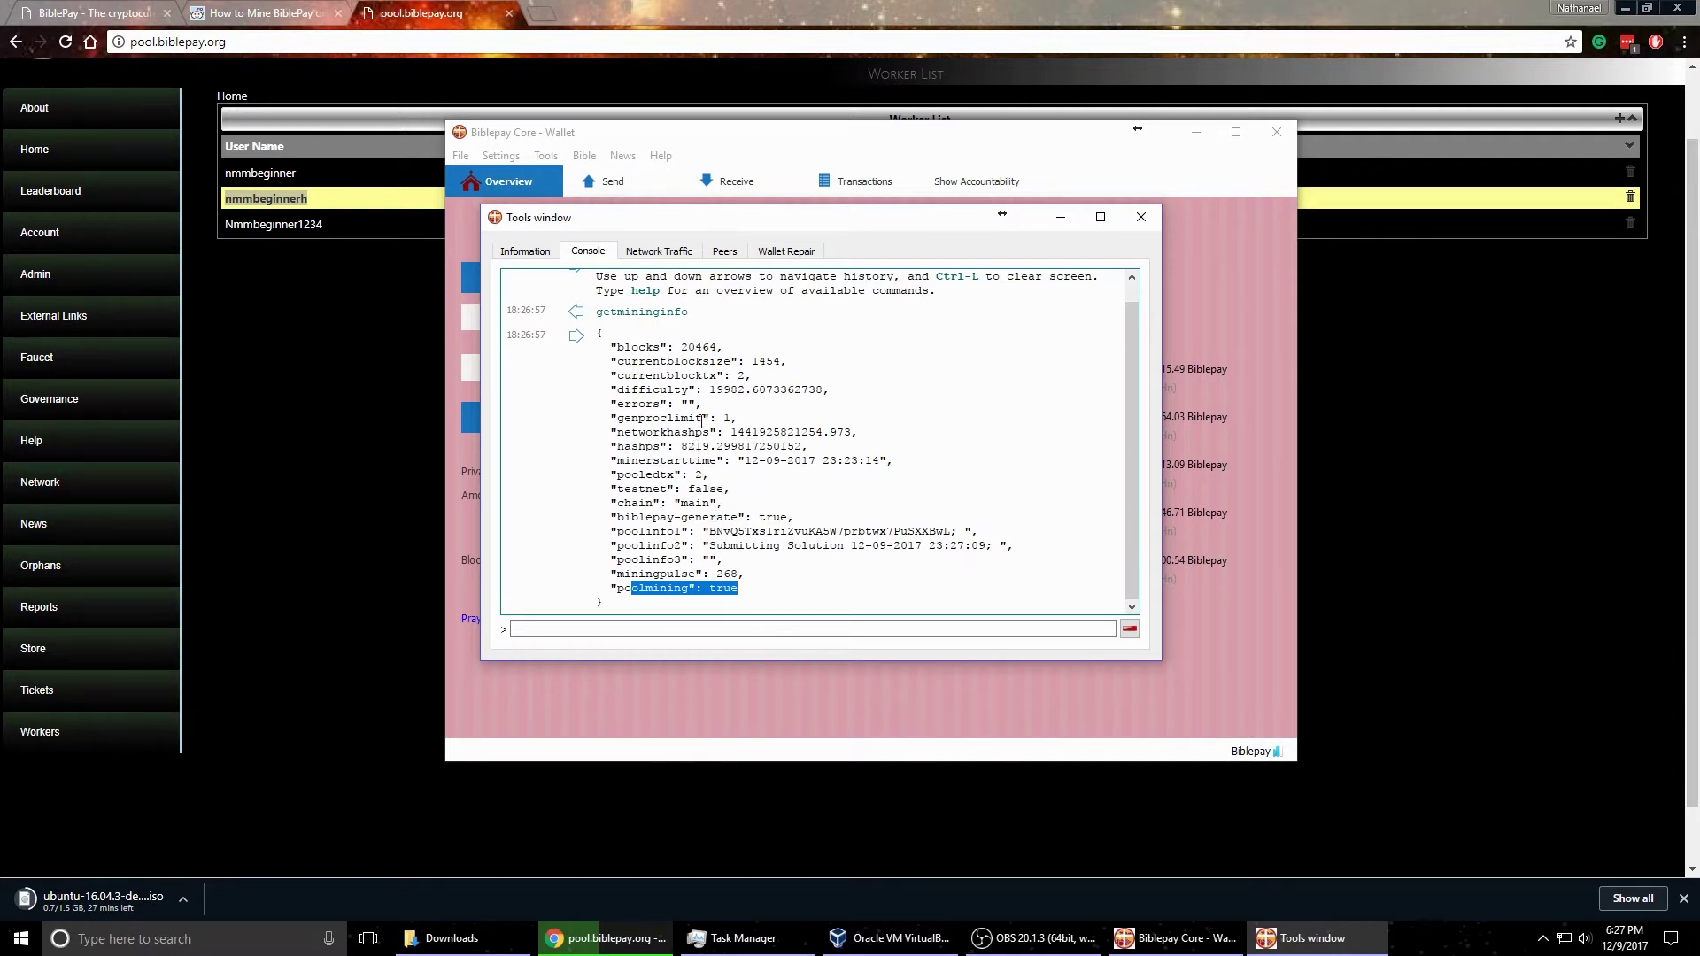
drag(722, 416, 736, 415)
triple_click(728, 416)
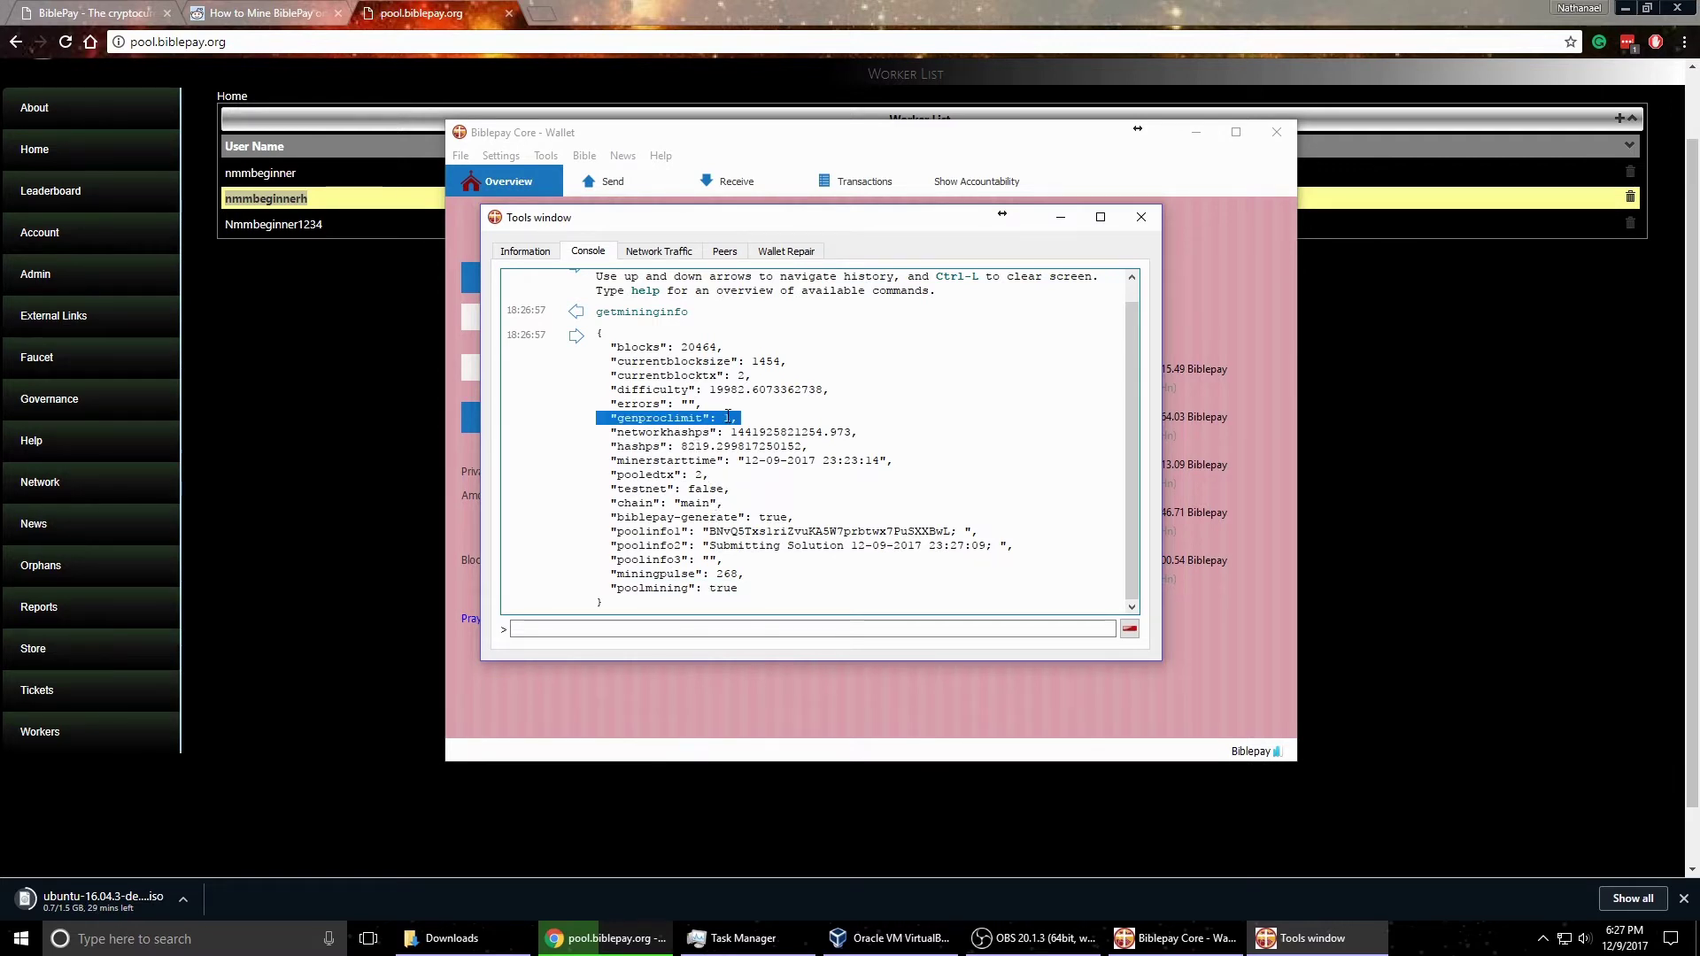
double_click(727, 417)
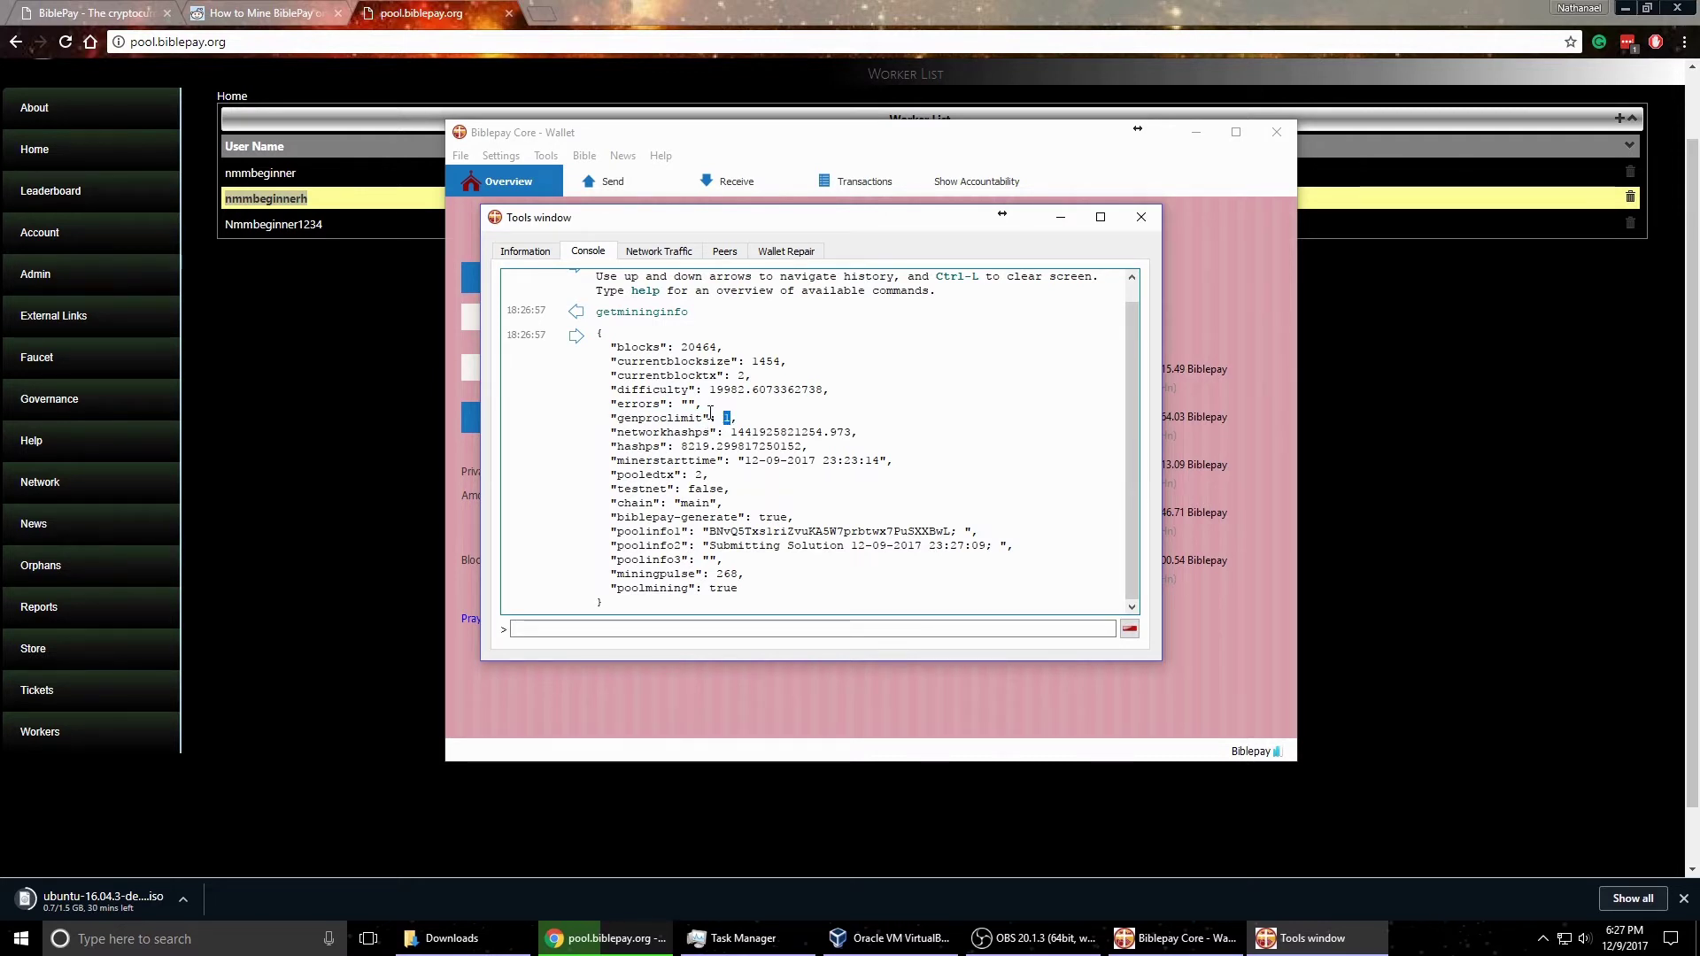
drag(659, 363, 767, 363)
click(665, 373)
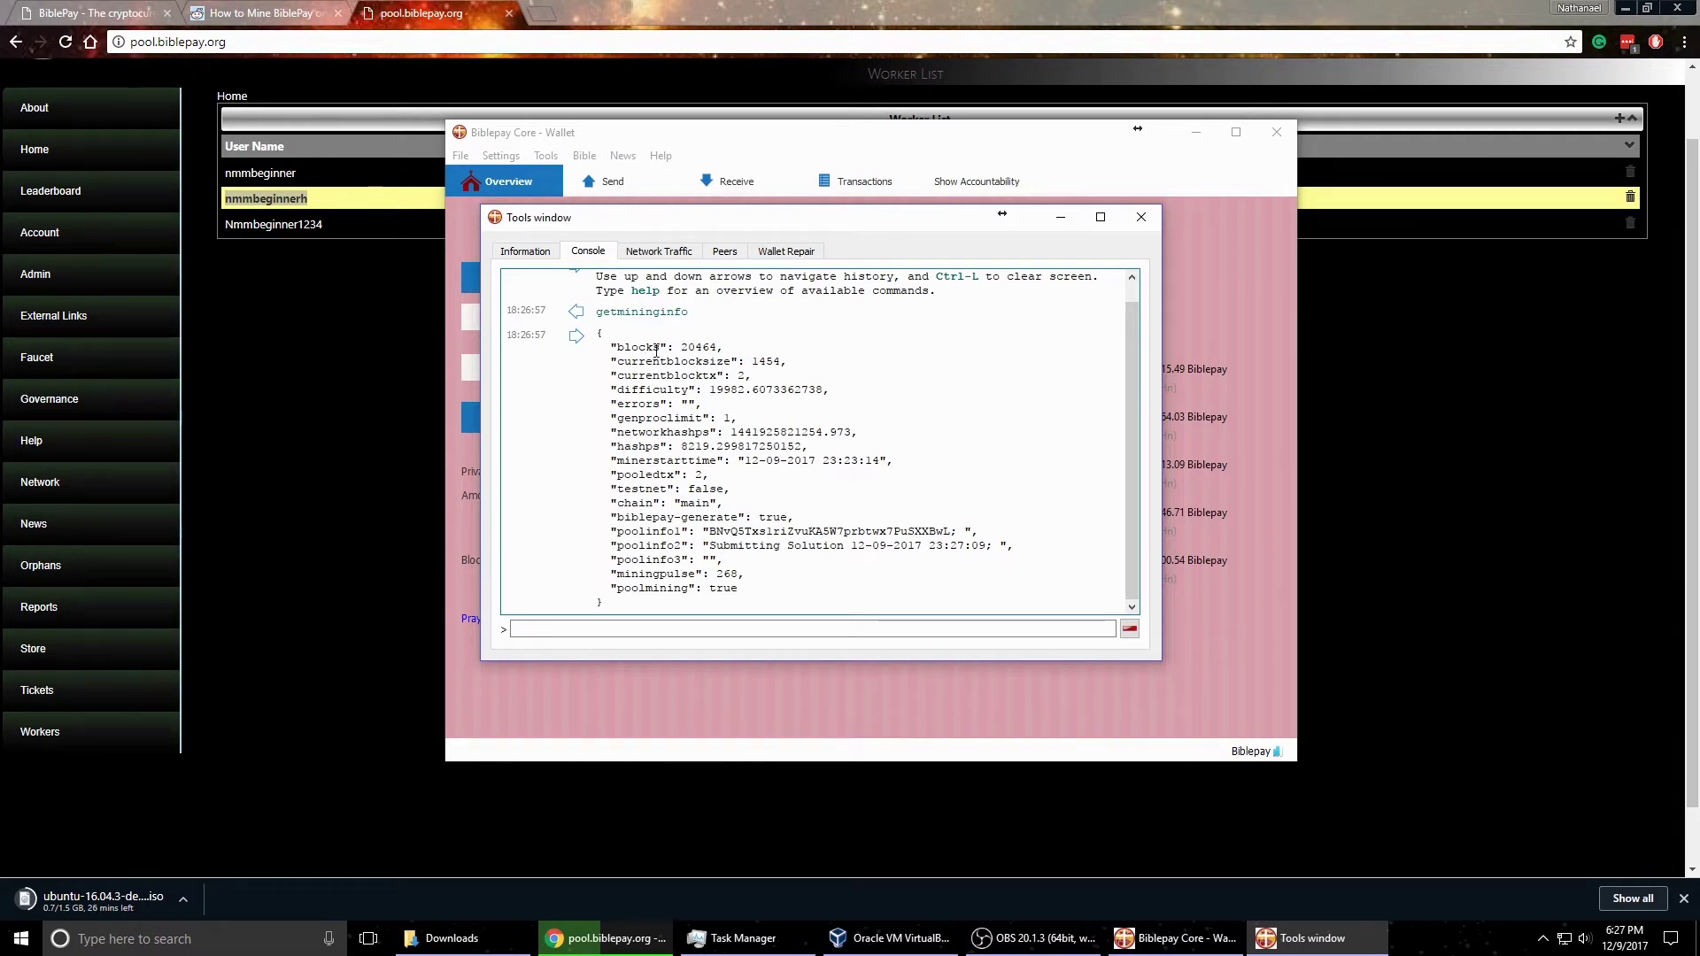
drag(661, 347, 731, 389)
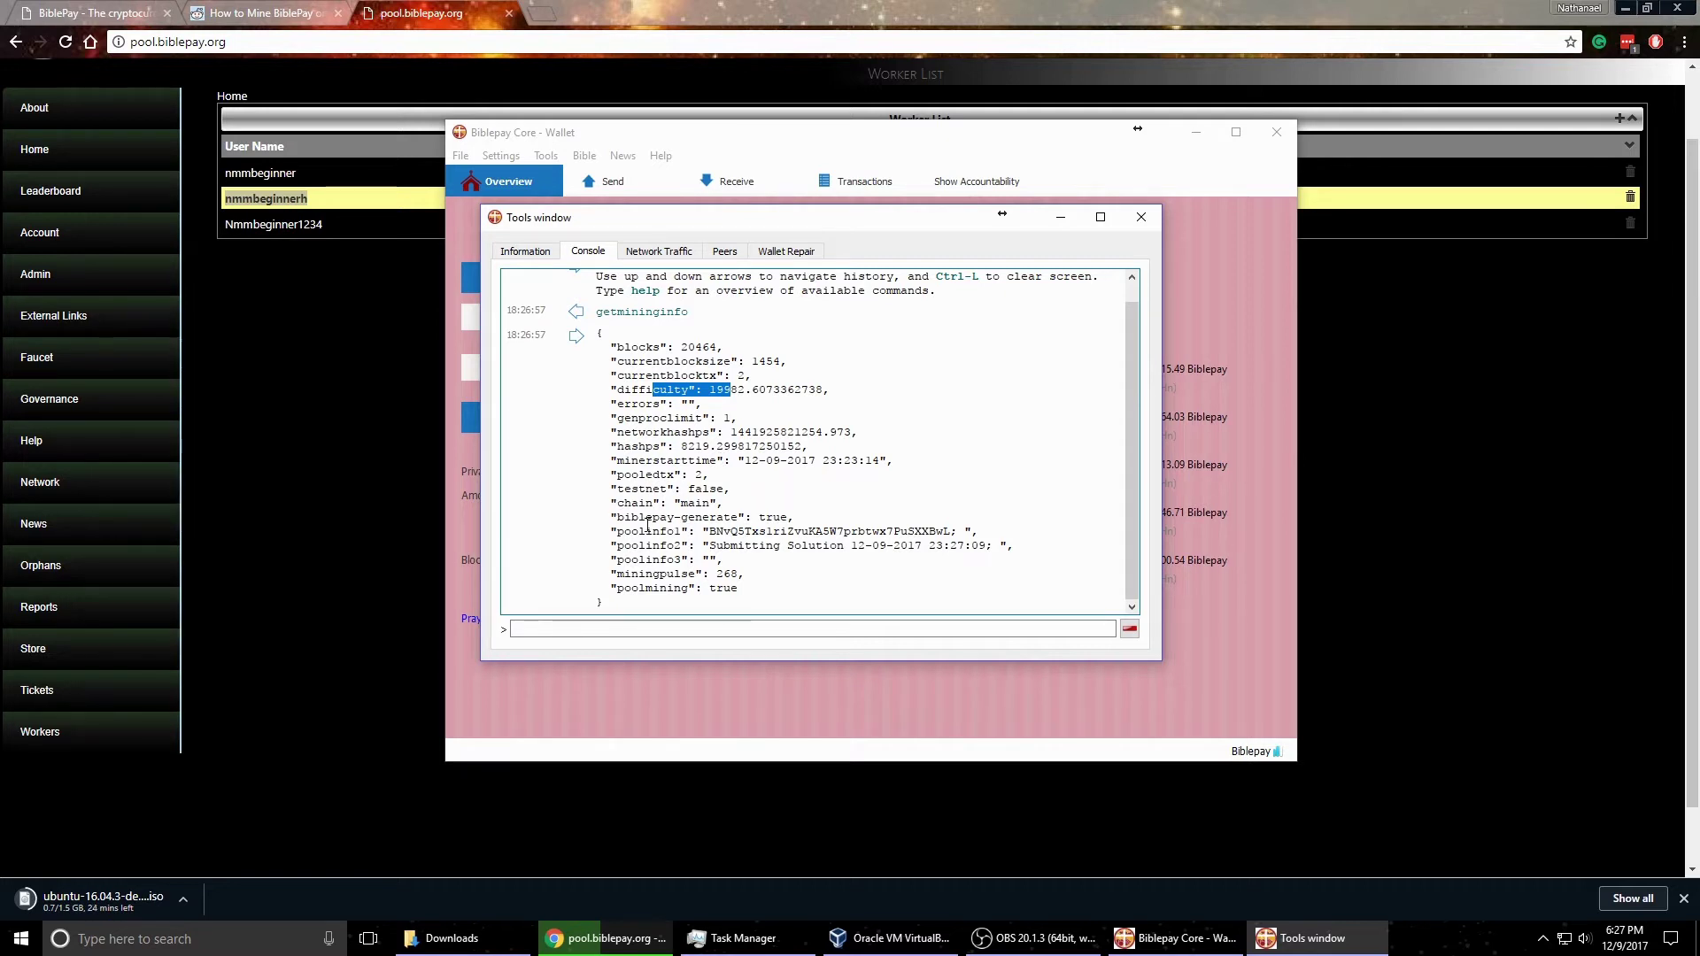
drag(702, 517, 797, 517)
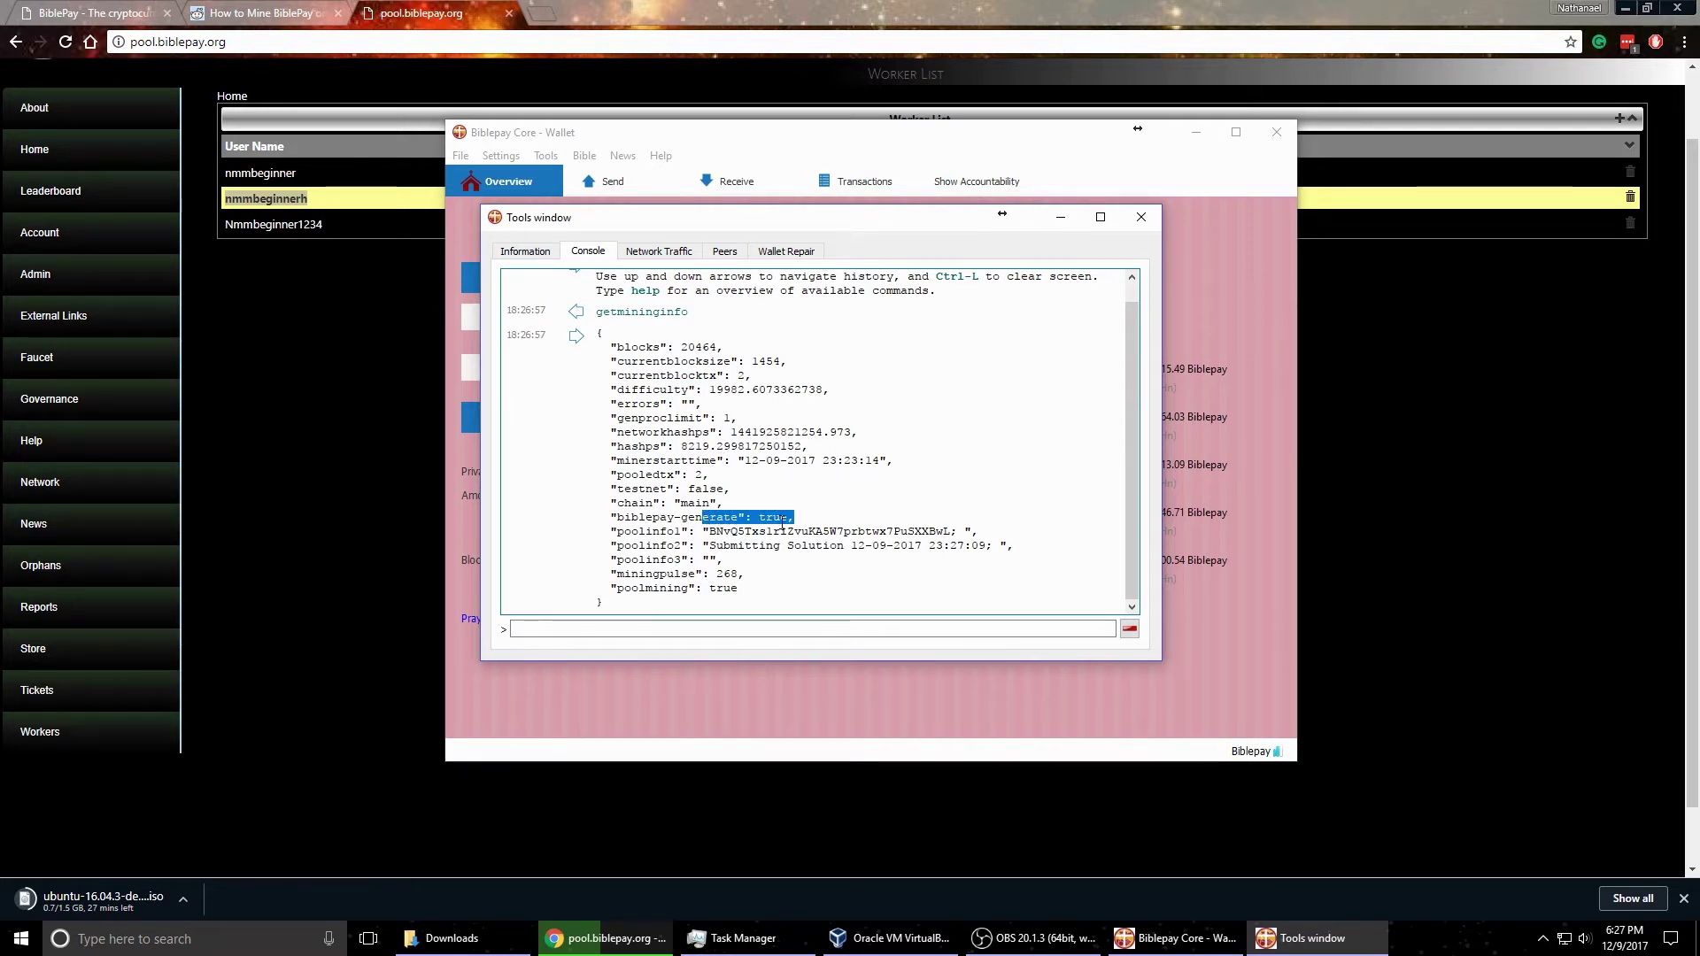
triple_click(779, 517)
double_click(776, 517)
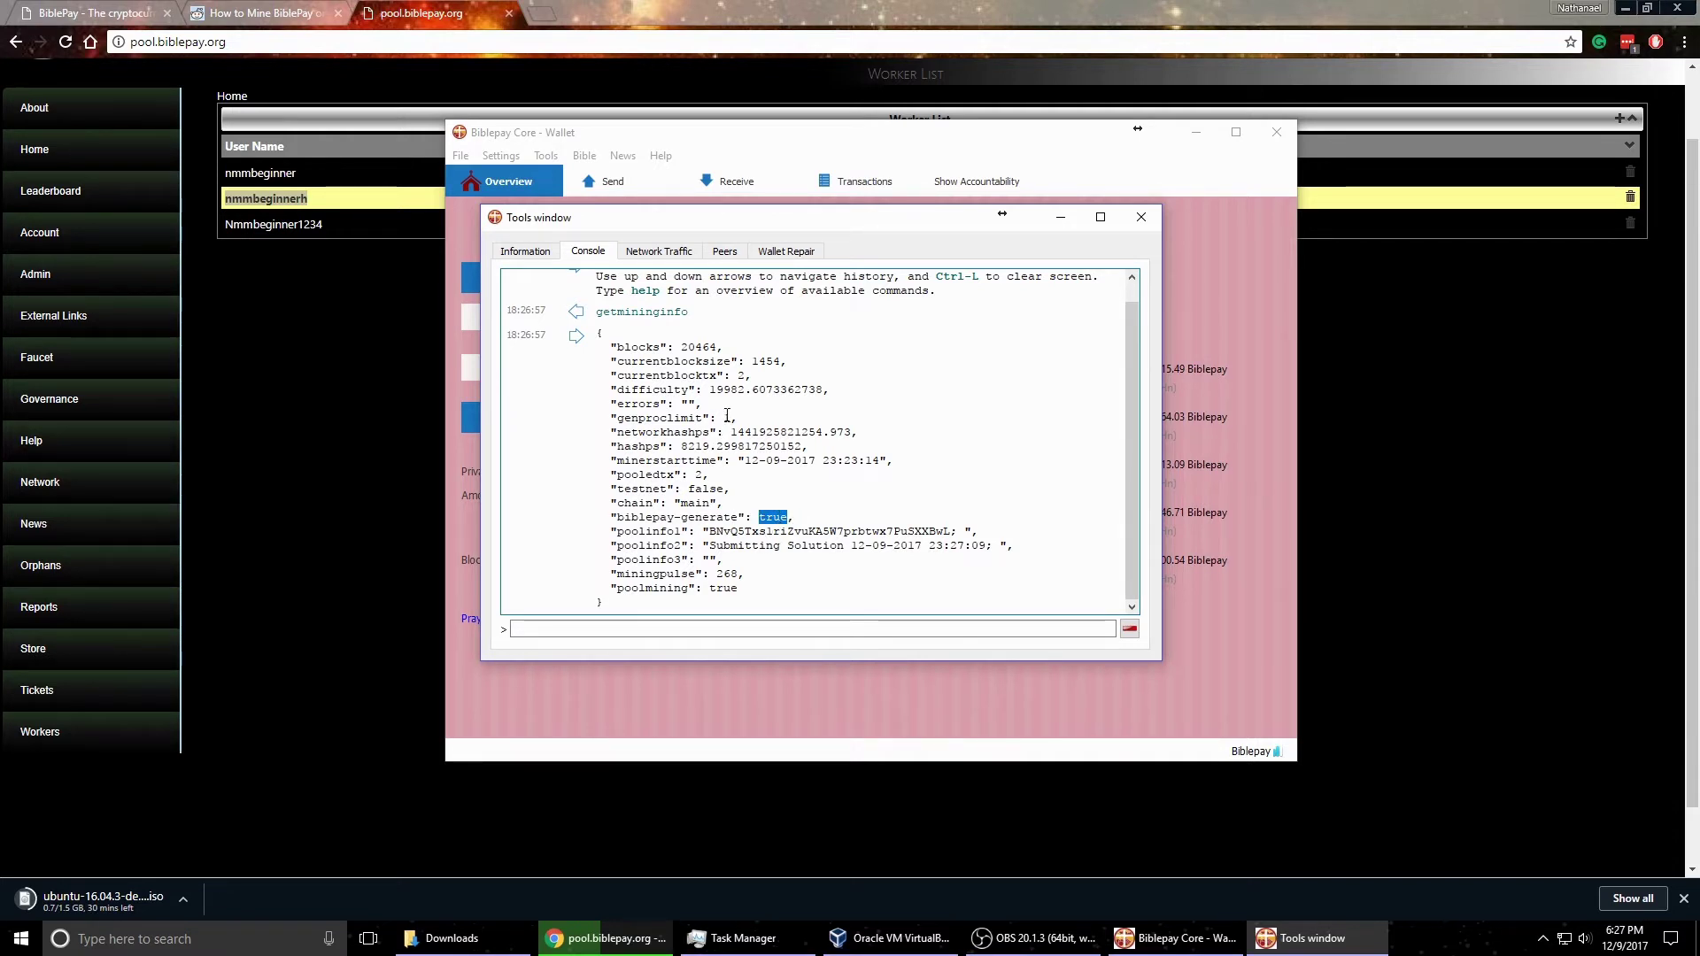
drag(724, 417, 738, 413)
click(633, 628)
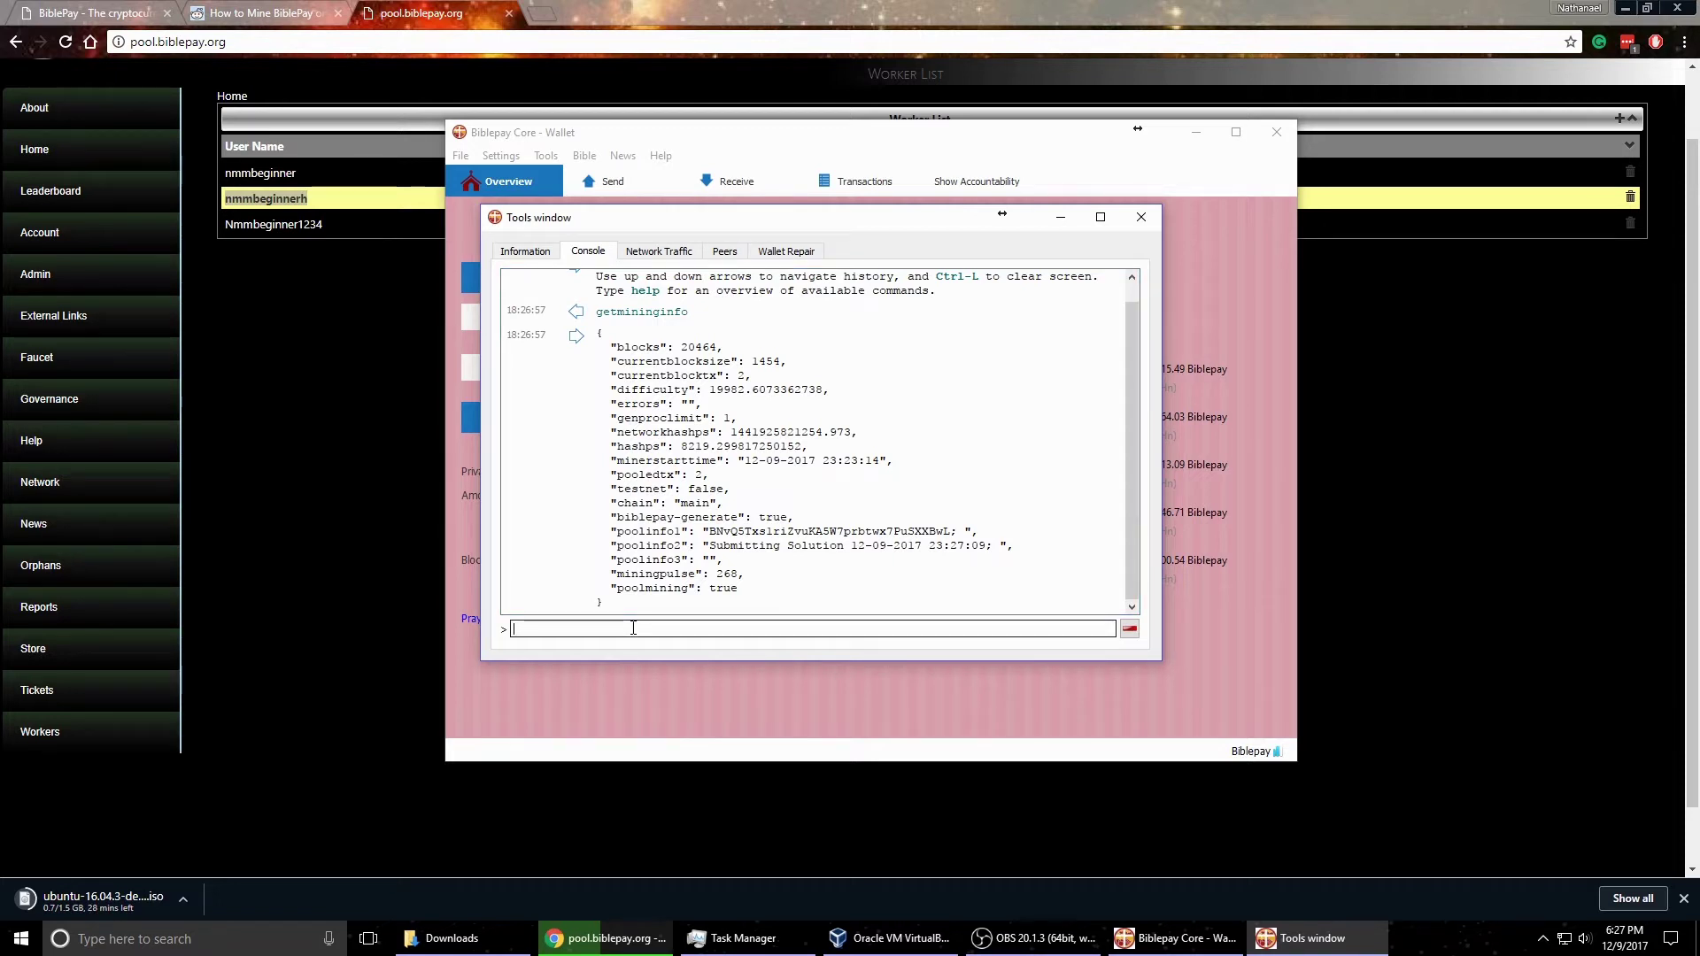
text(set)
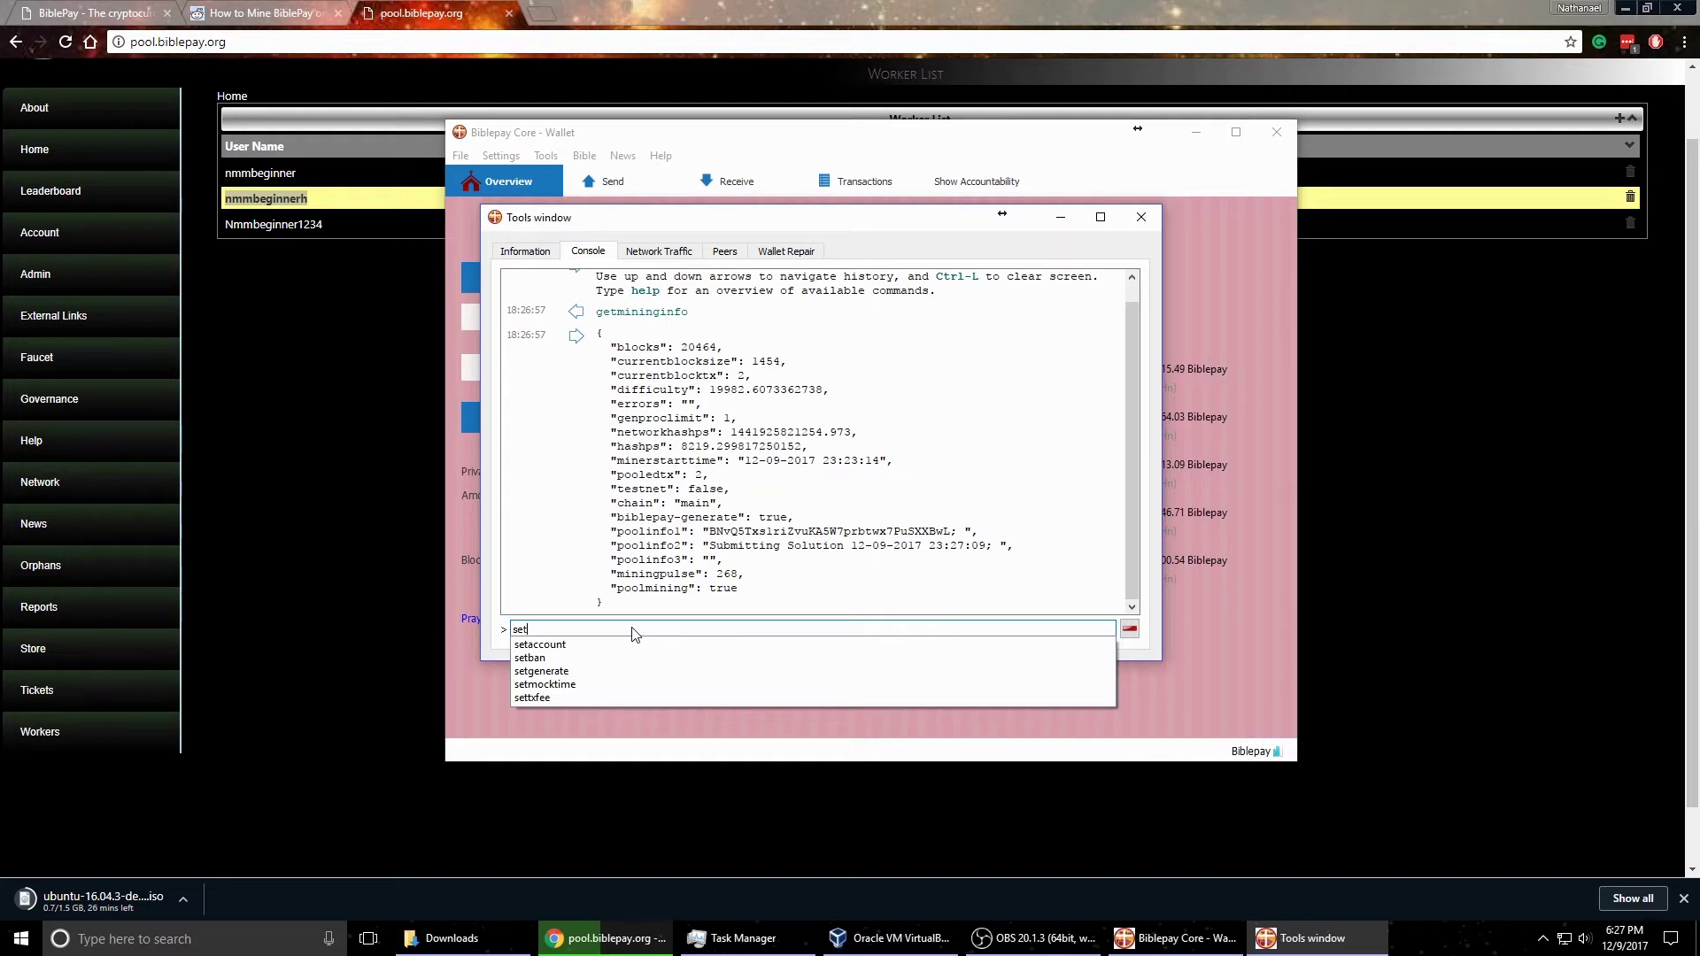
Run setgenerate true 5, then rerun getmininginfo to confirm genproclimit 5 at about 21534 hashps.
key(Down)
key(Down)
key(Down)
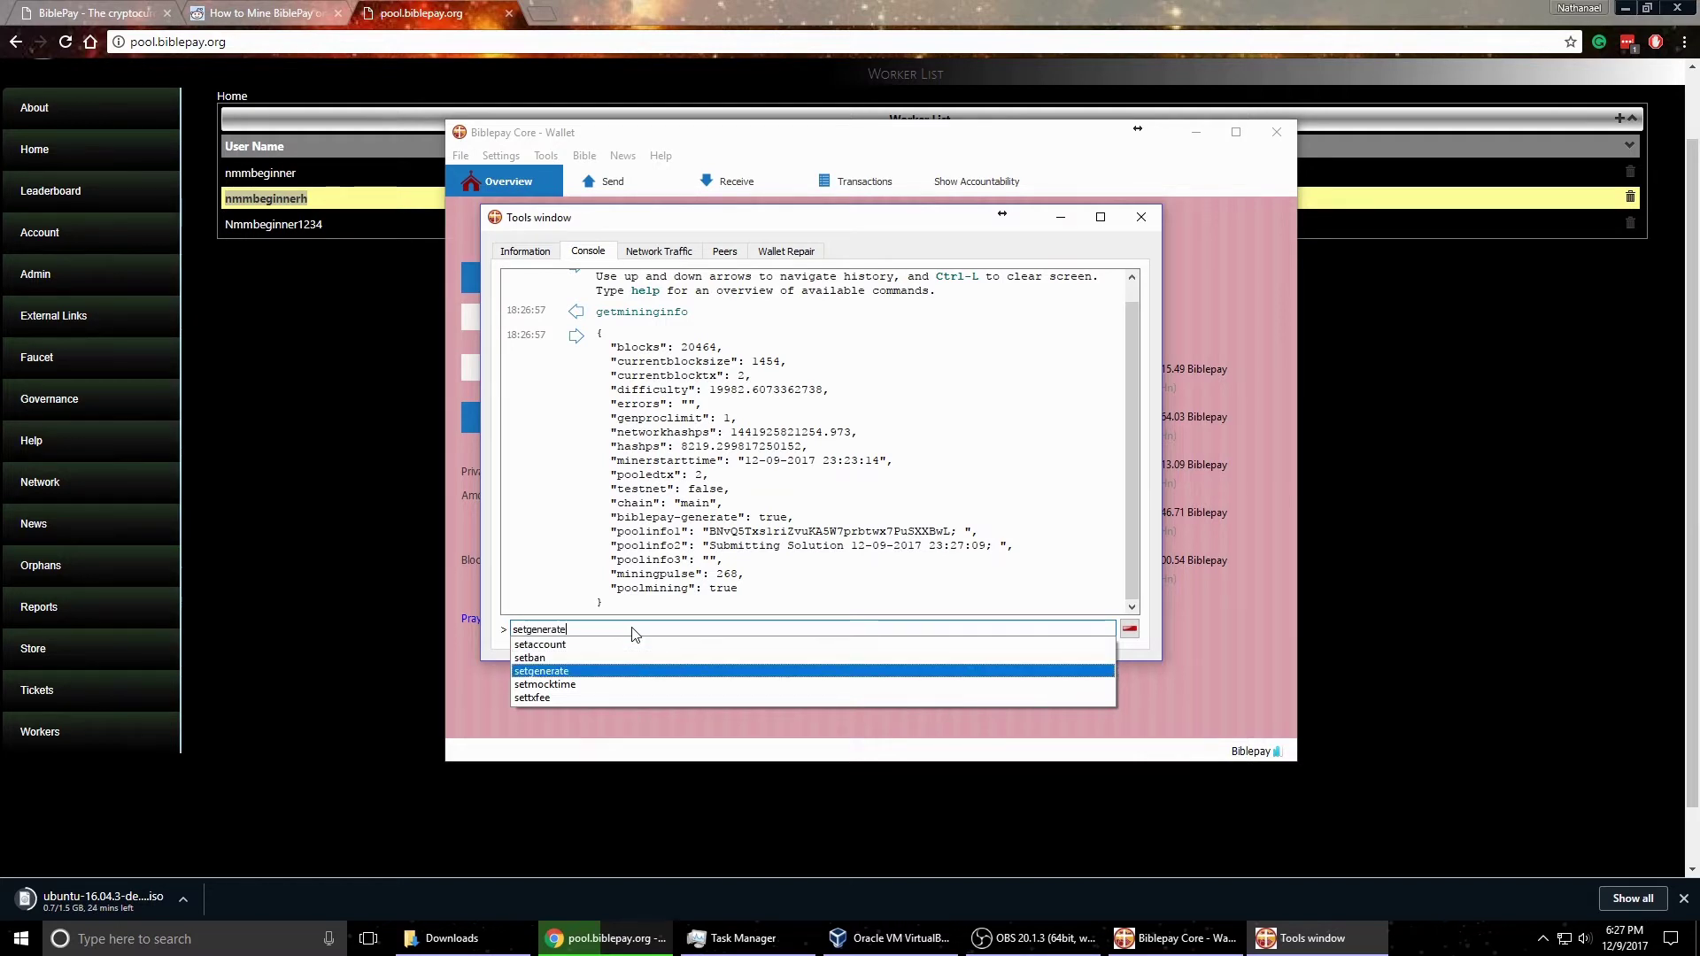
text(t)
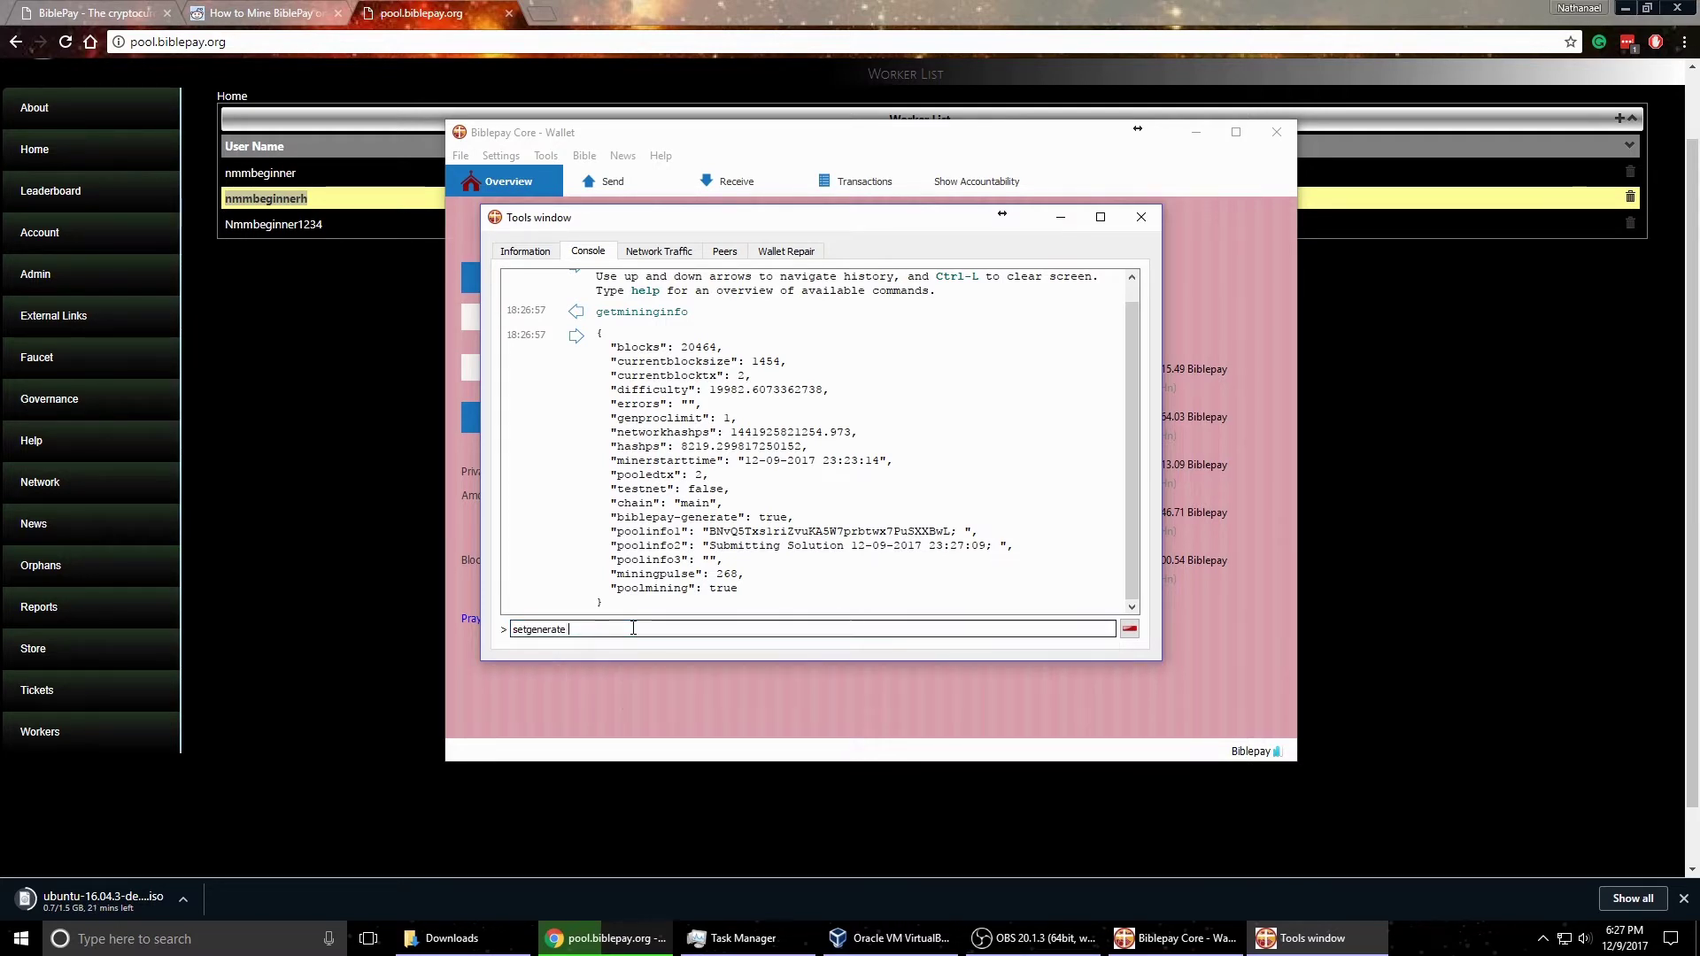
text(rue)
text(5)
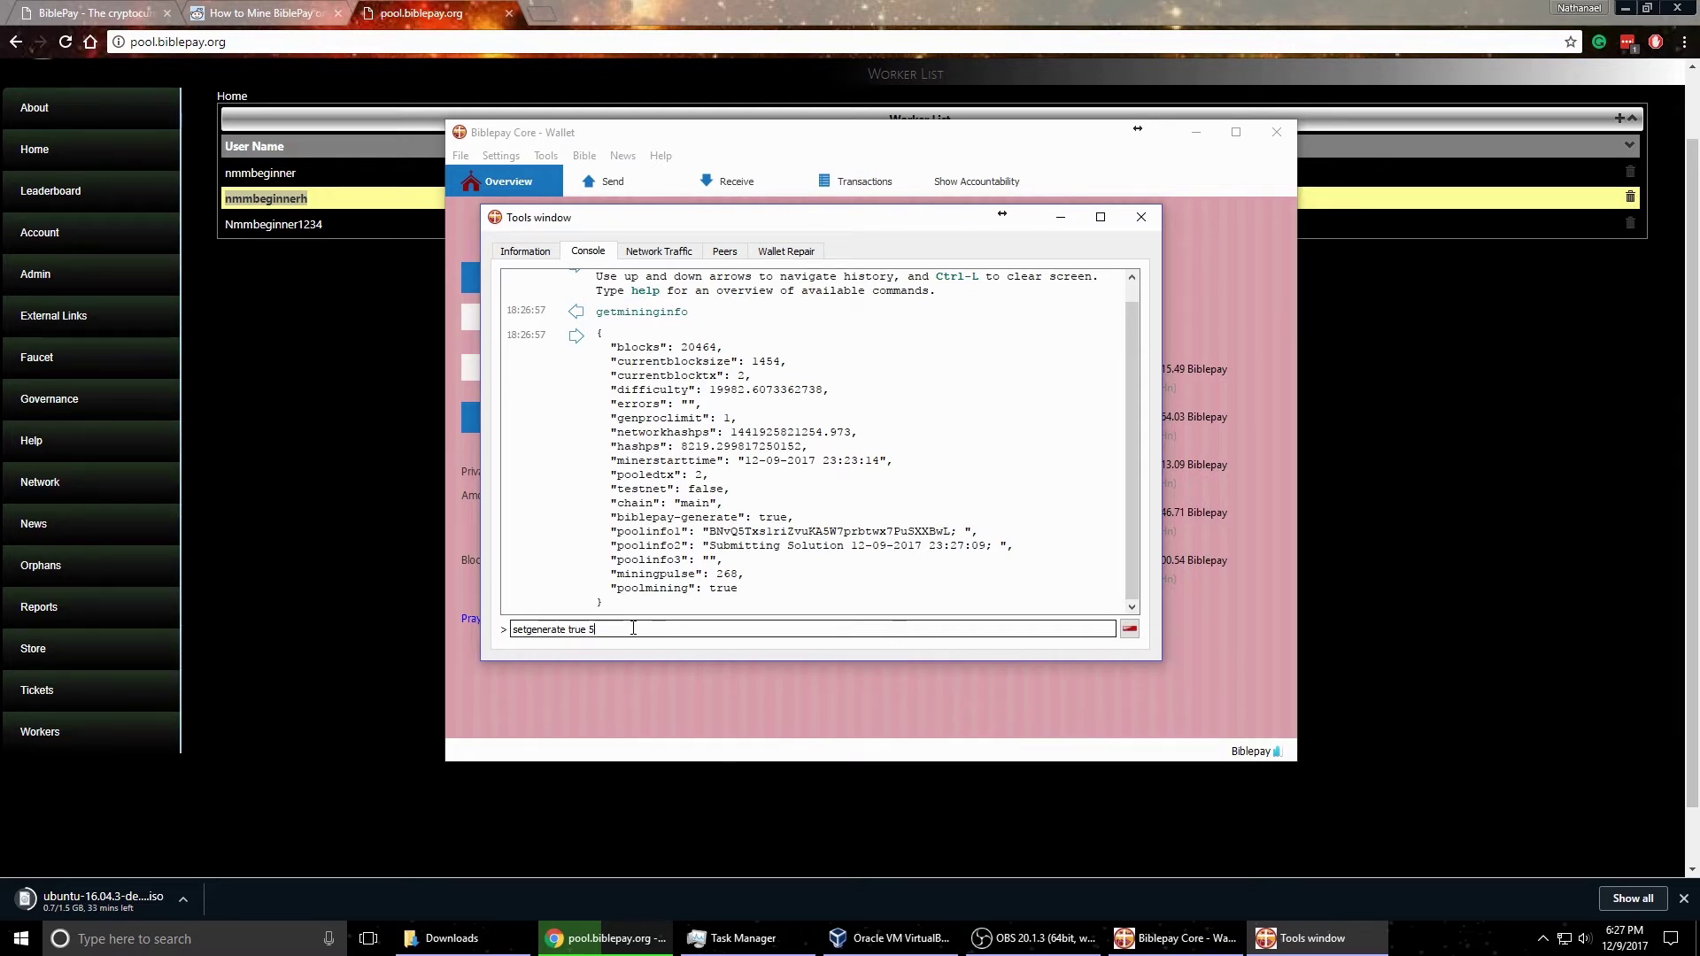
key(Return)
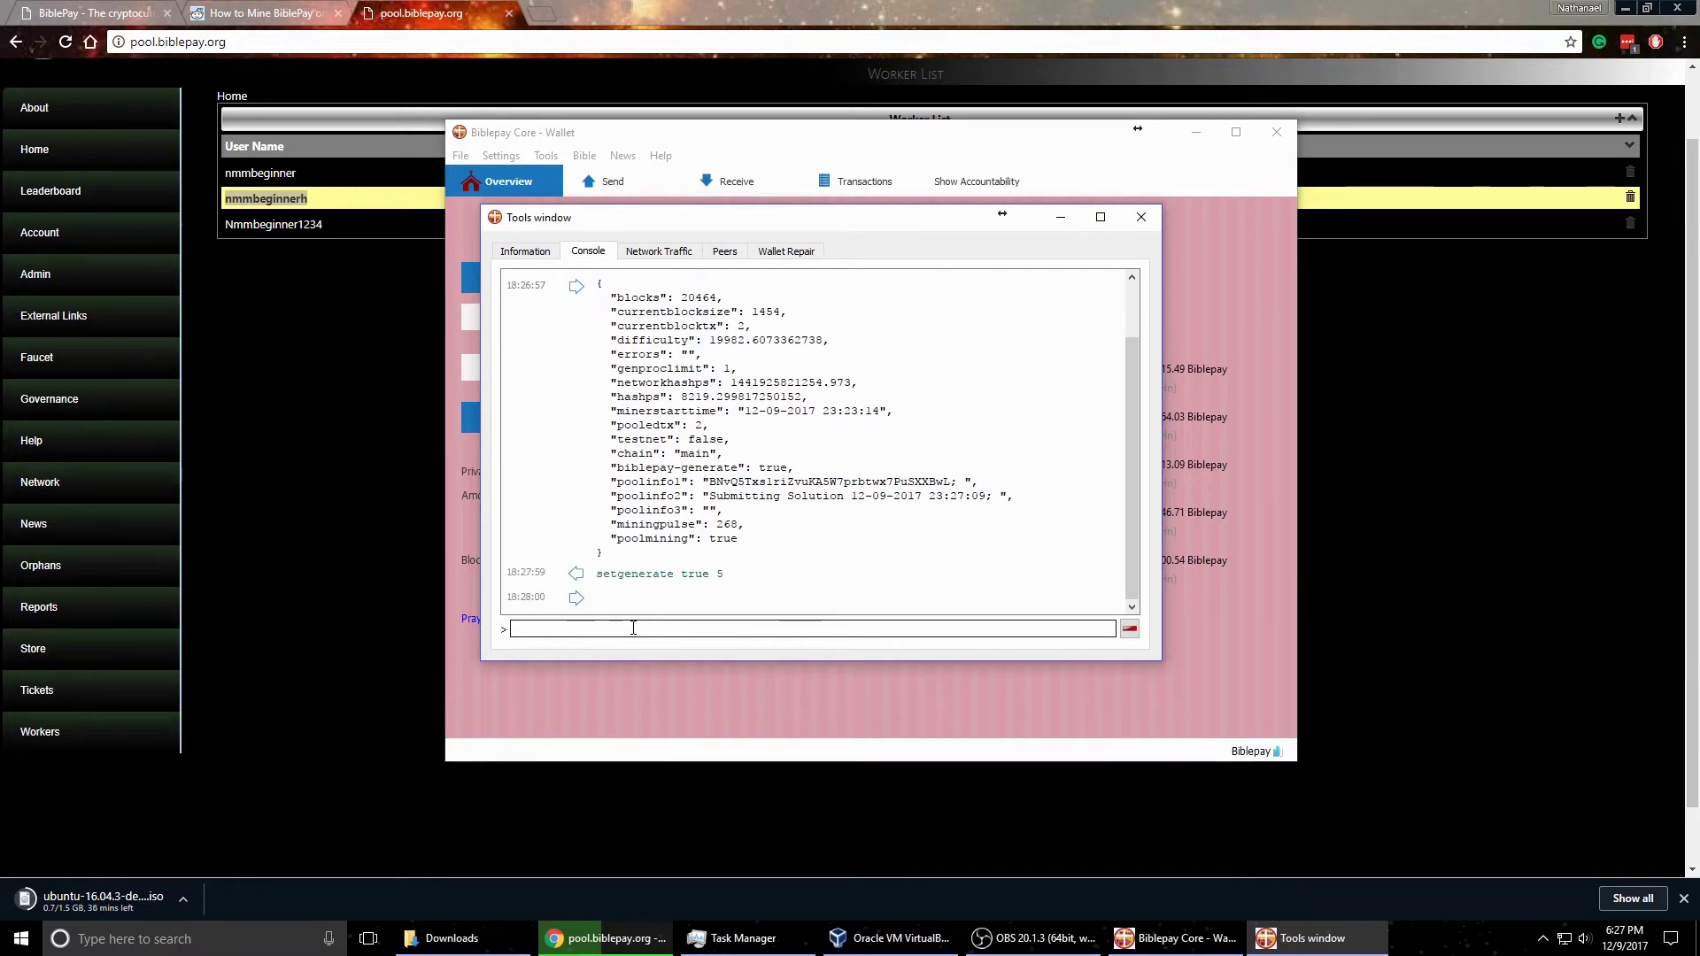
key(Up)
key(Up)
key(Return)
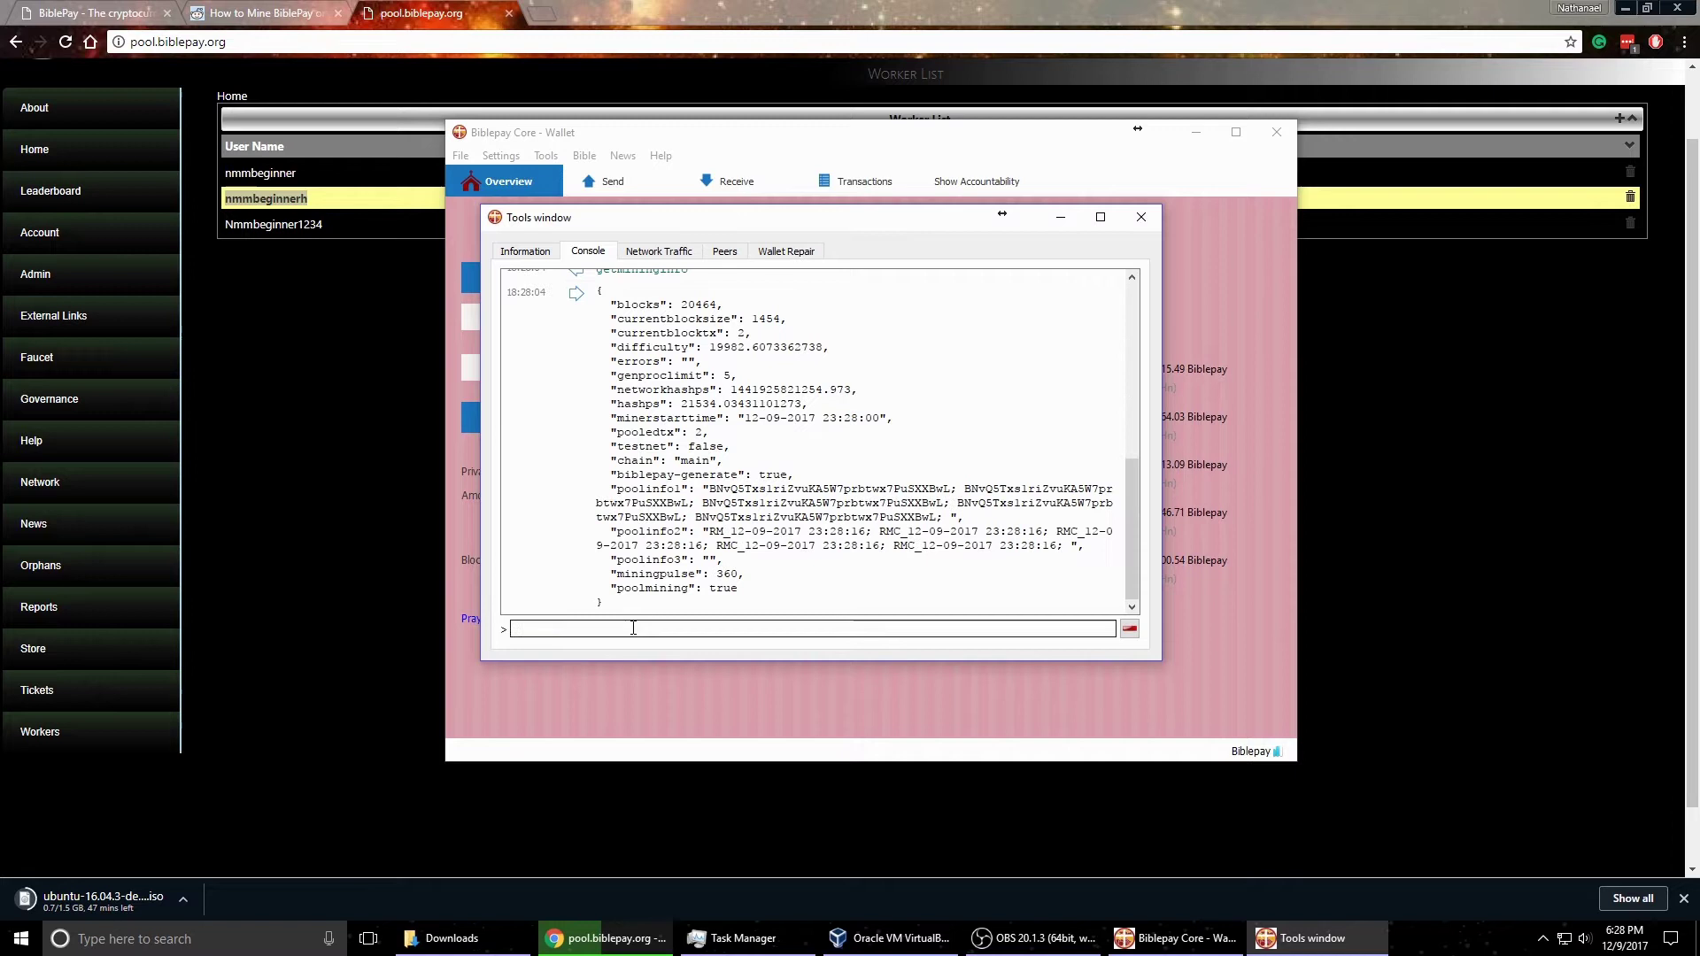
double_click(727, 376)
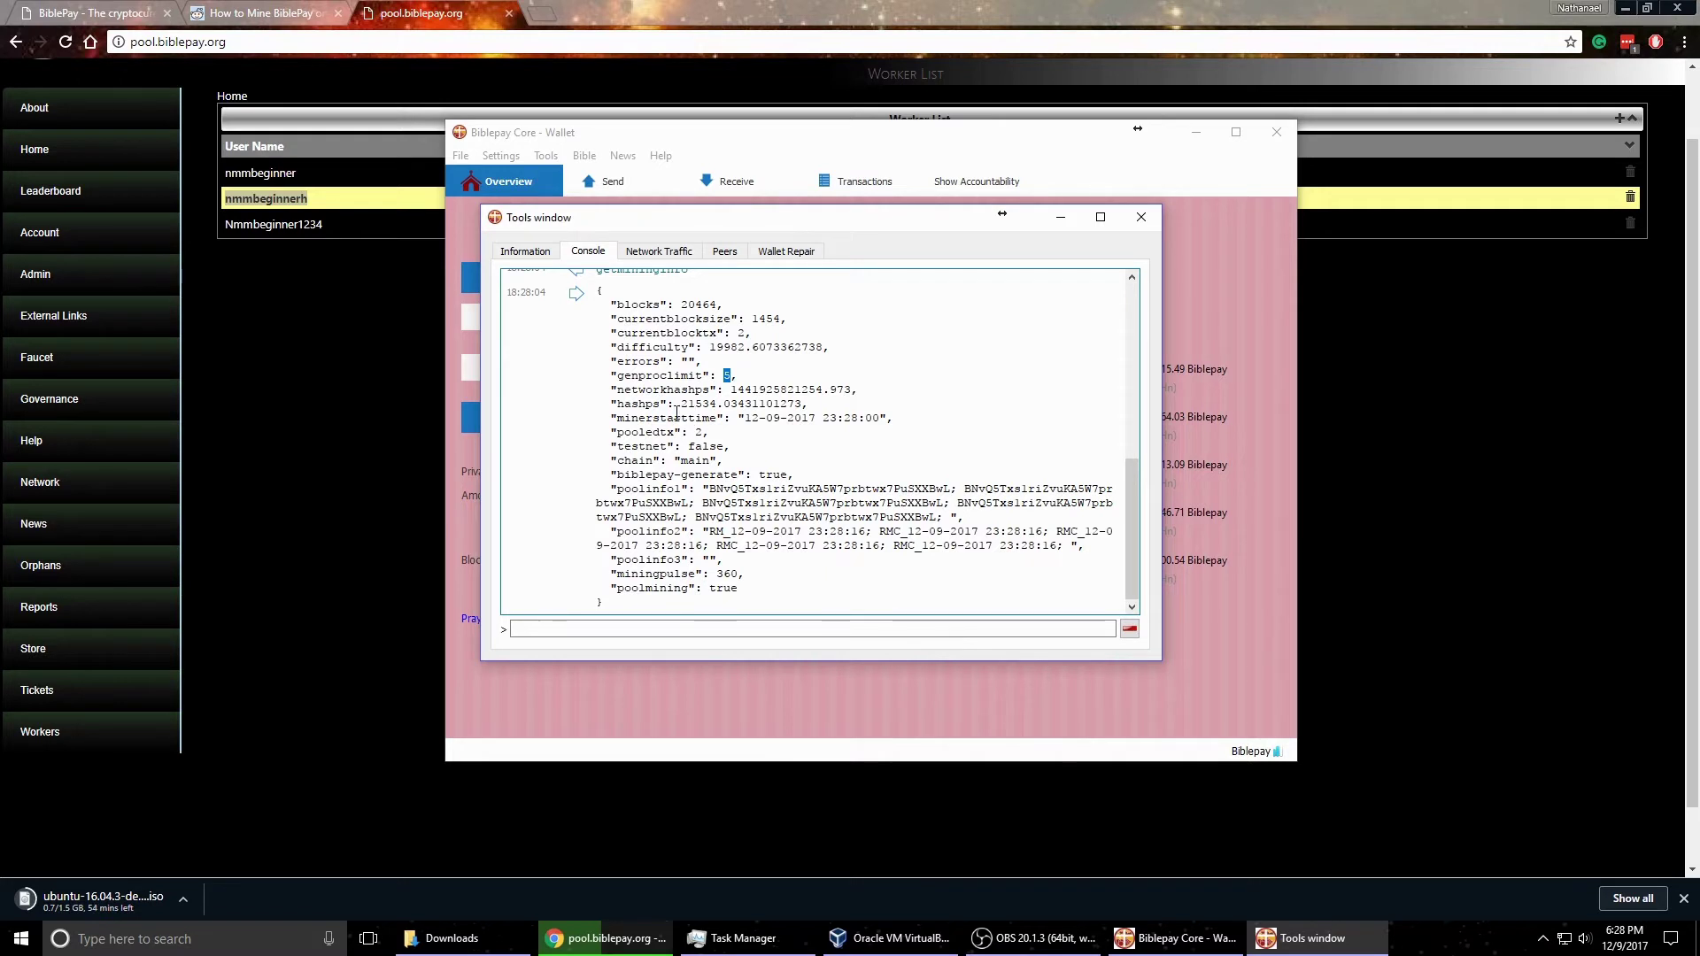
drag(625, 404, 688, 408)
click(802, 405)
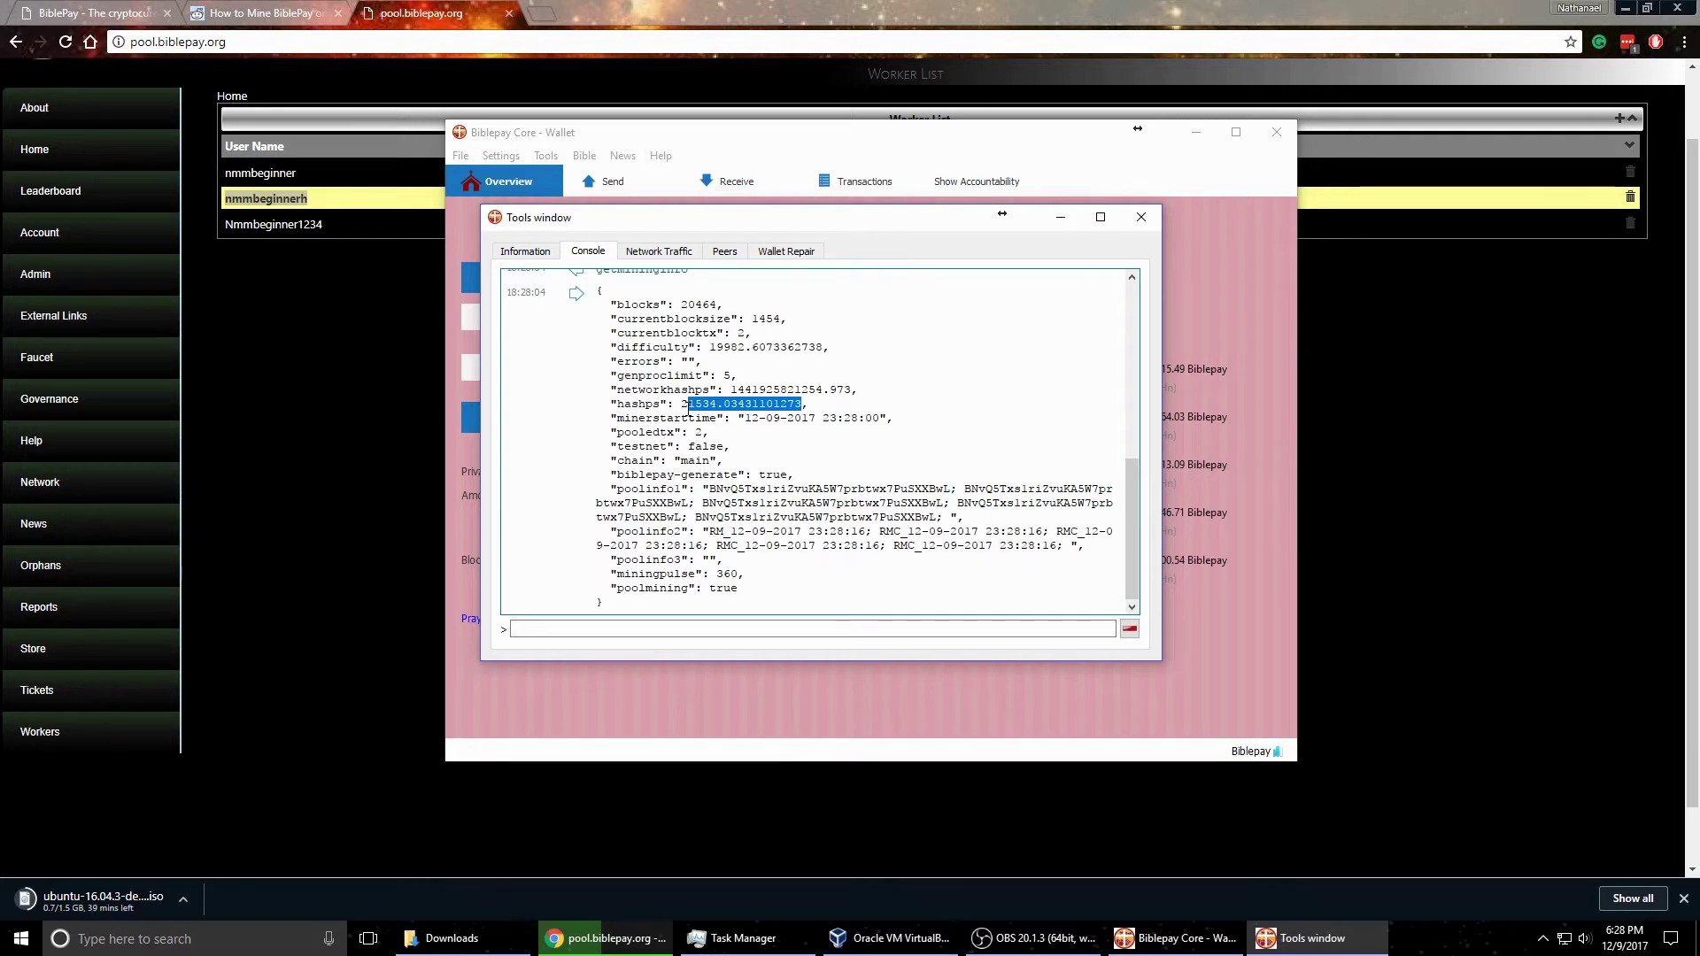
click(682, 404)
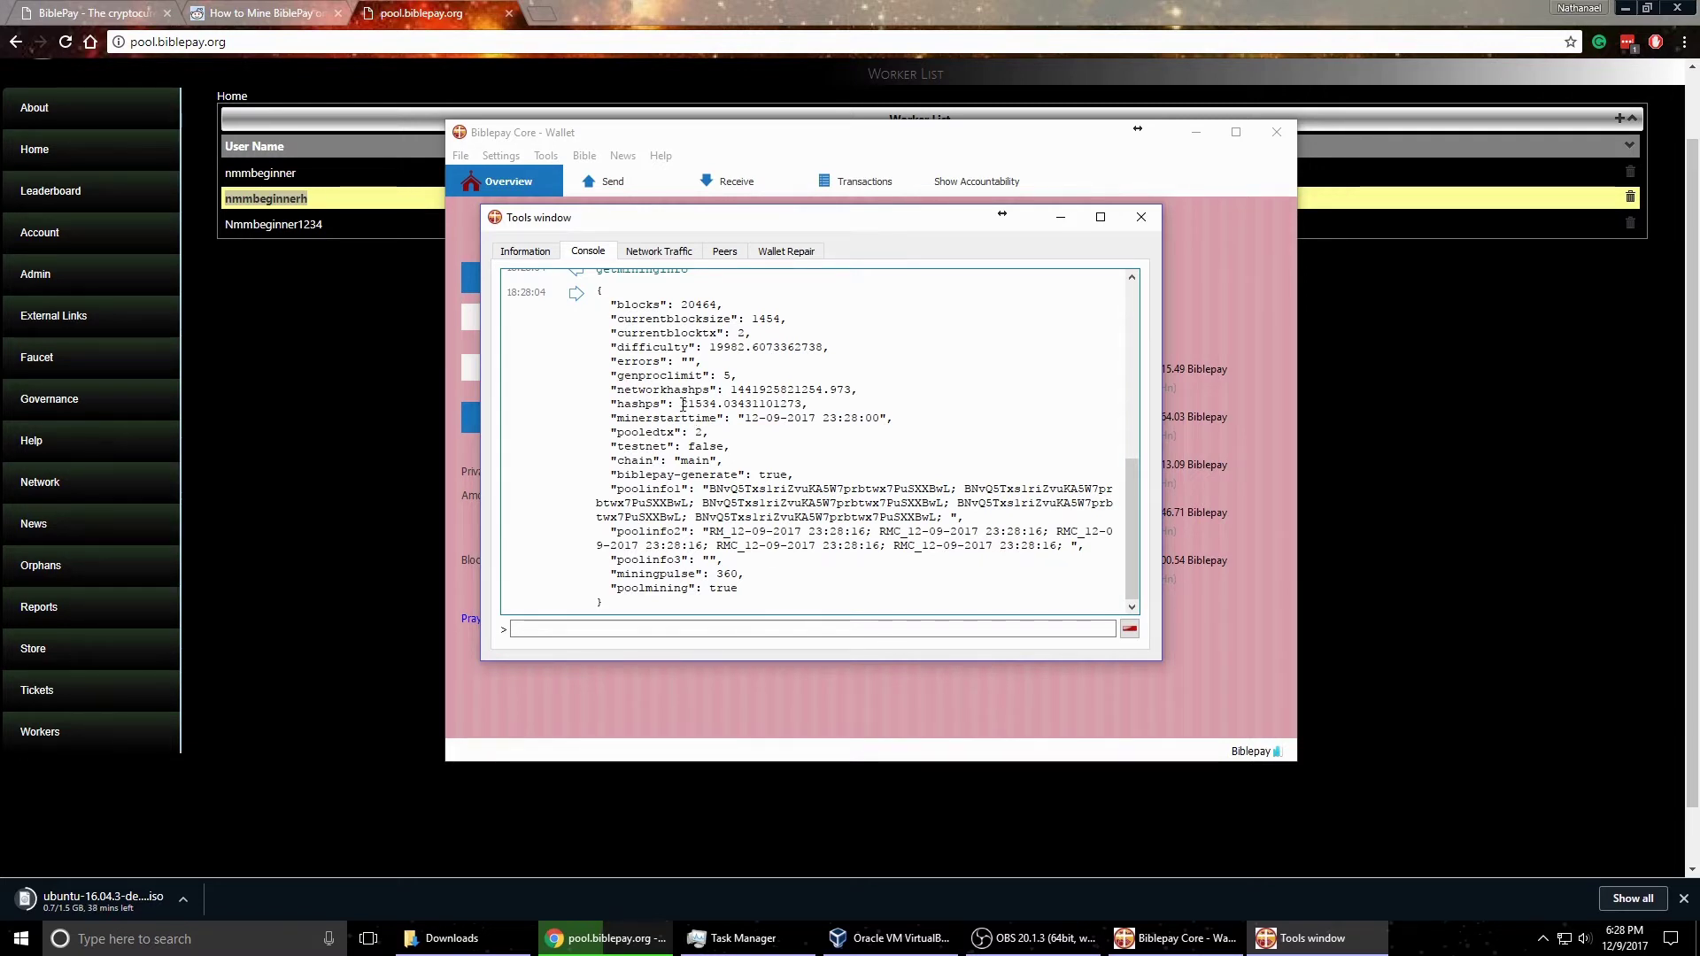
mouse_move(683, 405)
mouse_down()
mouse_move(706, 406)
mouse_move(691, 407)
mouse_up()
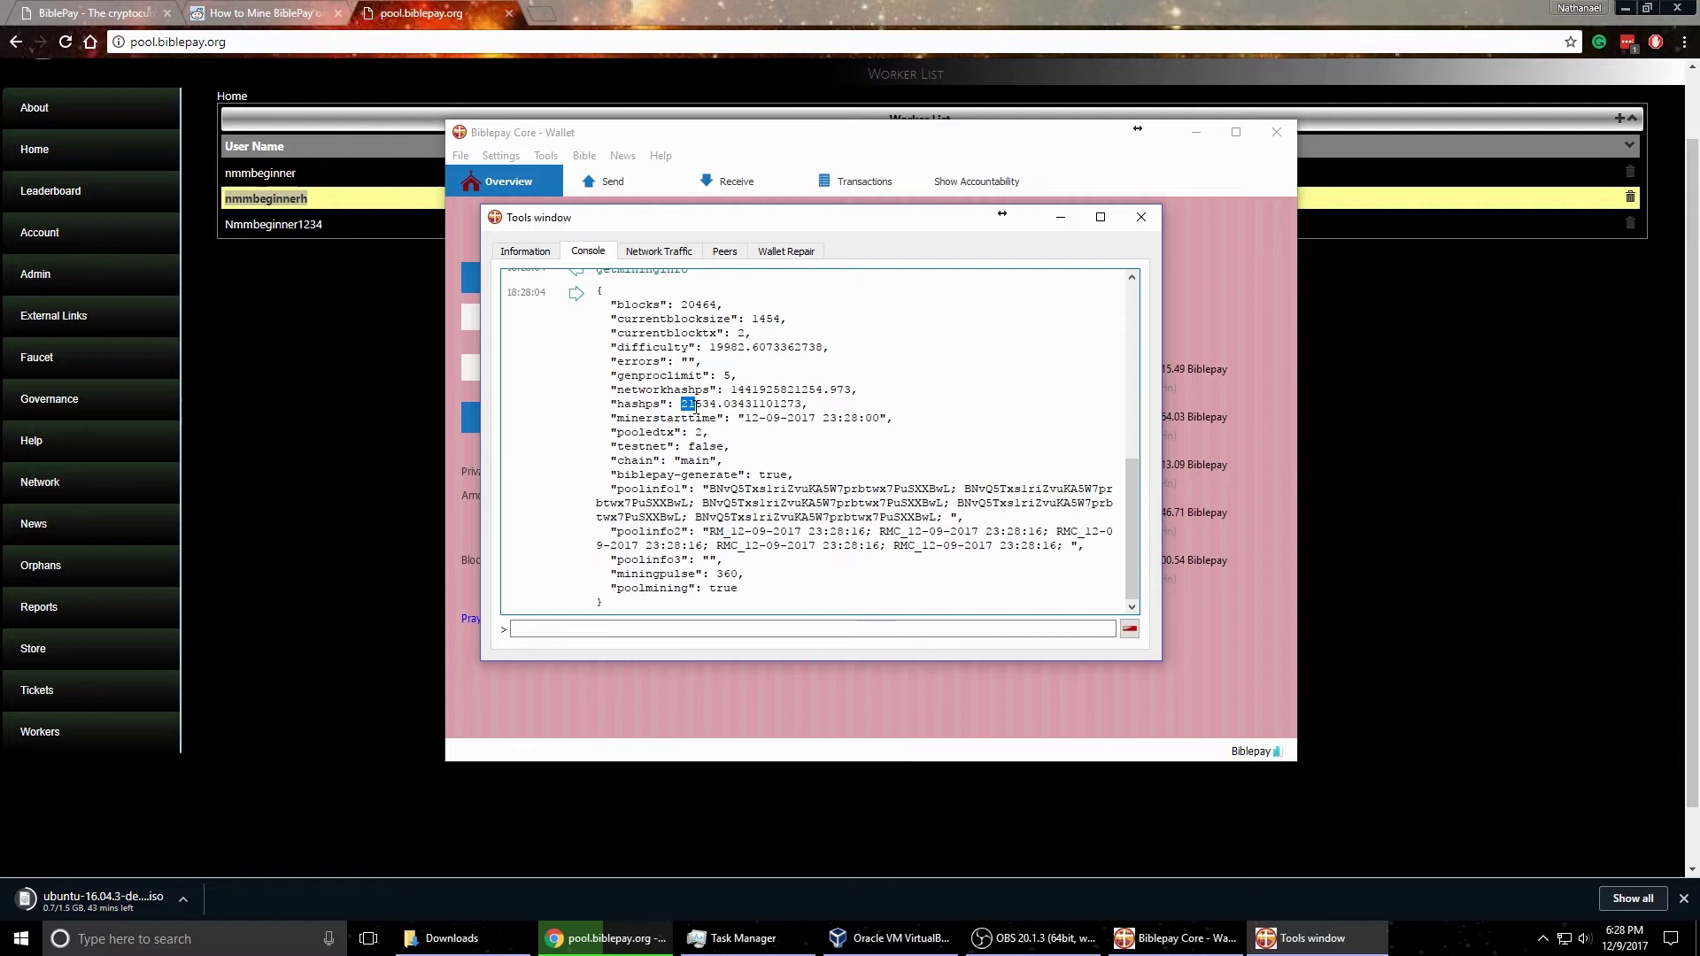
mouse_move(695, 406)
mouse_down()
mouse_move(728, 405)
mouse_move(685, 413)
mouse_up()
click(763, 420)
drag(705, 404, 752, 389)
click(699, 412)
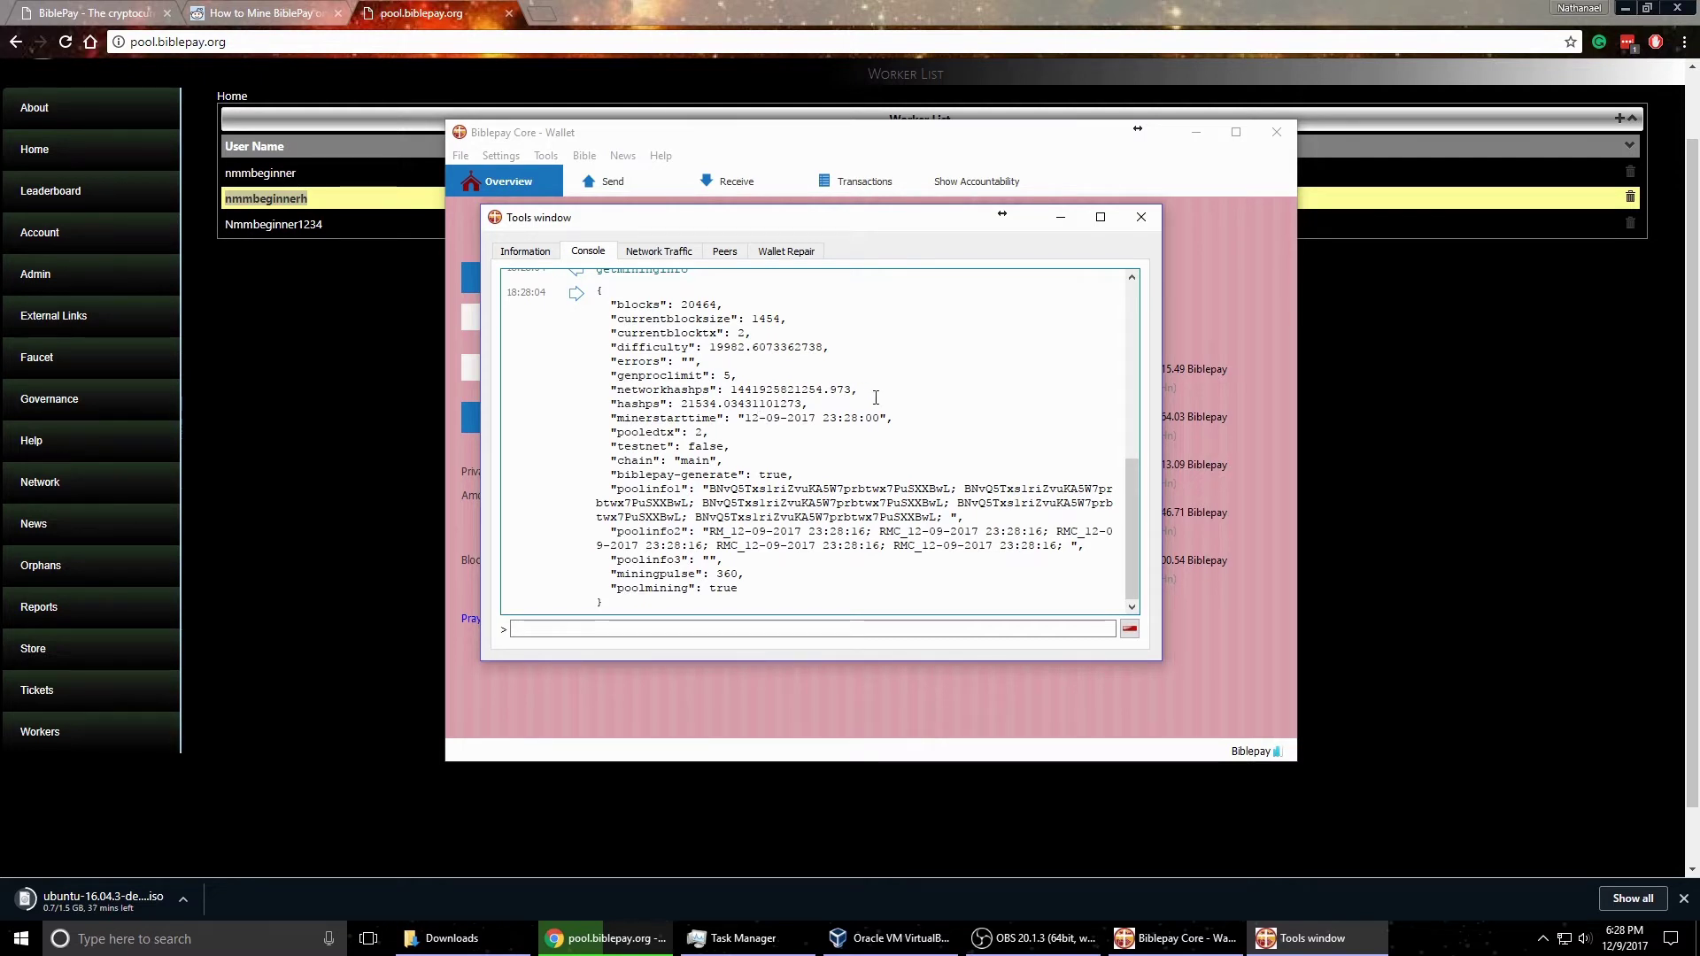
drag(875, 398, 831, 392)
click(775, 412)
click(753, 416)
click(664, 253)
click(593, 256)
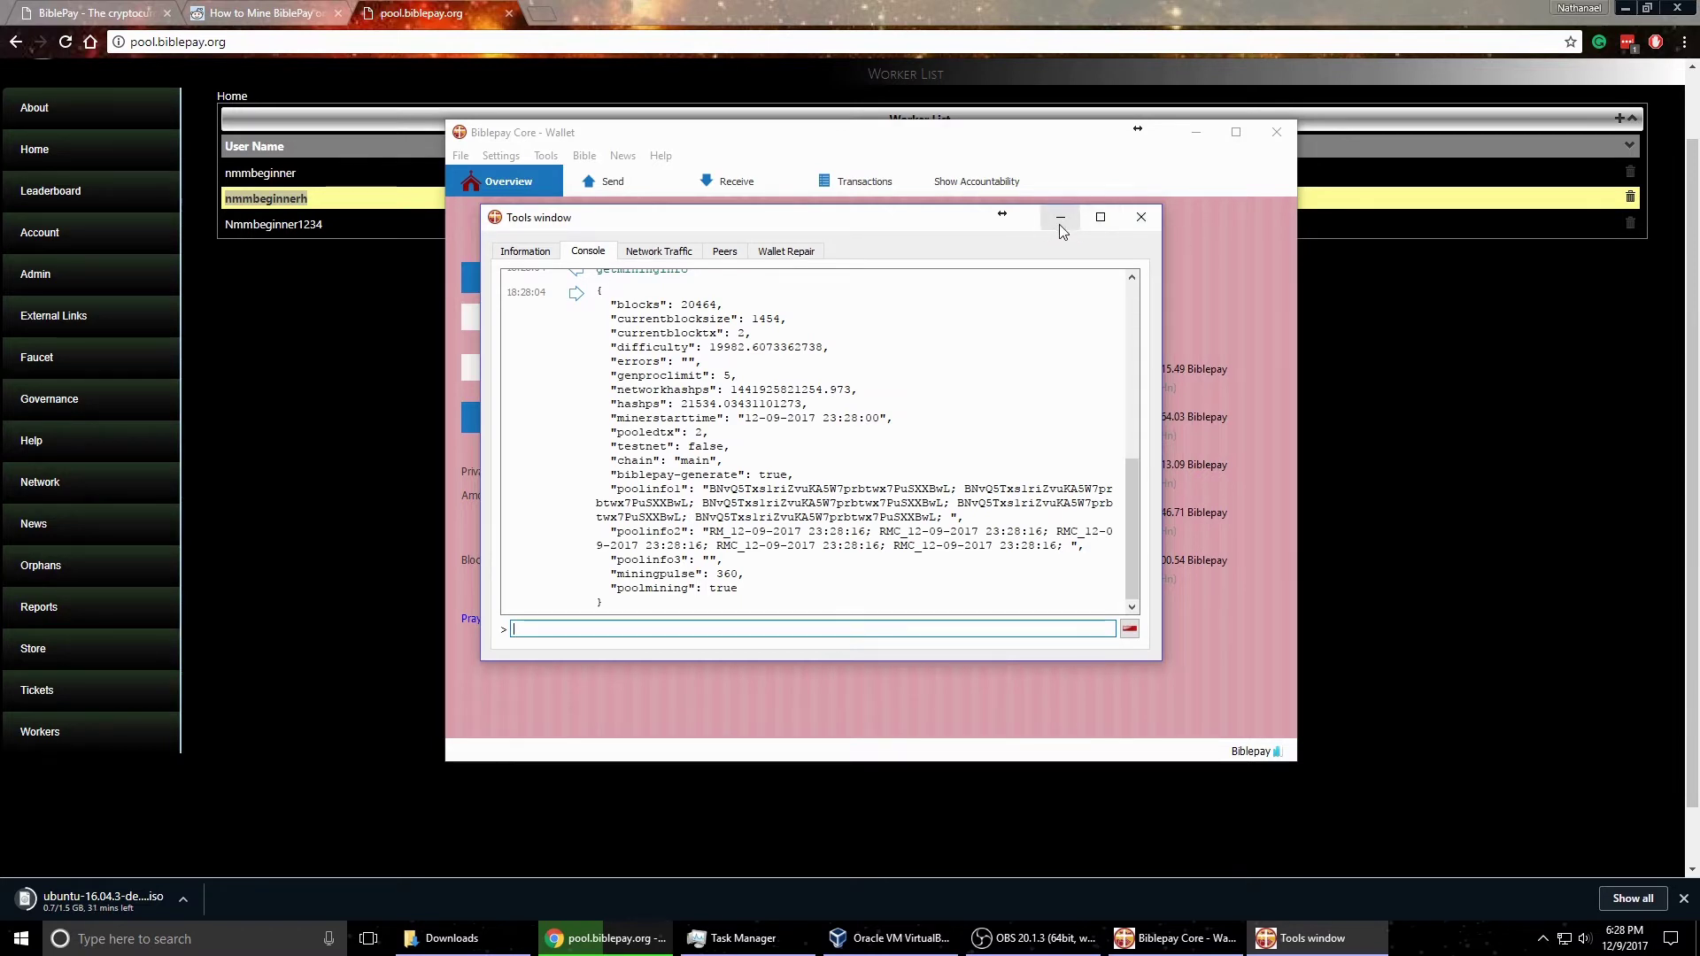
Close the debug console, briefly minimize the wallet to view the pool worker list, then restore it.
click(1129, 223)
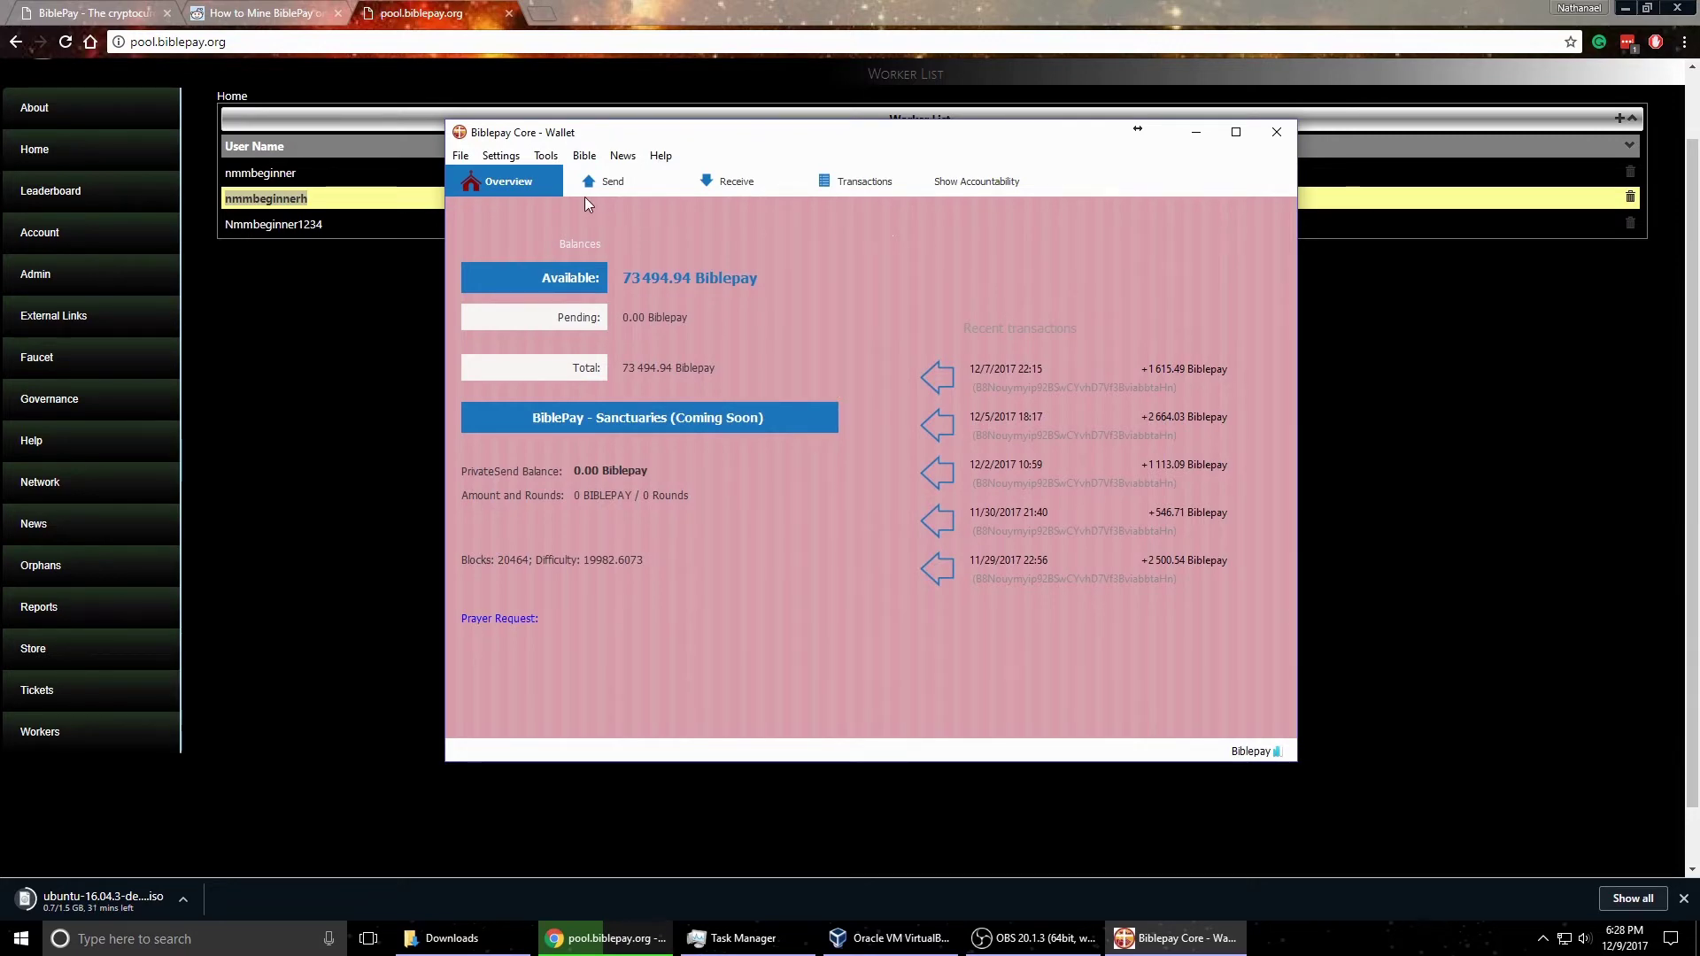
click(1195, 132)
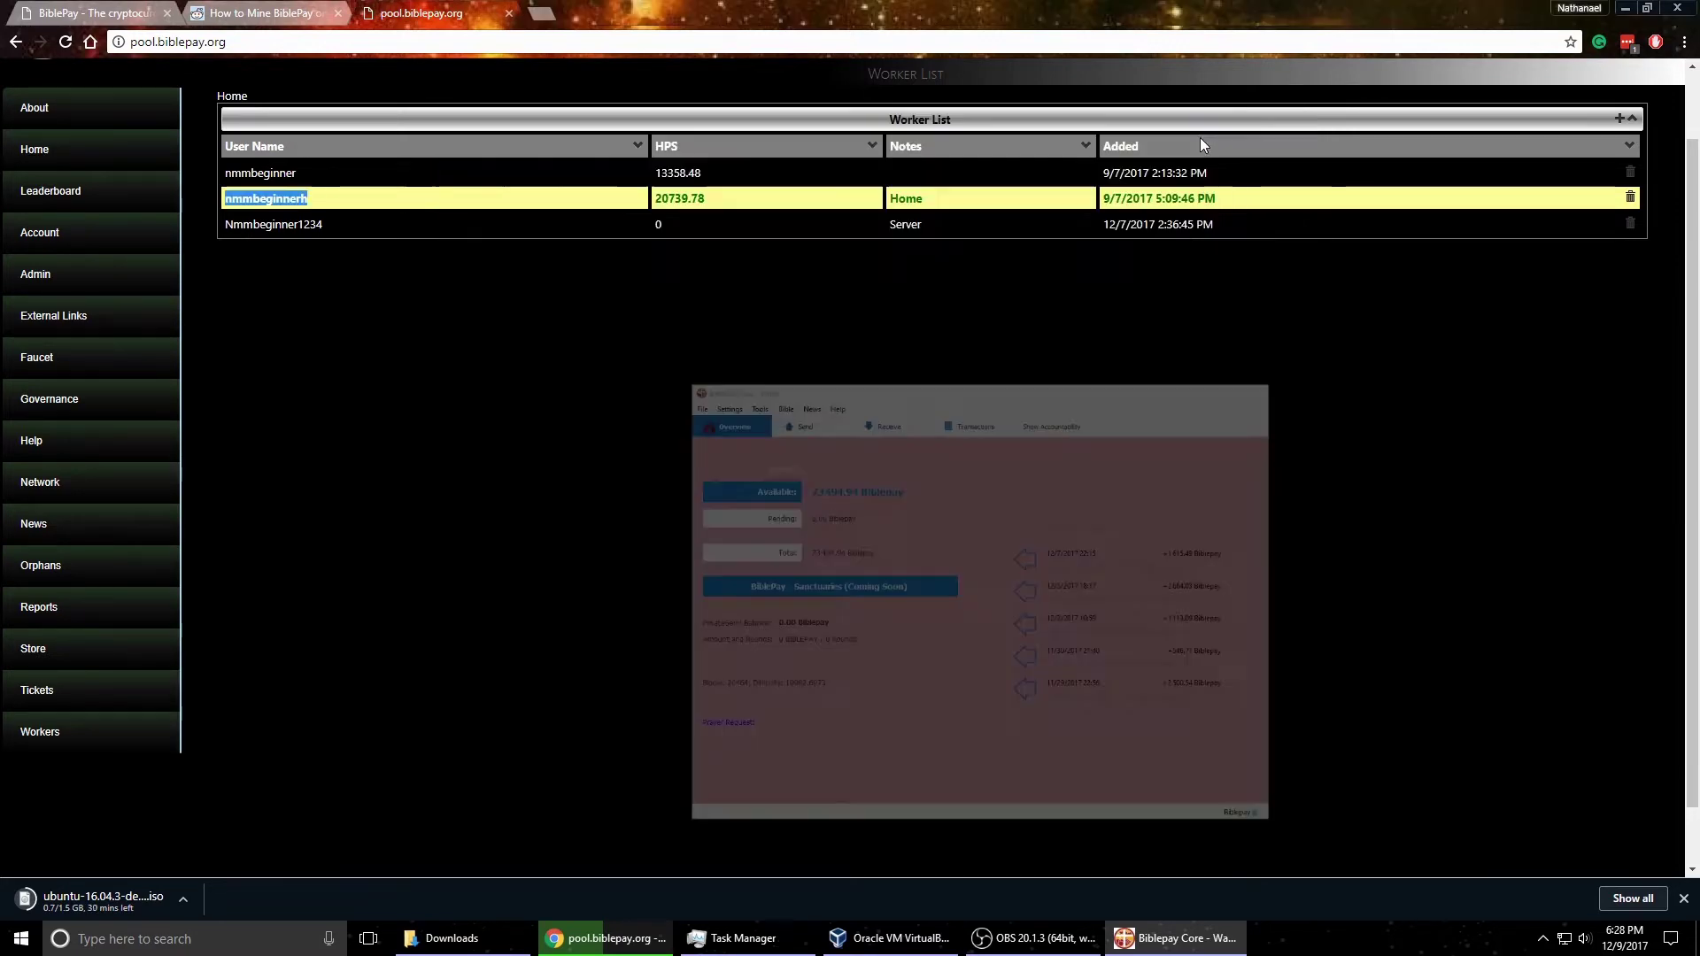
click(1177, 943)
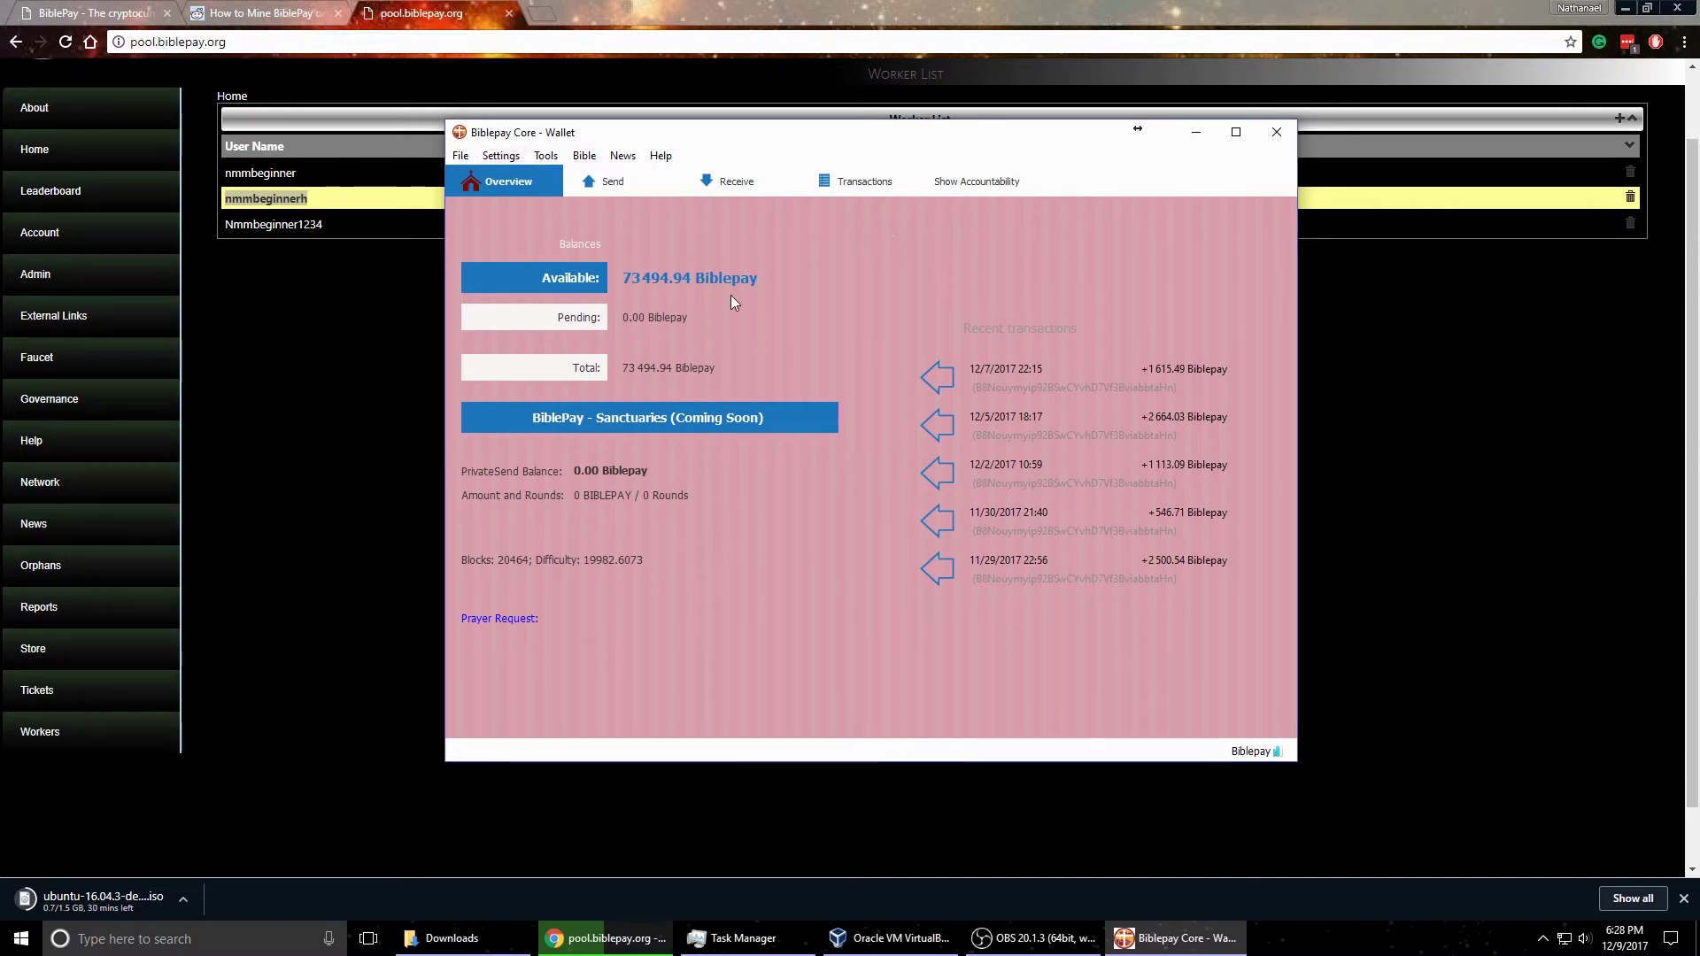
Create a new InstantSend payment request and select its freshly generated receiving address.
click(732, 186)
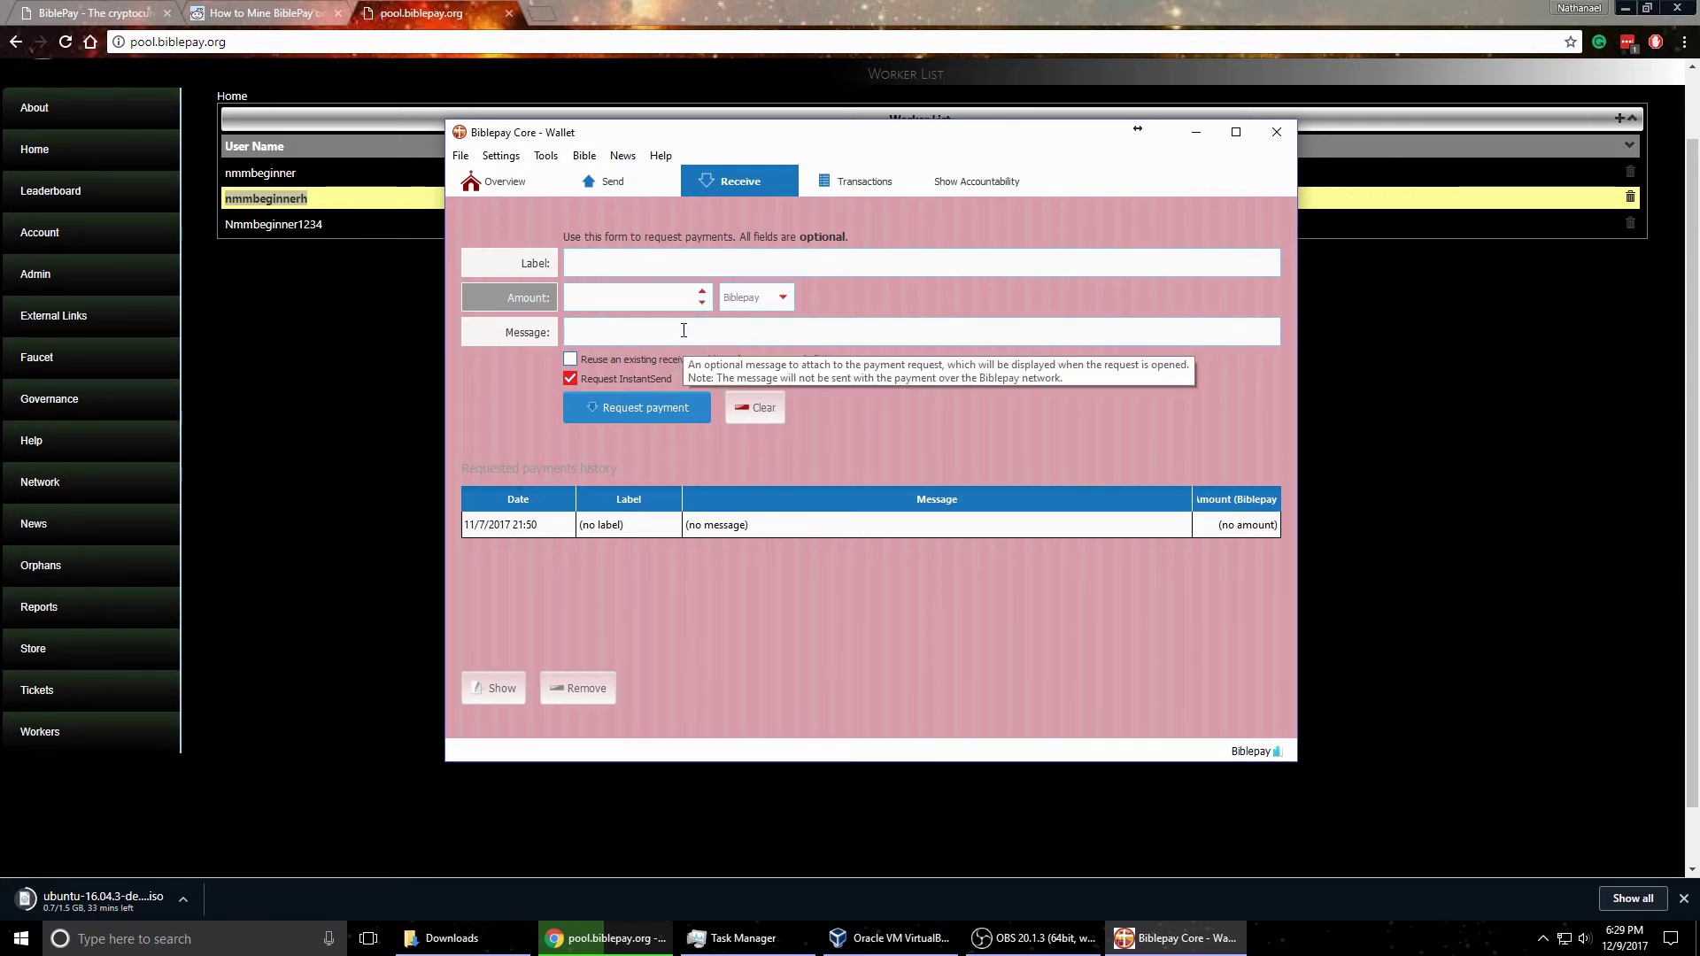
click(850, 182)
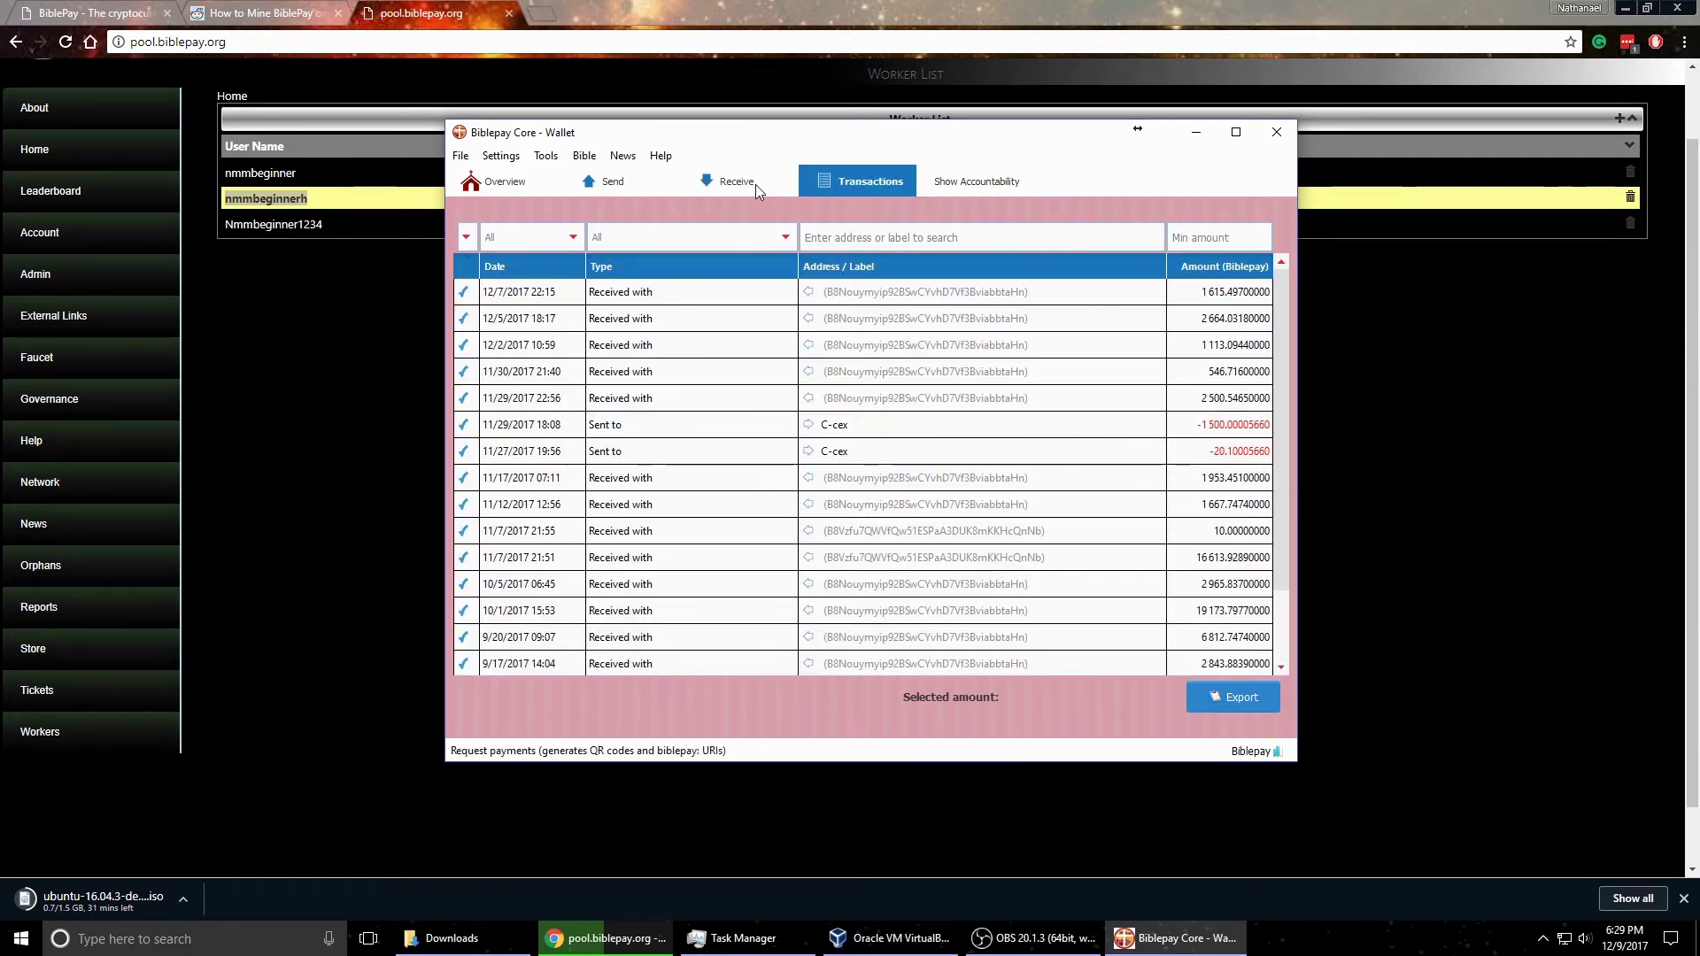
click(756, 184)
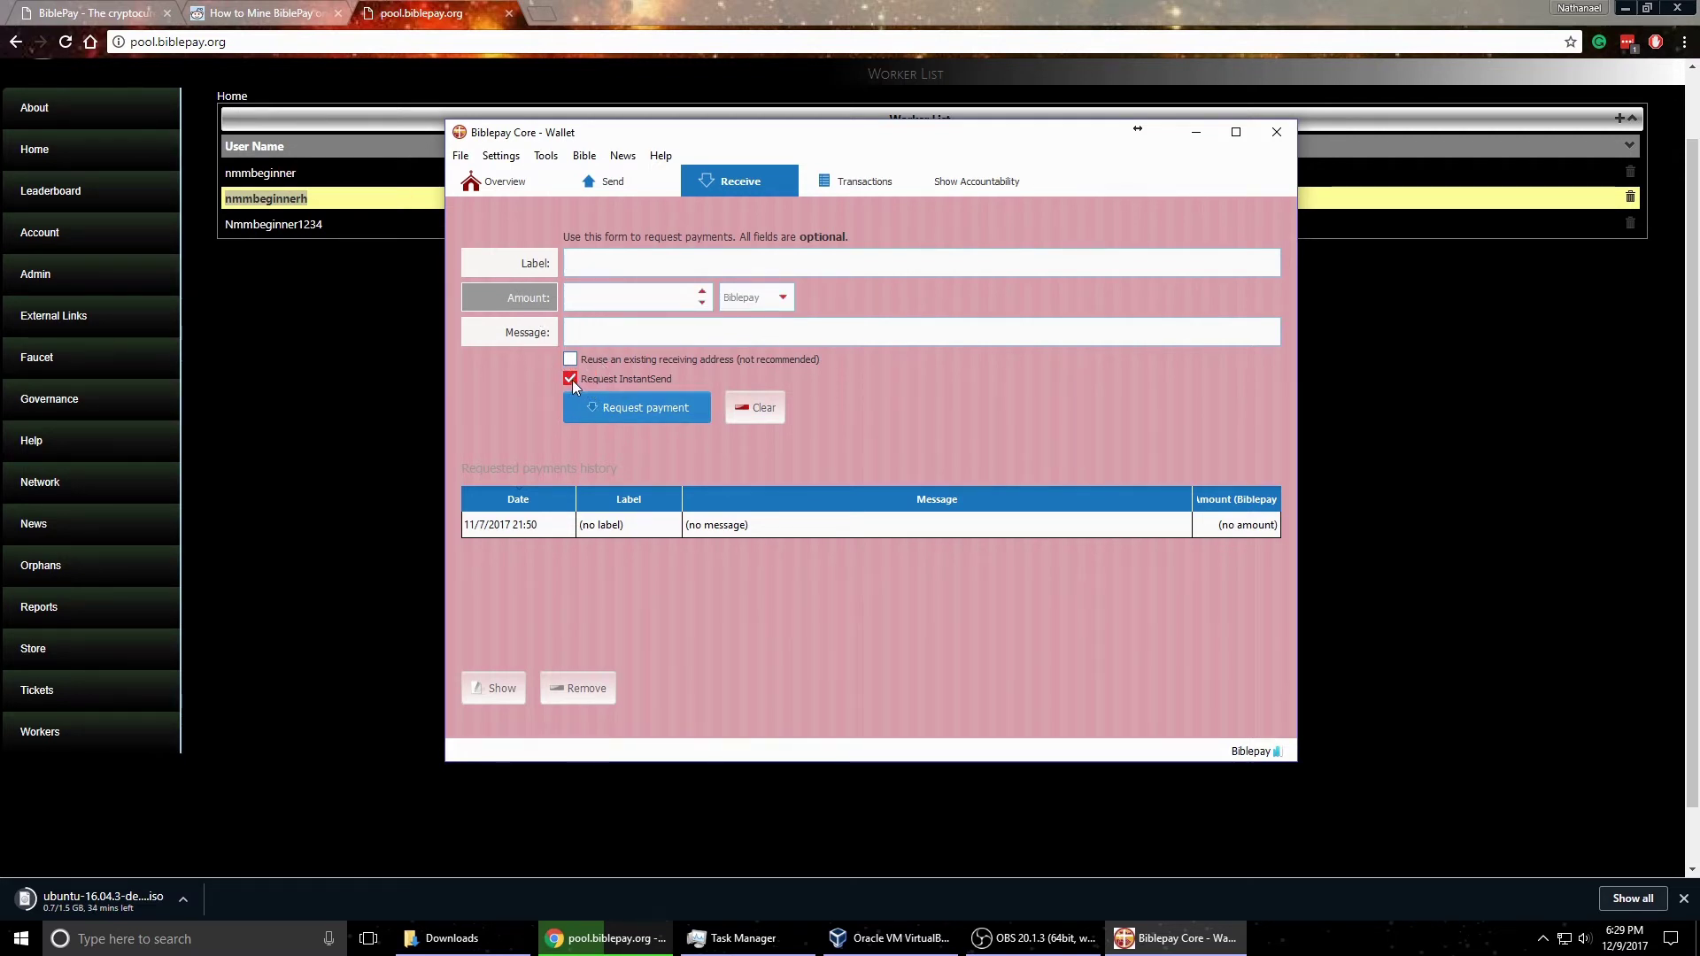
click(641, 408)
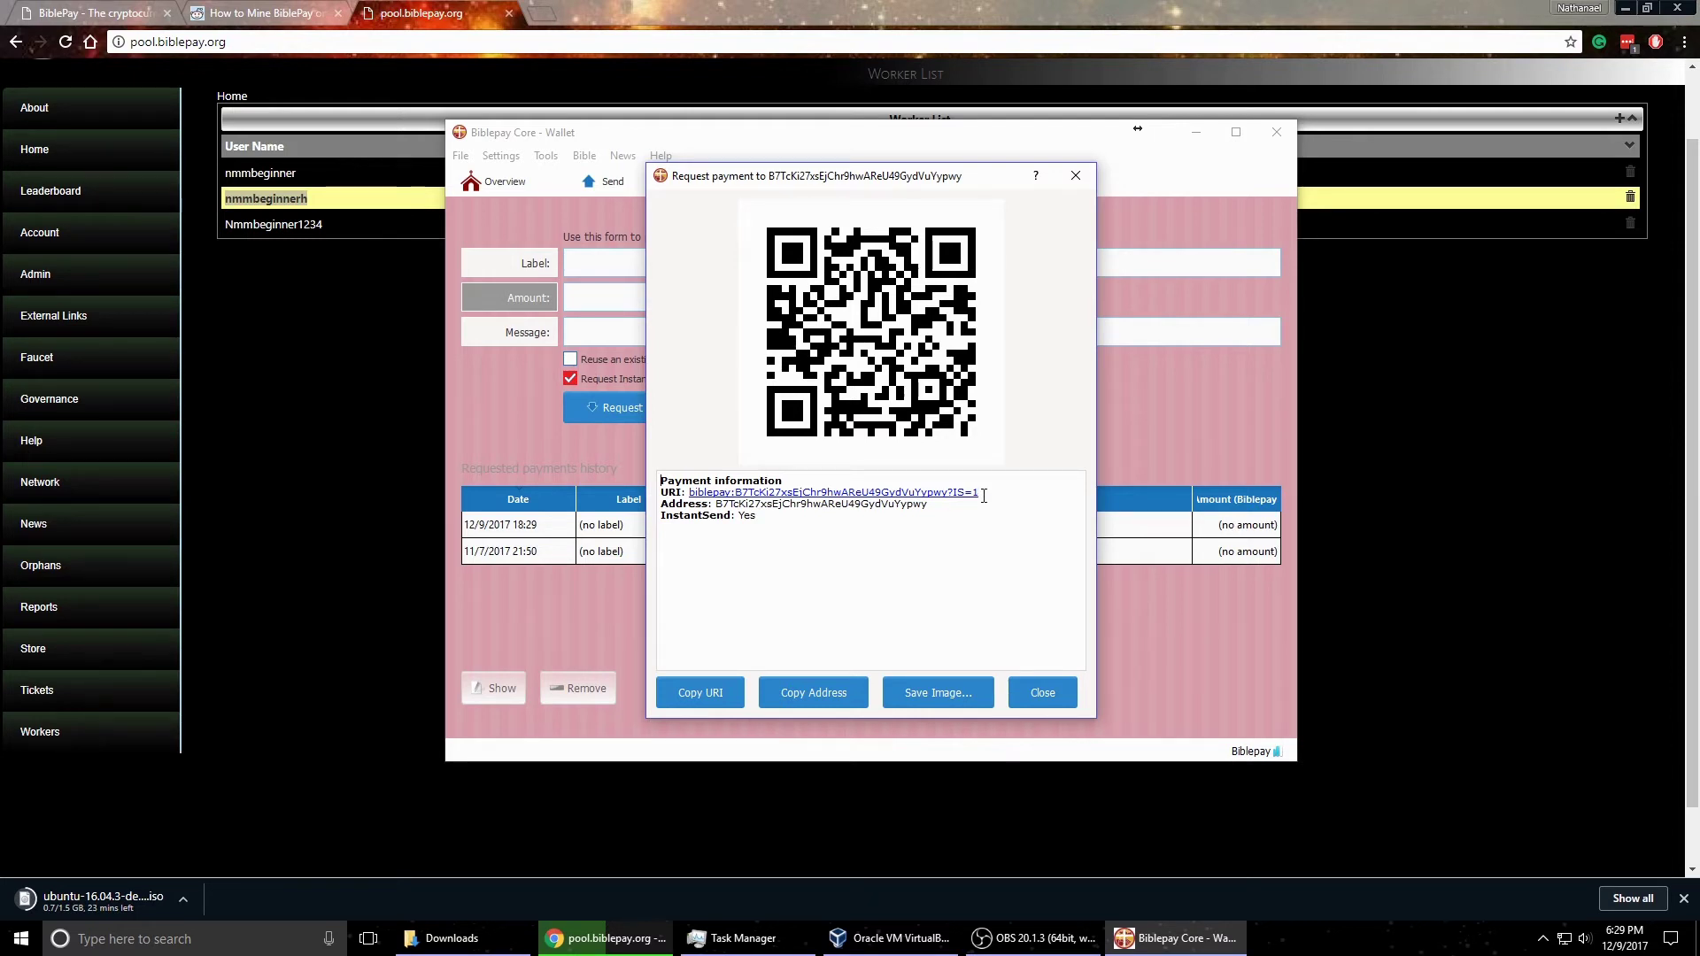
drag(939, 509, 718, 510)
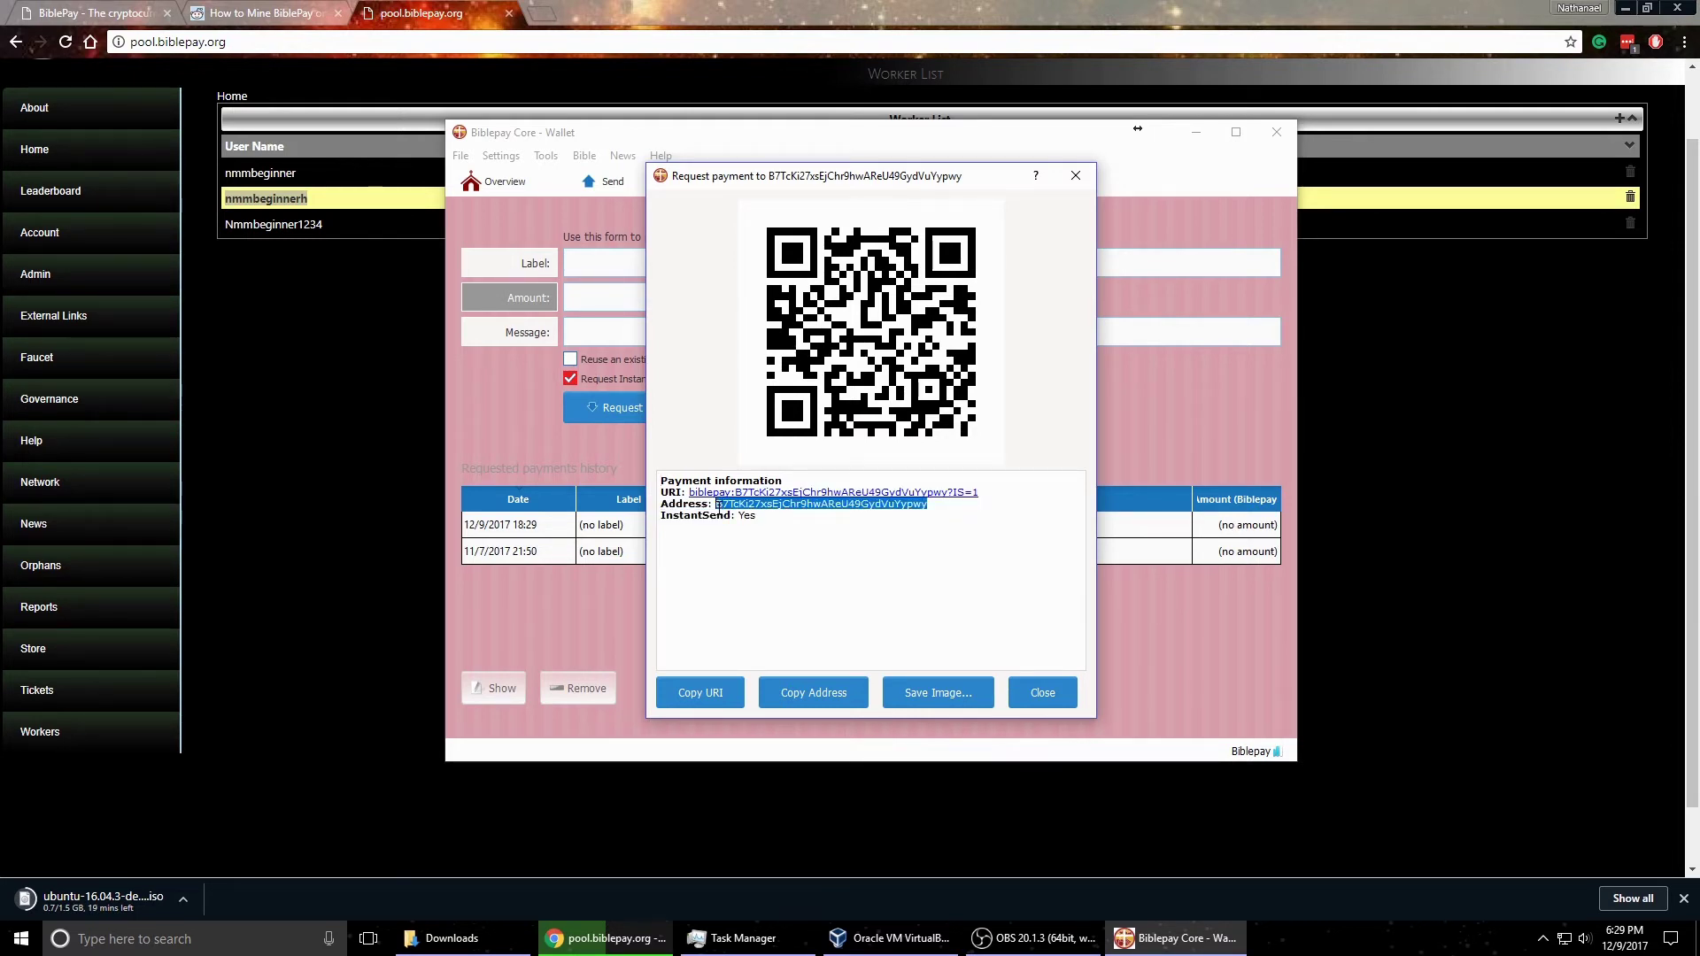
click(864, 508)
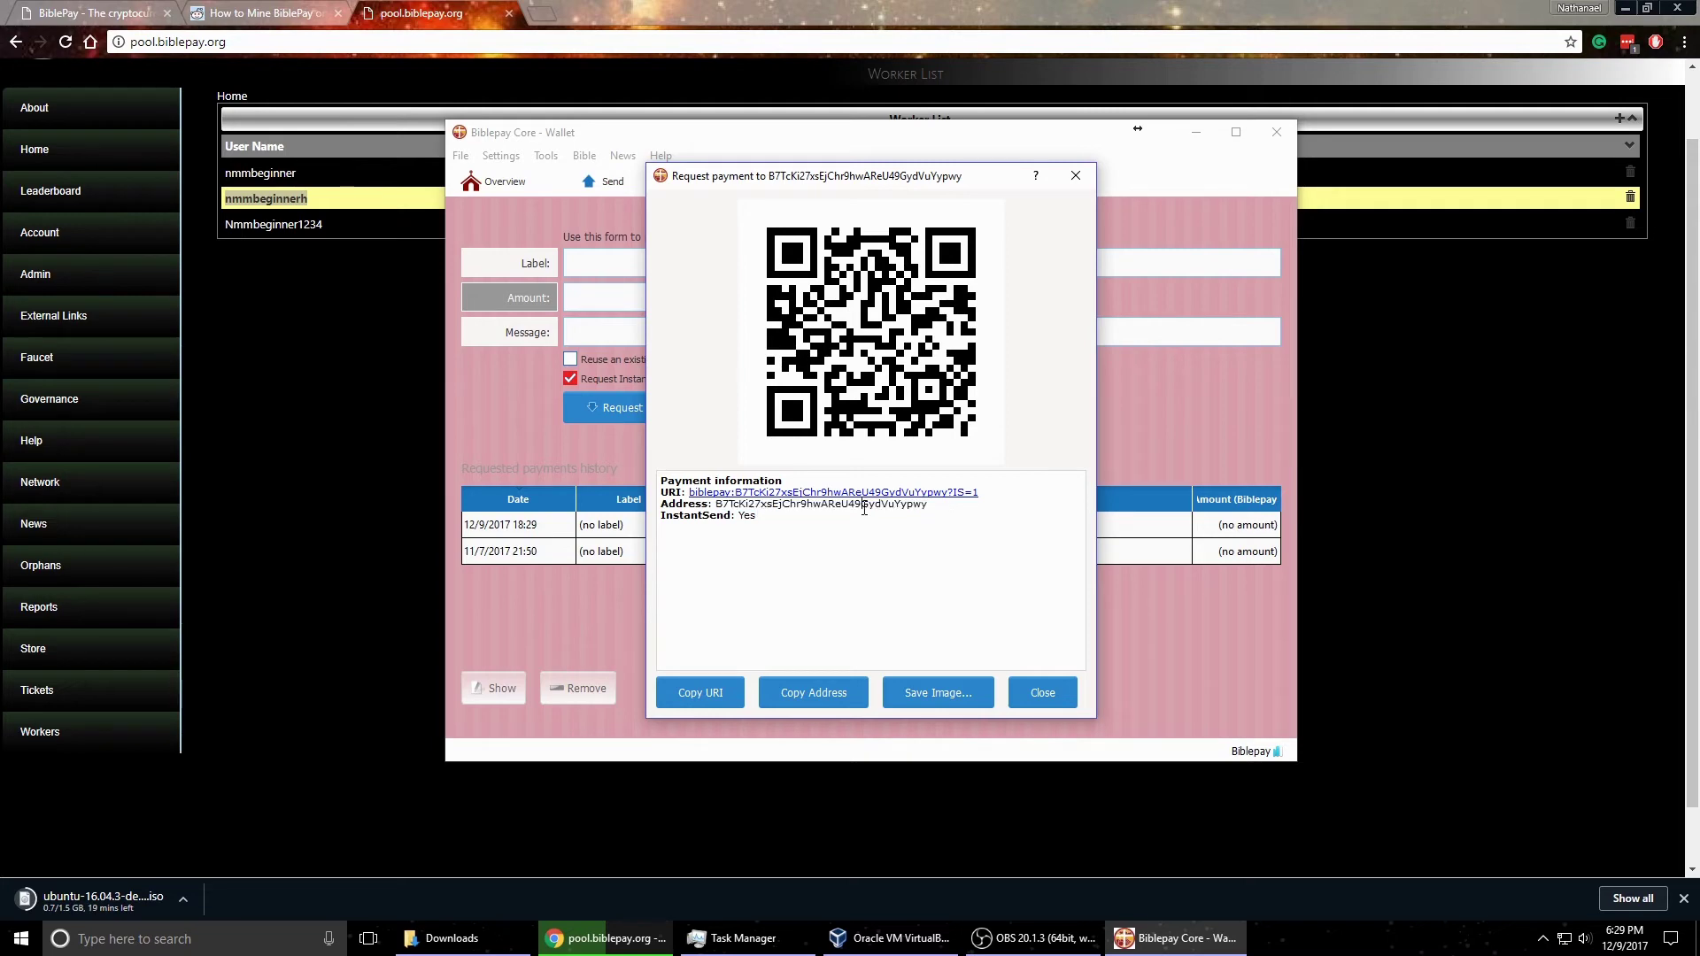
Close the payment request and open the Withdraw form on pool.biblepay.org.
click(1043, 694)
click(438, 357)
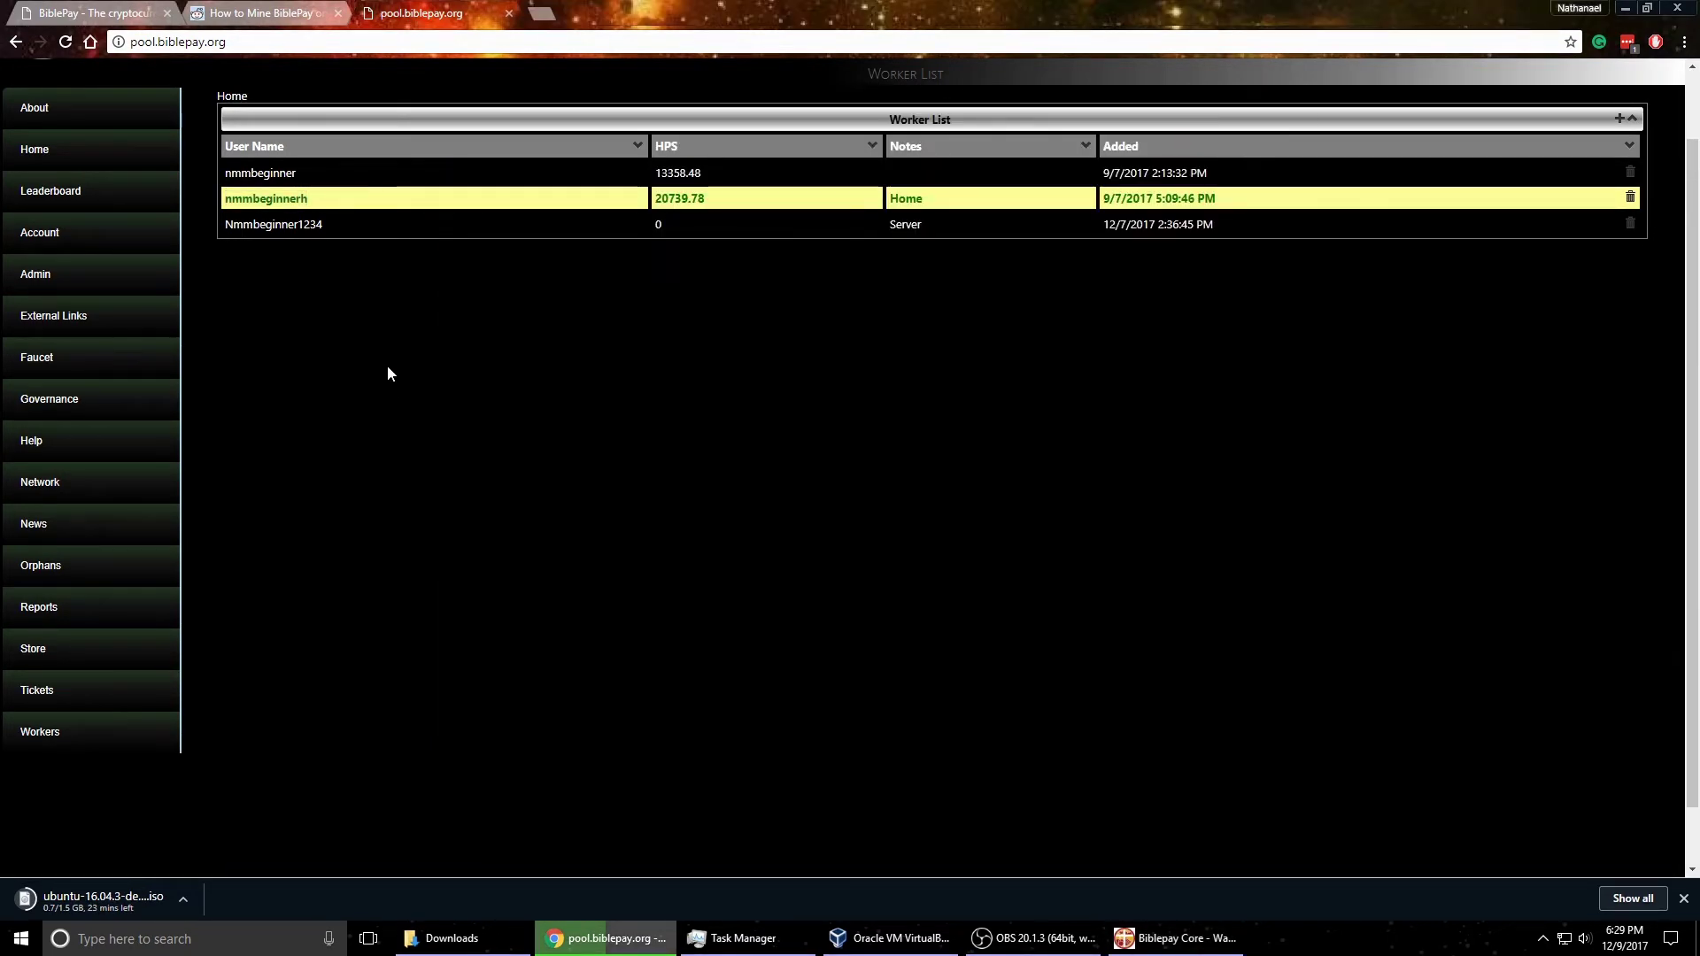
mouse_move(97, 316)
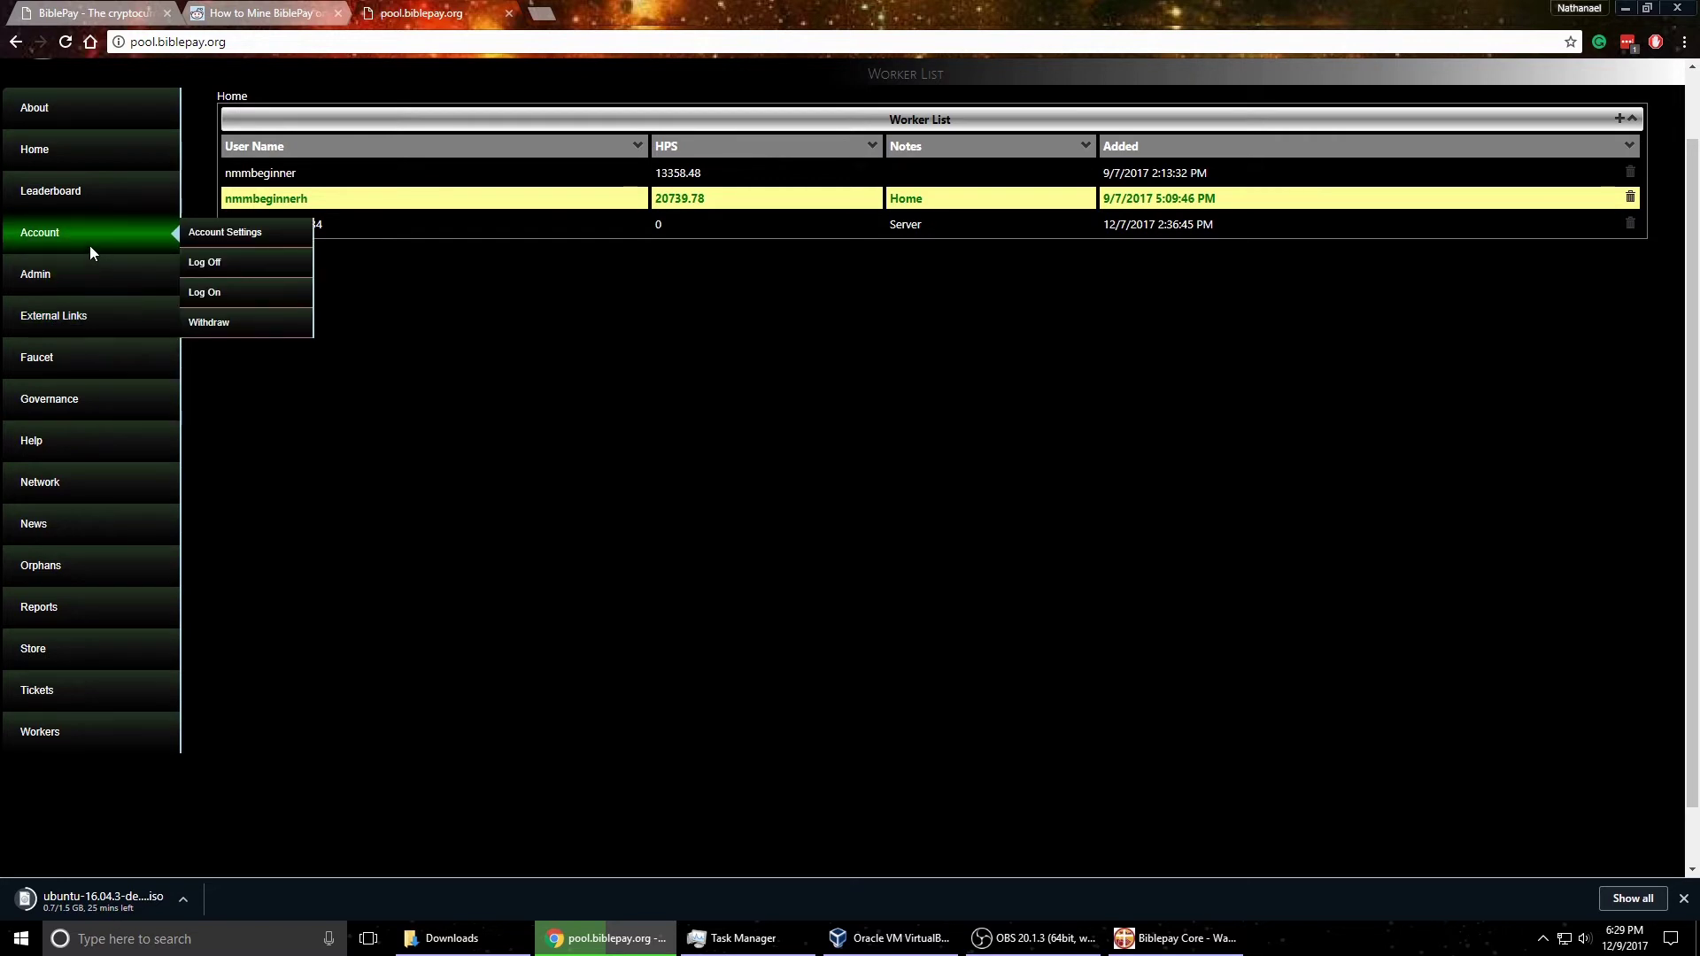
mouse_move(114, 259)
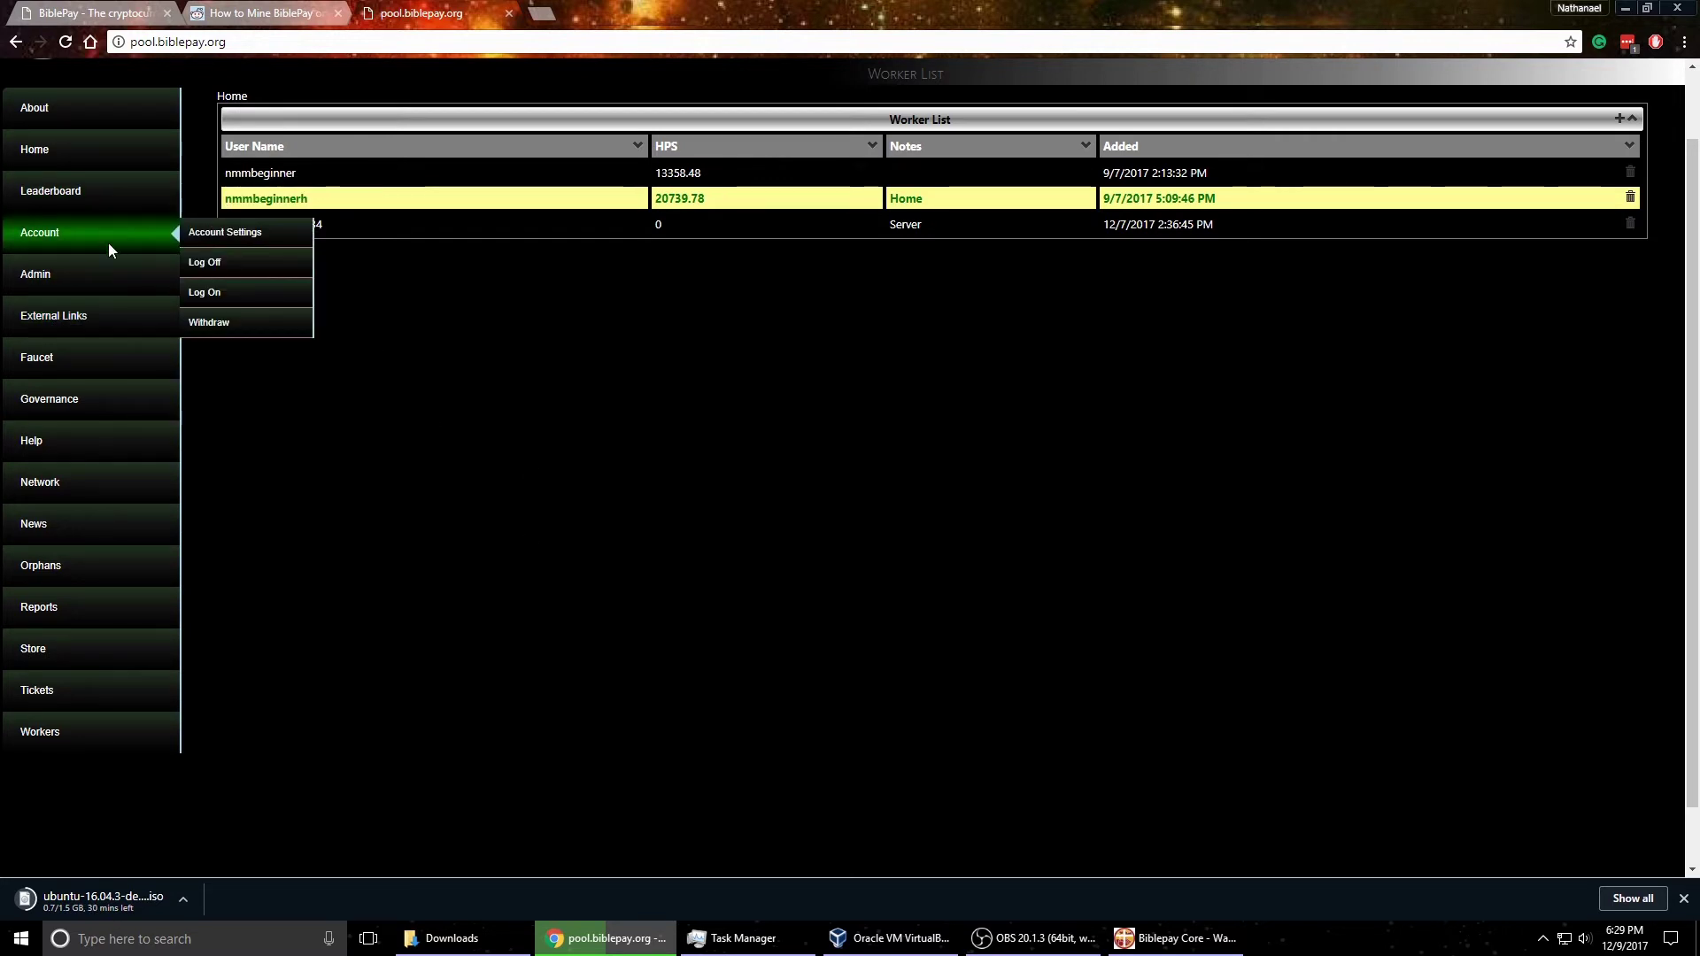
mouse_move(111, 359)
click(264, 326)
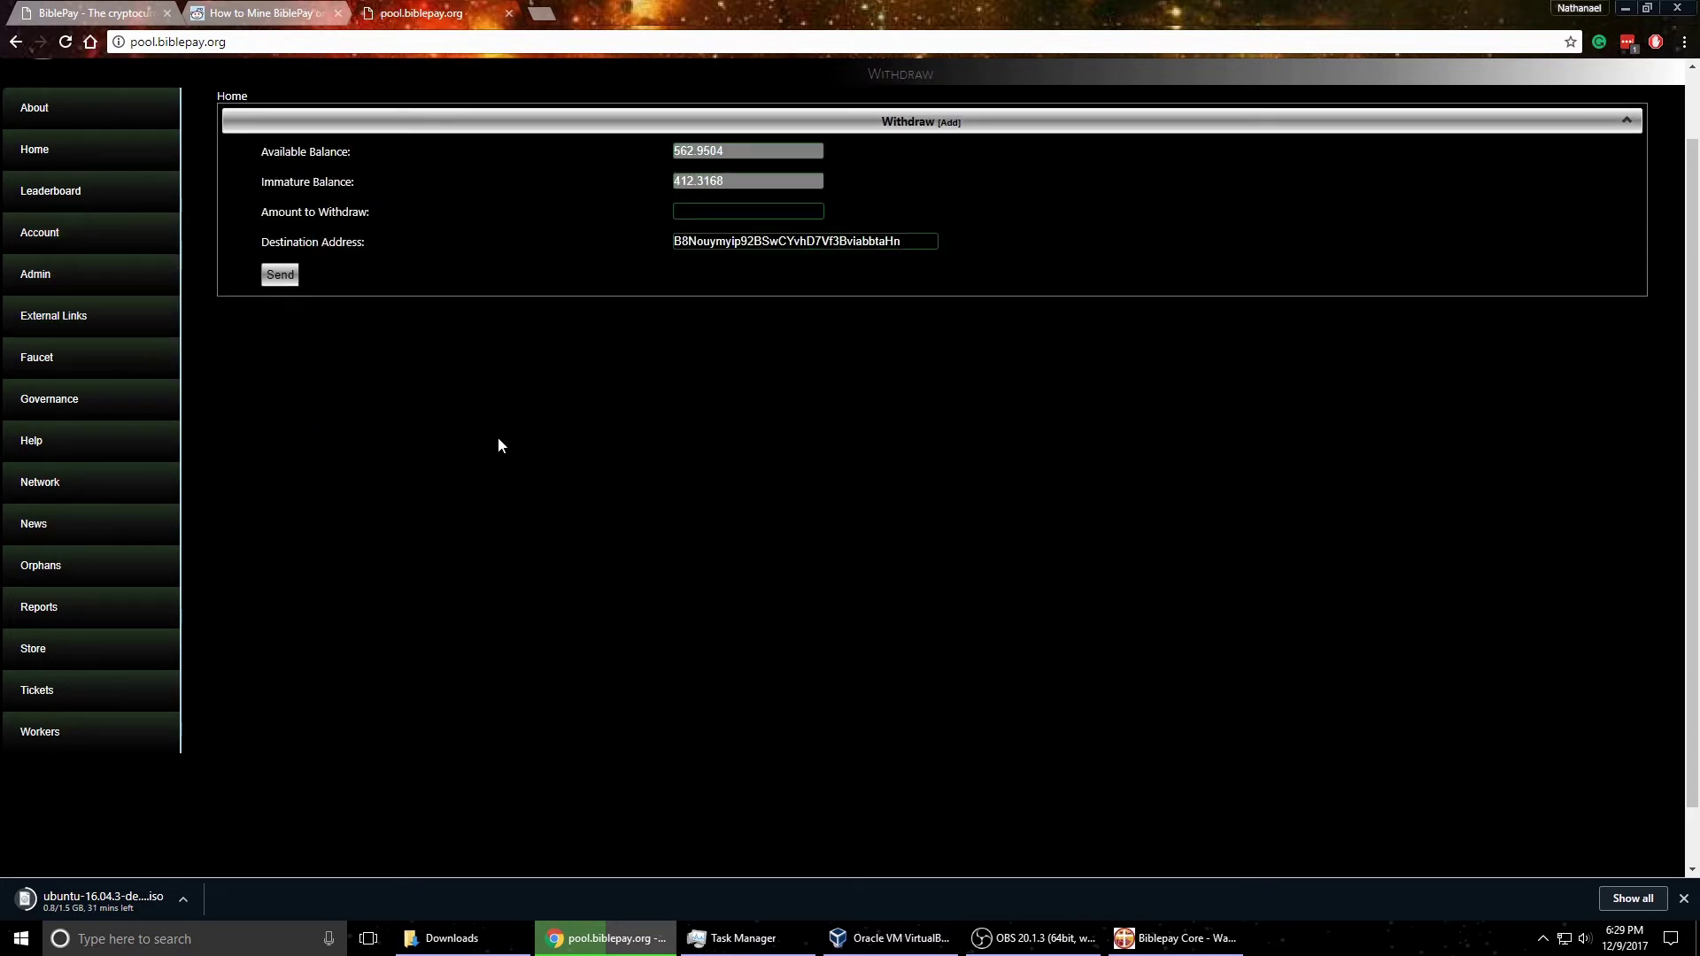
Verify the destination address and enter 562.9503 as the amount to withdraw.
double_click(908, 240)
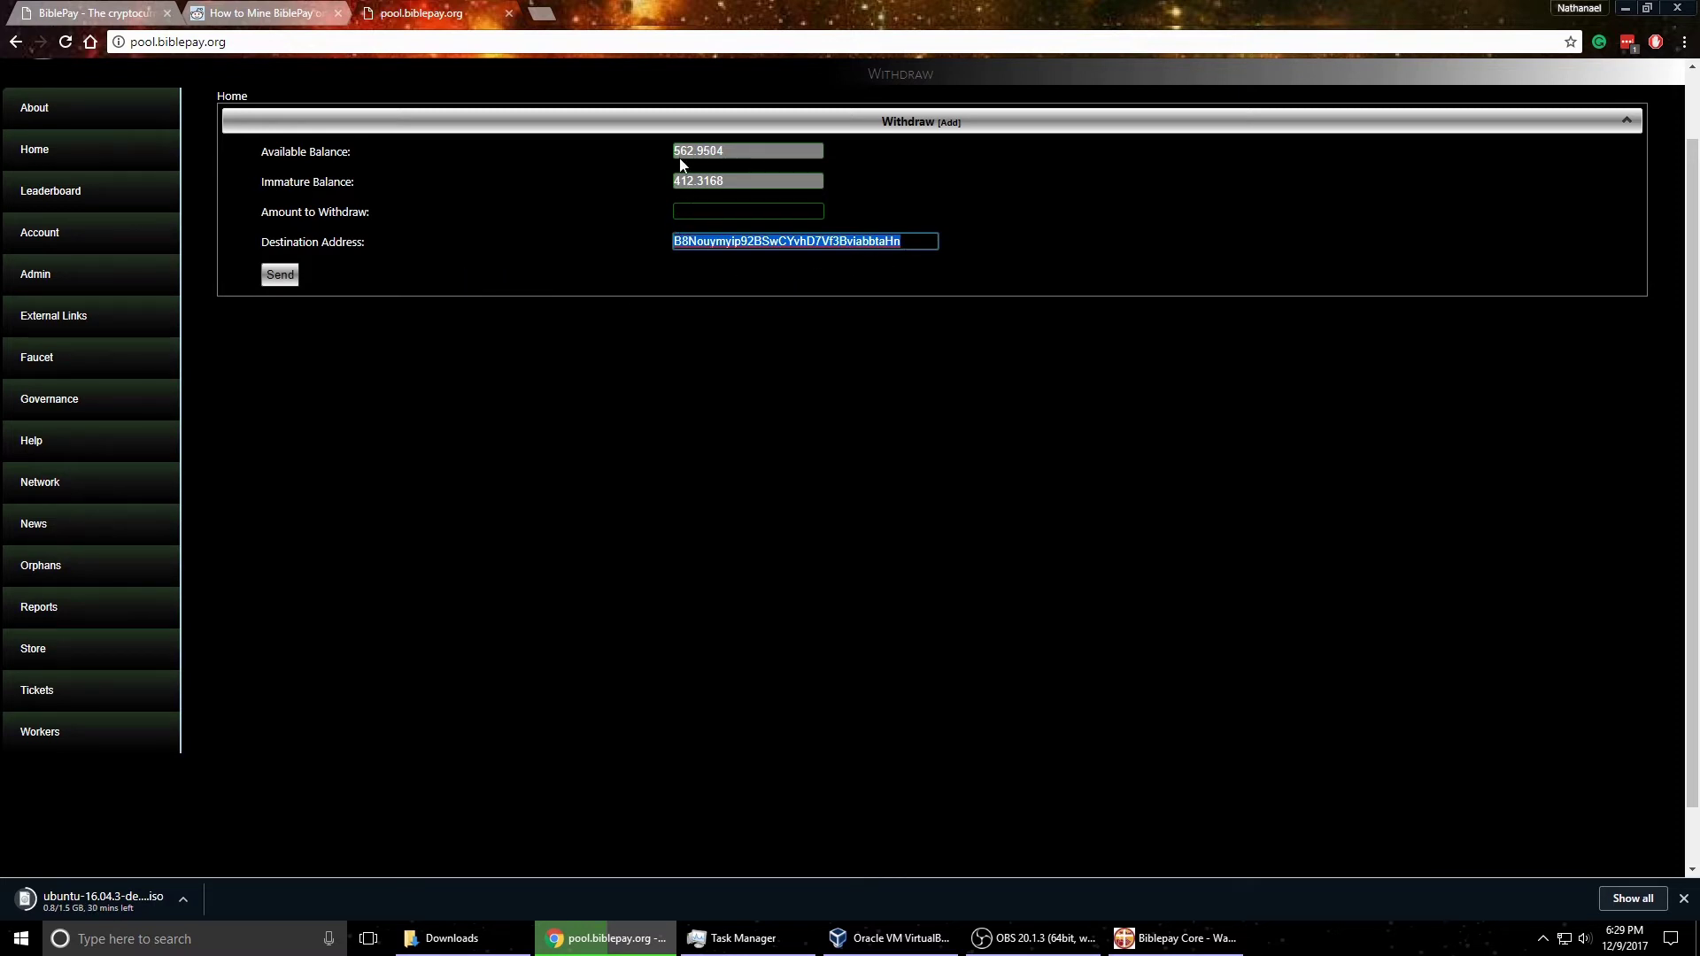
click(677, 212)
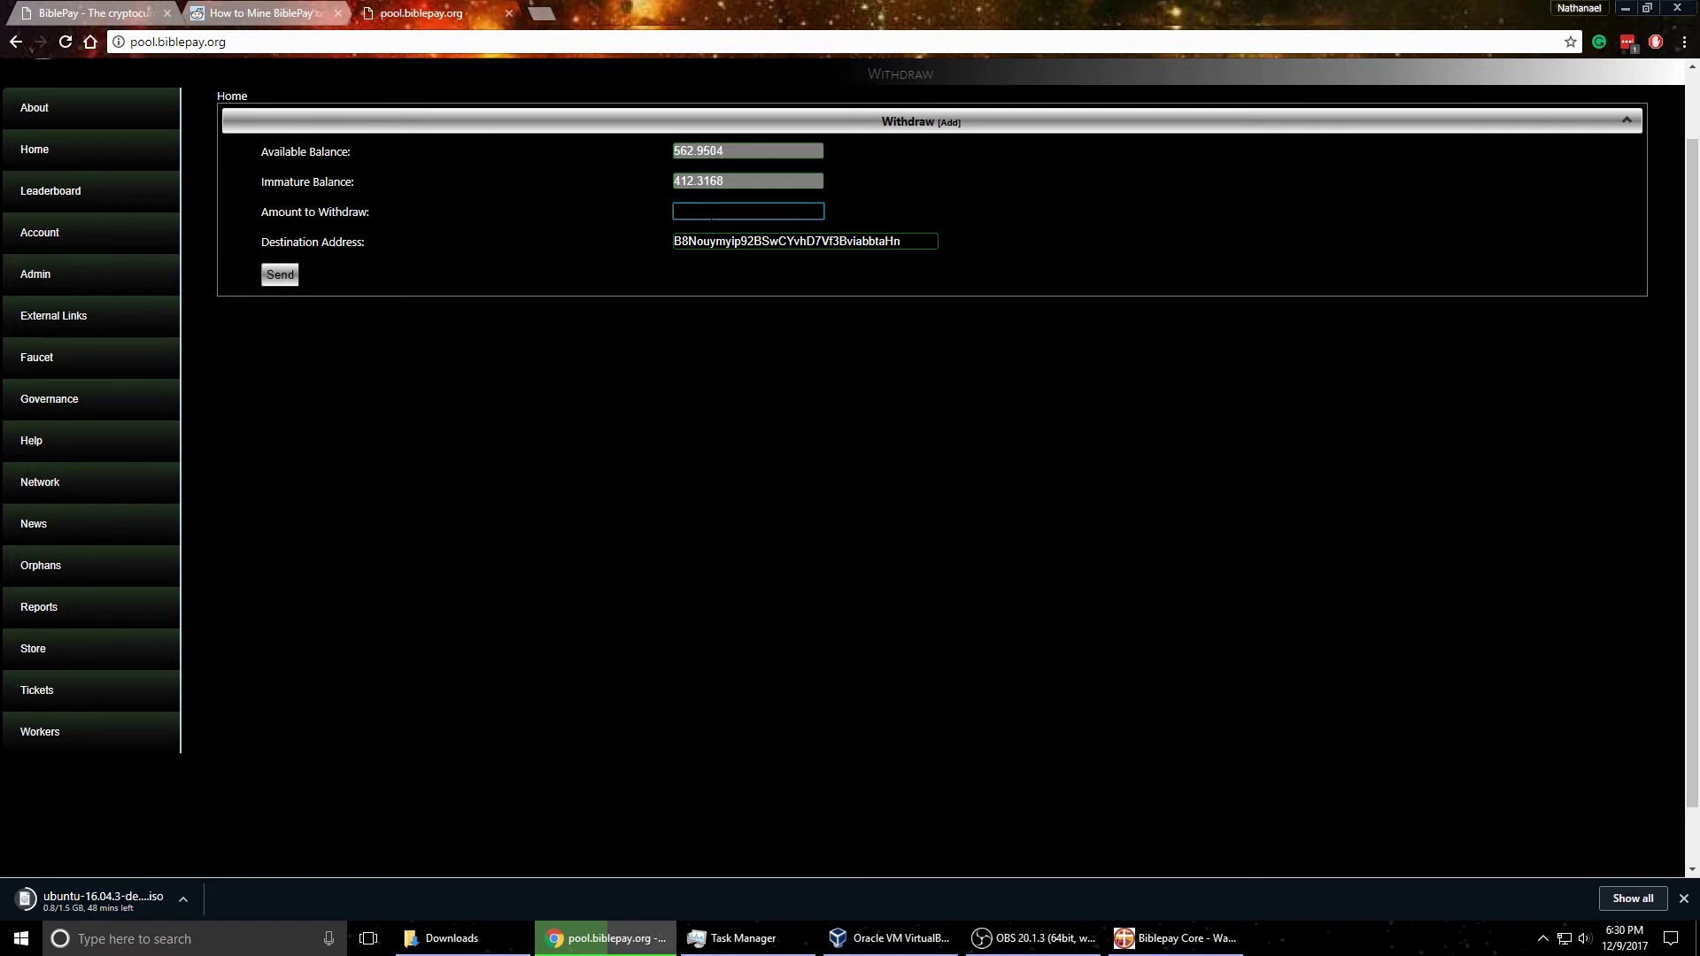
text(562)
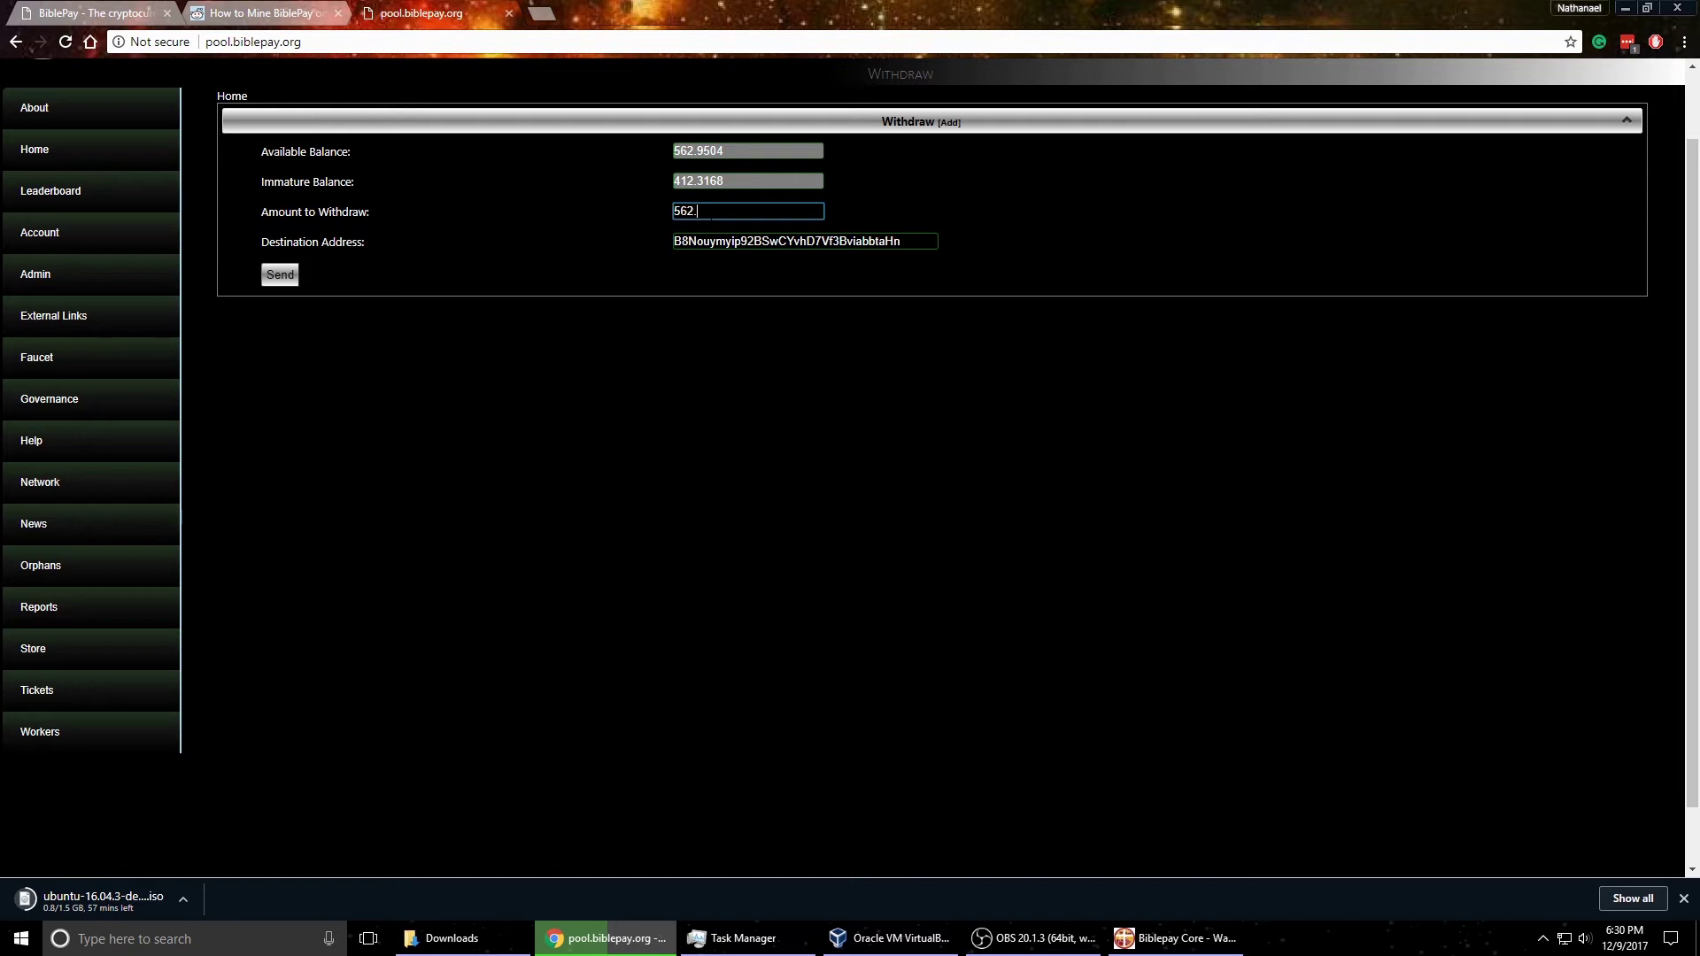
text(.9503)
Send the 562.9503 withdrawal and confirm the wallet Overview lists 562.95 pending.
click(283, 276)
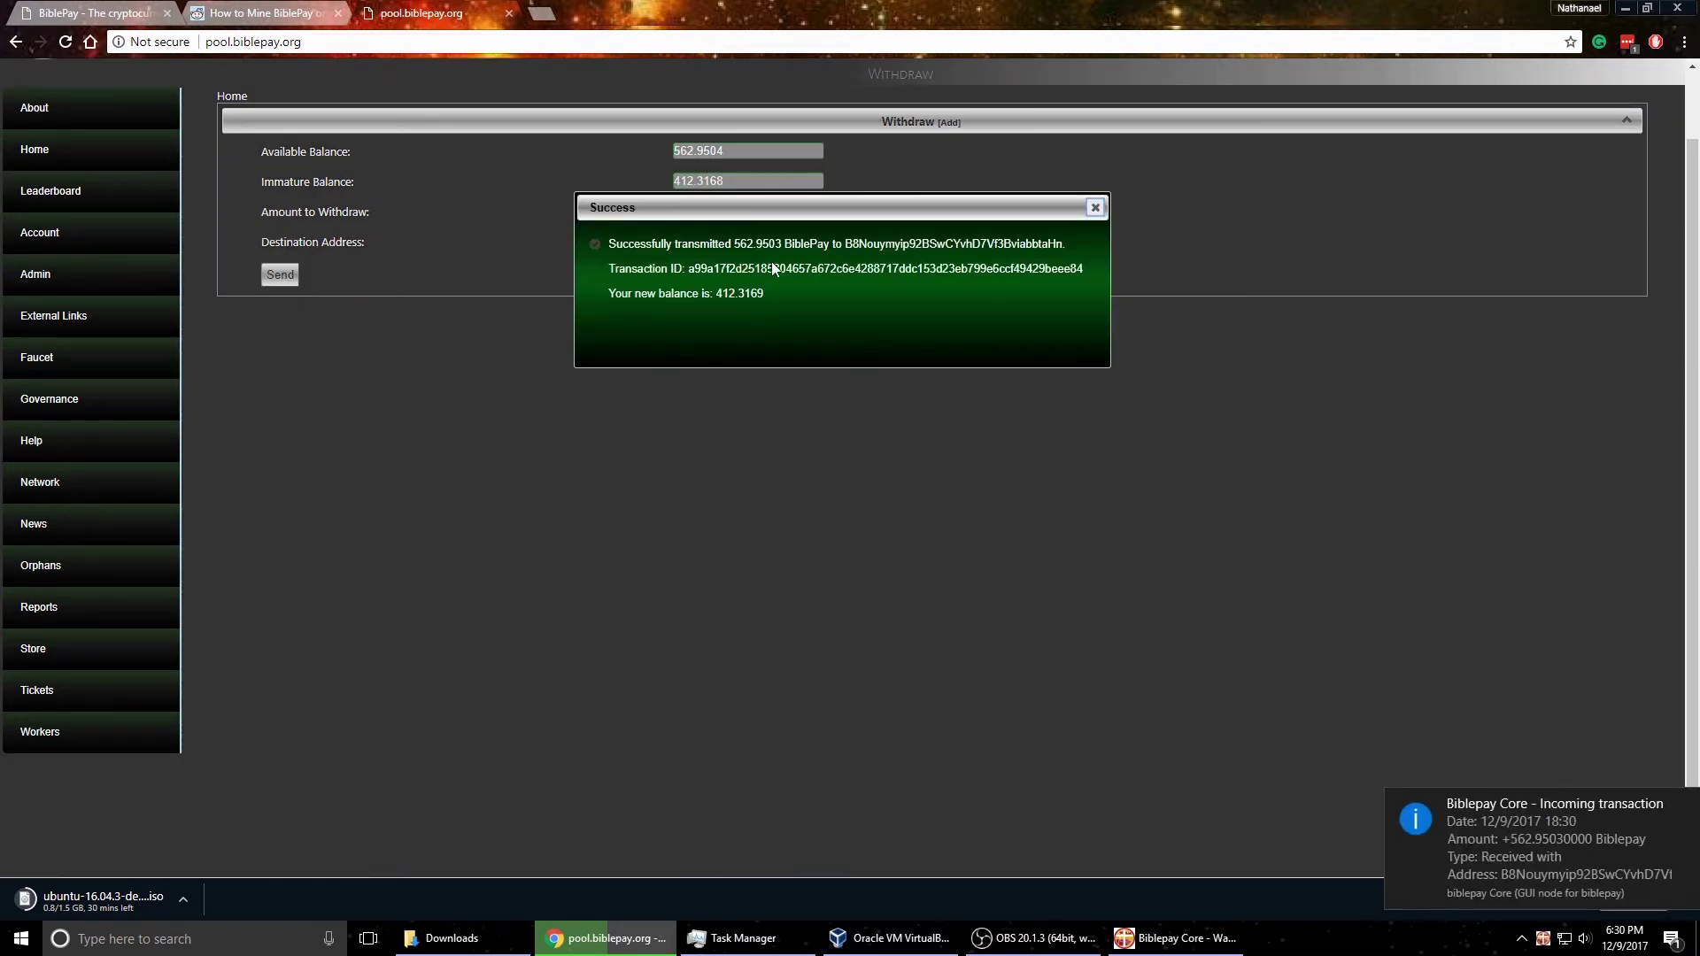
click(1226, 937)
click(513, 182)
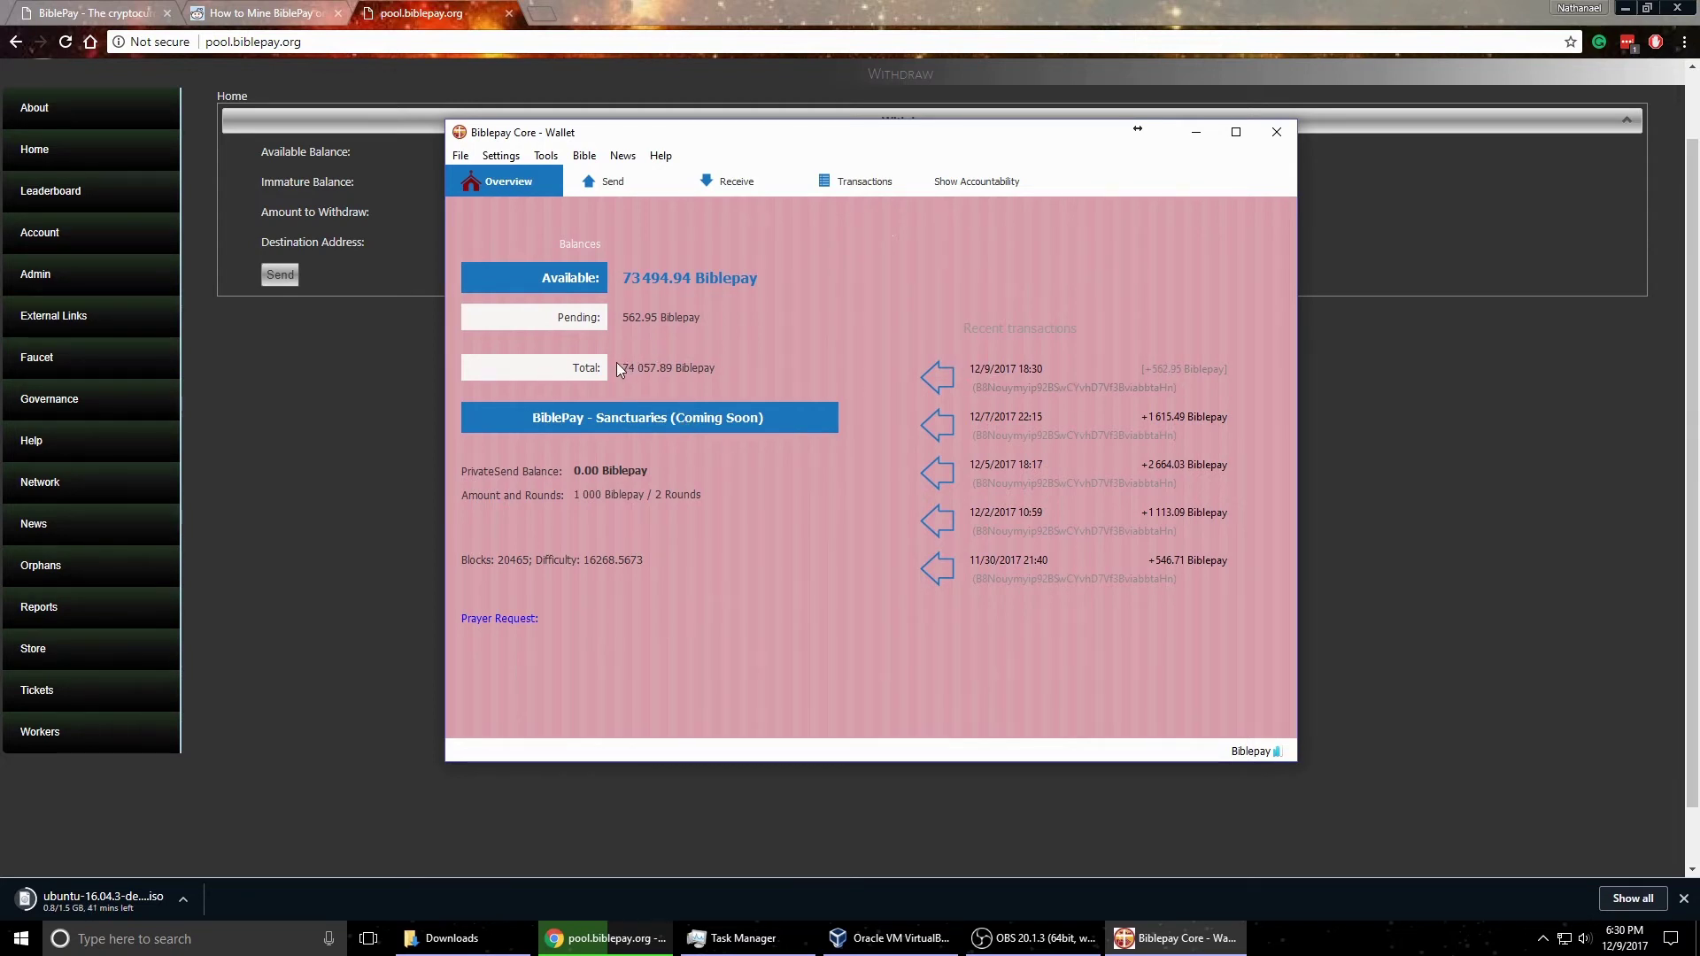
double_click(655, 317)
drag(622, 277, 693, 278)
click(670, 278)
Dismiss the withdrawal Success dialog and show the pool home page with the $0.0039 BBP price.
click(151, 116)
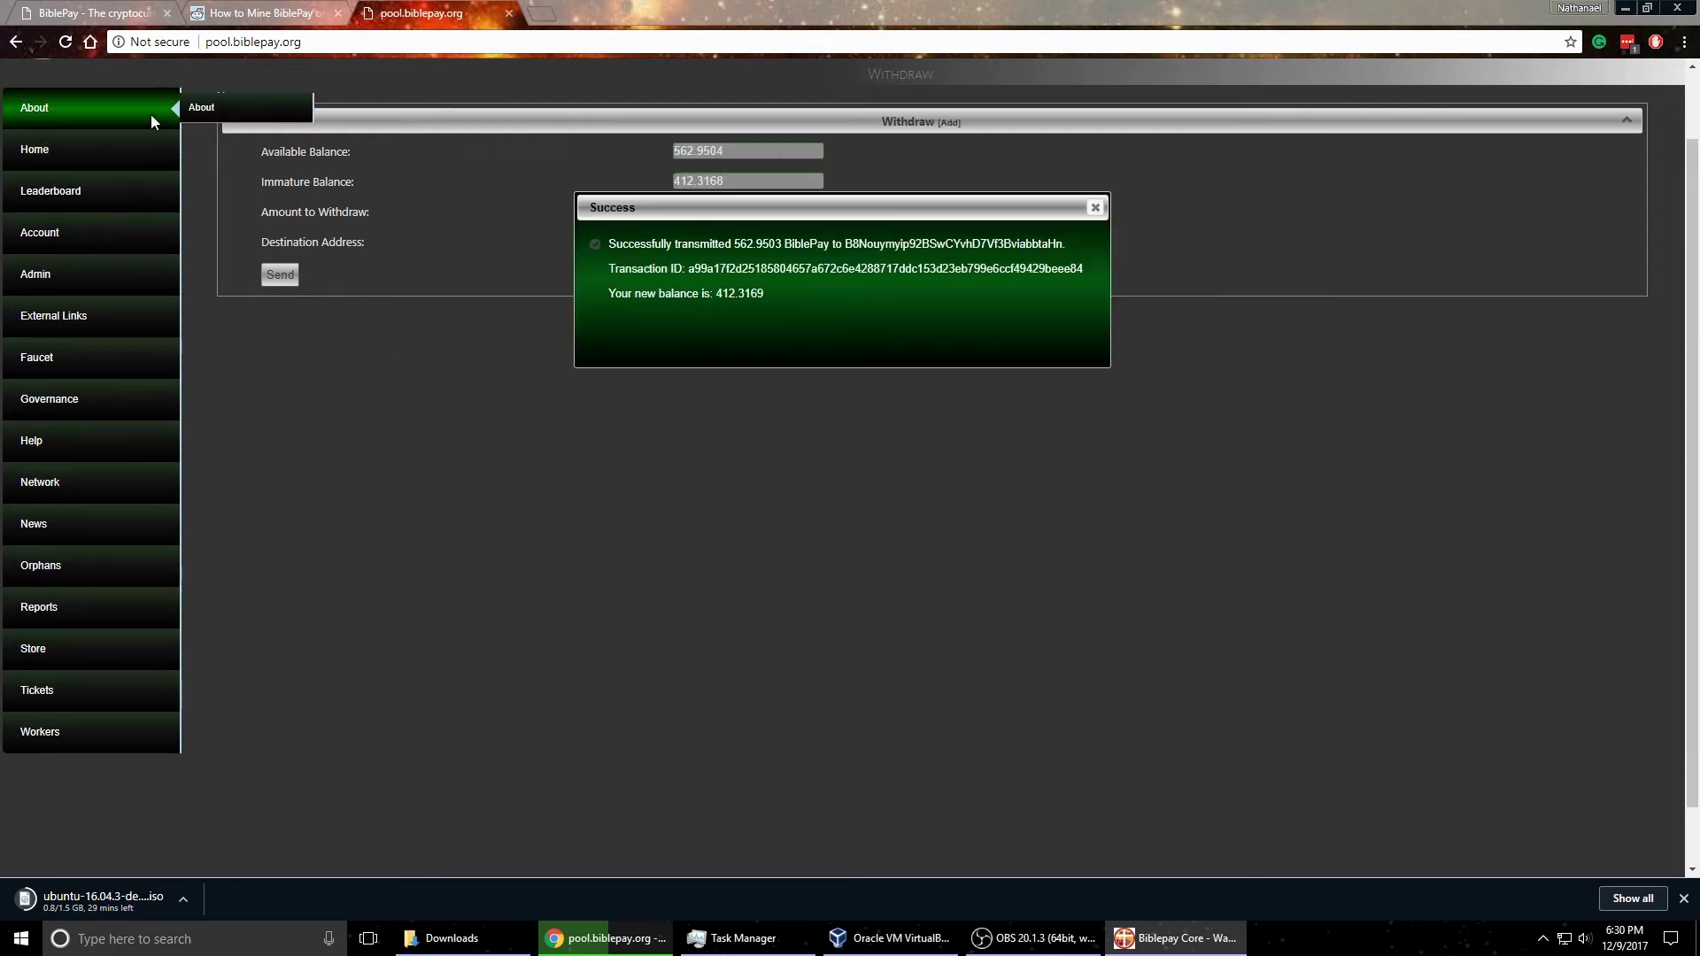
click(1095, 207)
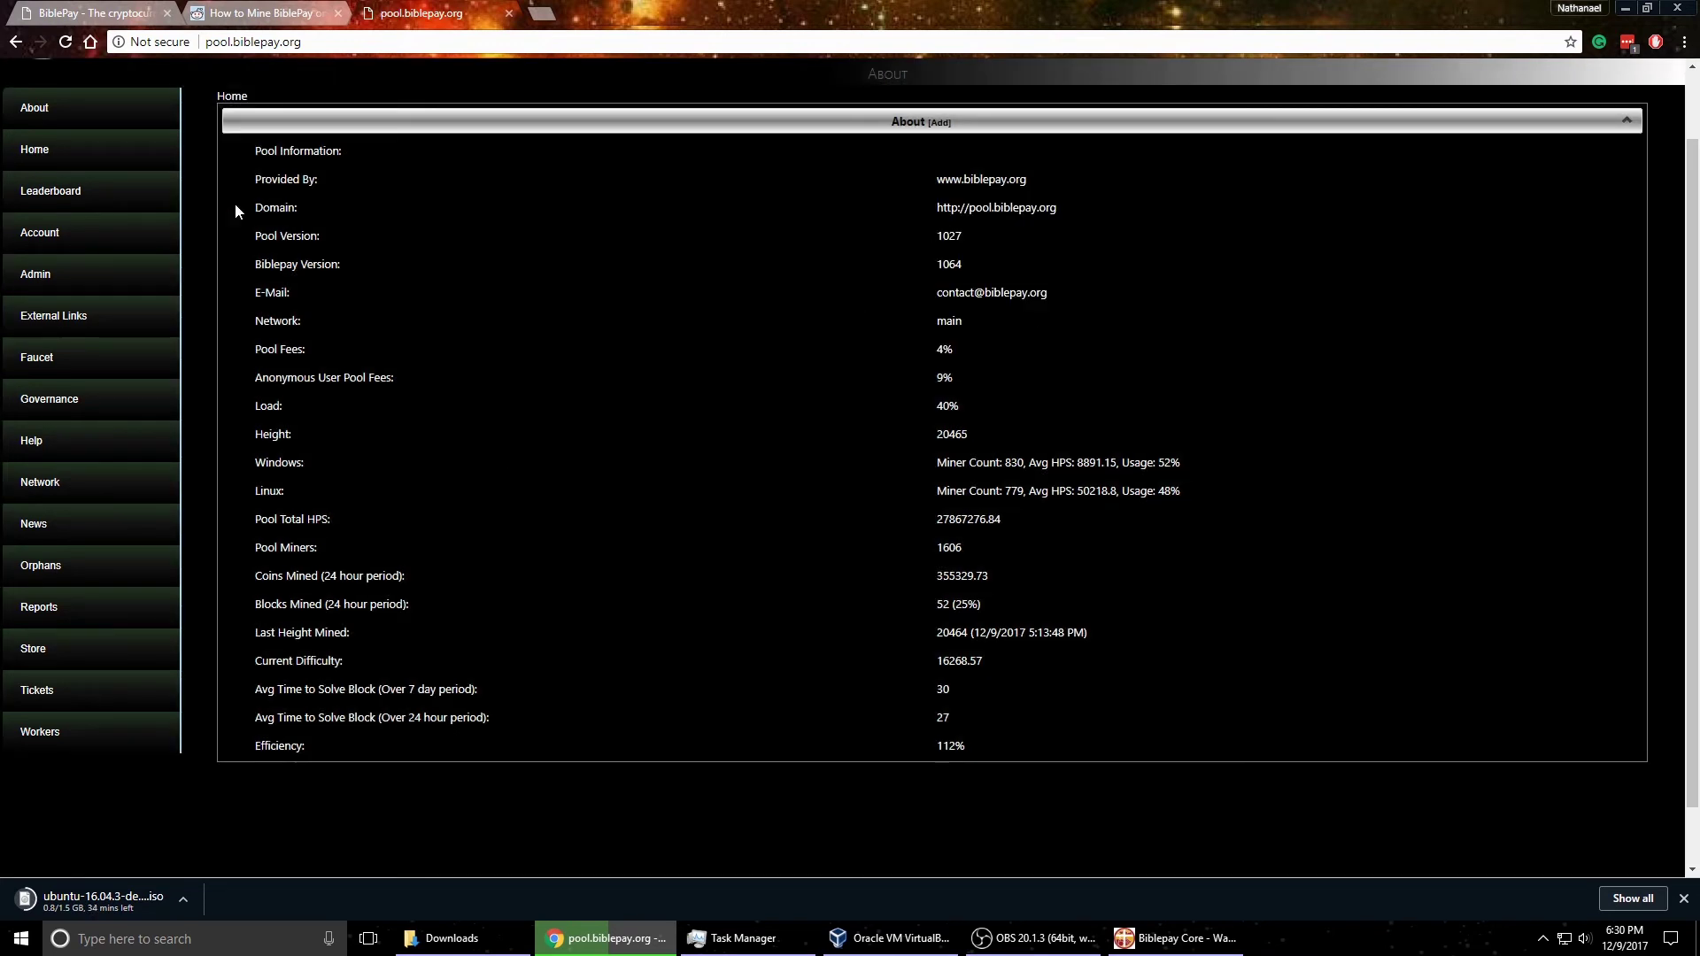
click(143, 151)
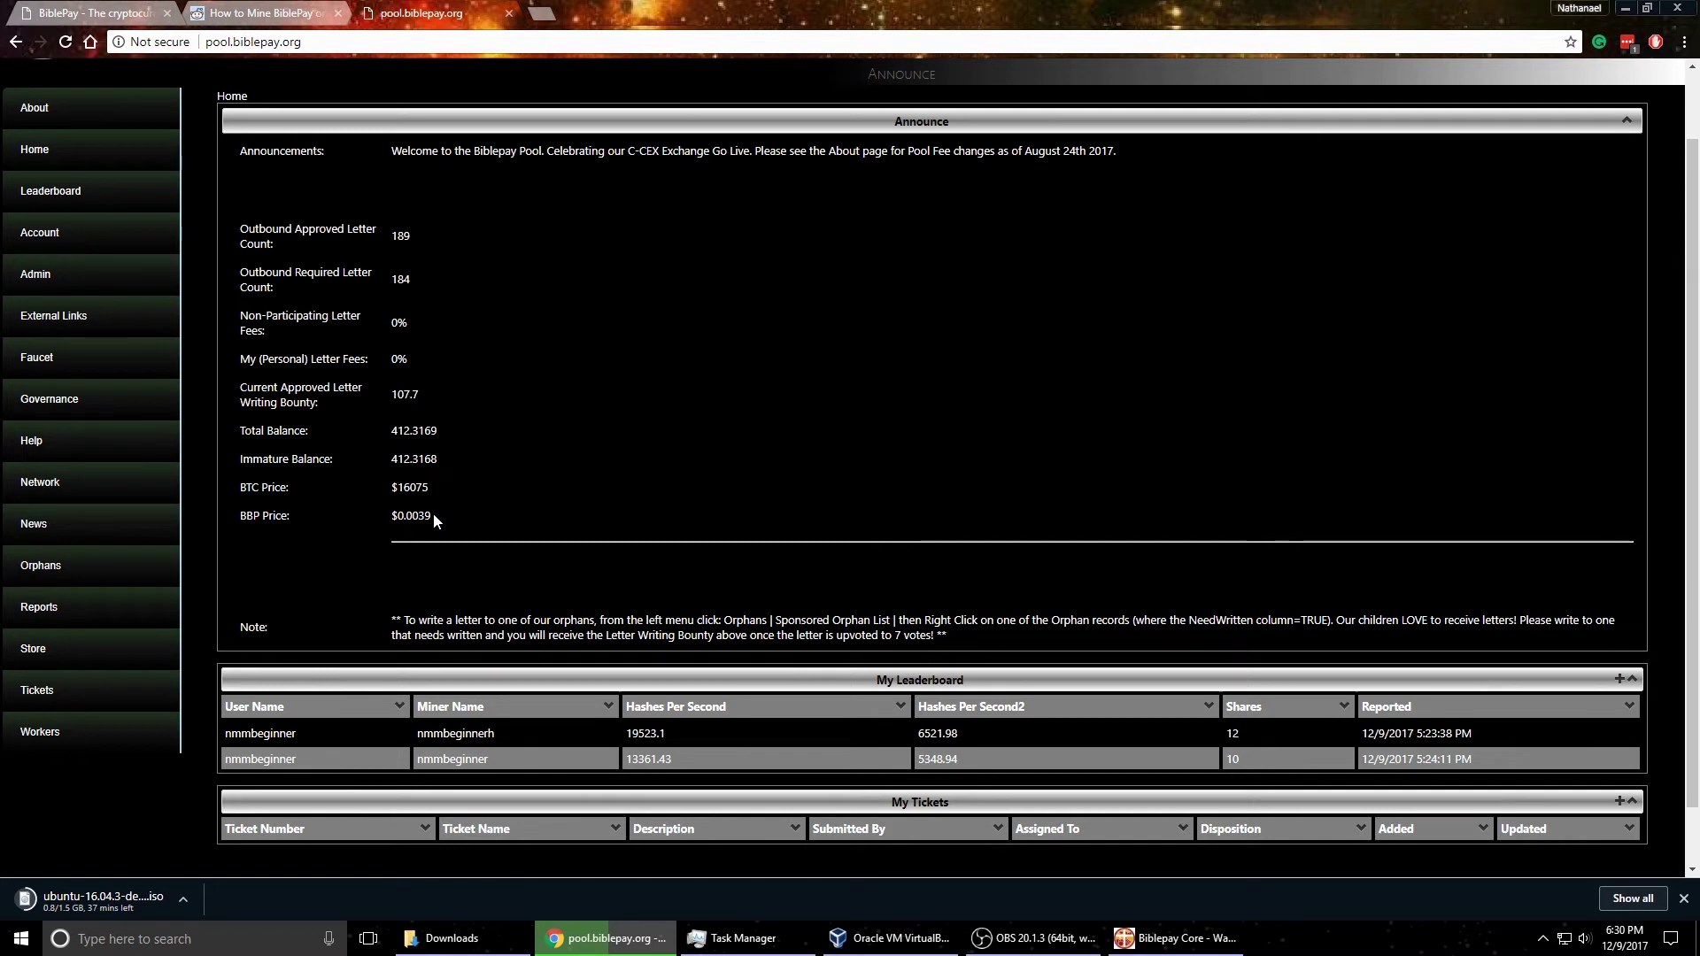
drag(432, 516, 407, 516)
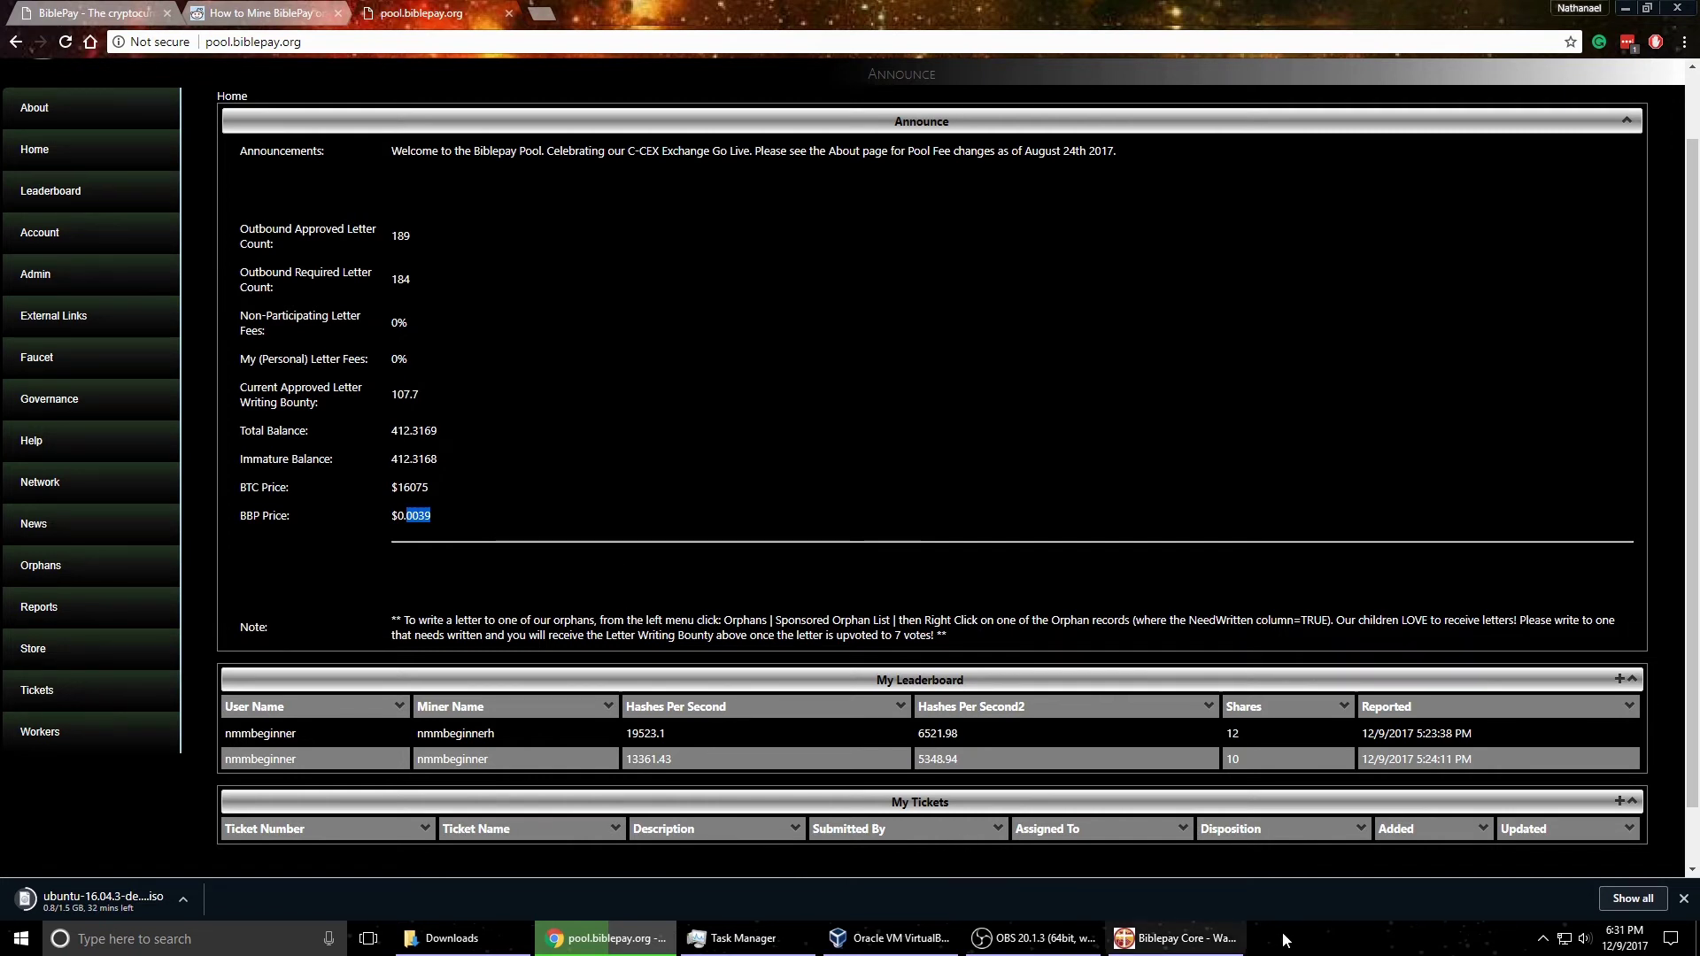
Open and dismiss the taskbar context menu twice.
right_click(1331, 945)
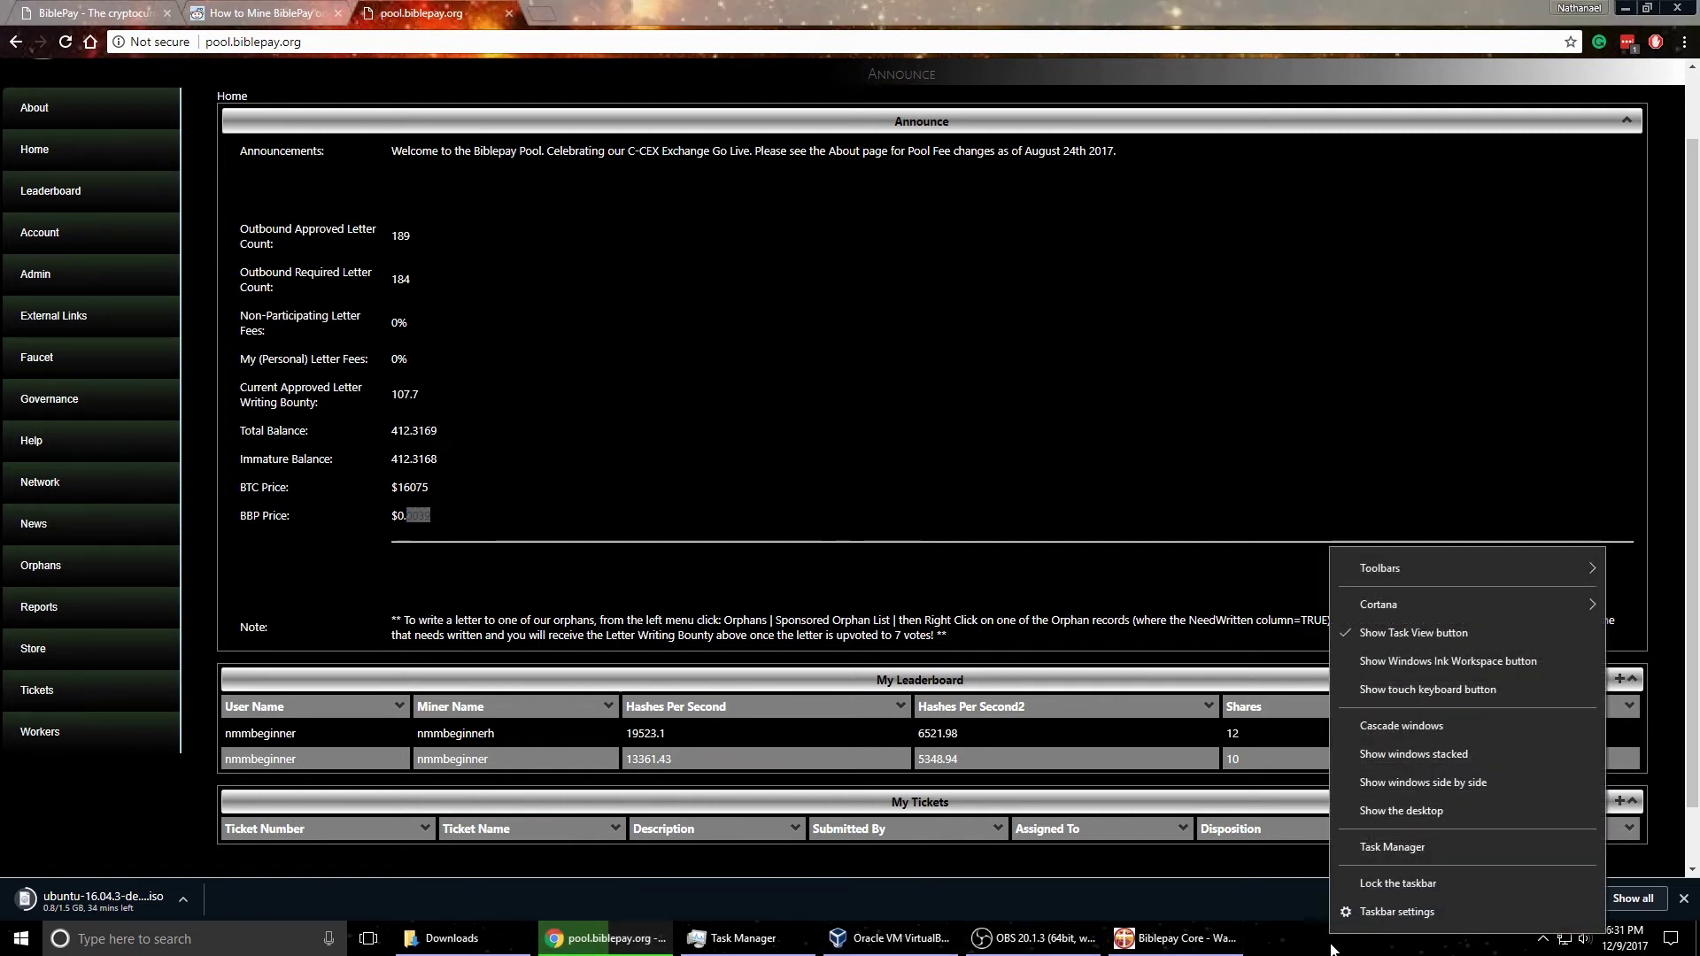
click(1305, 953)
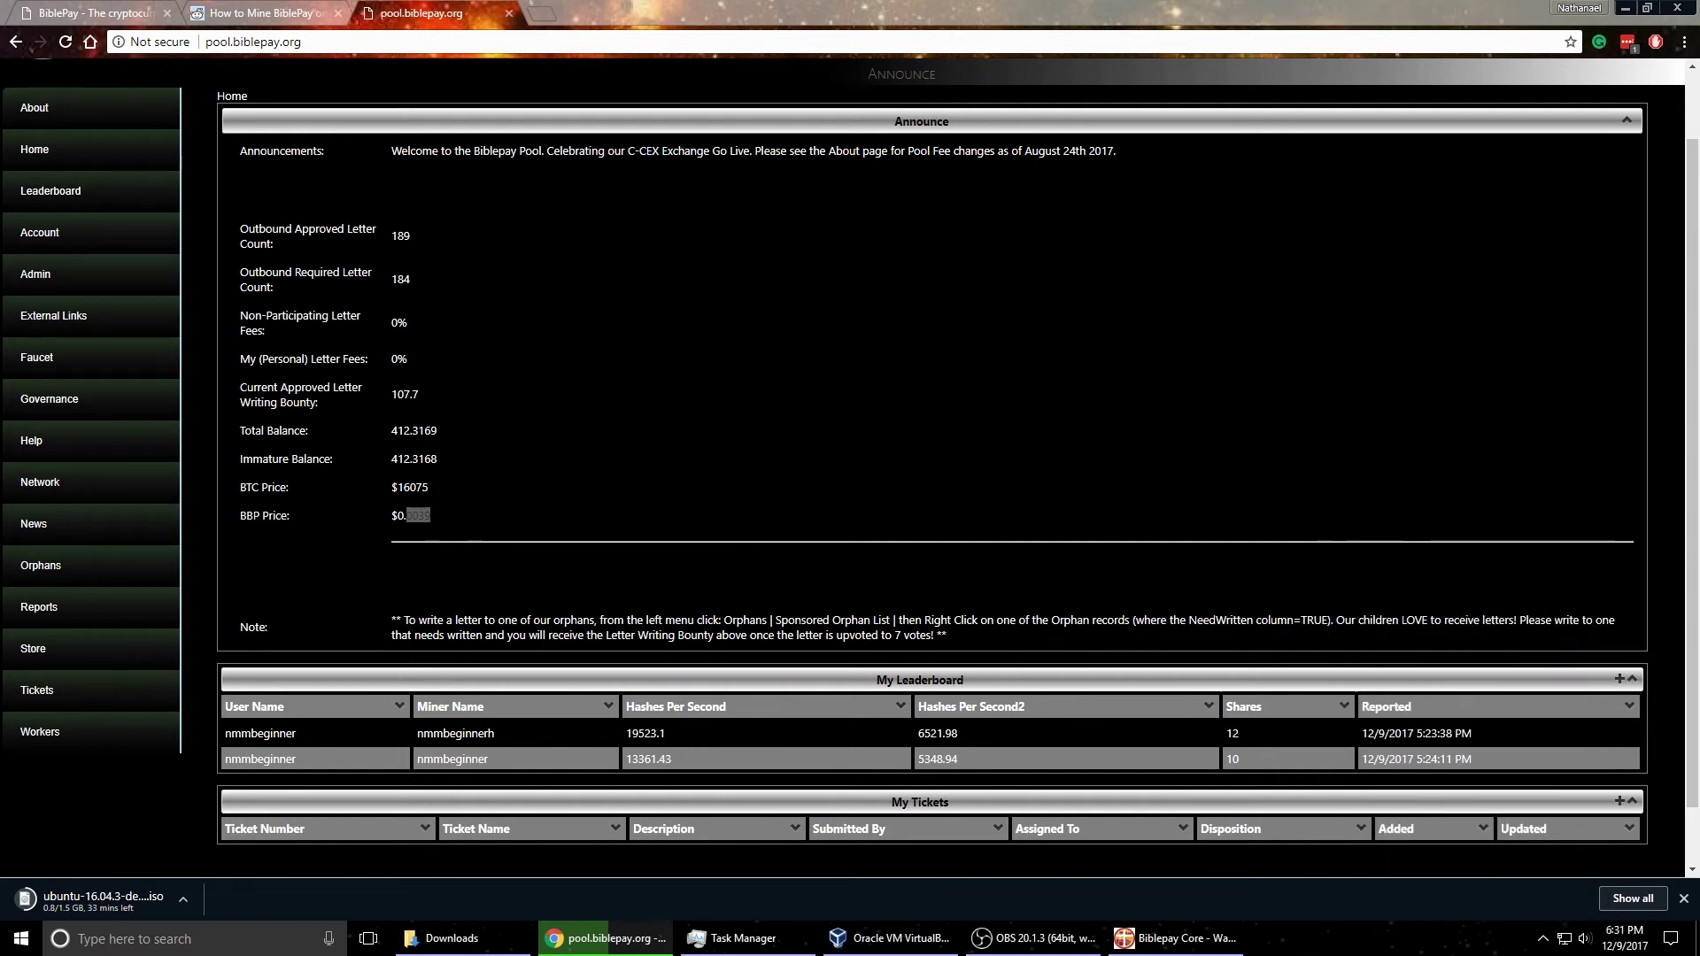
right_click(1337, 949)
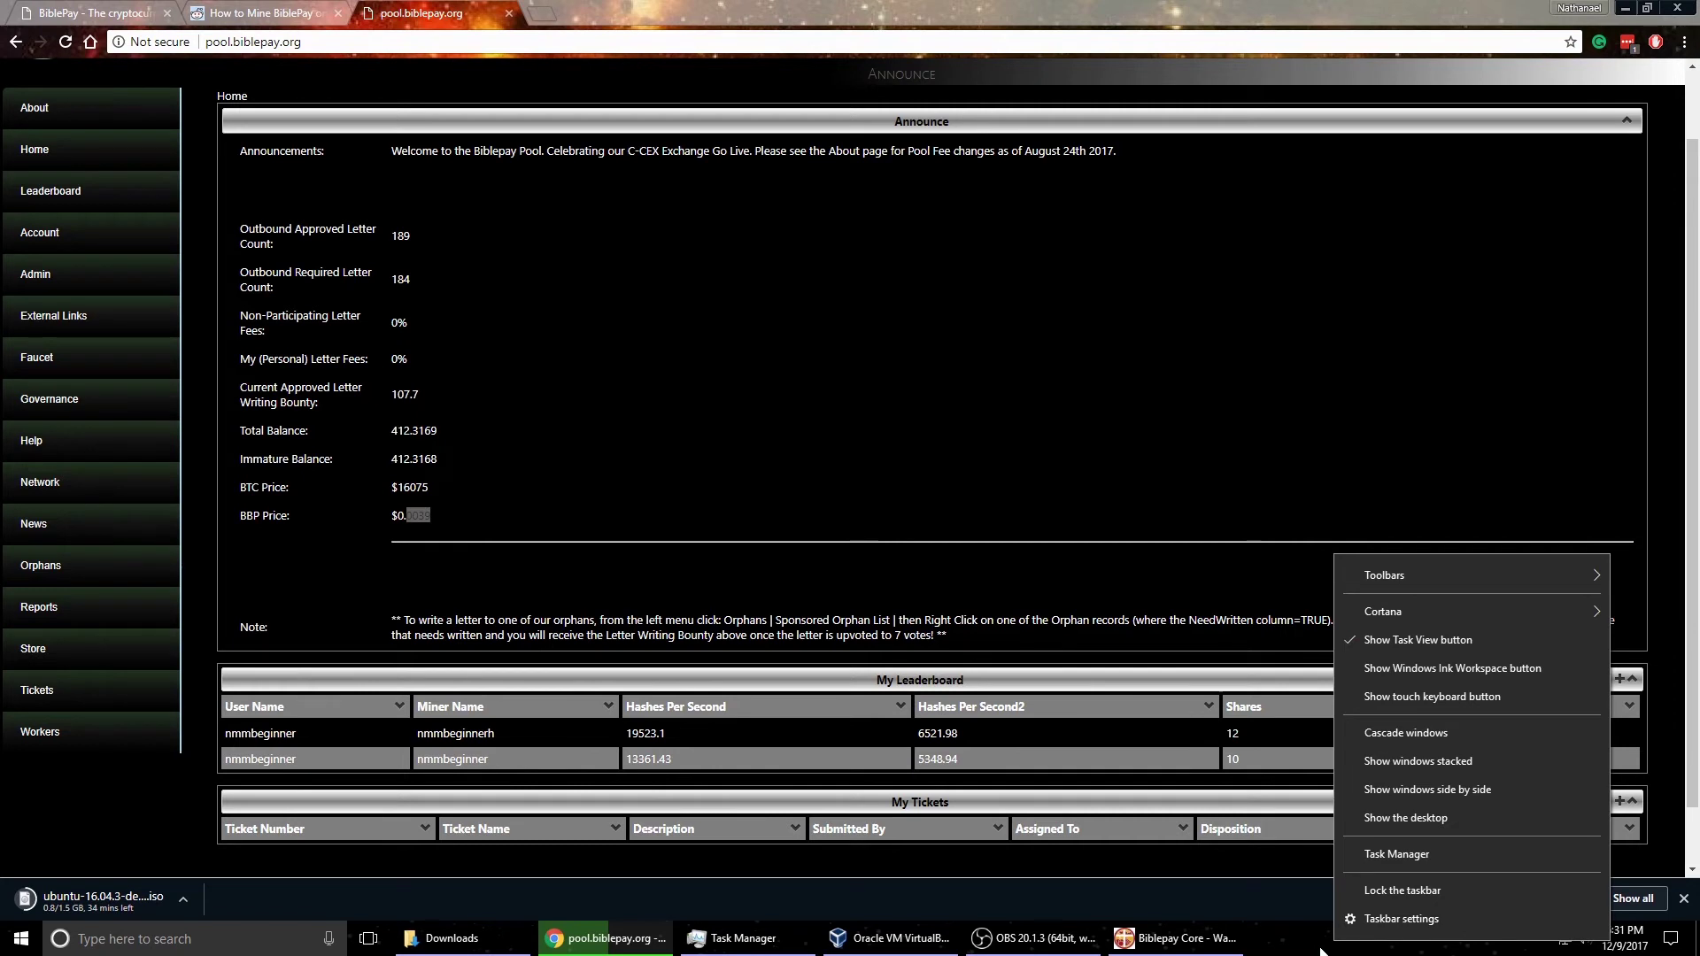
click(1320, 951)
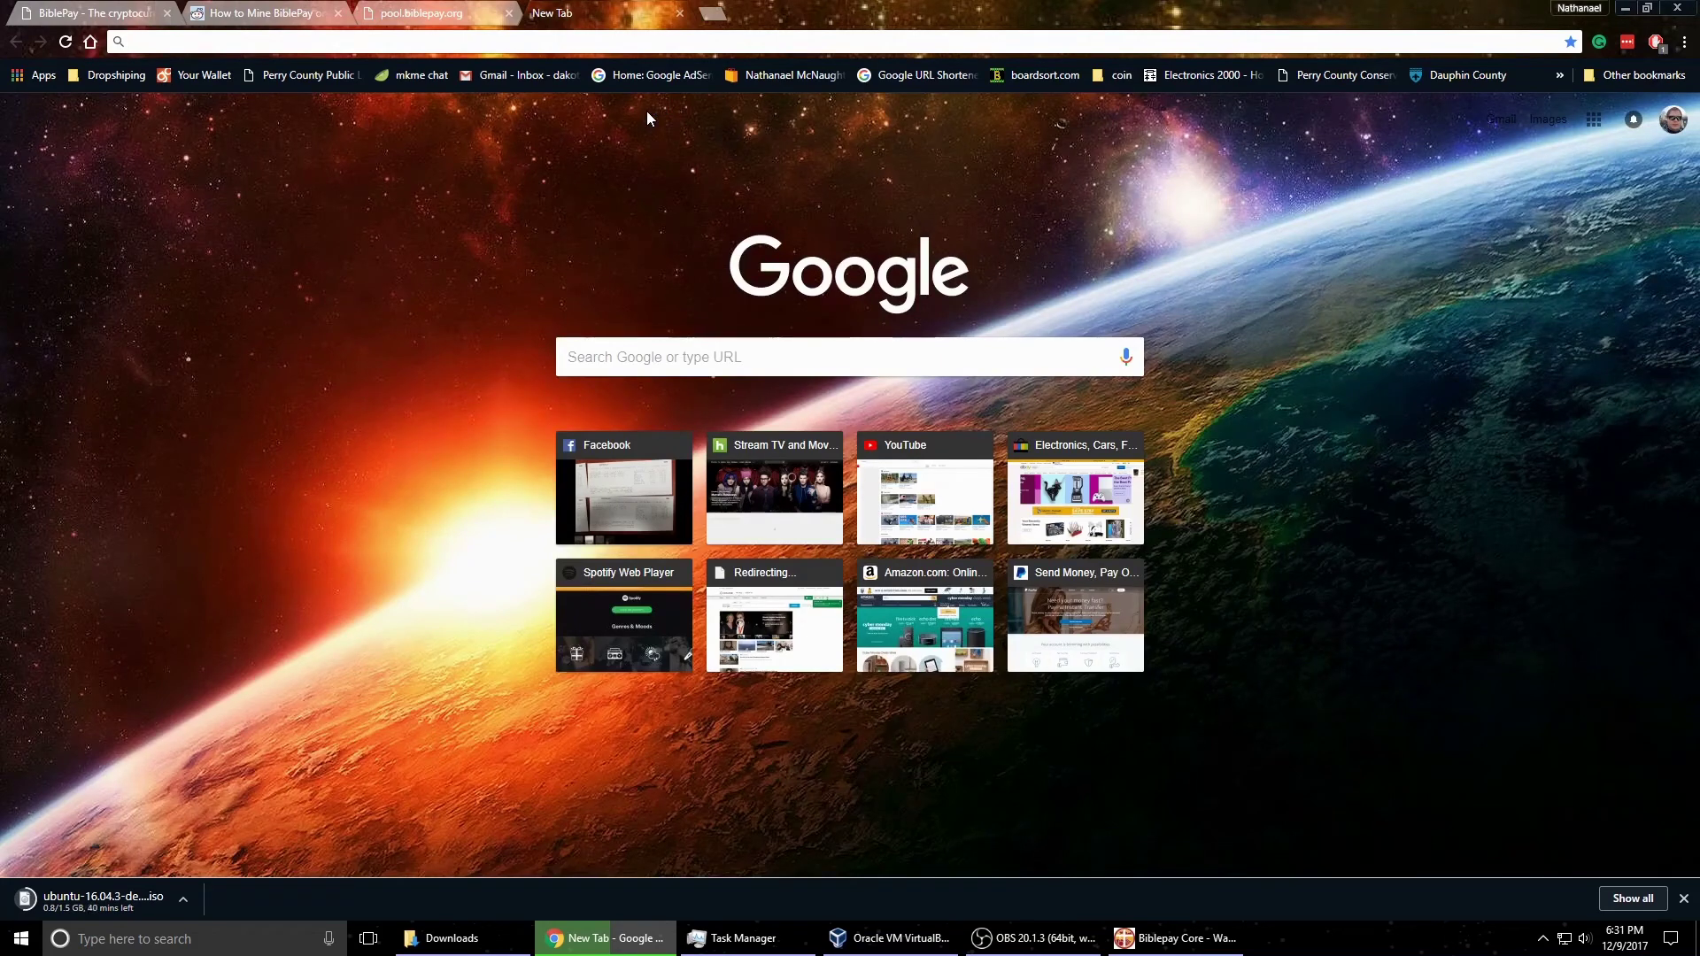
Load c-cex.com in a new tab and scroll the BBP market page.
text(c-cex.com)
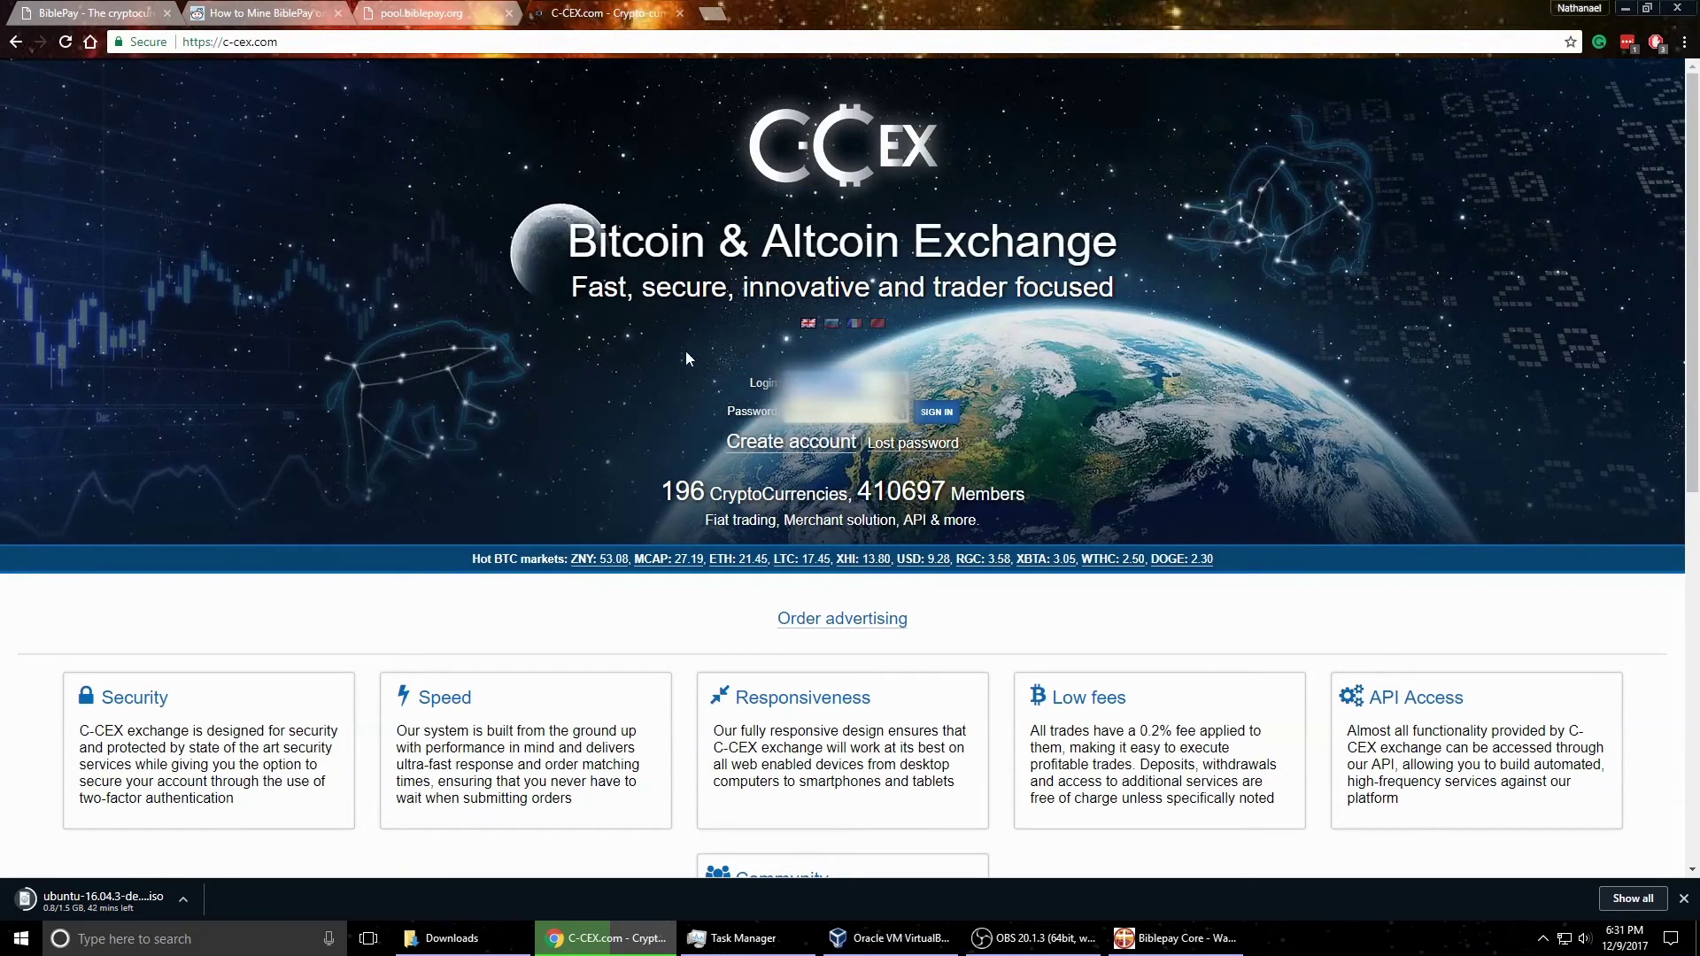
scroll(638, 390, down, 5)
scroll(673, 429, up, 3)
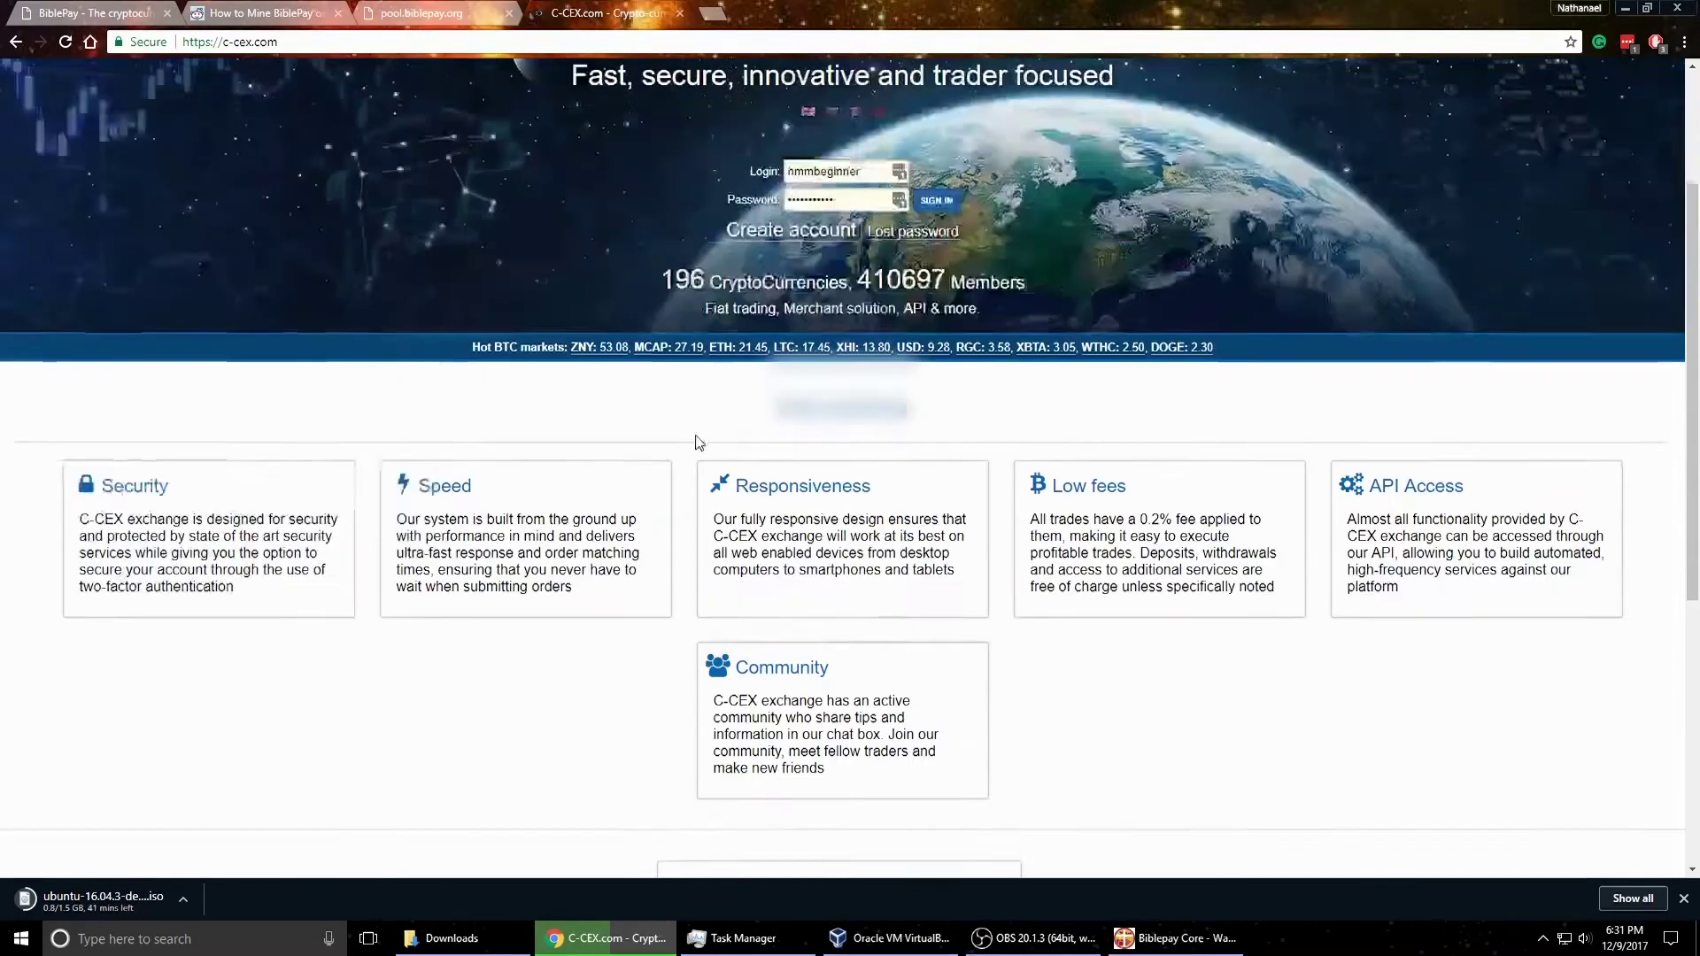
scroll(695, 441, up, 2)
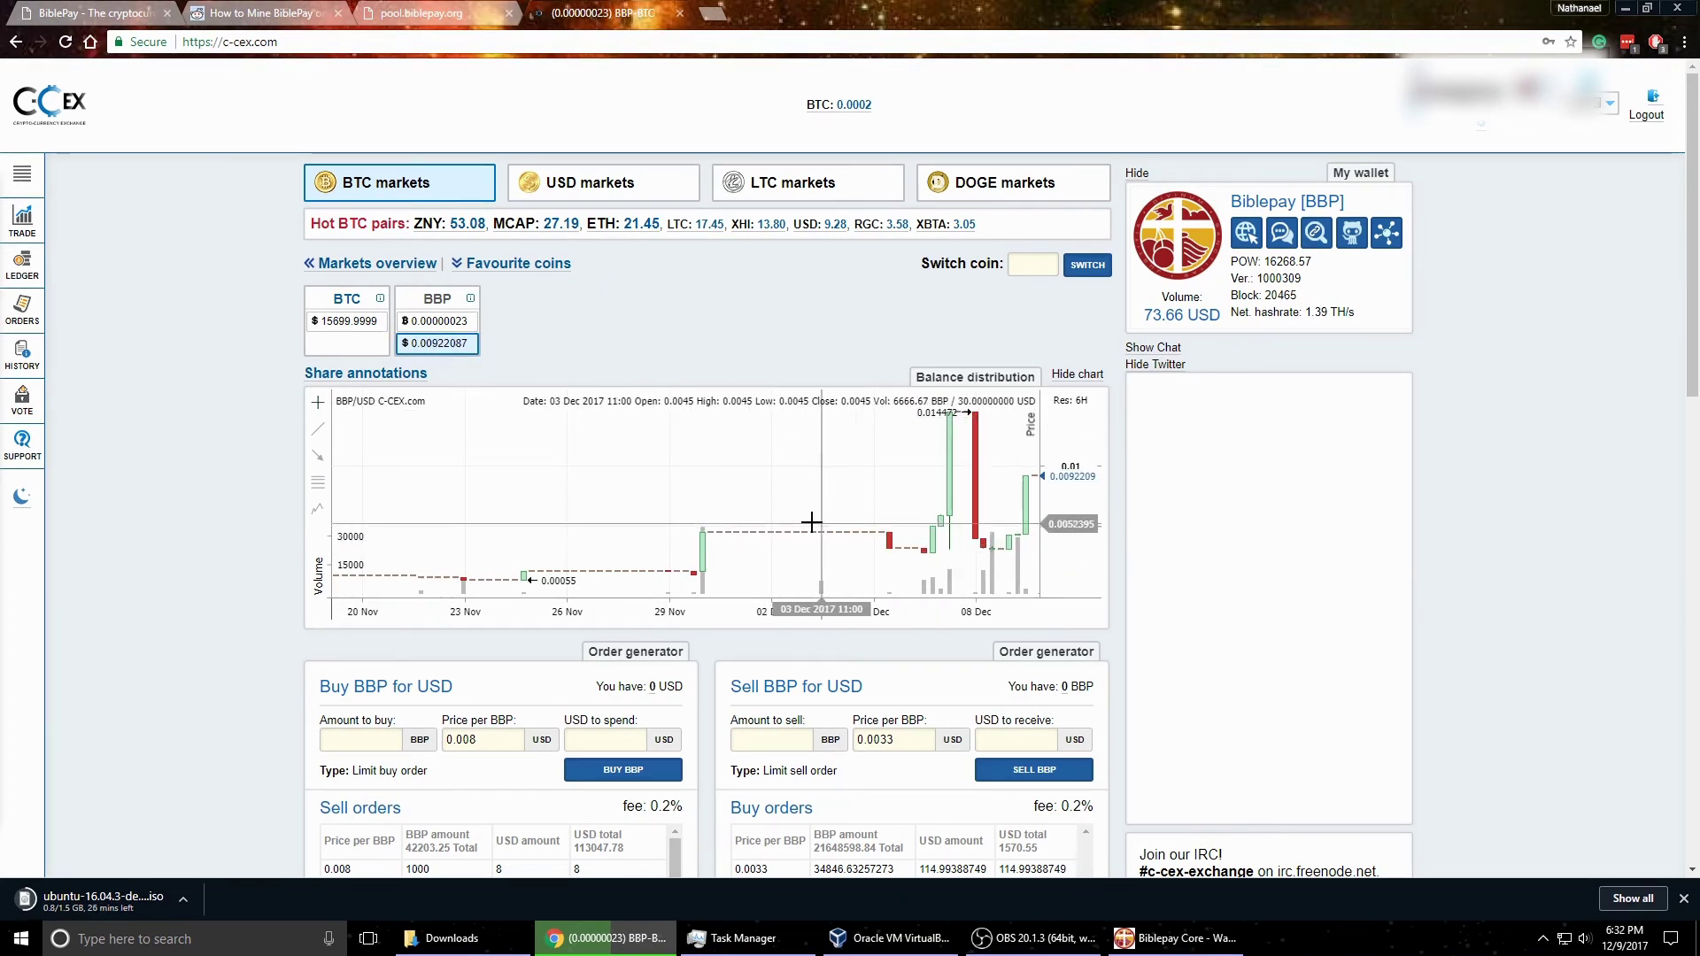
Scroll through the BBP/USD price chart and the buy and sell order books.
scroll(823, 540, down, 6)
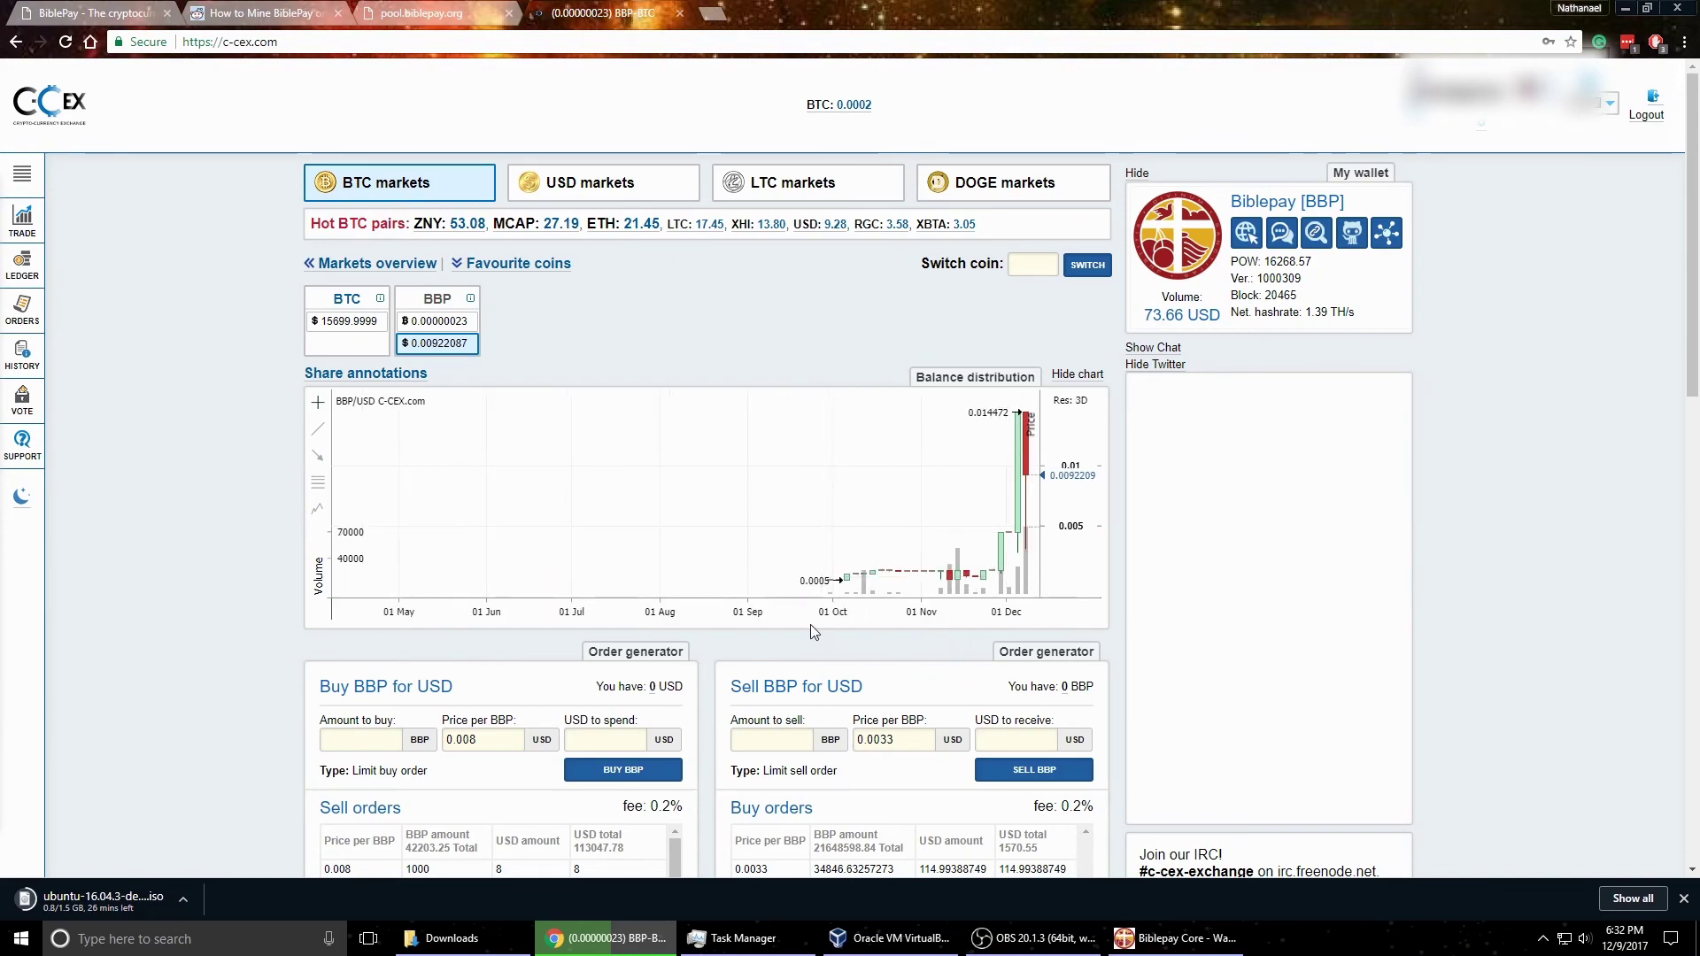
scroll(810, 576, up, 4)
scroll(710, 639, down, 3)
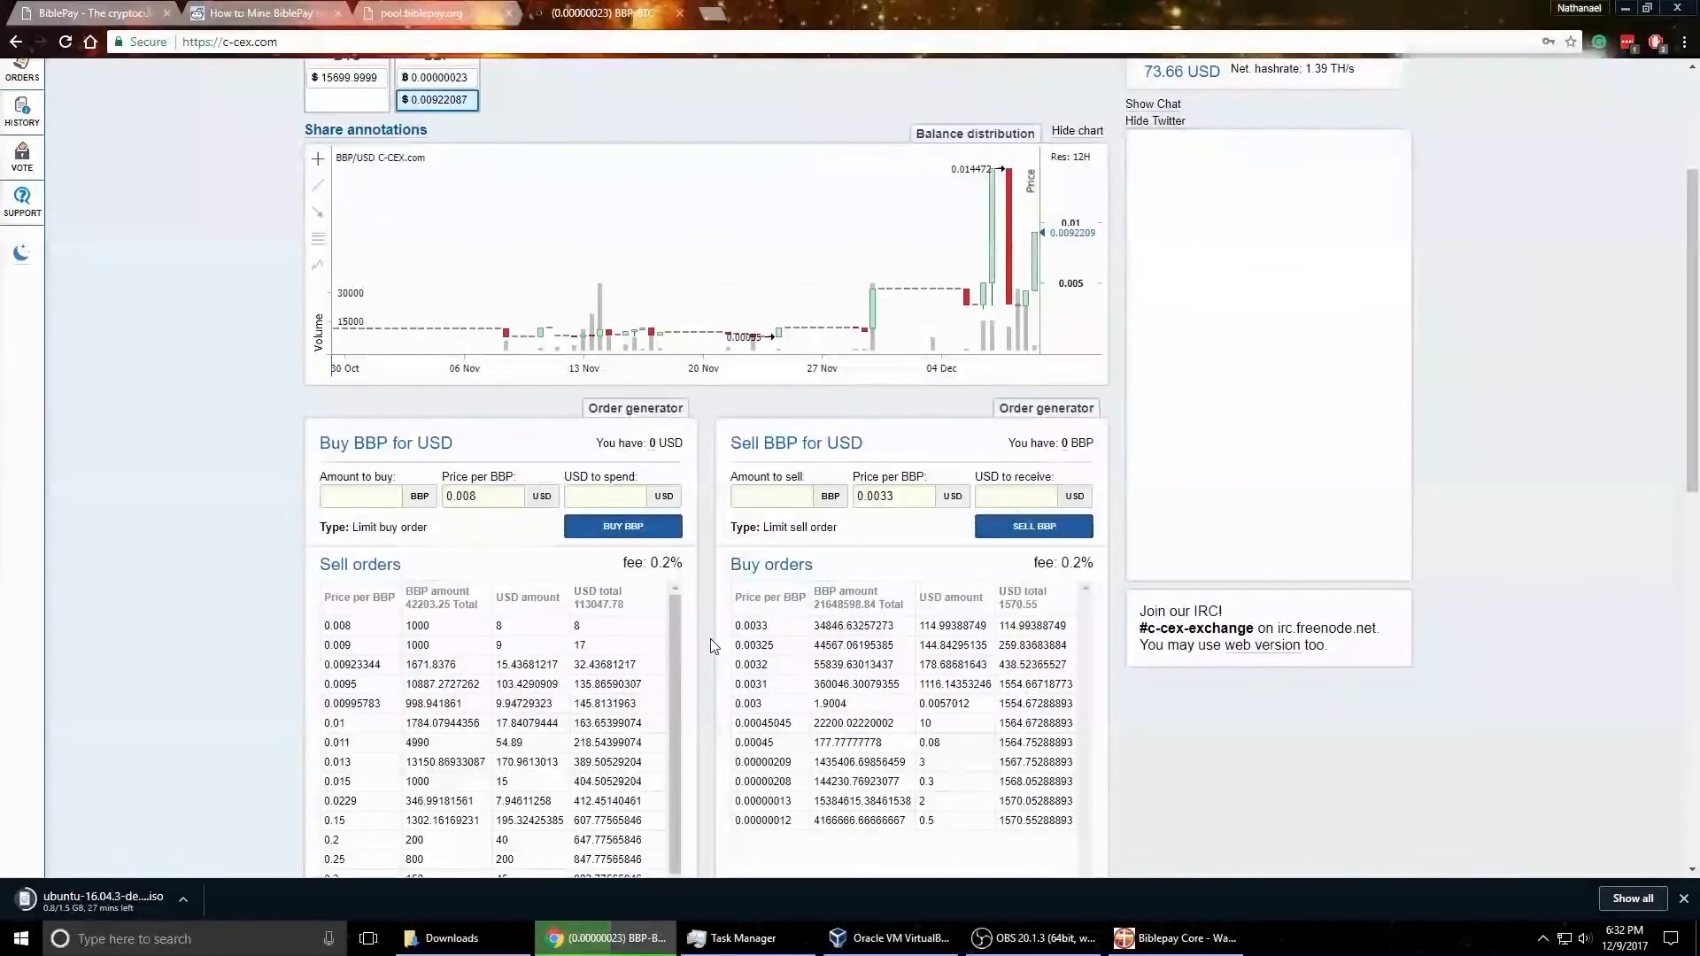
scroll(702, 607, down, 2)
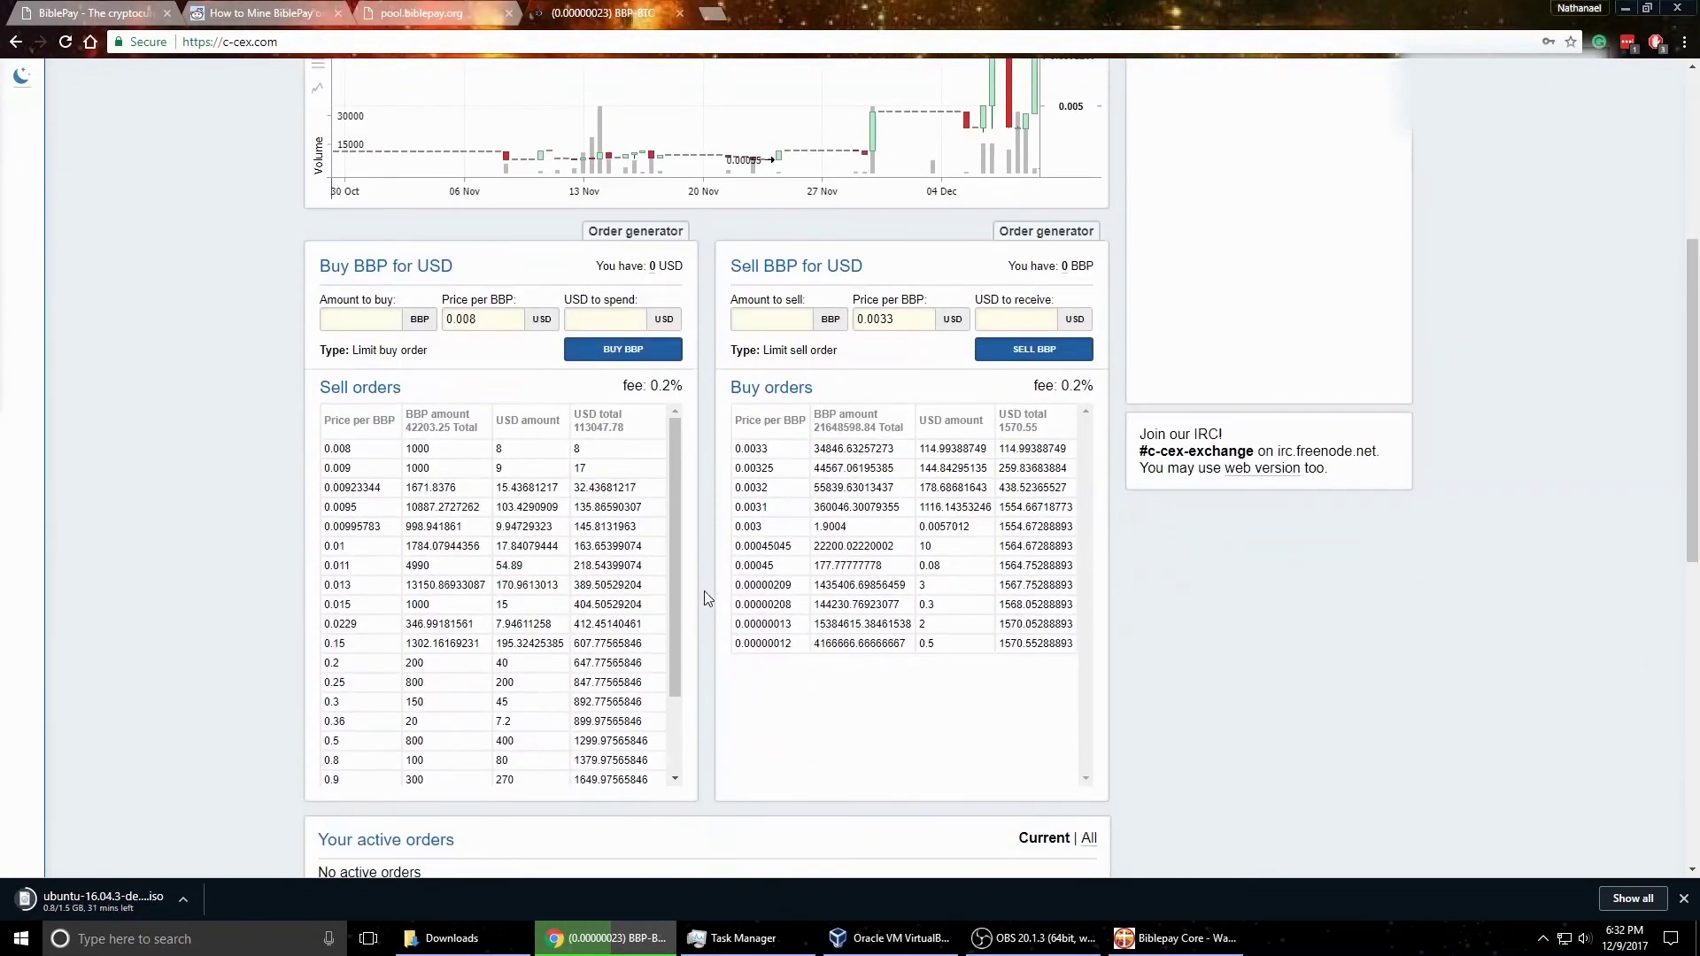
scroll(704, 591, up, 8)
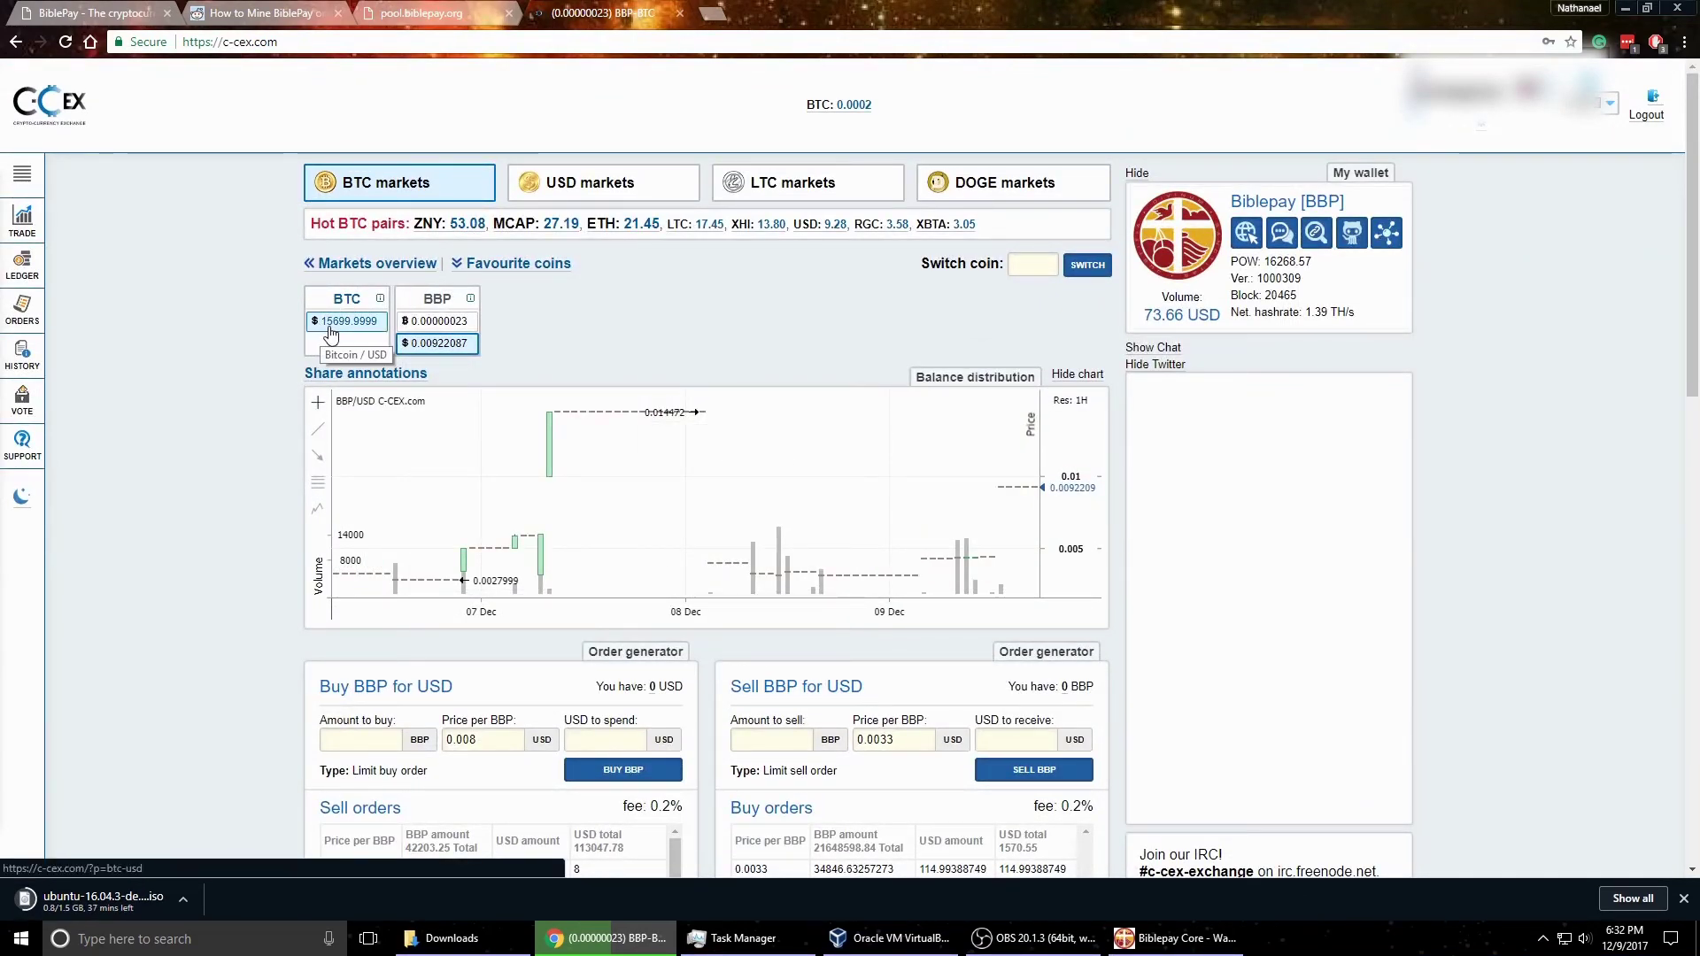
Switch from the BBP/USD to the BBP/BTC market and scroll its chart and order books.
click(438, 342)
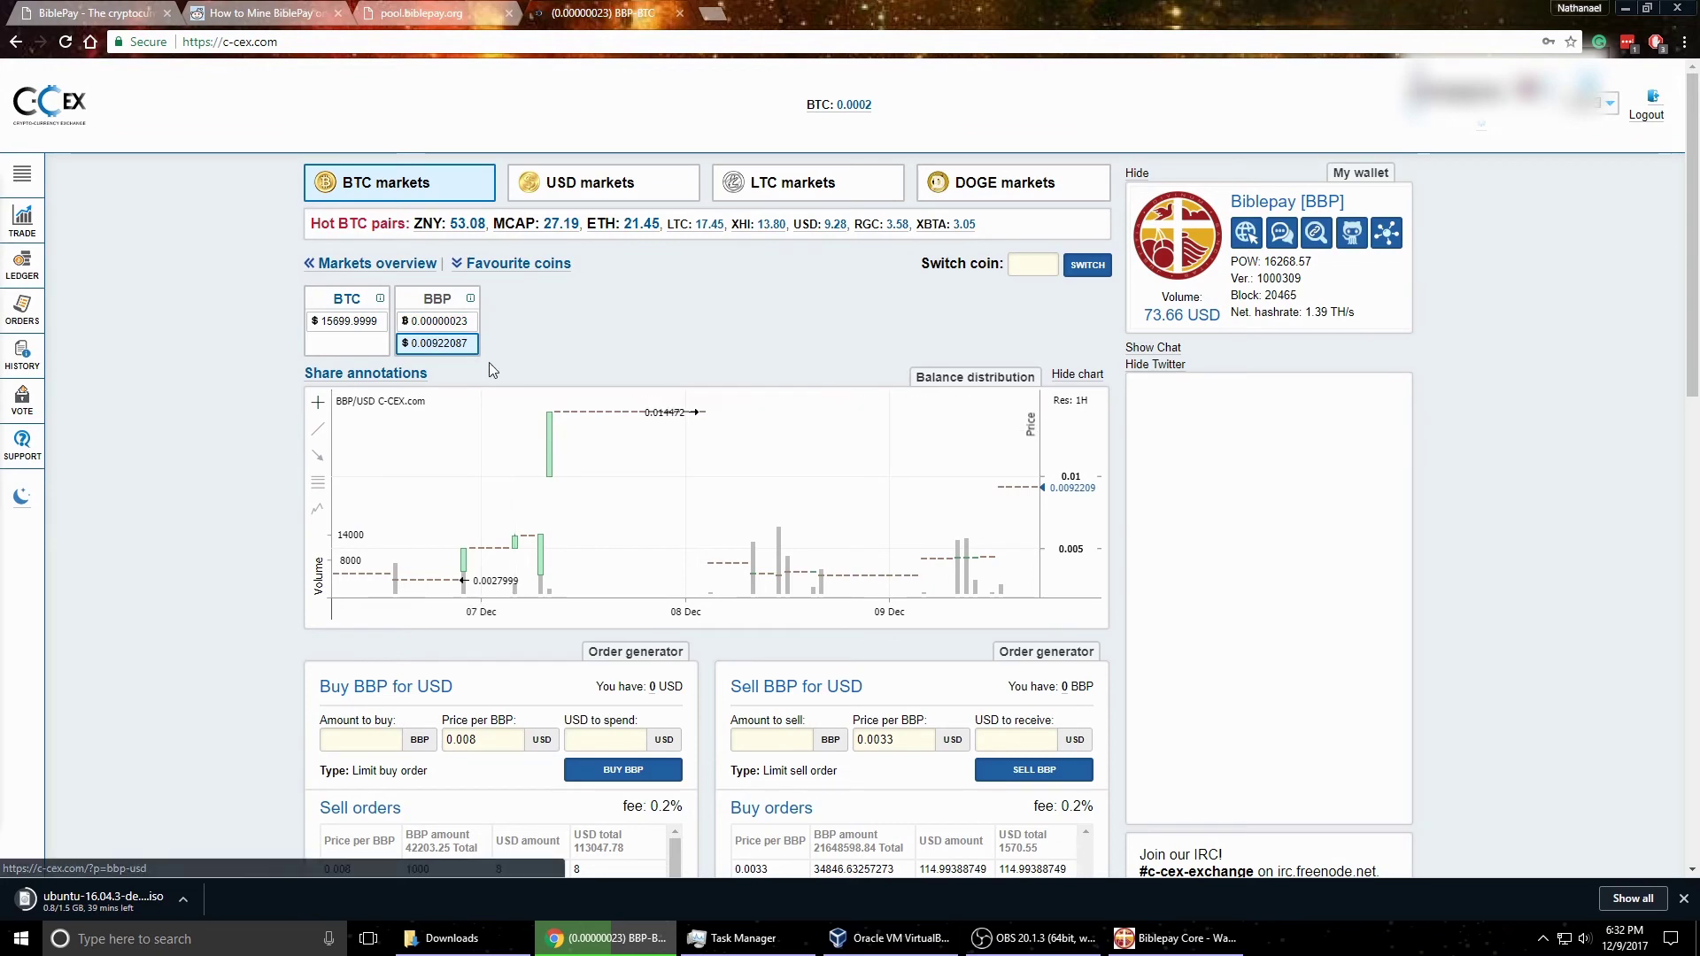
click(440, 322)
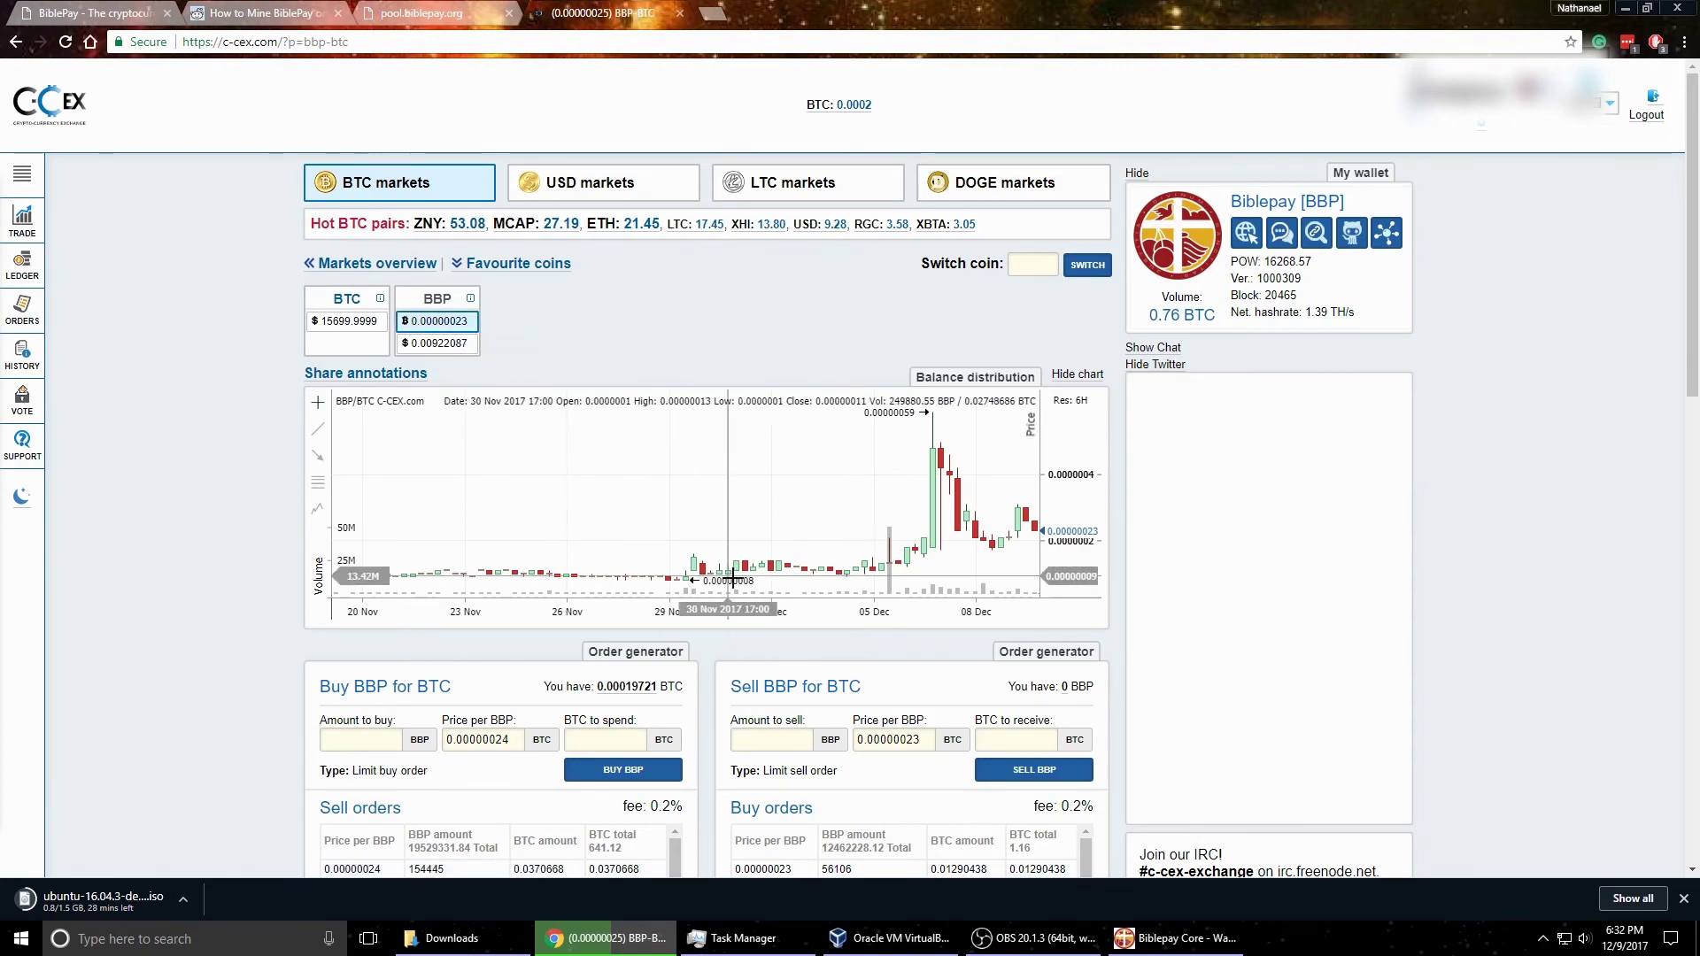
scroll(733, 580, up, 5)
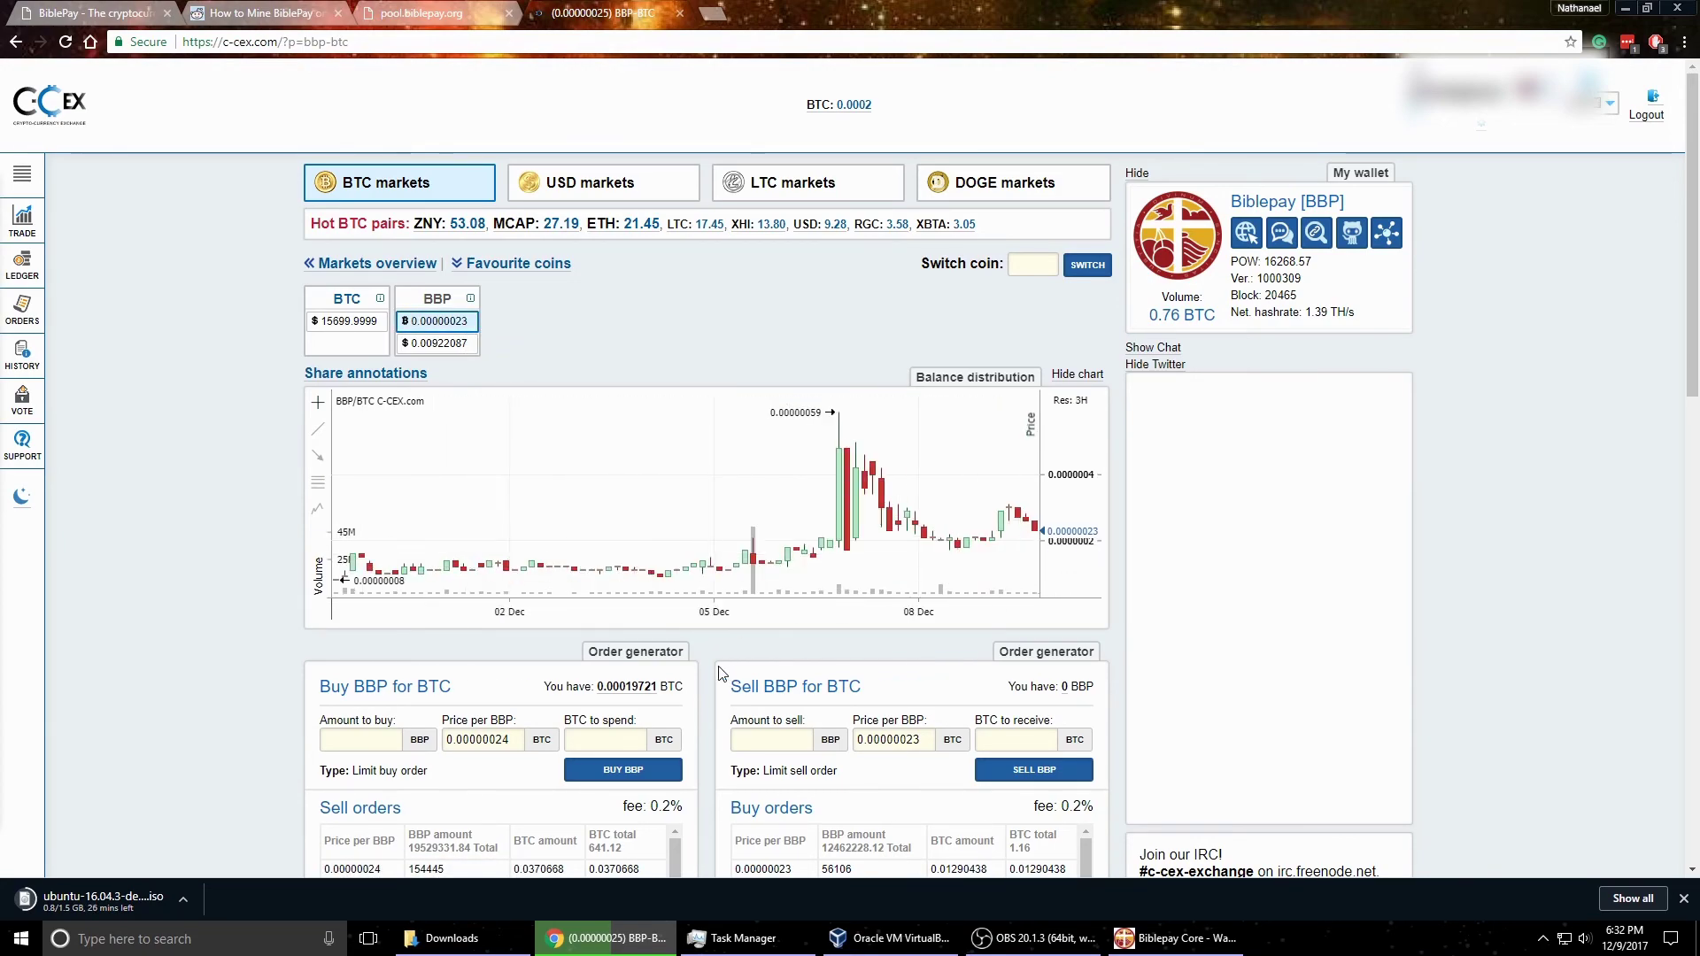
scroll(709, 651, down, 3)
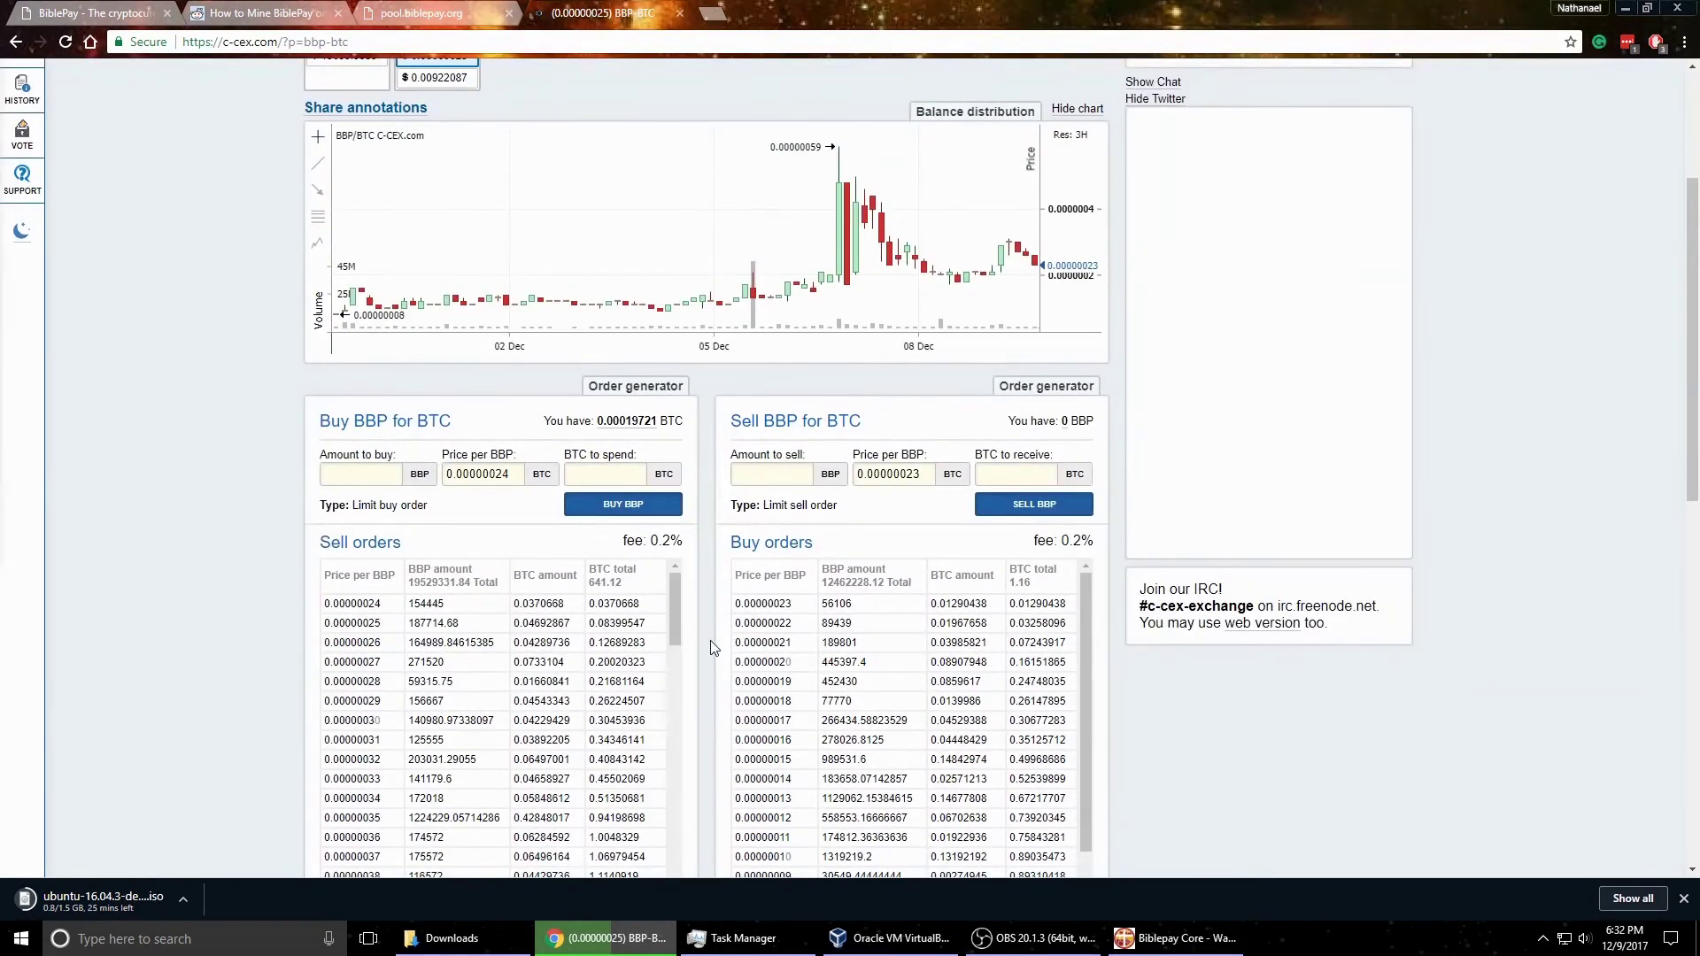
scroll(710, 647, down, 2)
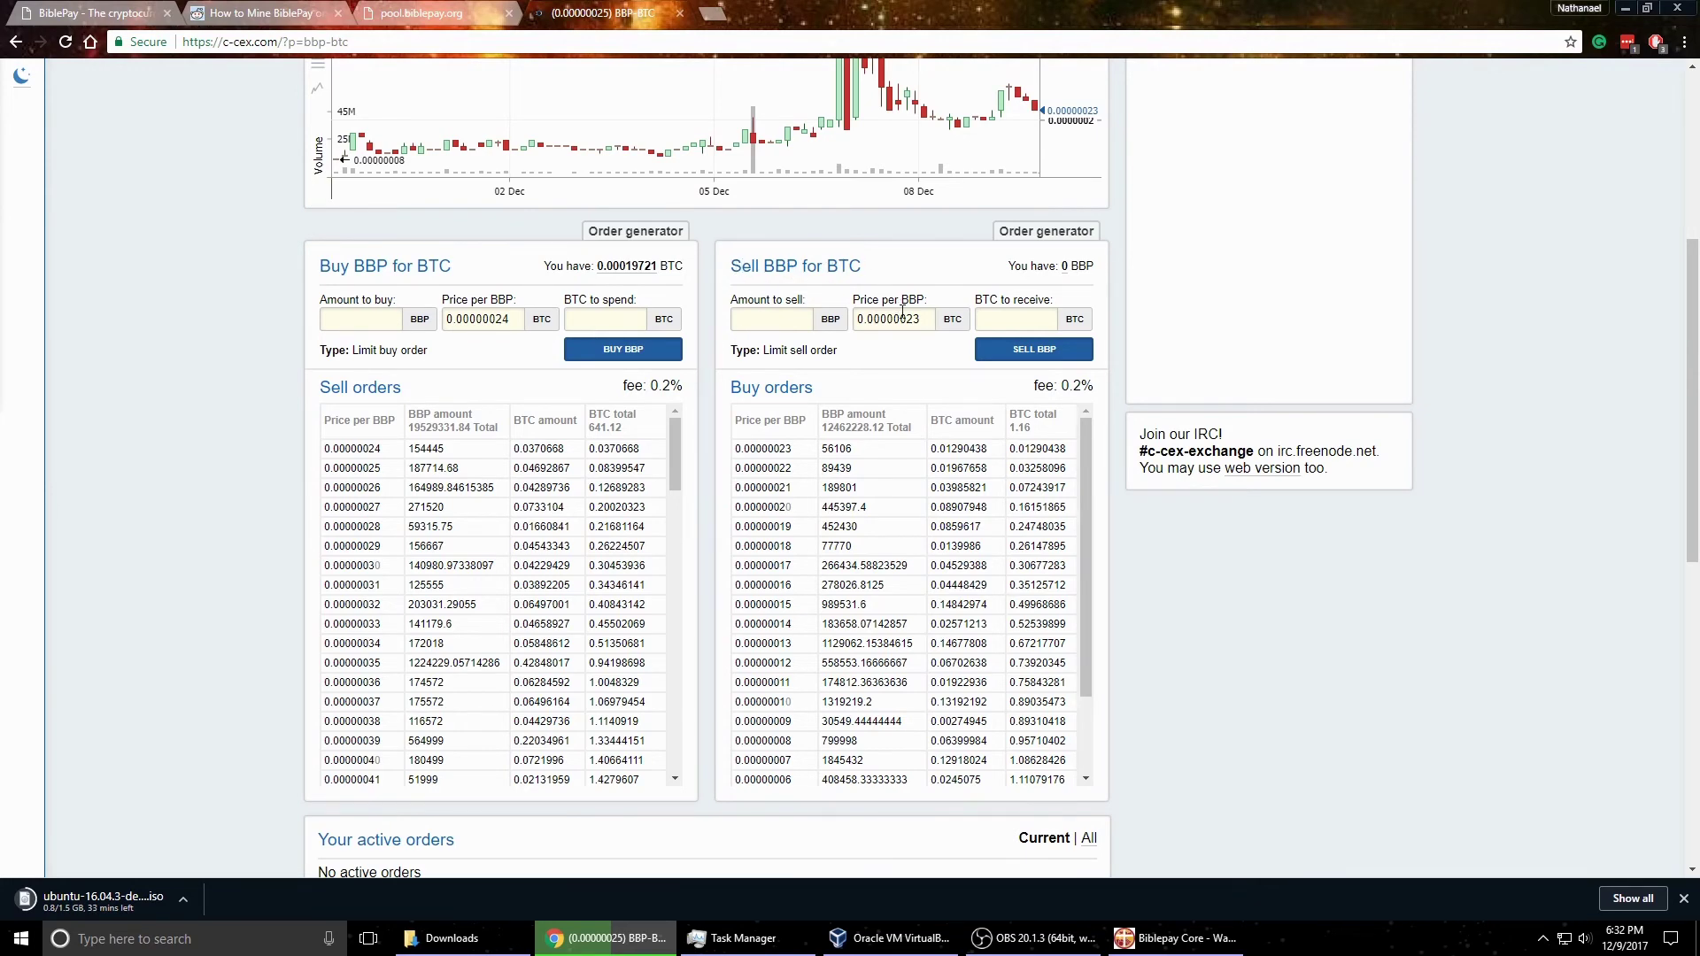
scroll(939, 348, up, 5)
Switch to the BBP/USD market, scroll its page, then load the BTC/USD market.
click(440, 186)
click(452, 232)
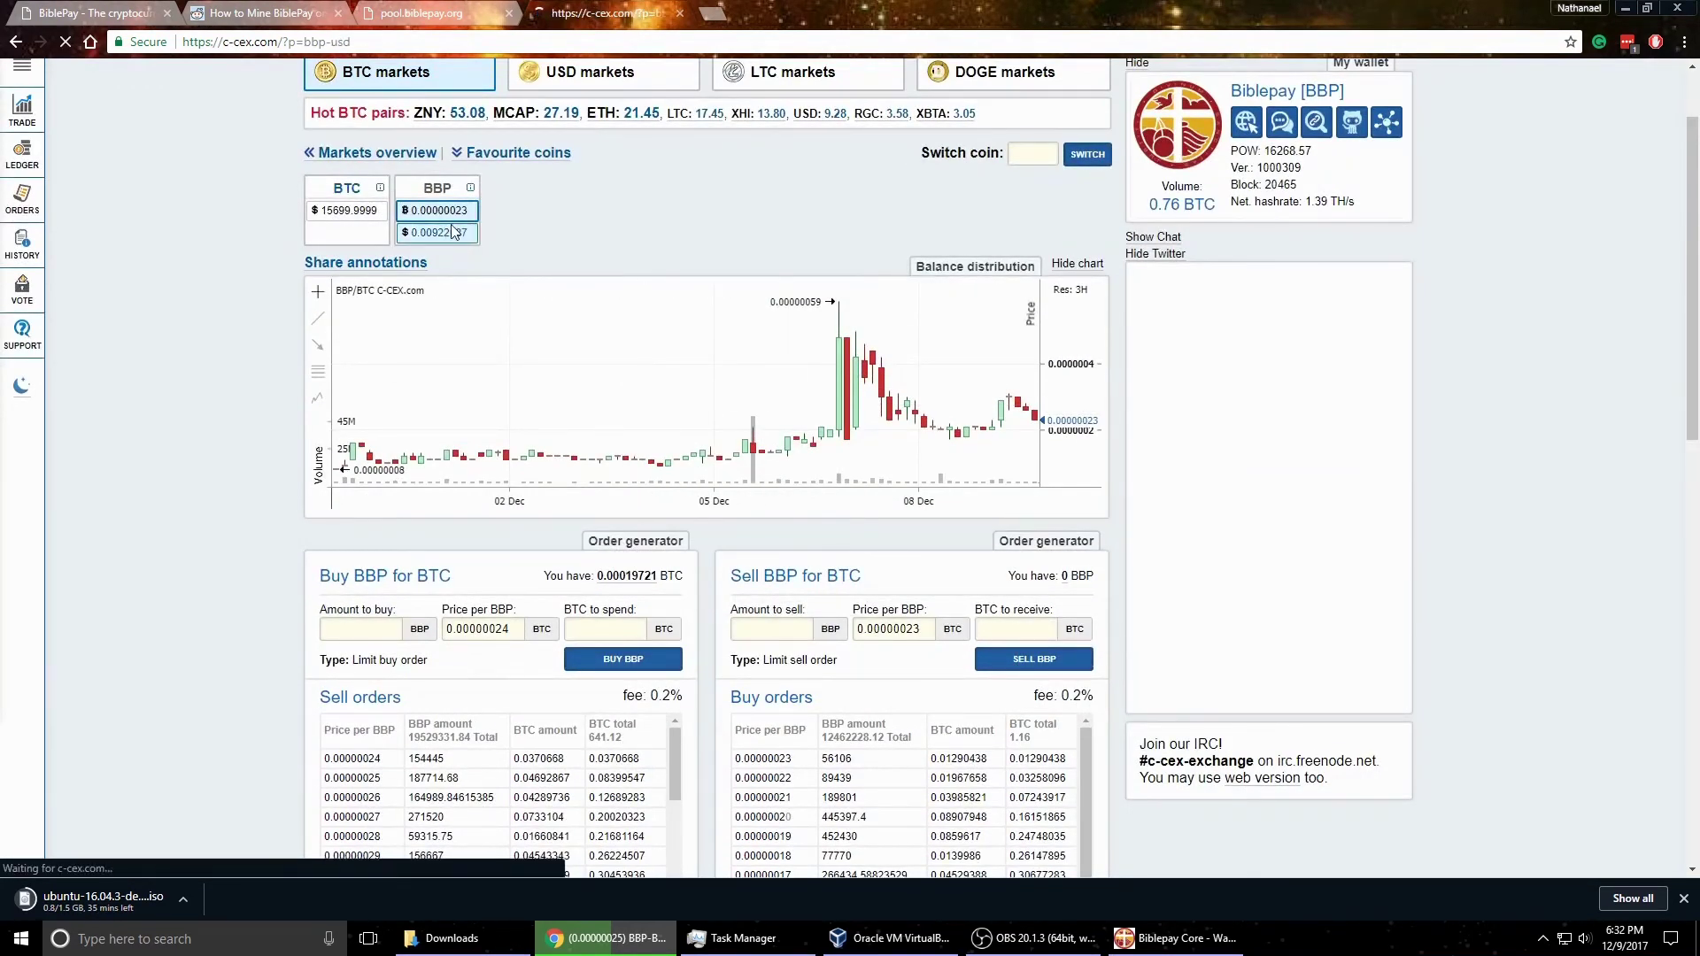
scroll(566, 358, down, 2)
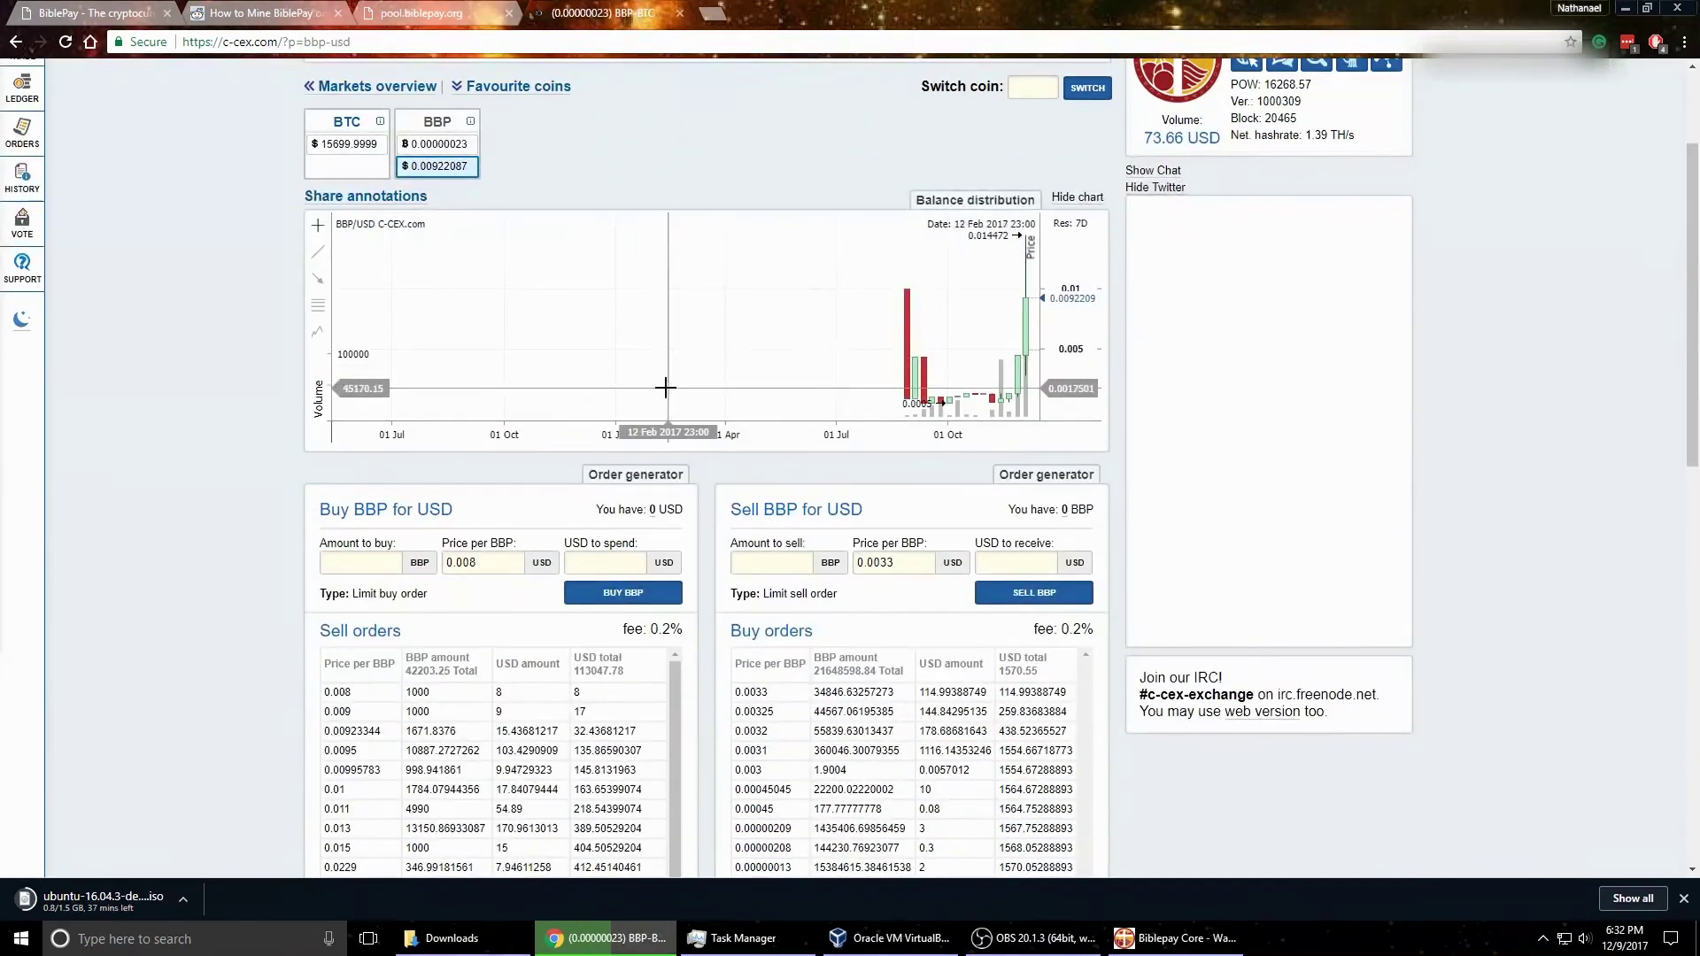
scroll(232, 464, down, 1)
scroll(233, 463, down, 1)
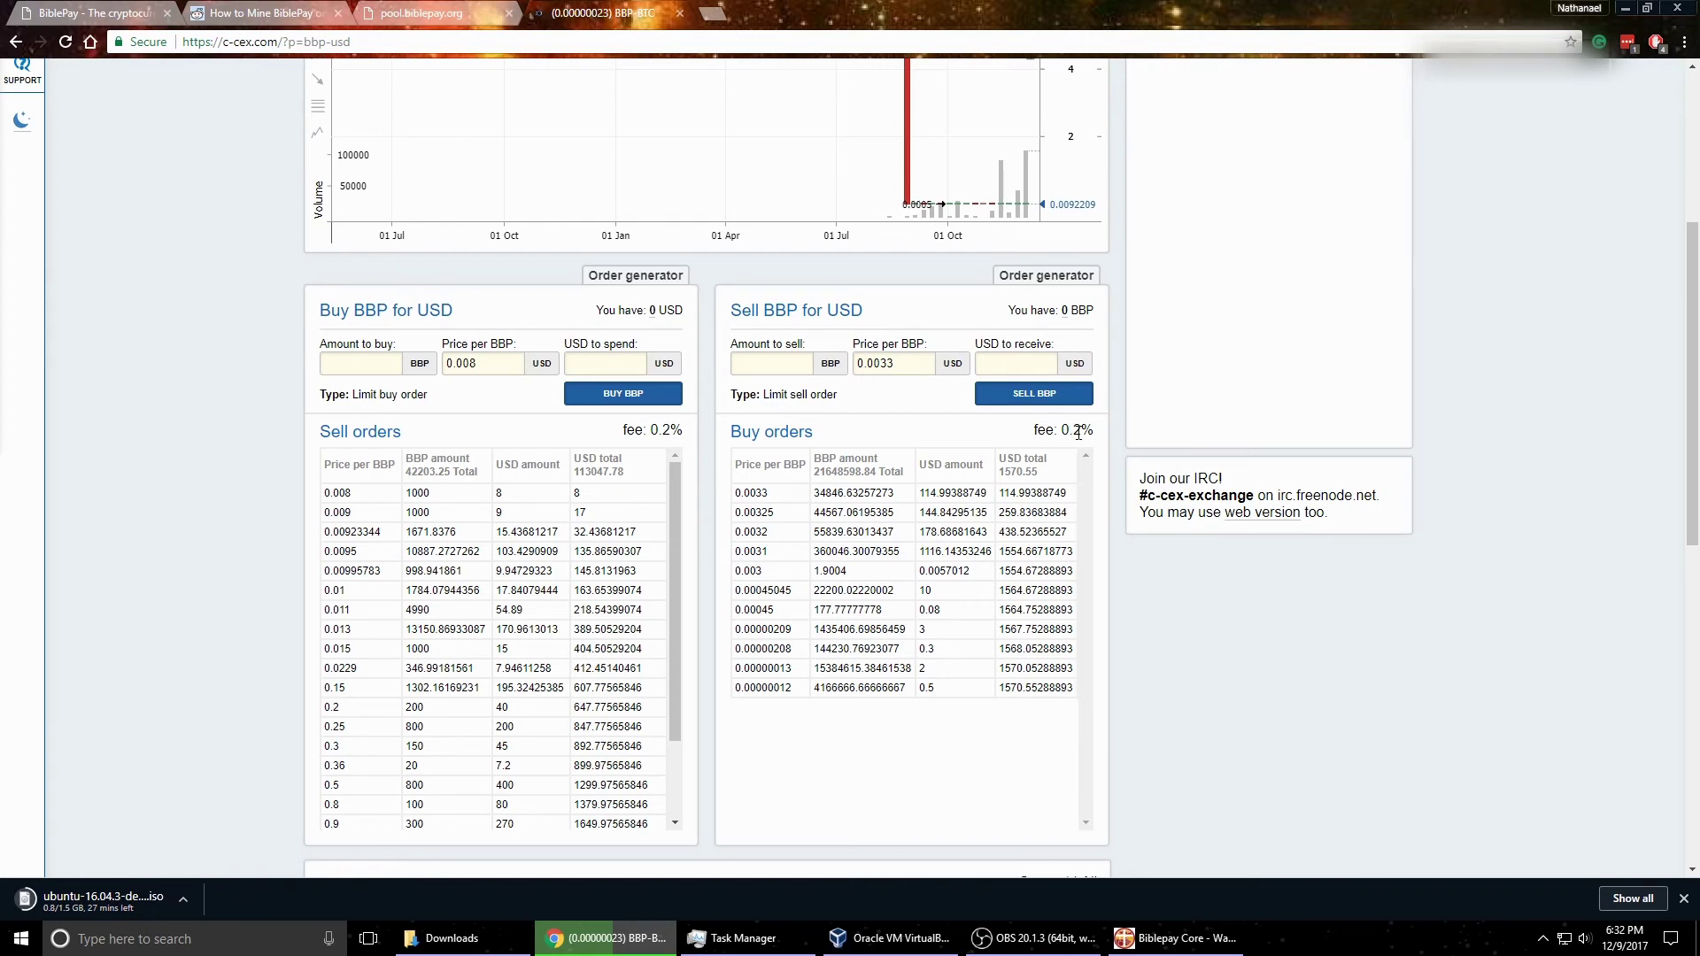
scroll(796, 399, up, 5)
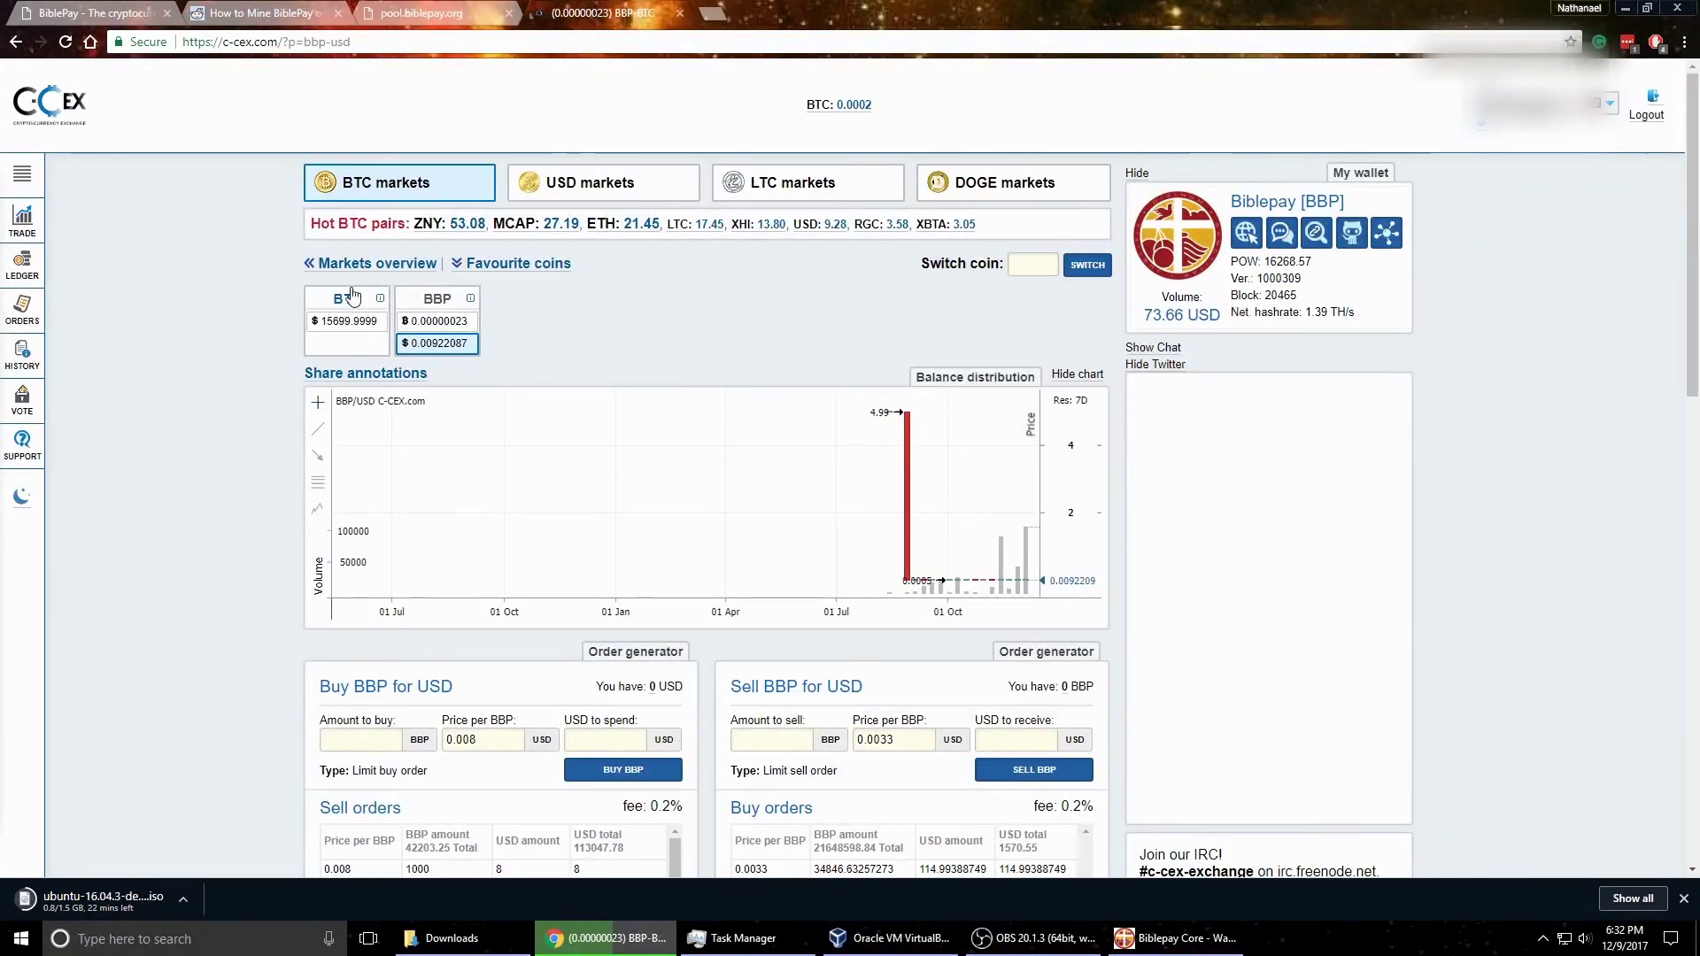
click(345, 324)
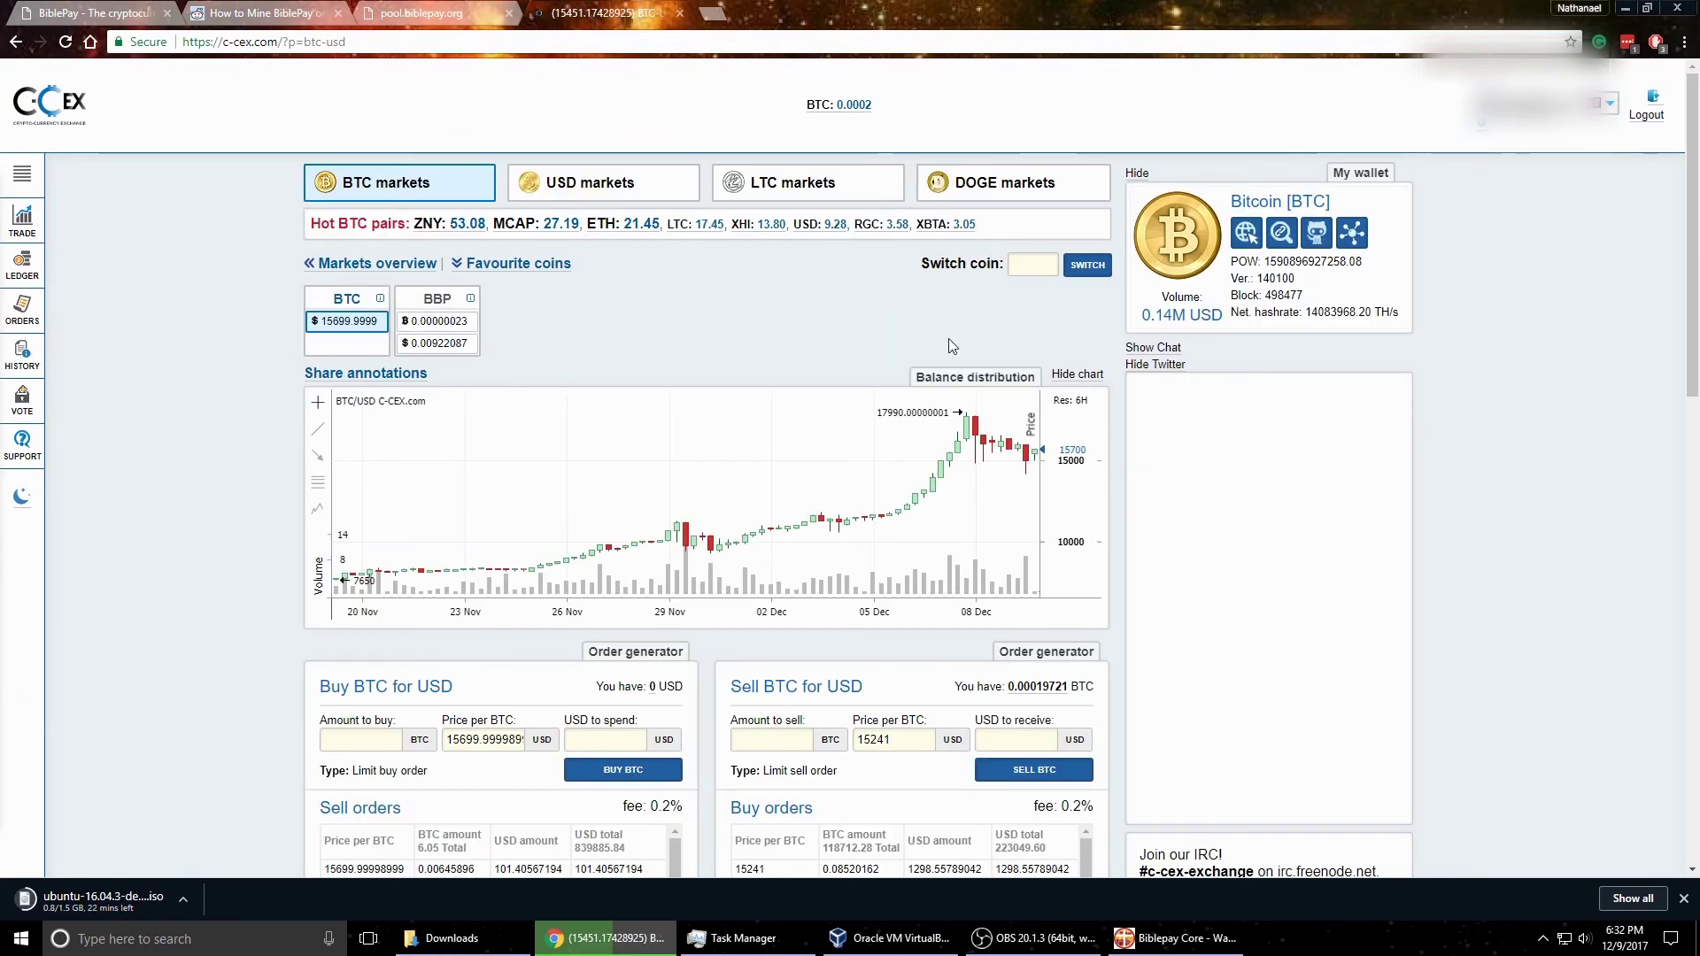
Show the C-CEX wallet's BTC balance, then return to the BBP/BTC market.
click(1351, 177)
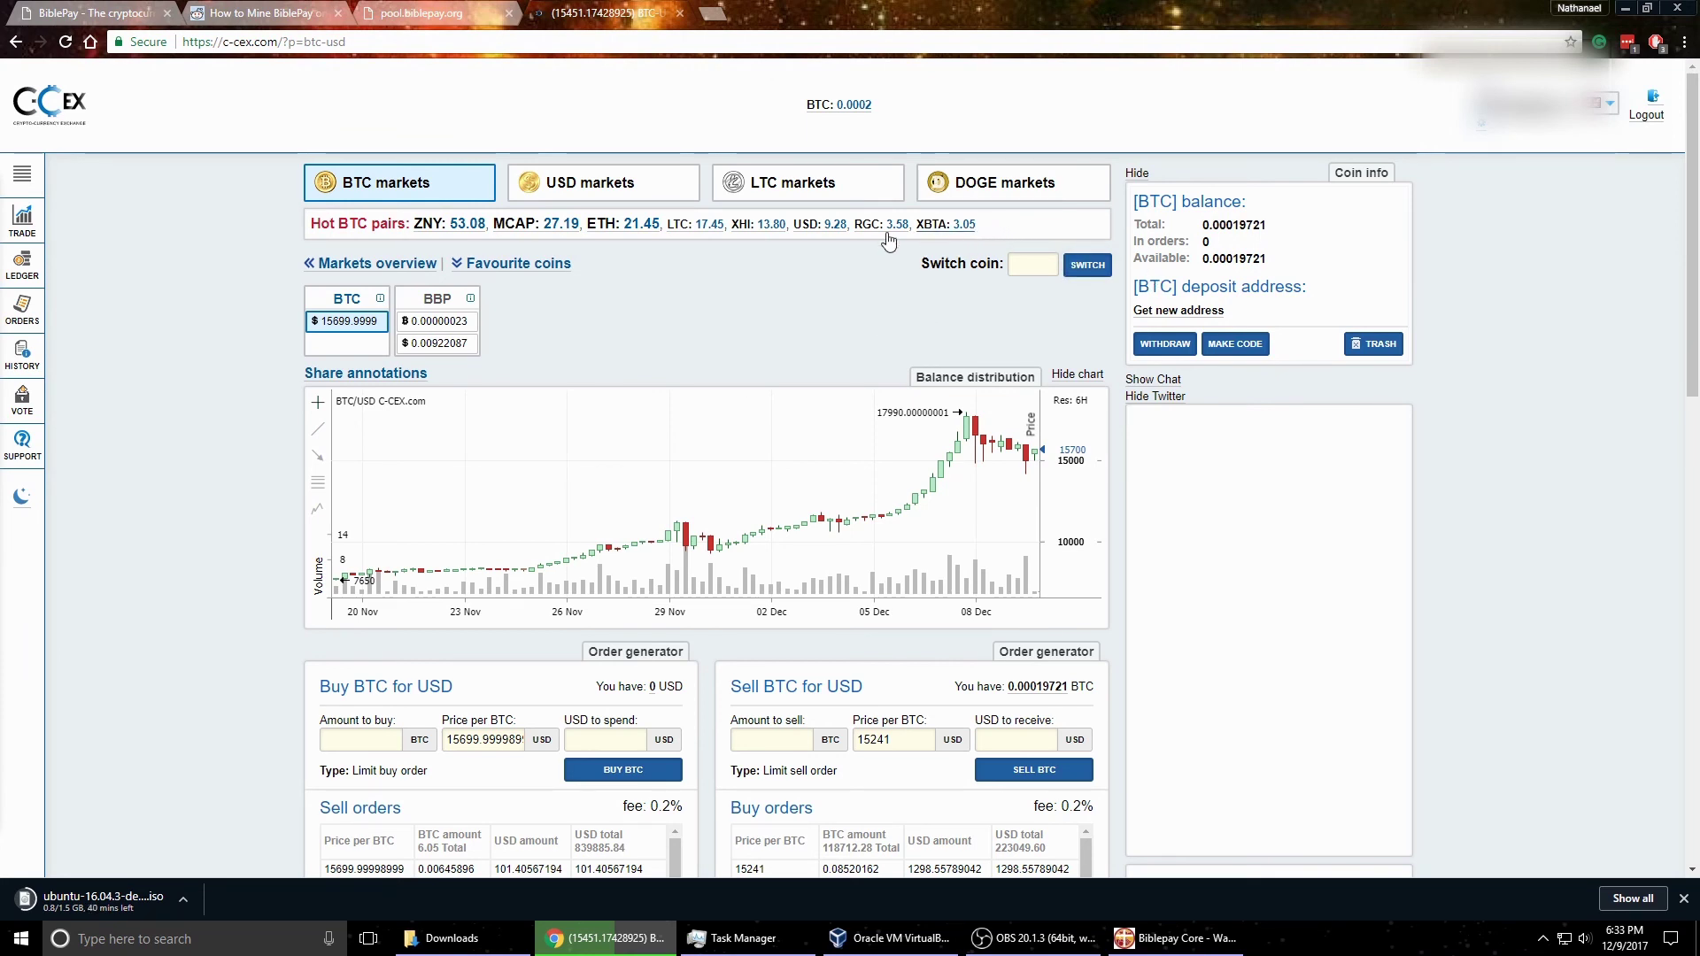
click(437, 326)
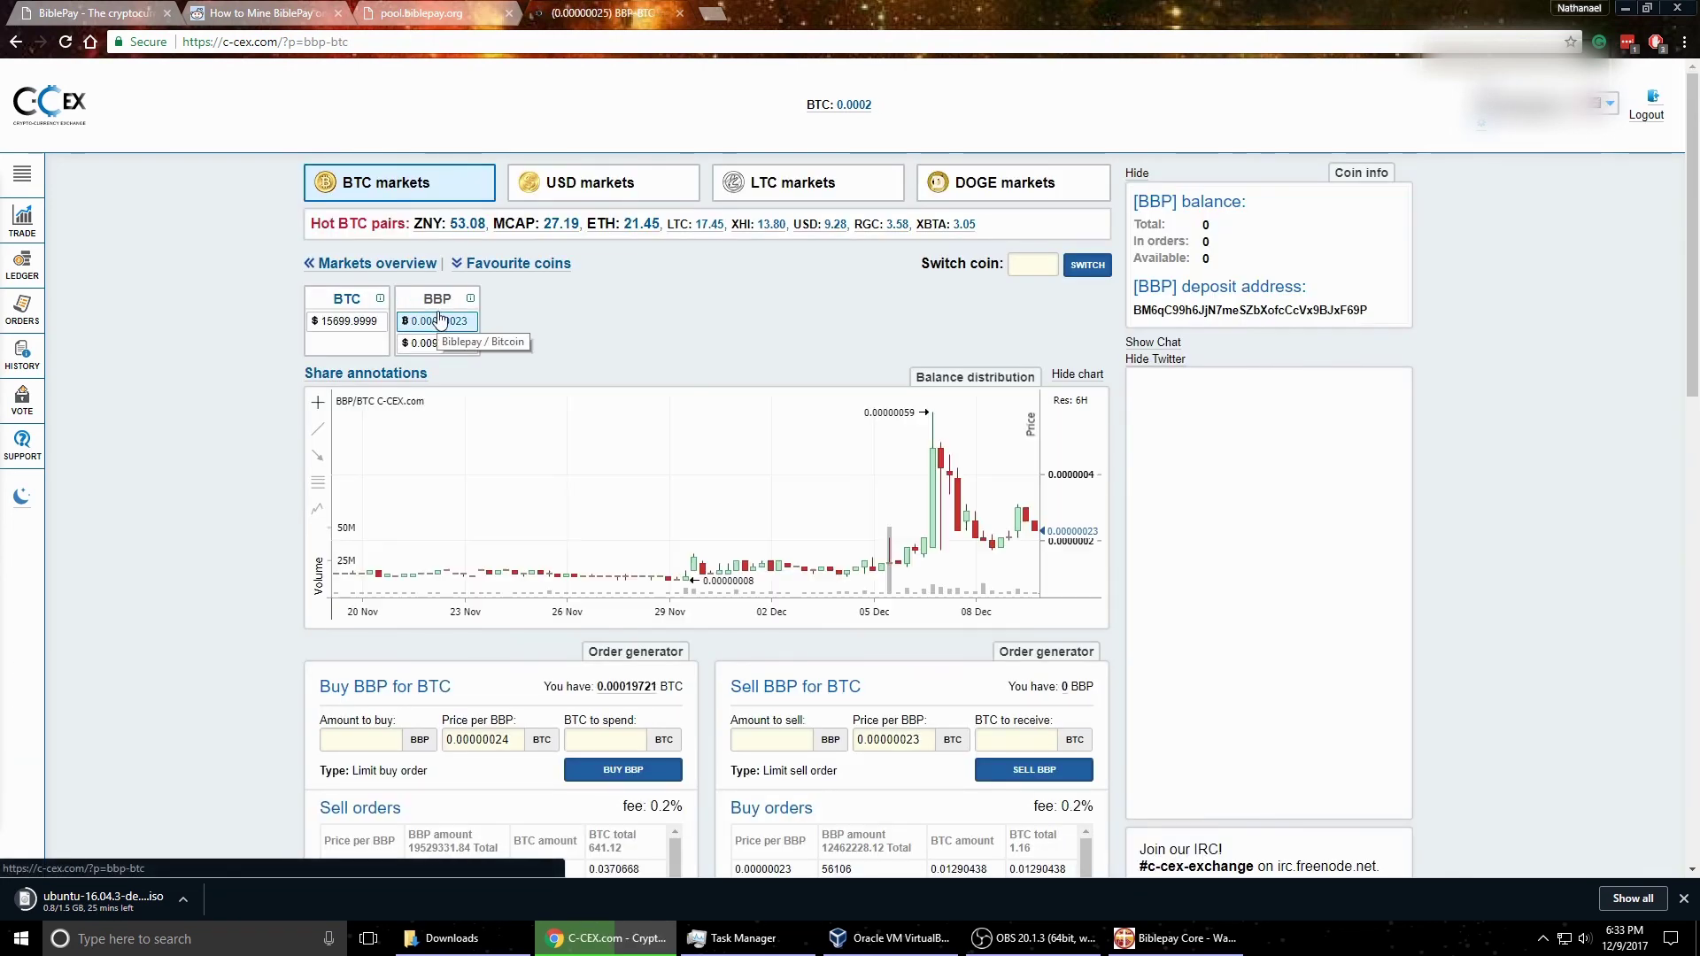
Switch to the biblepay.org tab, scroll down to Contact us, then back up to the 'Sponsor Orphans' banner.
click(139, 8)
scroll(733, 443, down, 5)
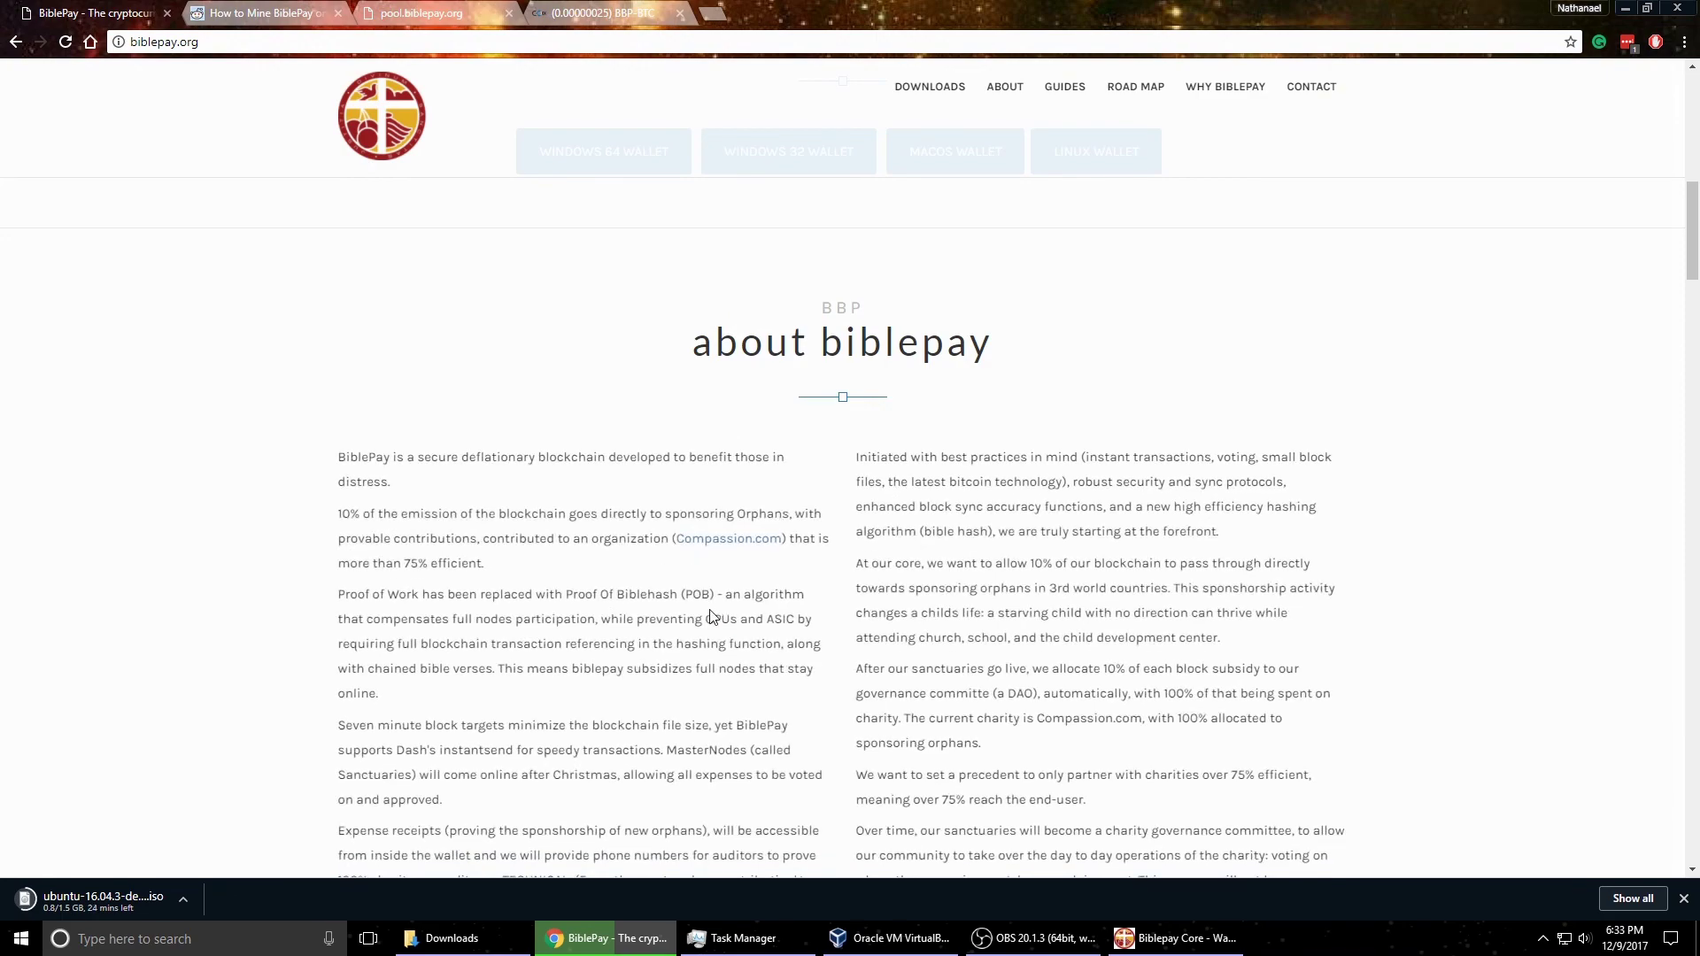
scroll(711, 615, down, 20)
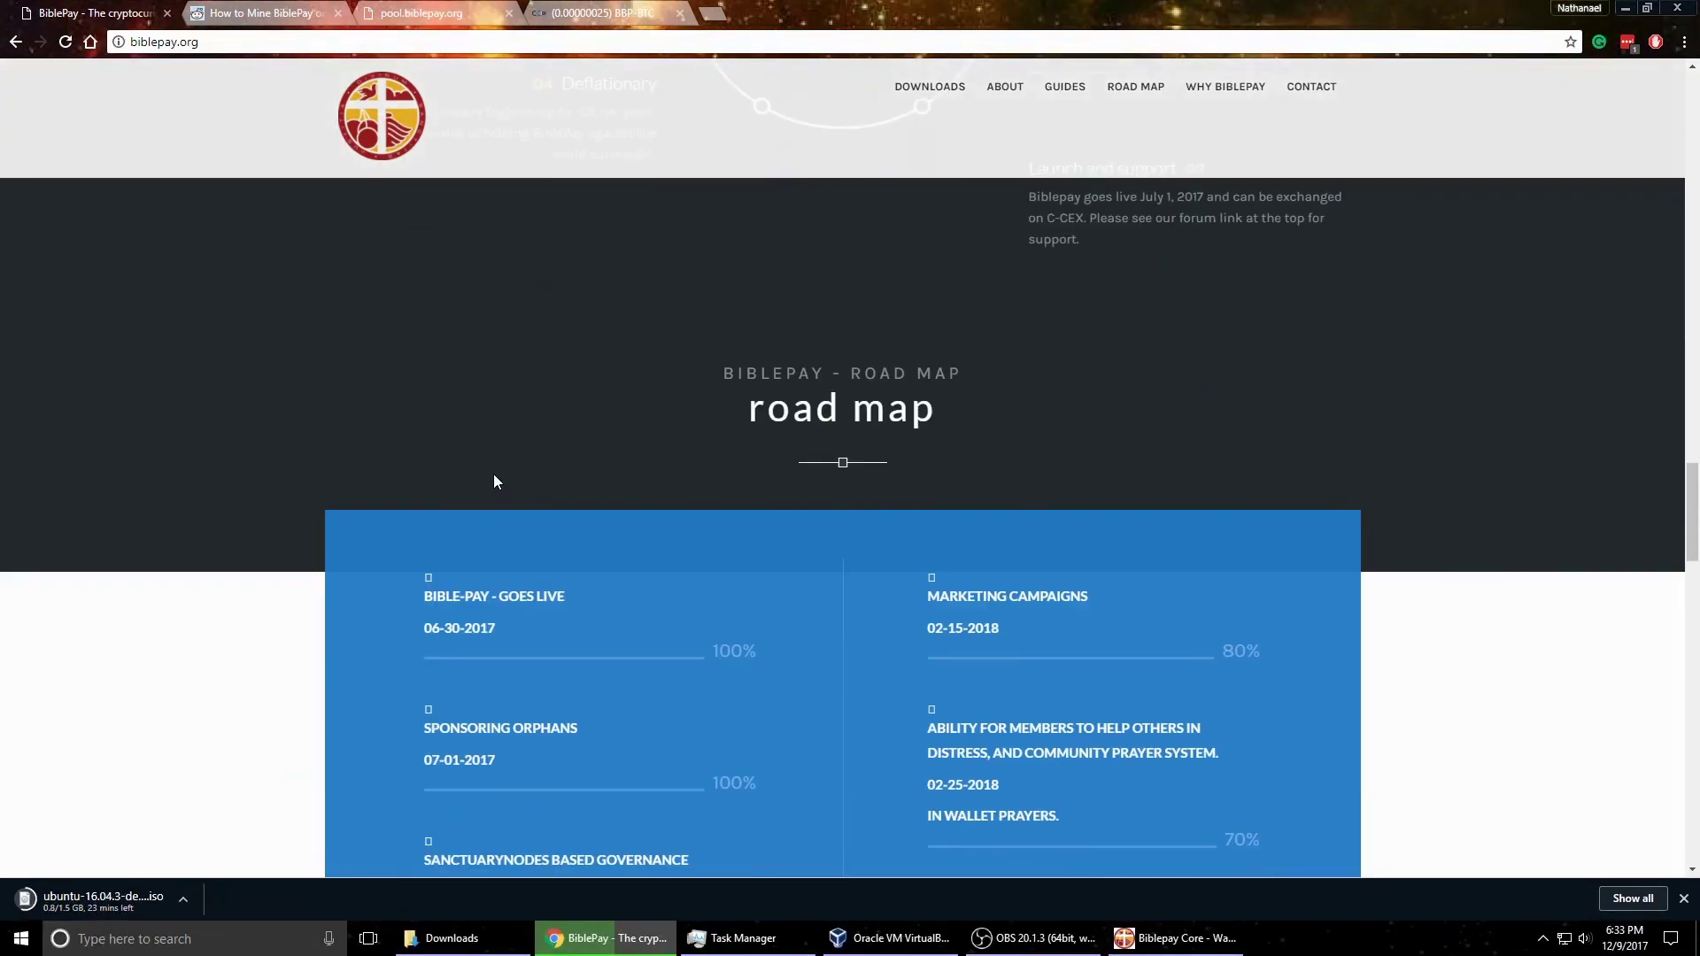
scroll(493, 475, down, 10)
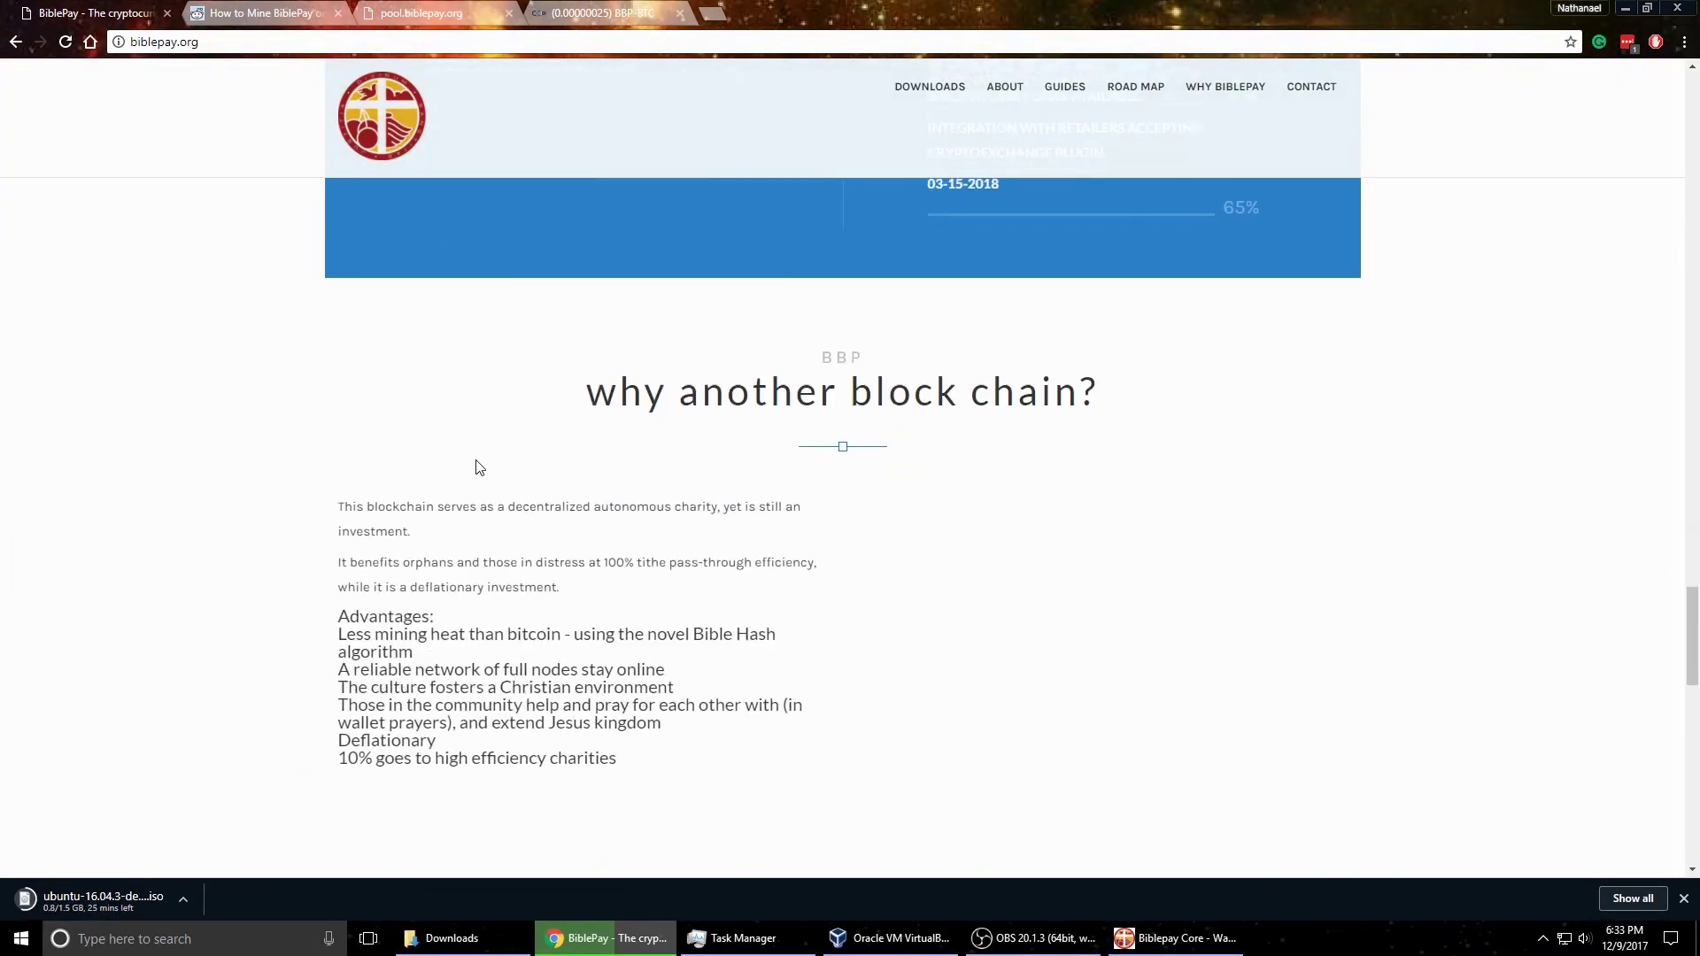
scroll(478, 468, down, 12)
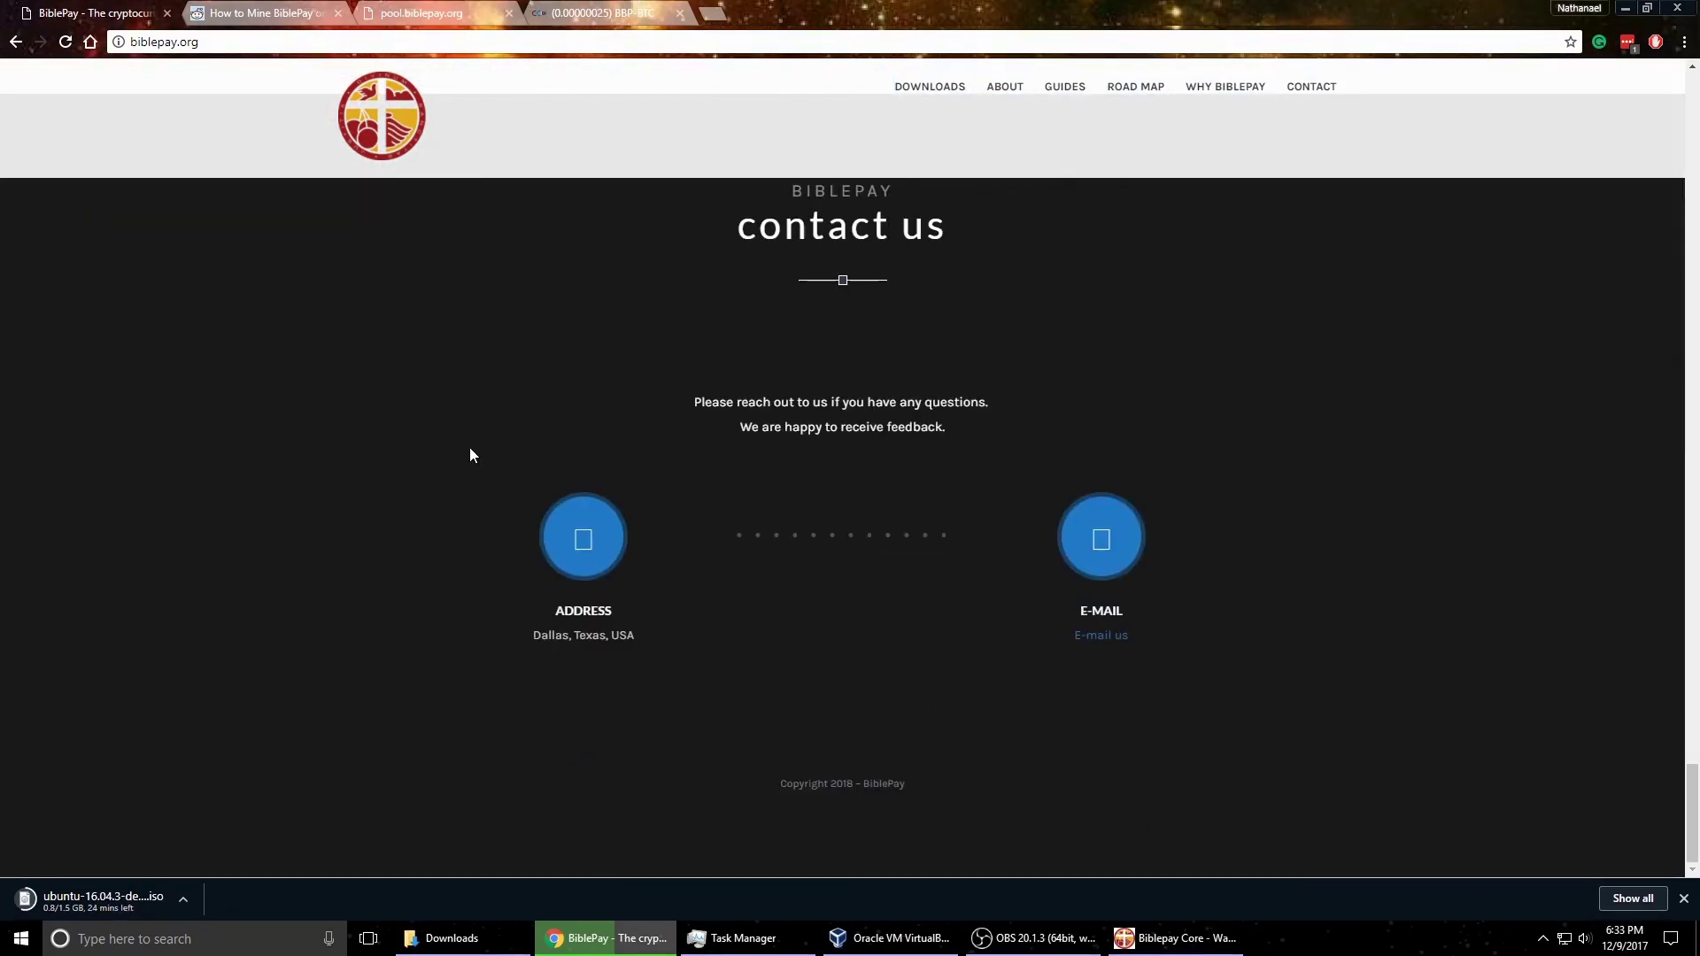
scroll(480, 432, up, 20)
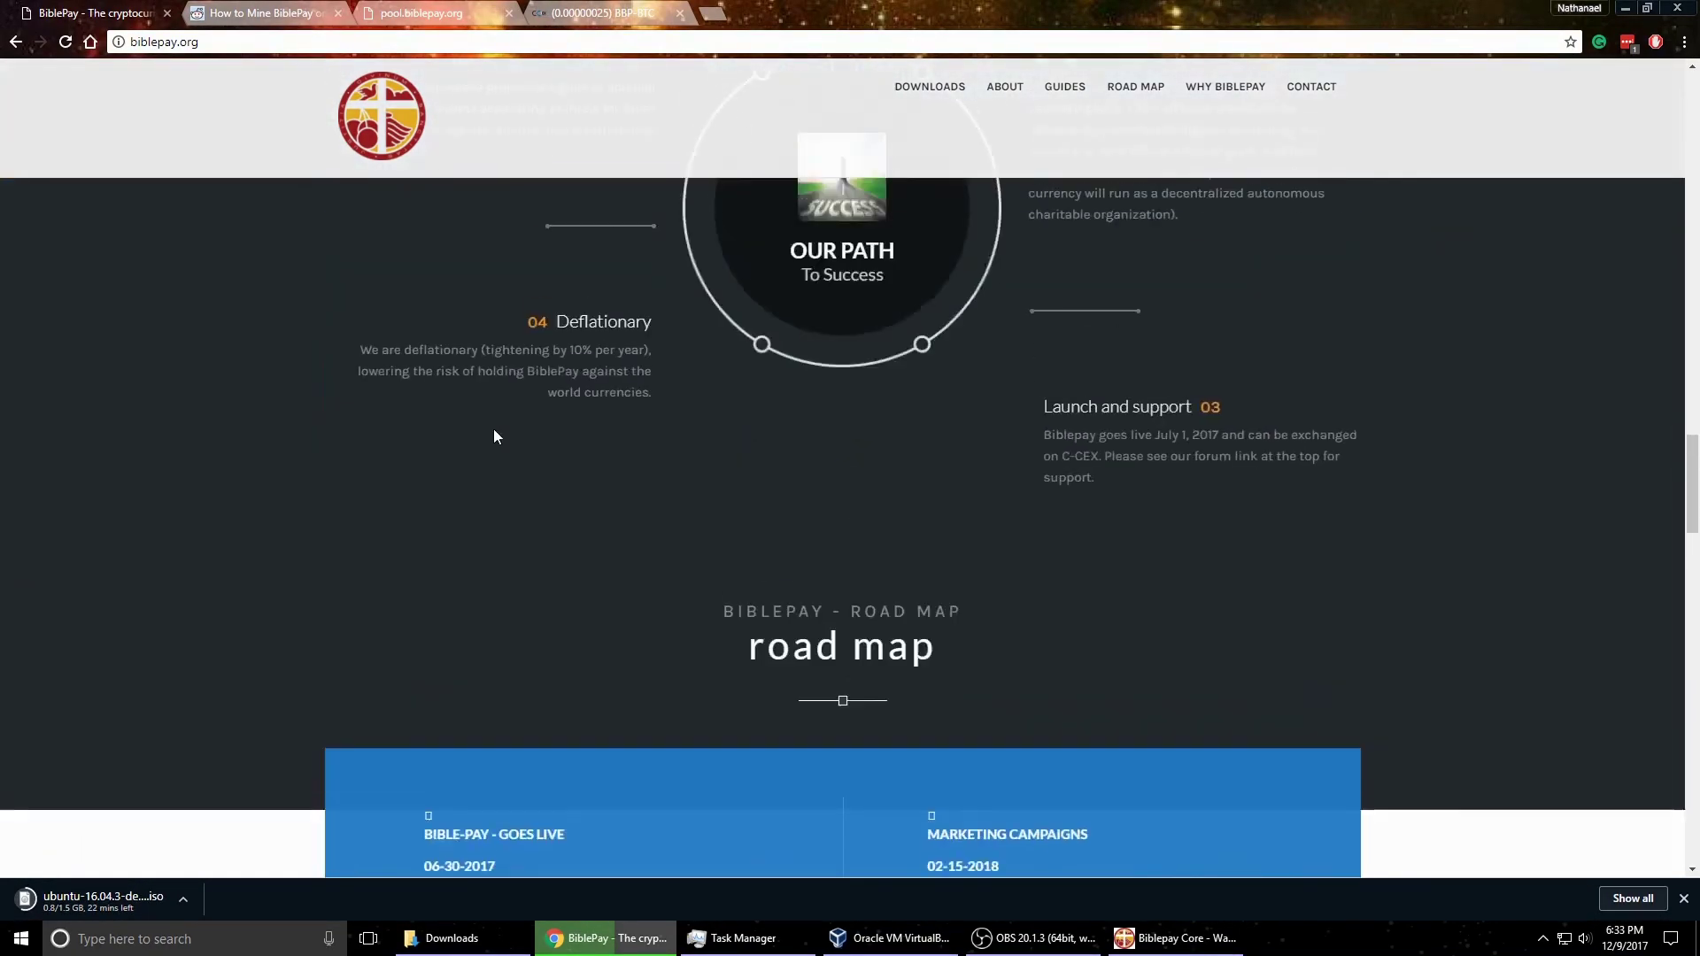
scroll(494, 436, up, 10)
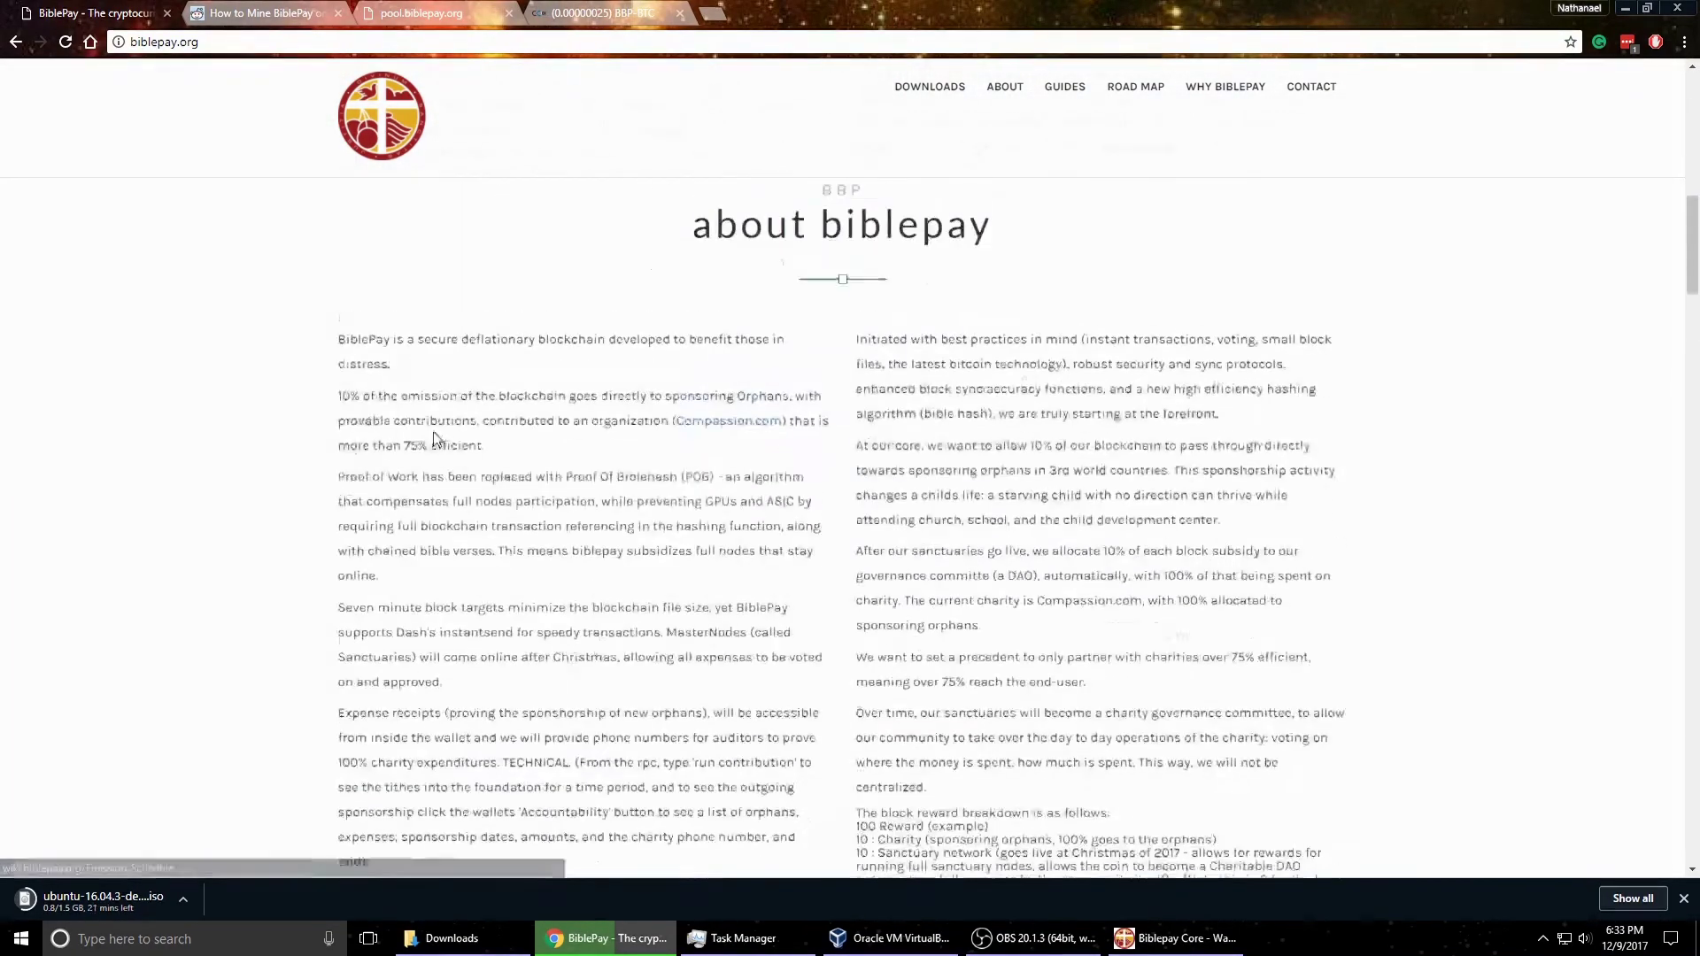
scroll(432, 440, up, 8)
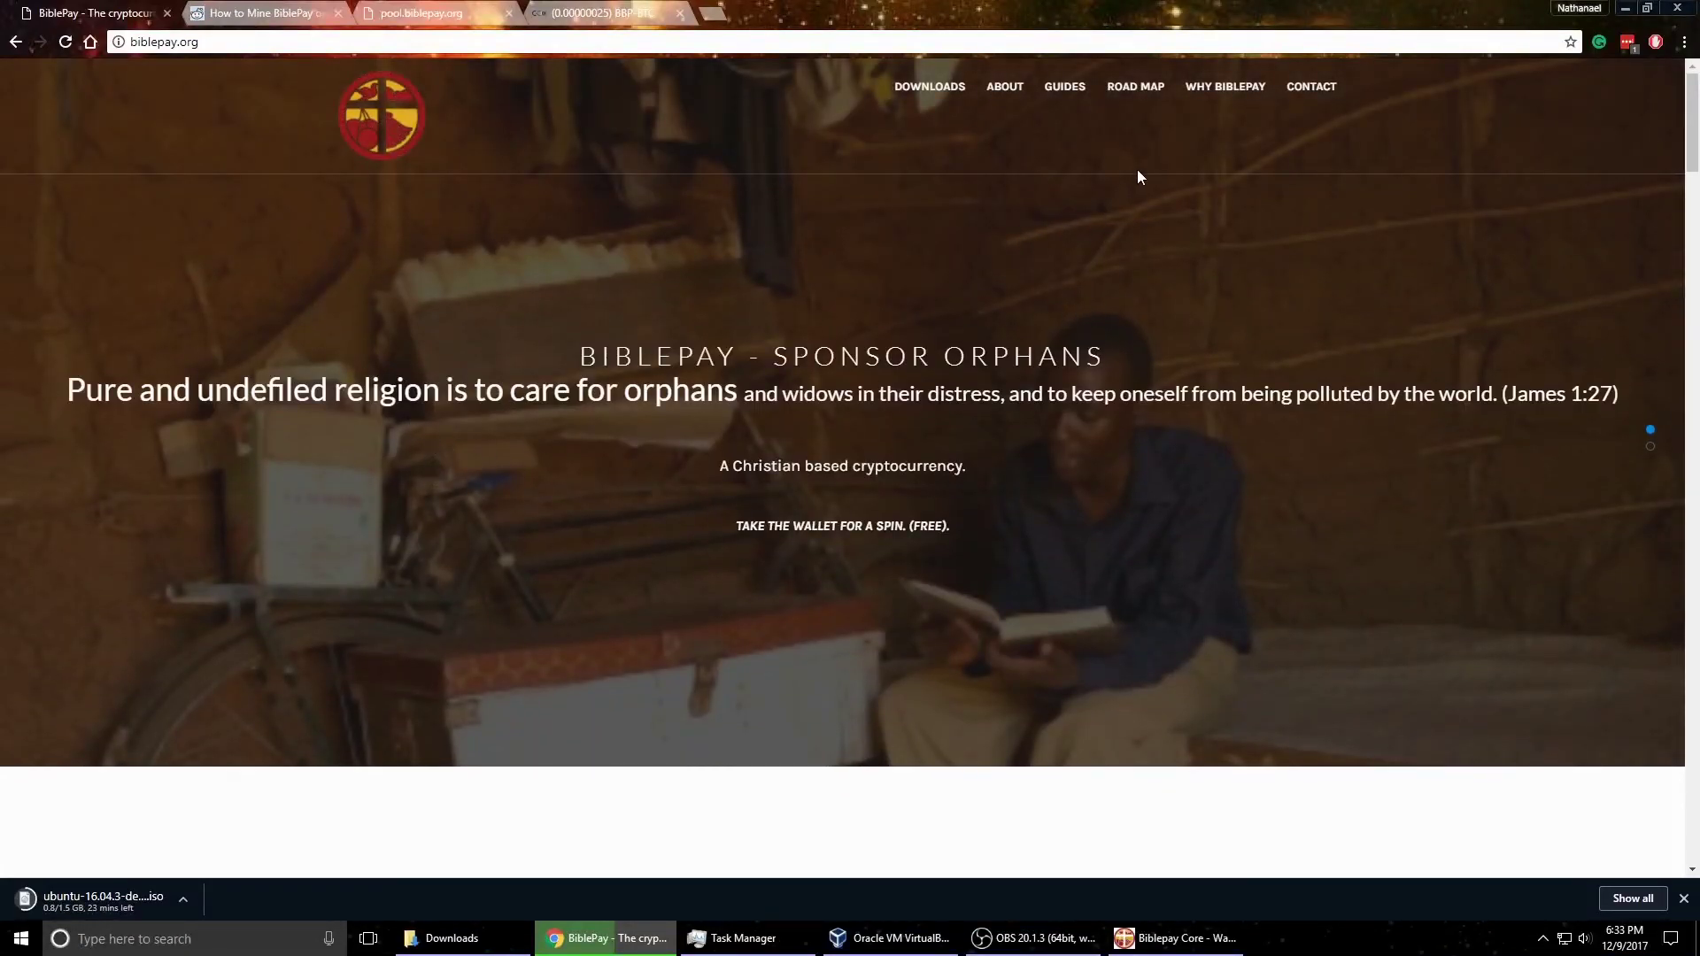
click(1138, 88)
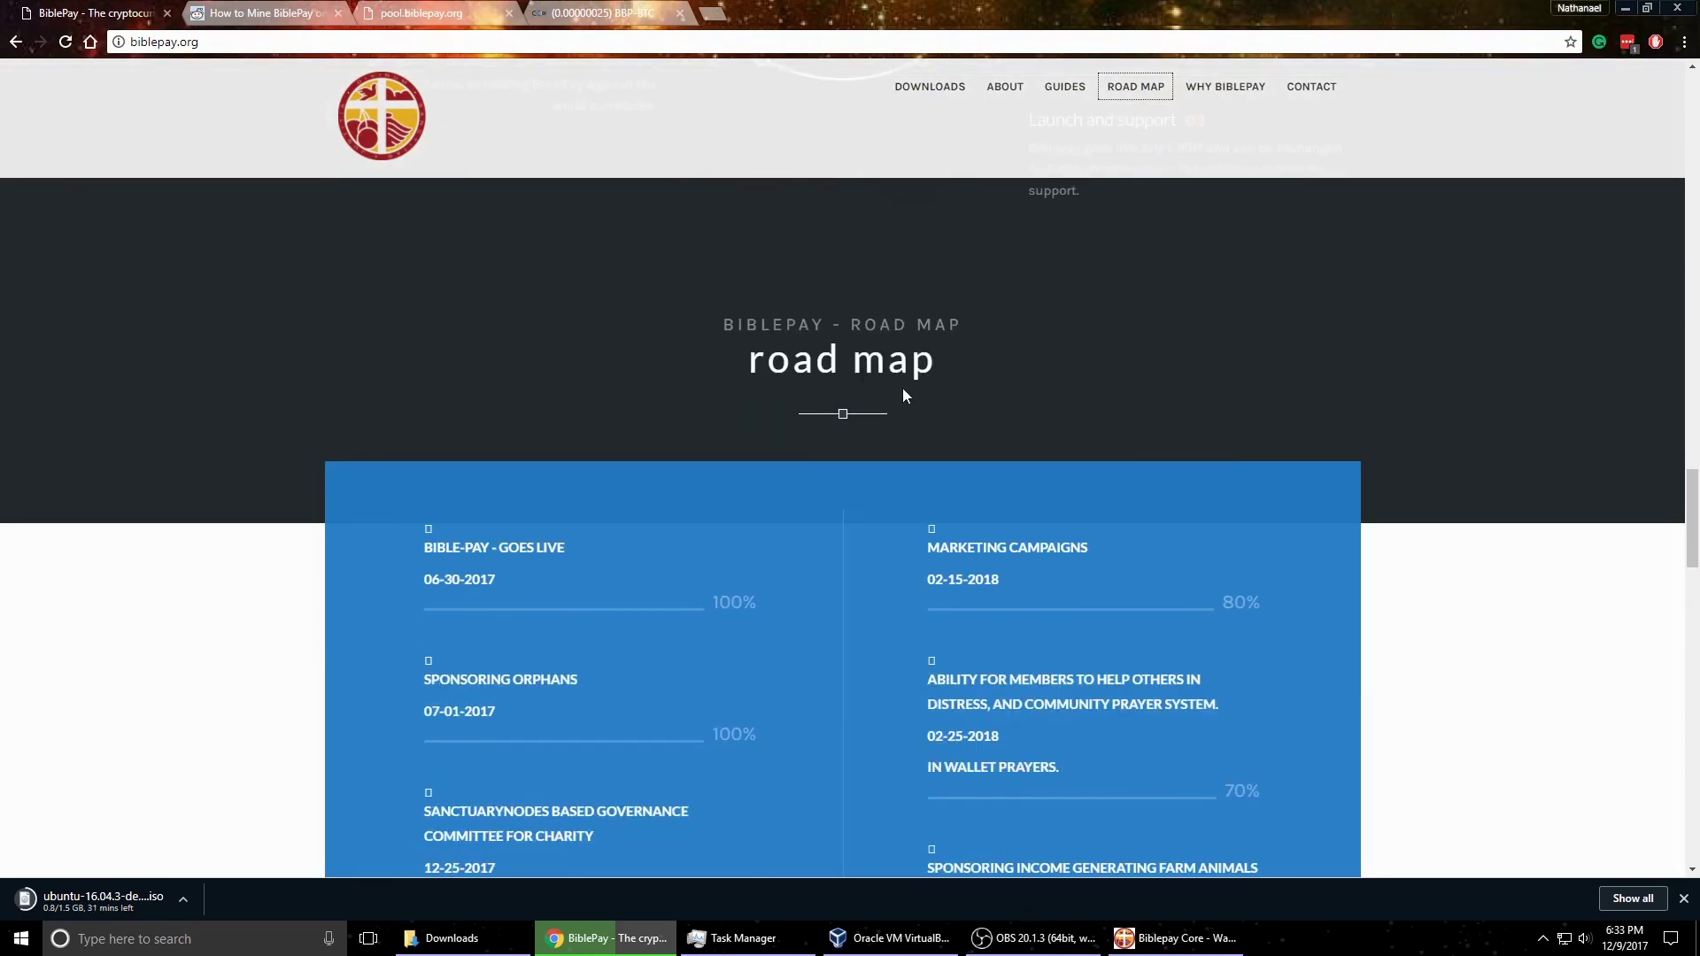
scroll(731, 337, down, 3)
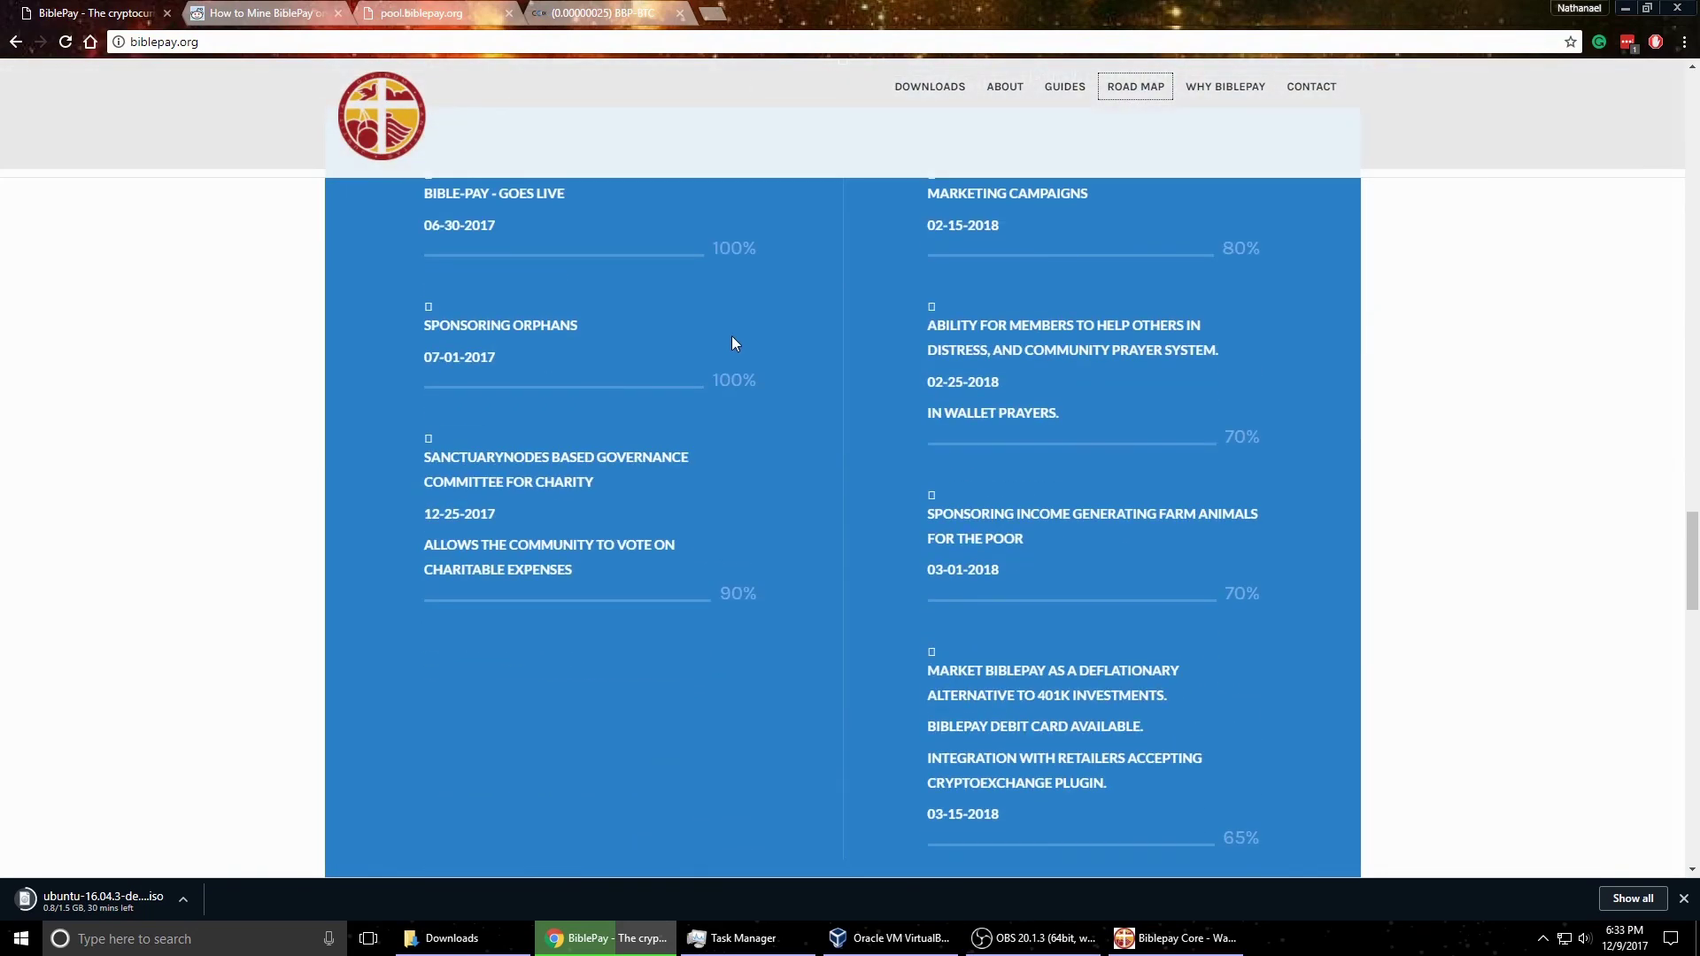
scroll(671, 352, up, 2)
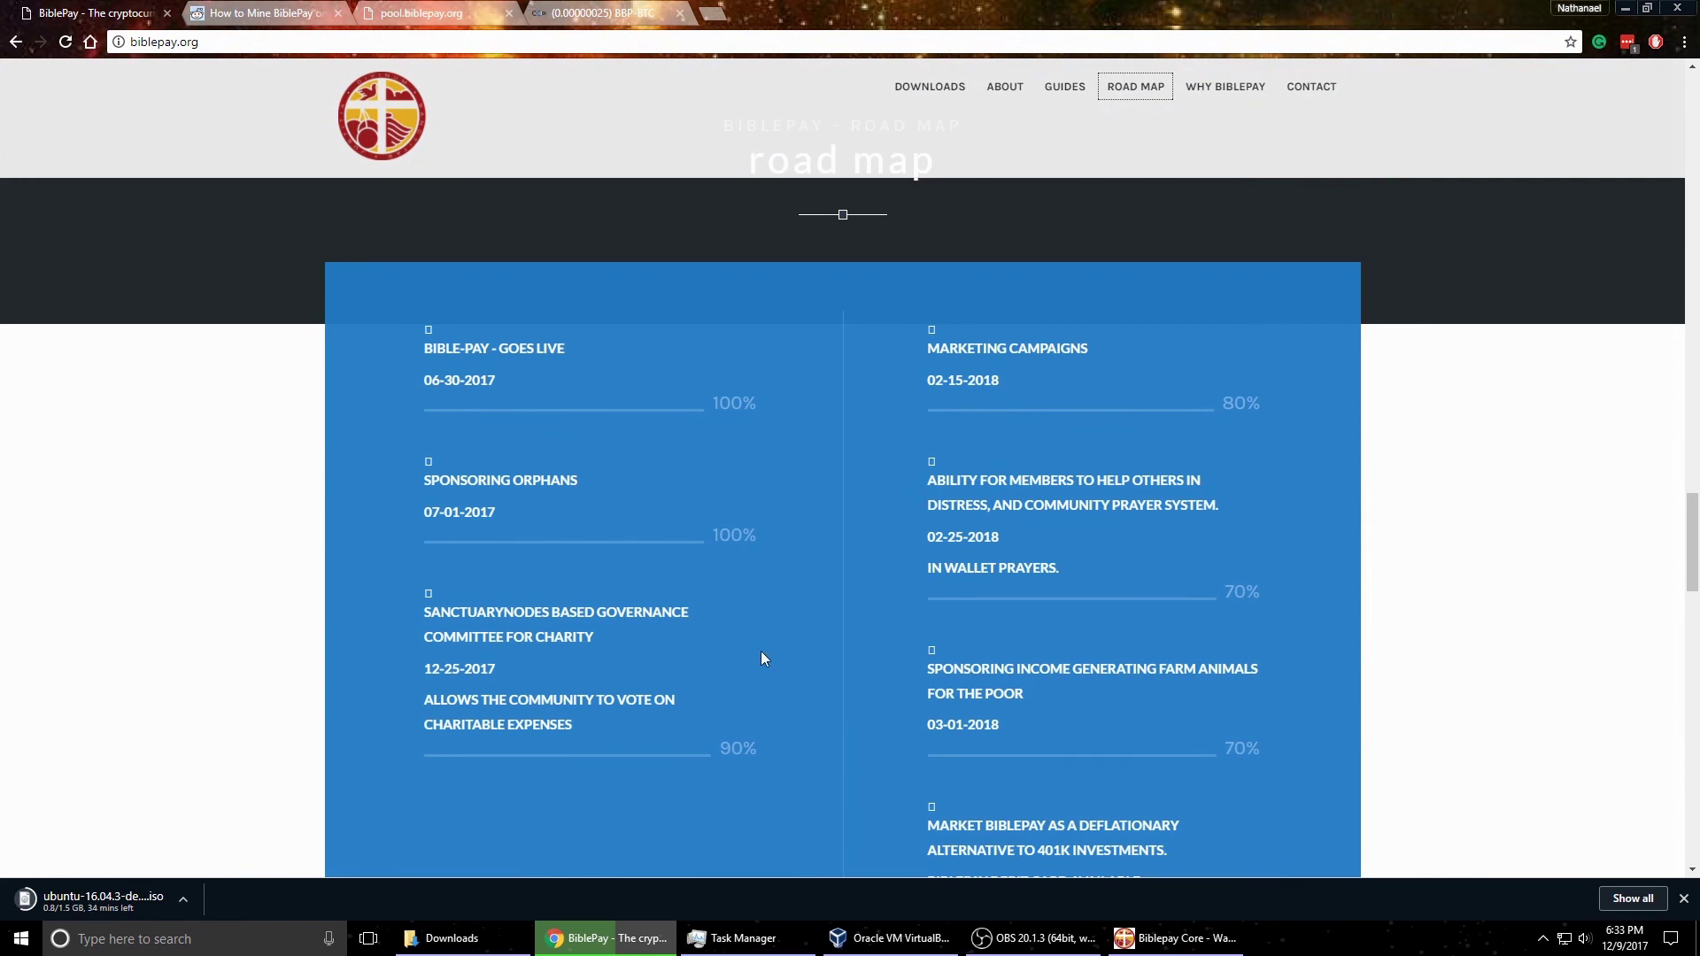
scroll(761, 653, down, 4)
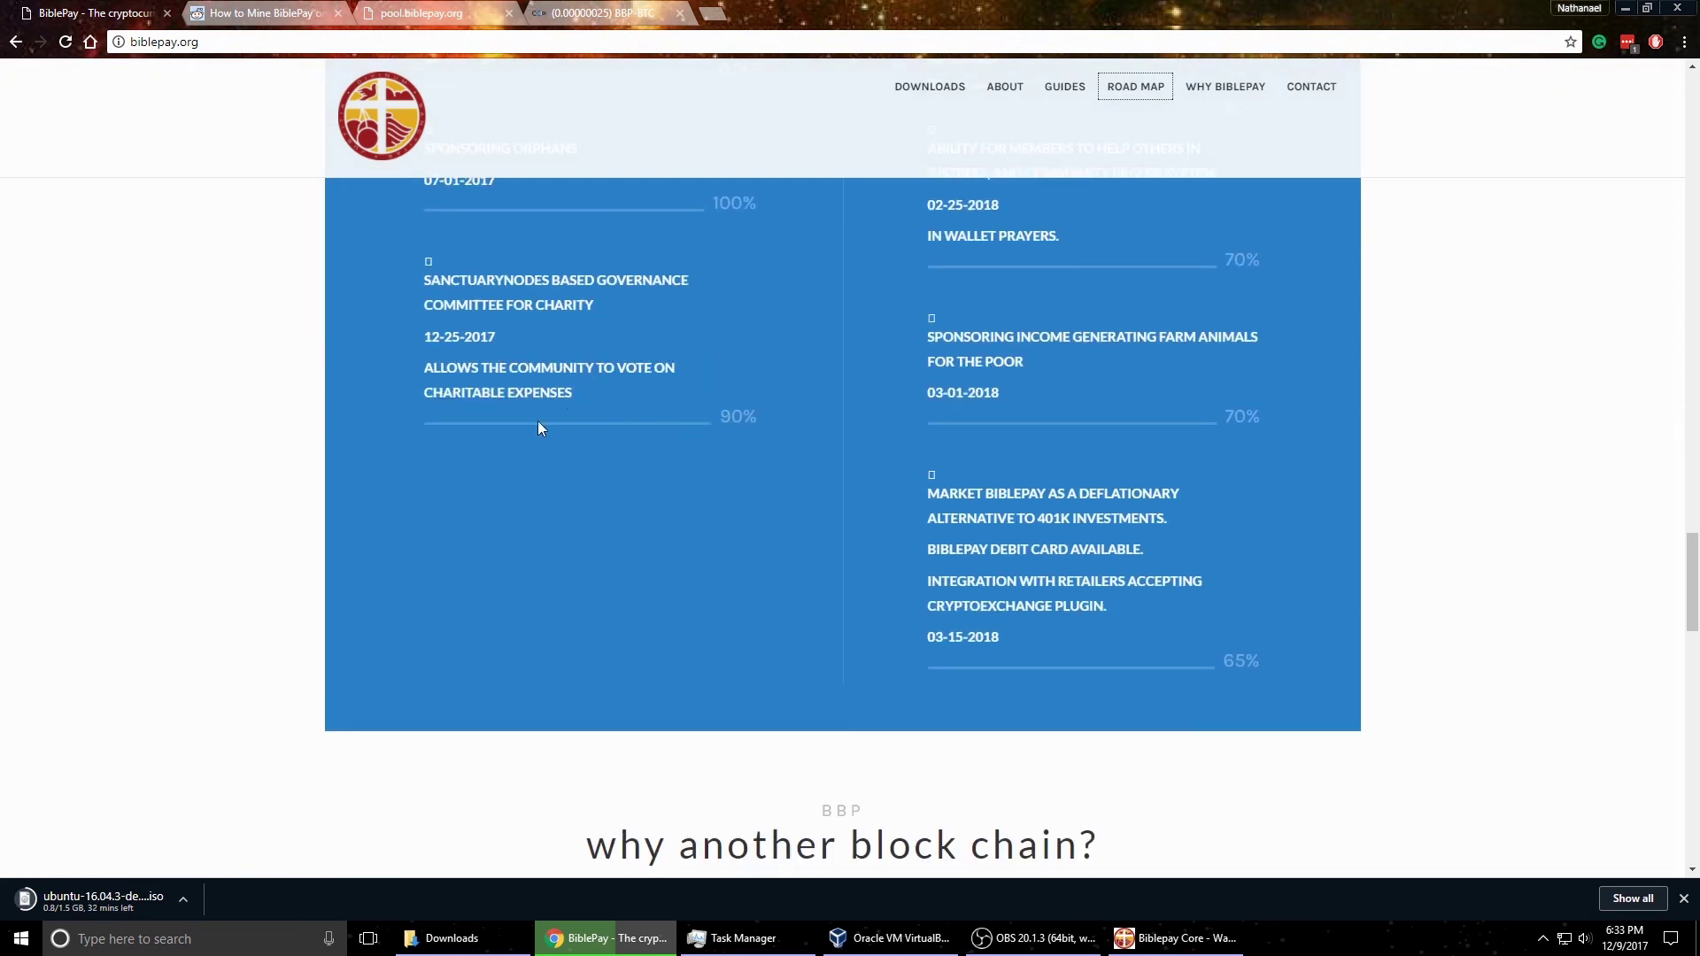
scroll(966, 533, up, 1)
scroll(1051, 515, down, 2)
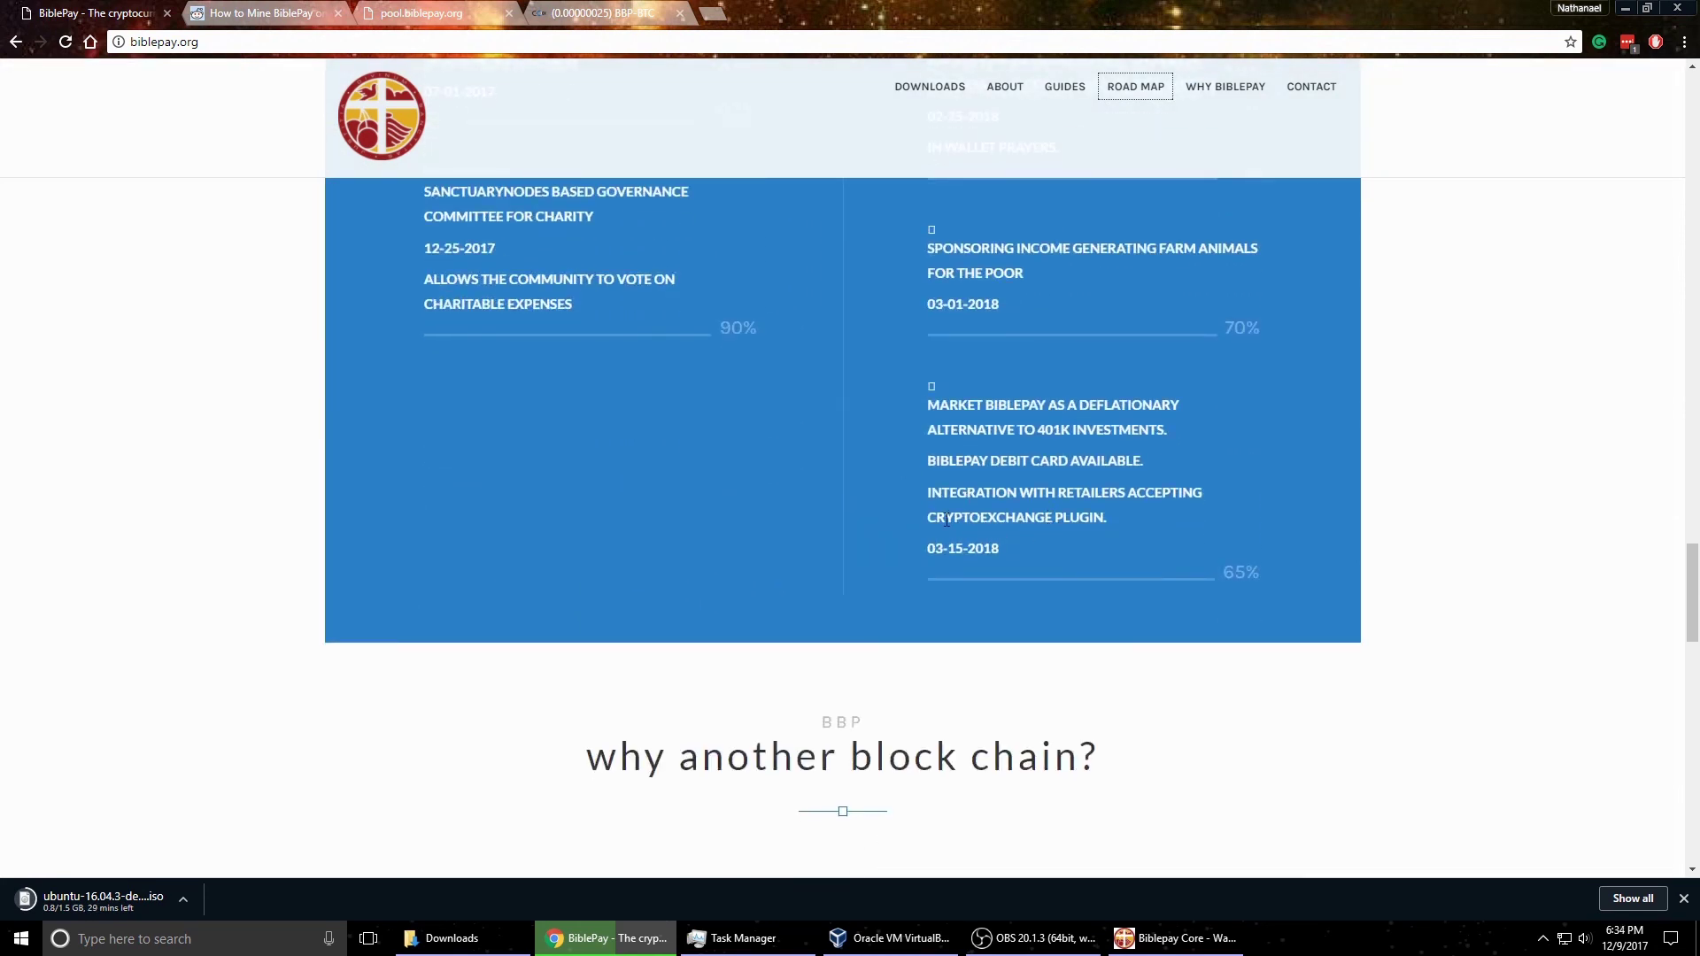
scroll(837, 433, up, 20)
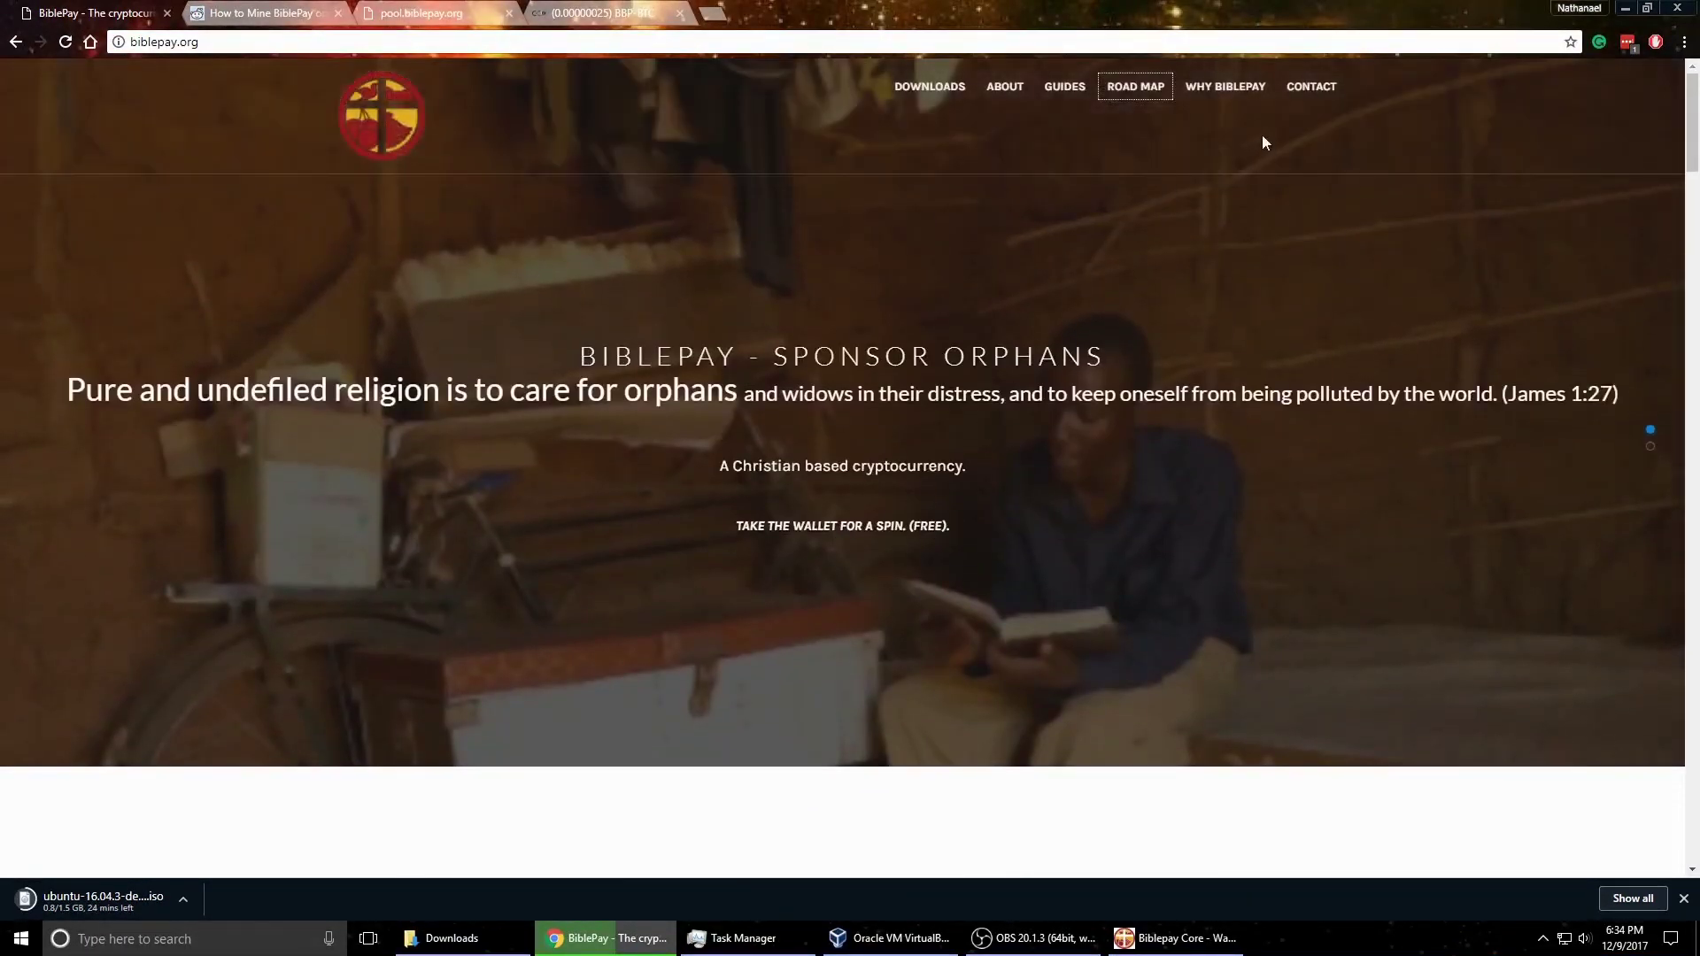
click(1302, 92)
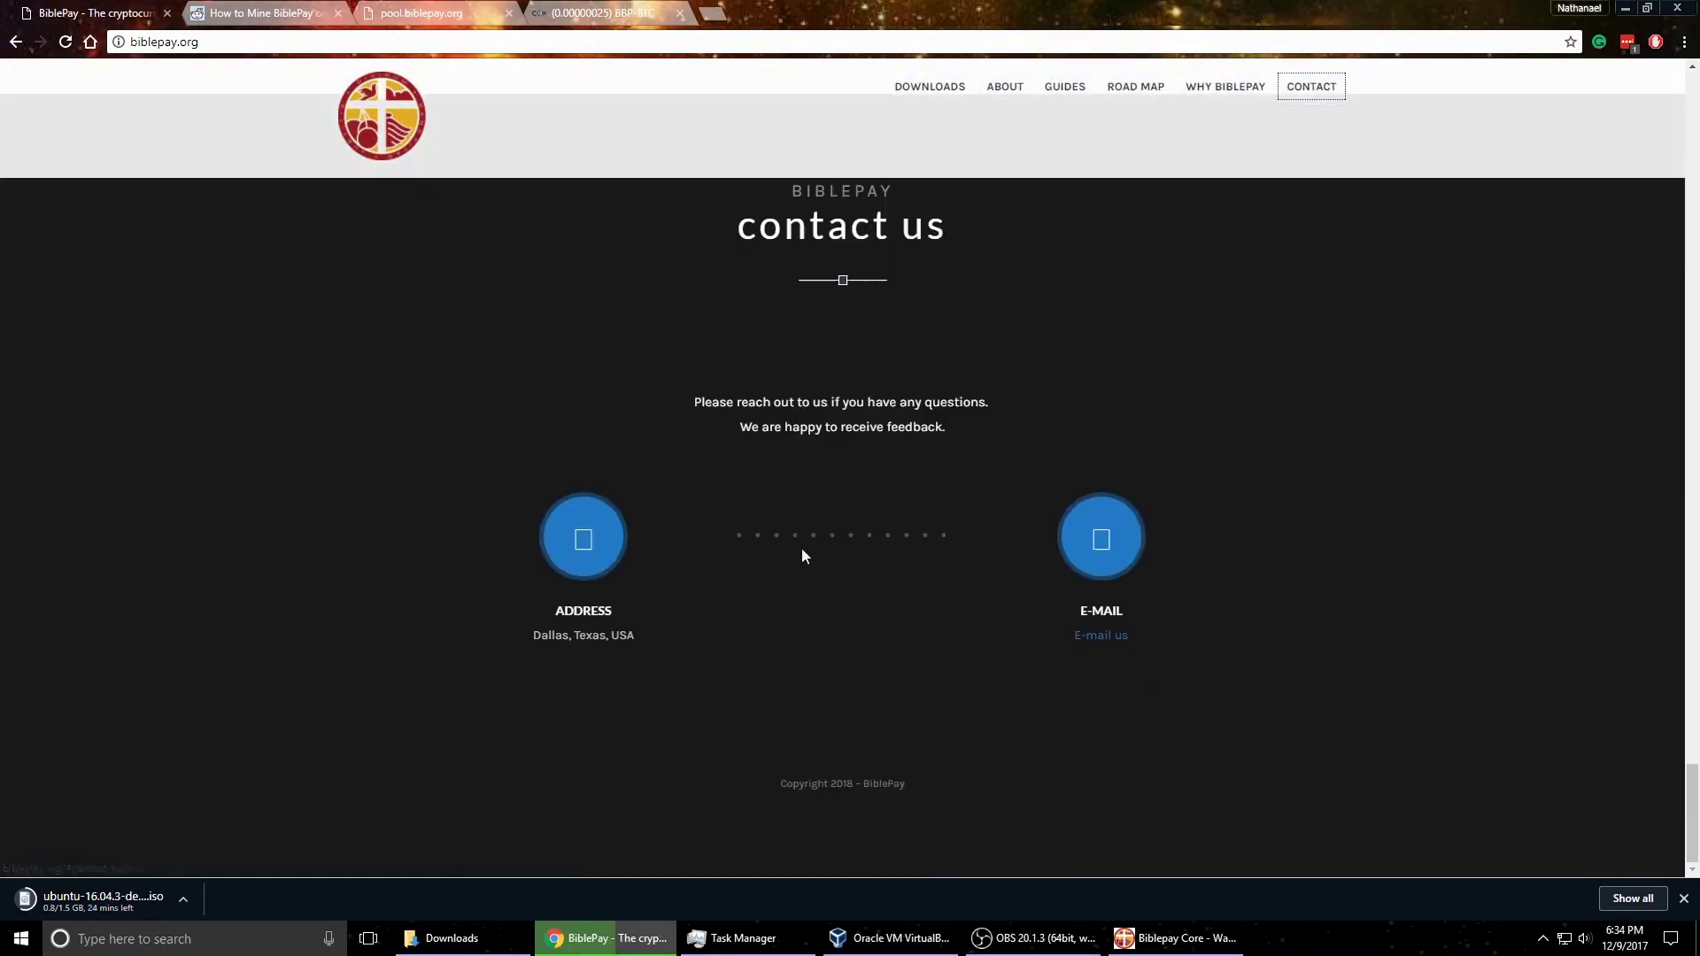
scroll(698, 516, up, 10)
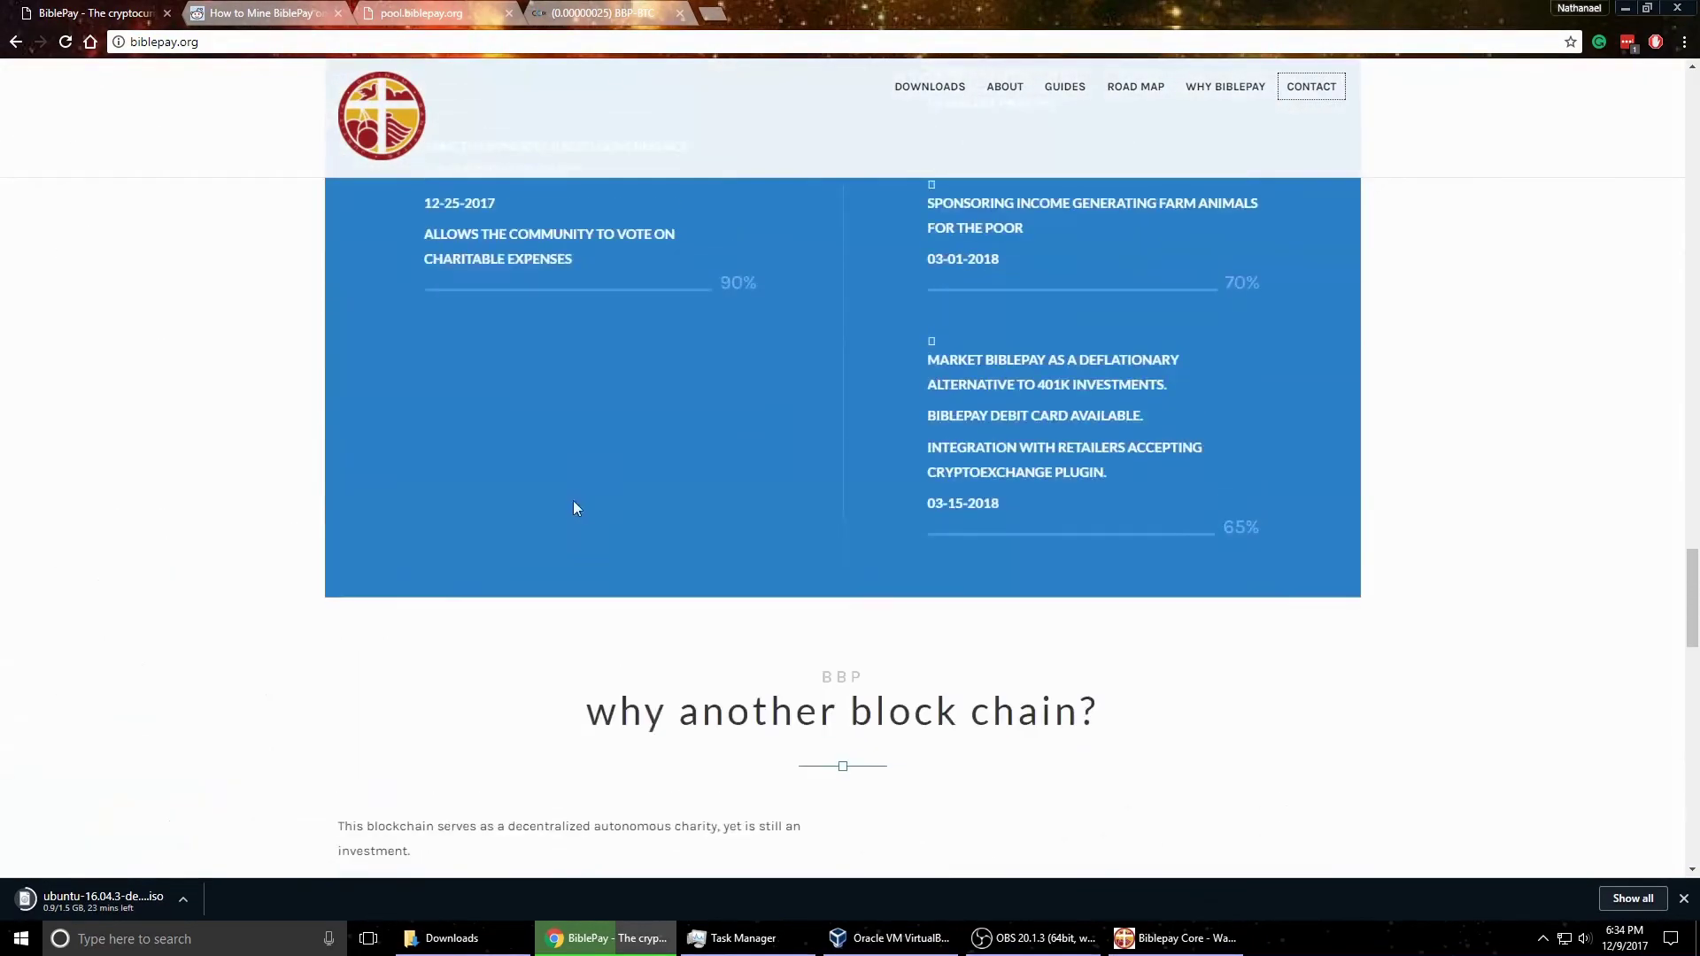
scroll(603, 551, up, 15)
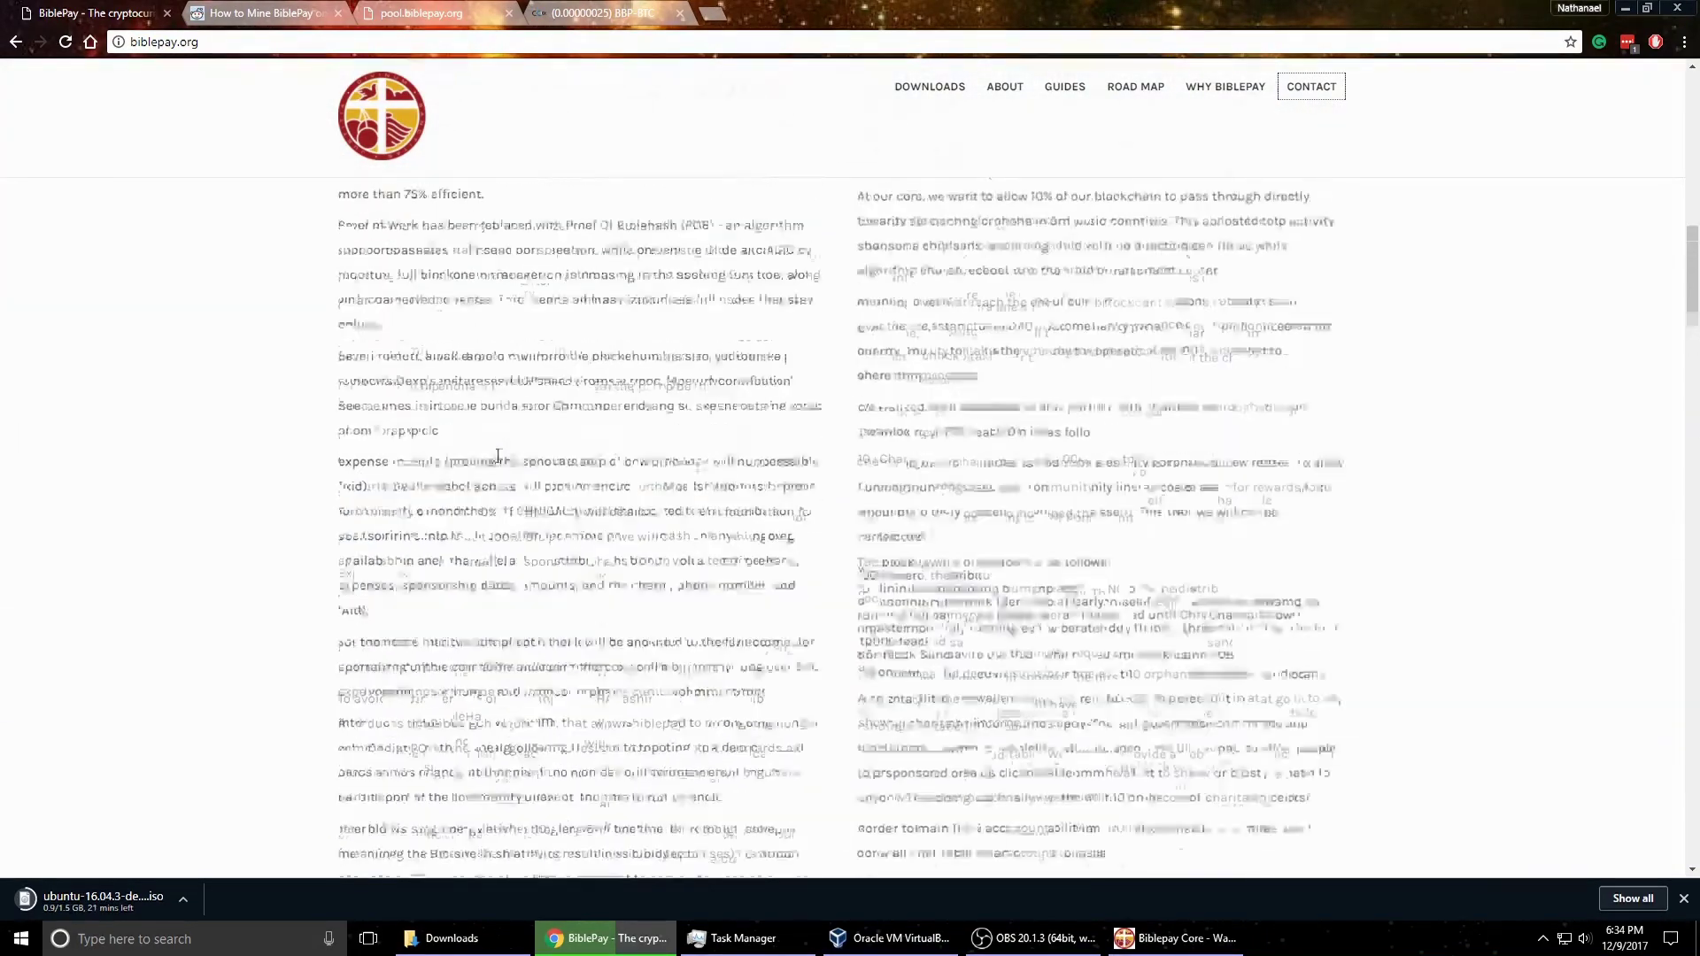
scroll(478, 474, up, 5)
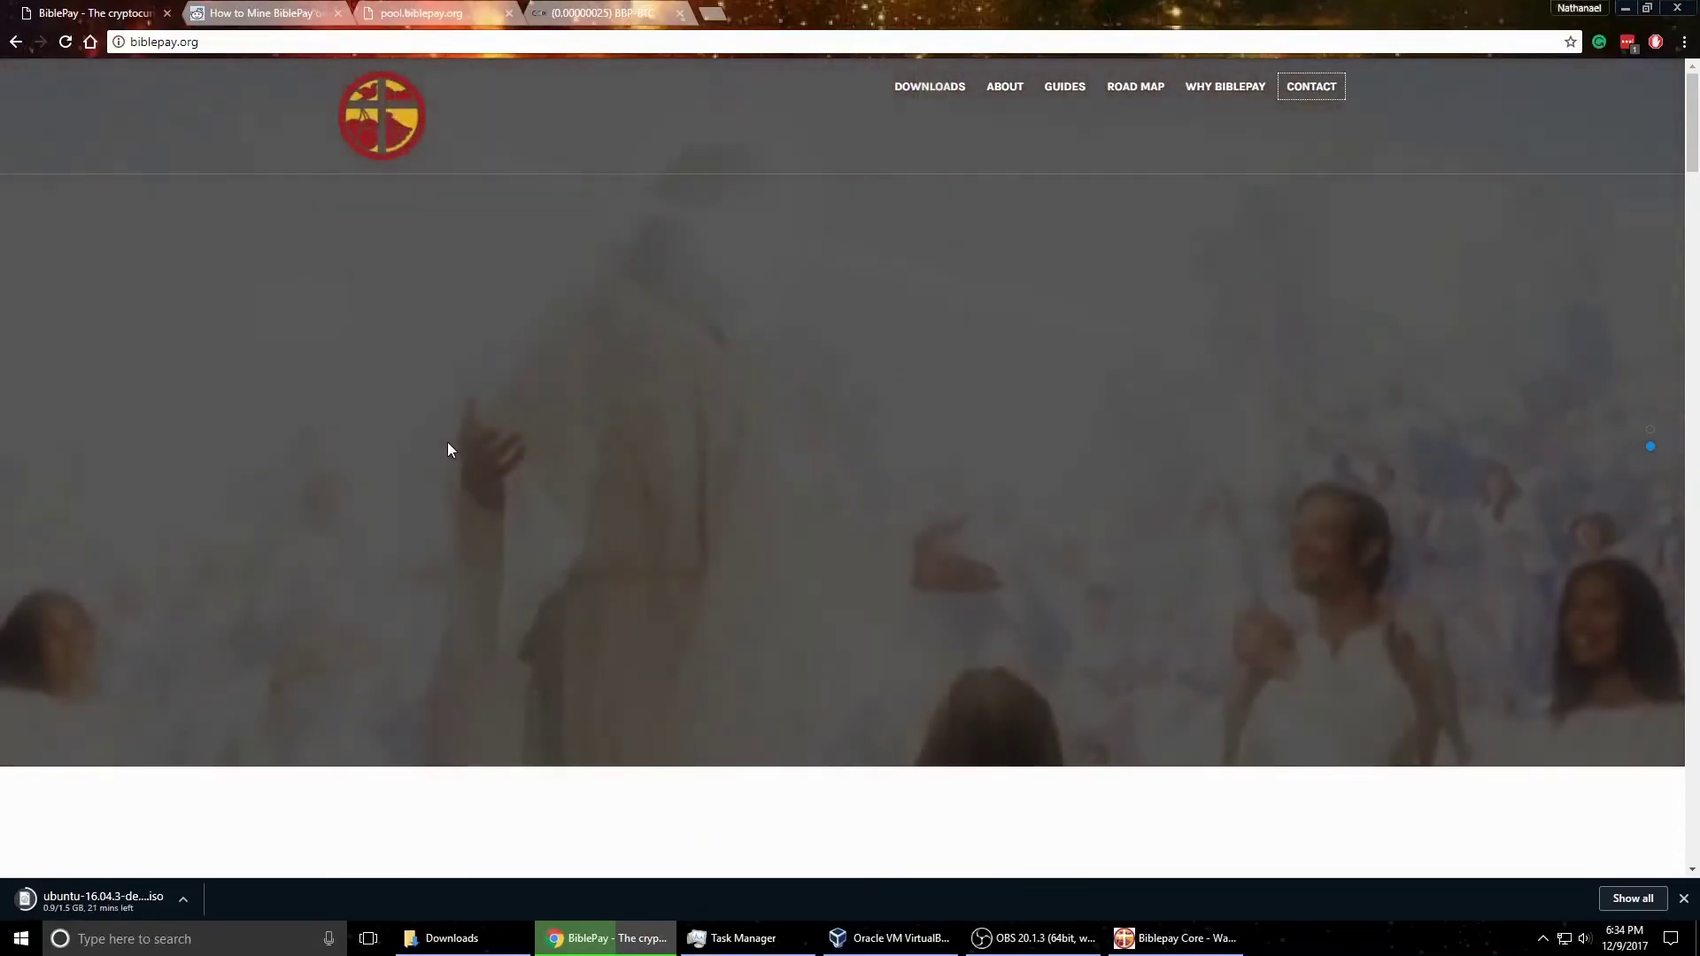